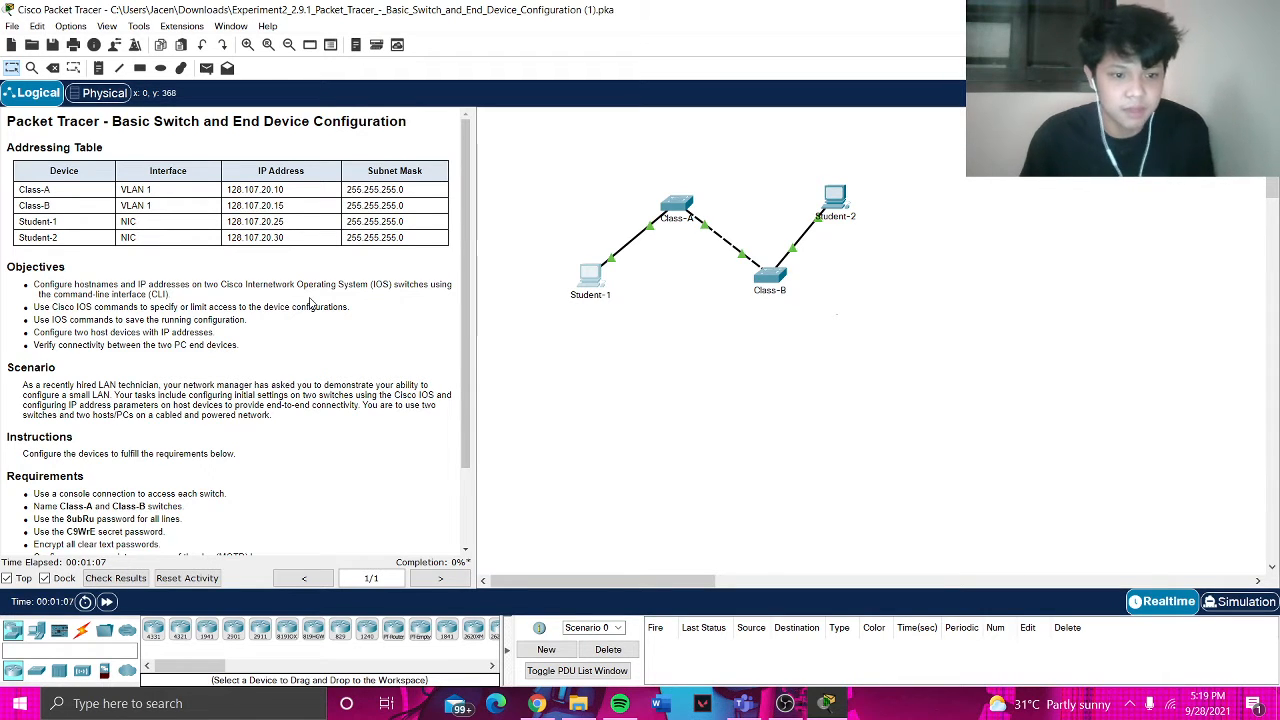
- Connect Student-1's RS 232 port to Class-A's Console port with a console cable
scroll(311, 305, down, 1)
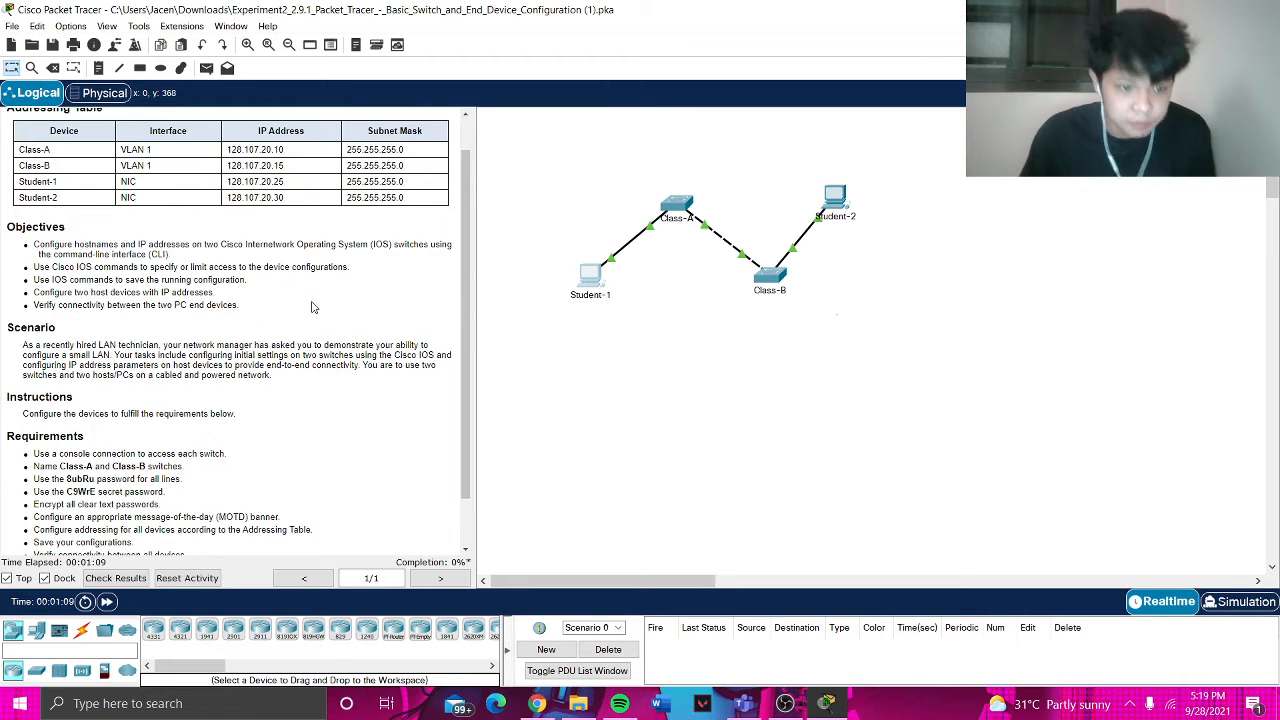
scroll(313, 304, down, 1)
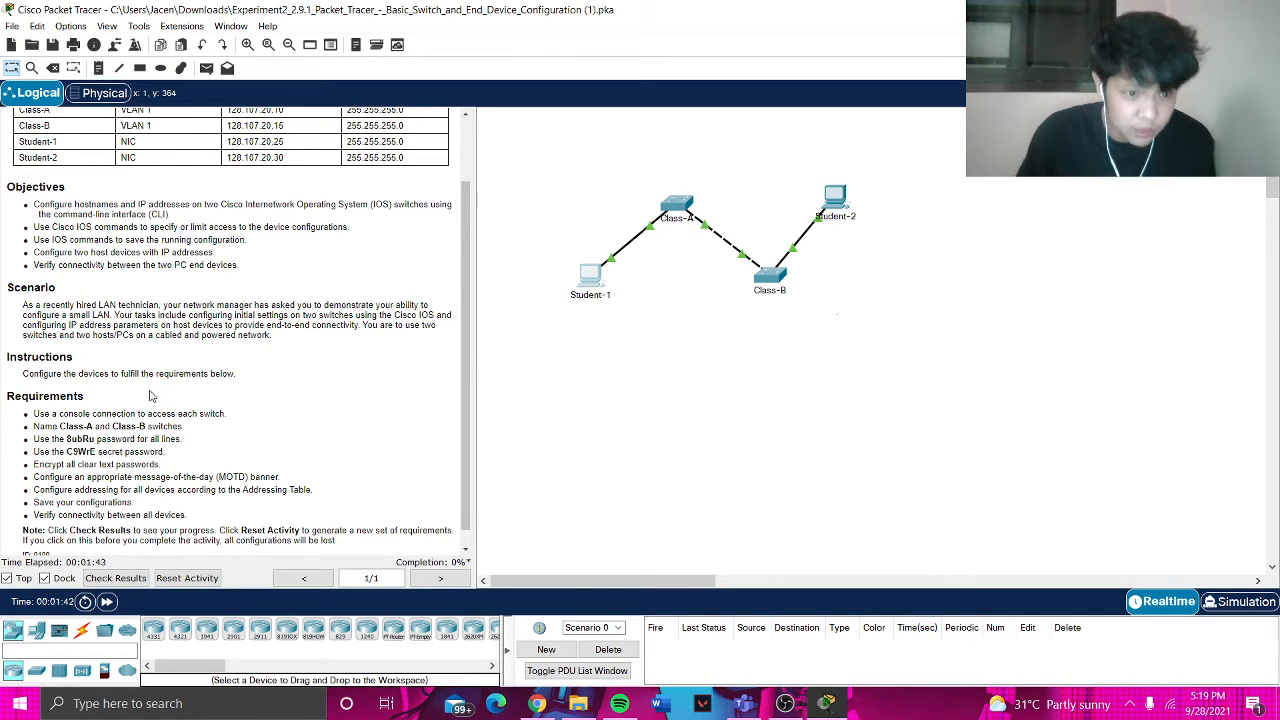
scroll(152, 396, down, 1)
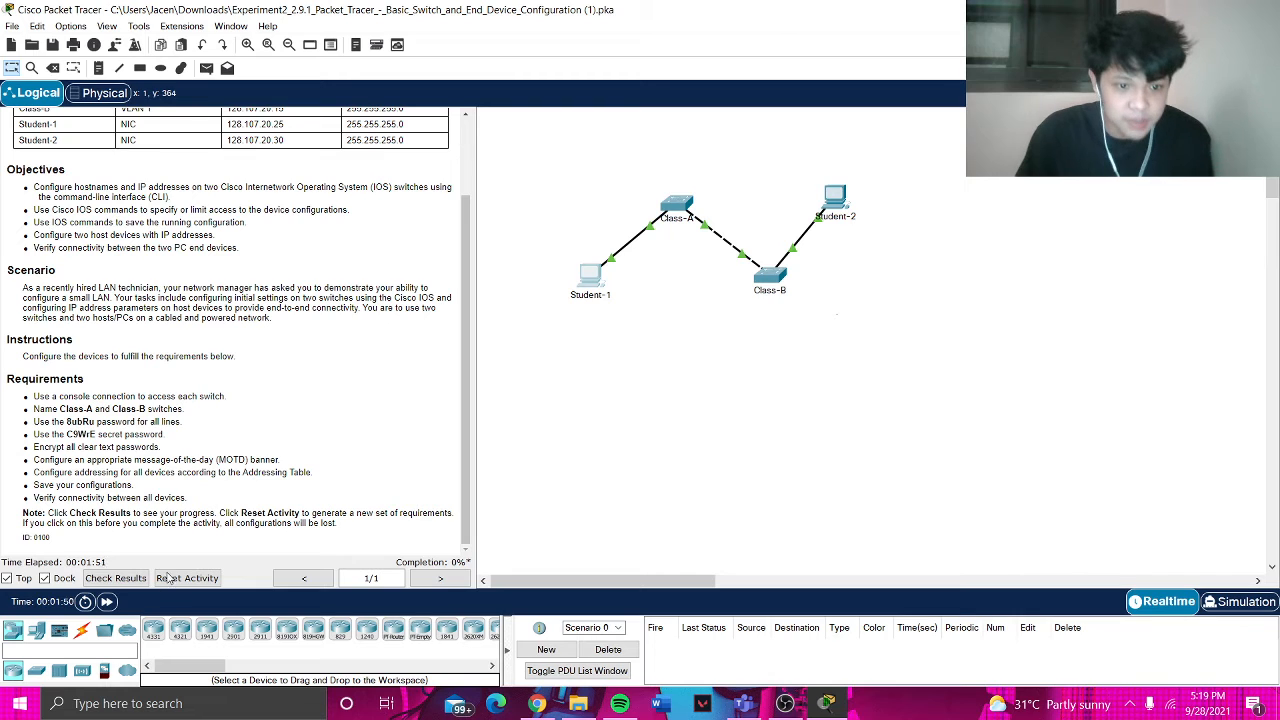
click(83, 631)
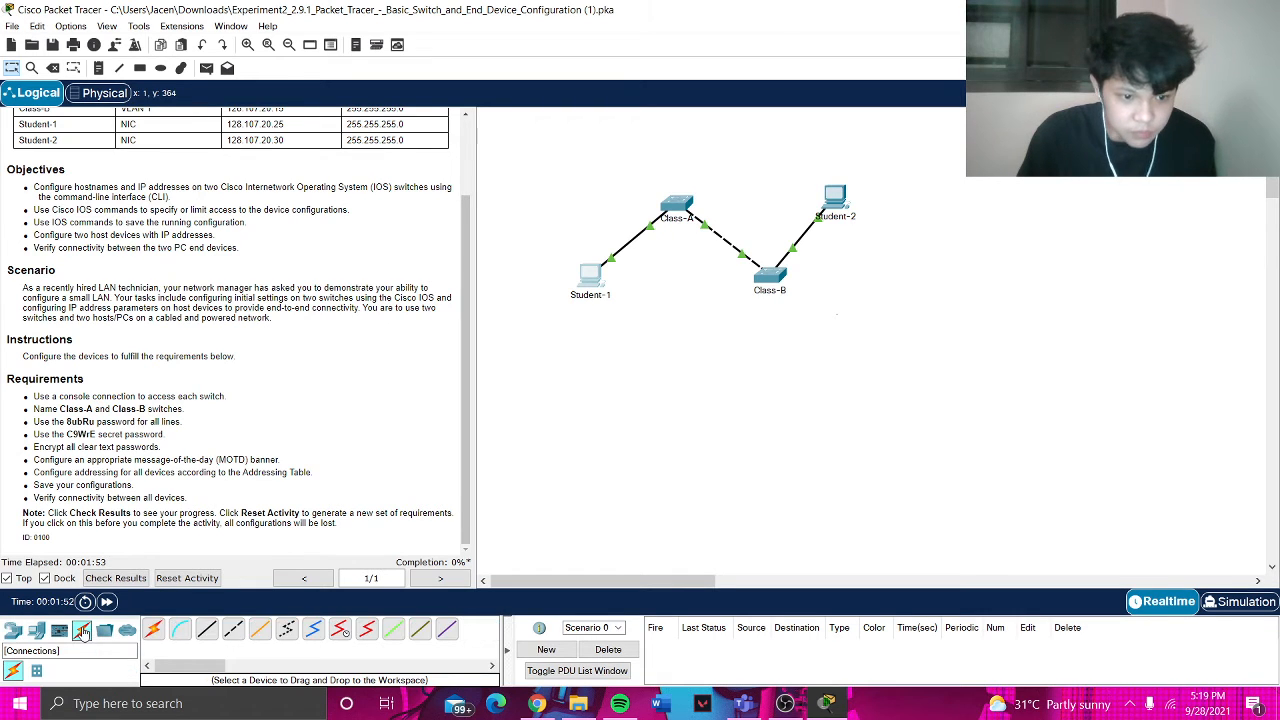
click(178, 632)
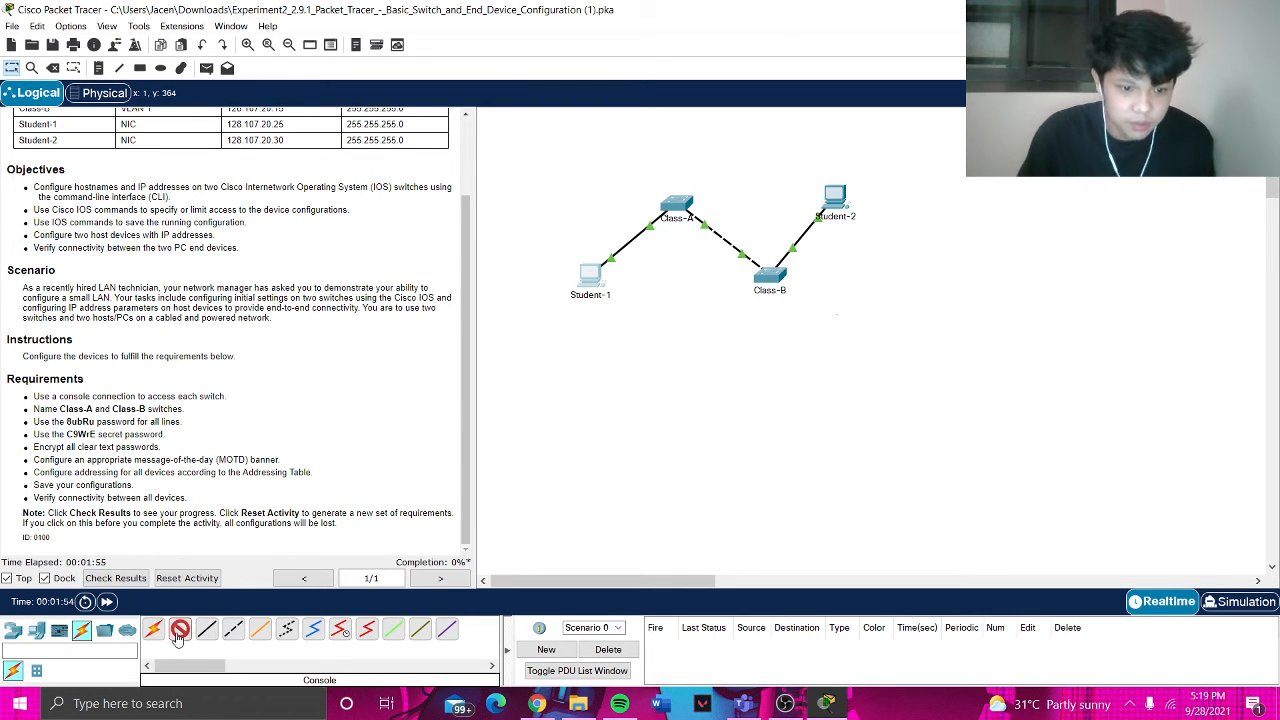
click(590, 280)
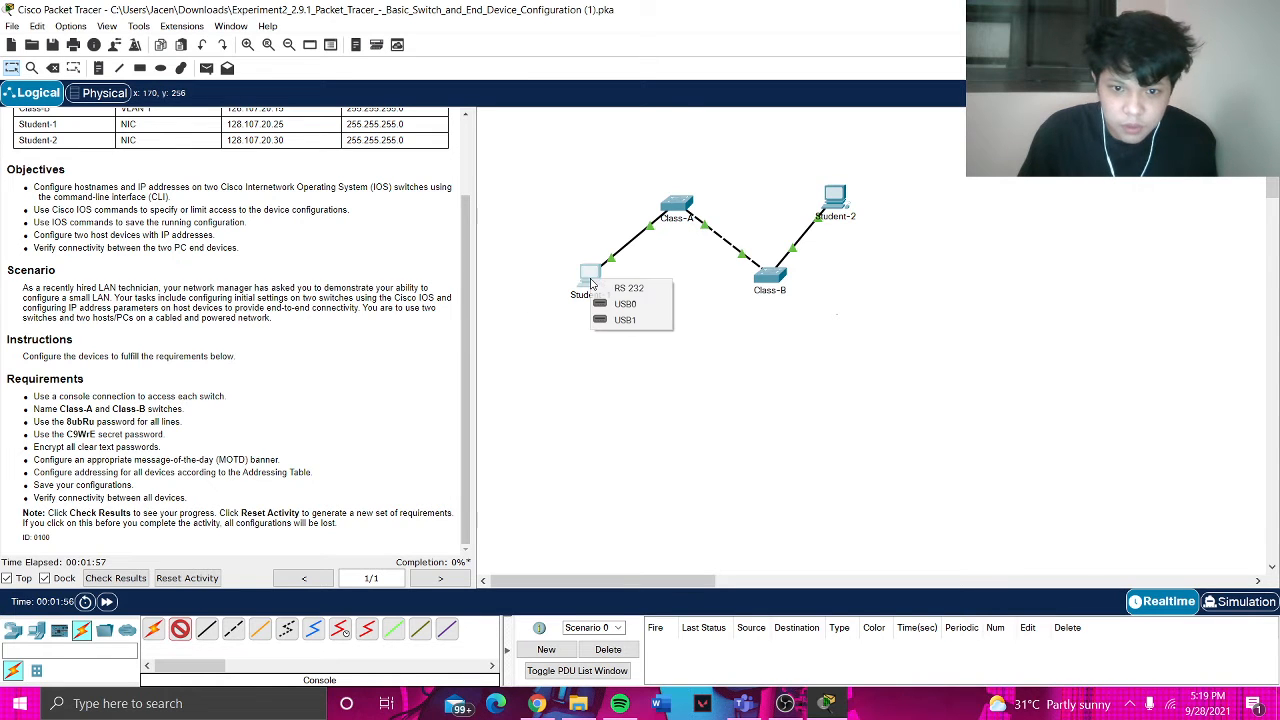
click(614, 288)
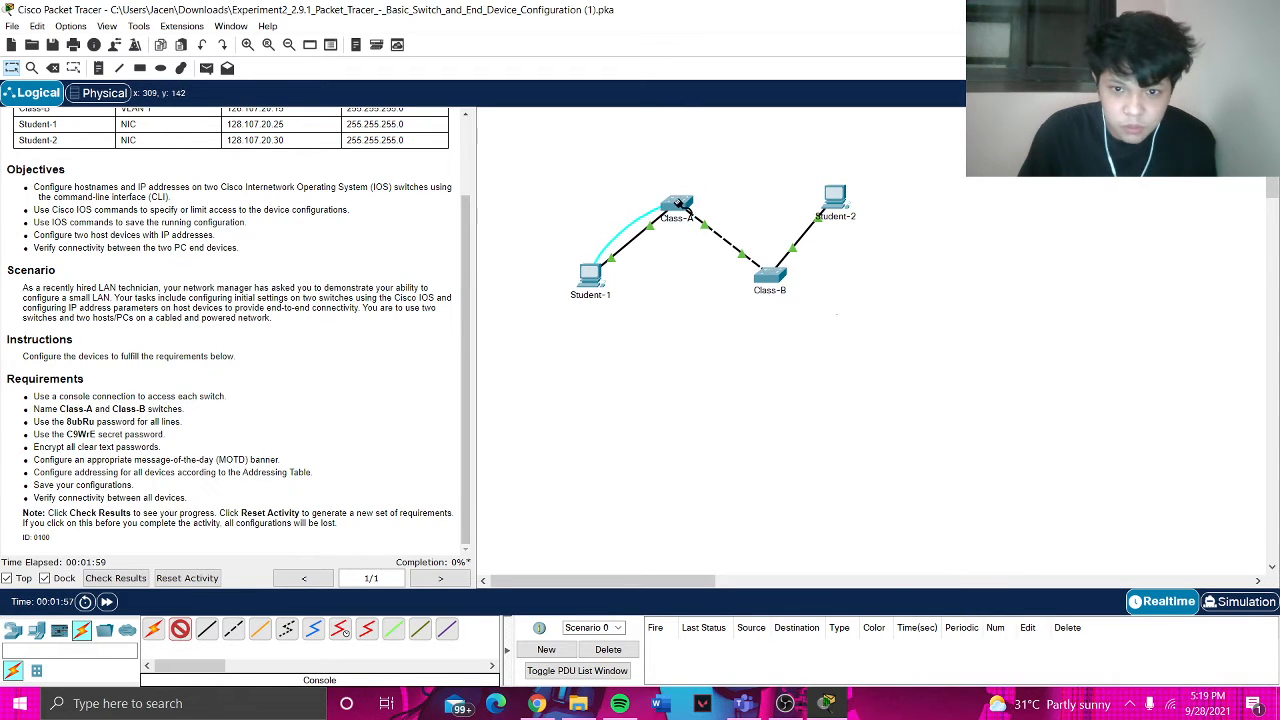
click(676, 206)
click(698, 214)
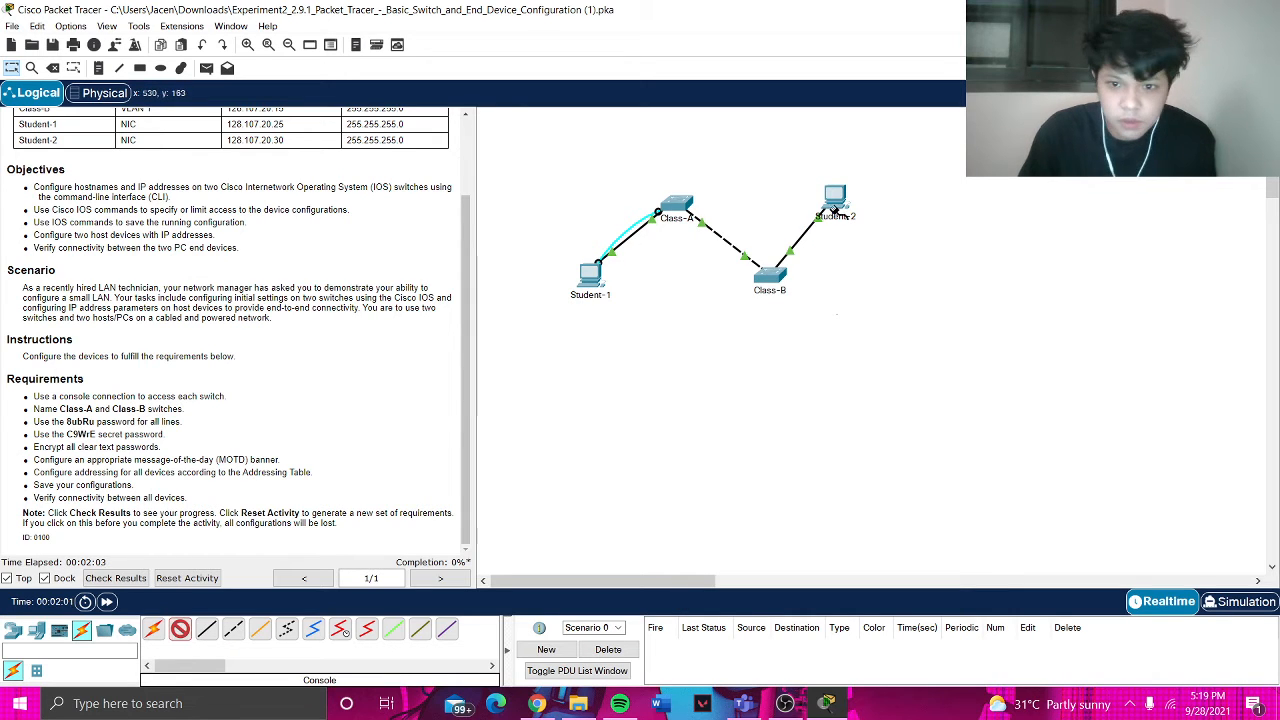
- Connect Student-2's RS 232 port to Class-B's Console port with a second console cable
click(836, 198)
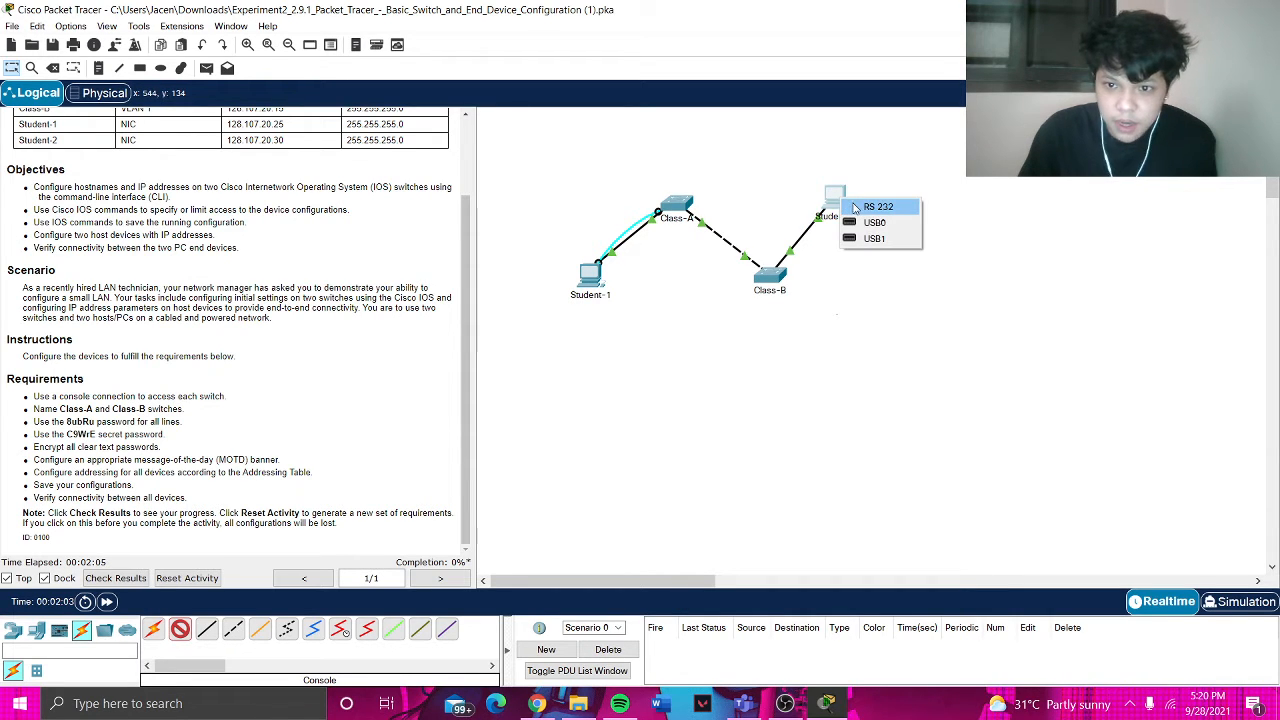
click(855, 207)
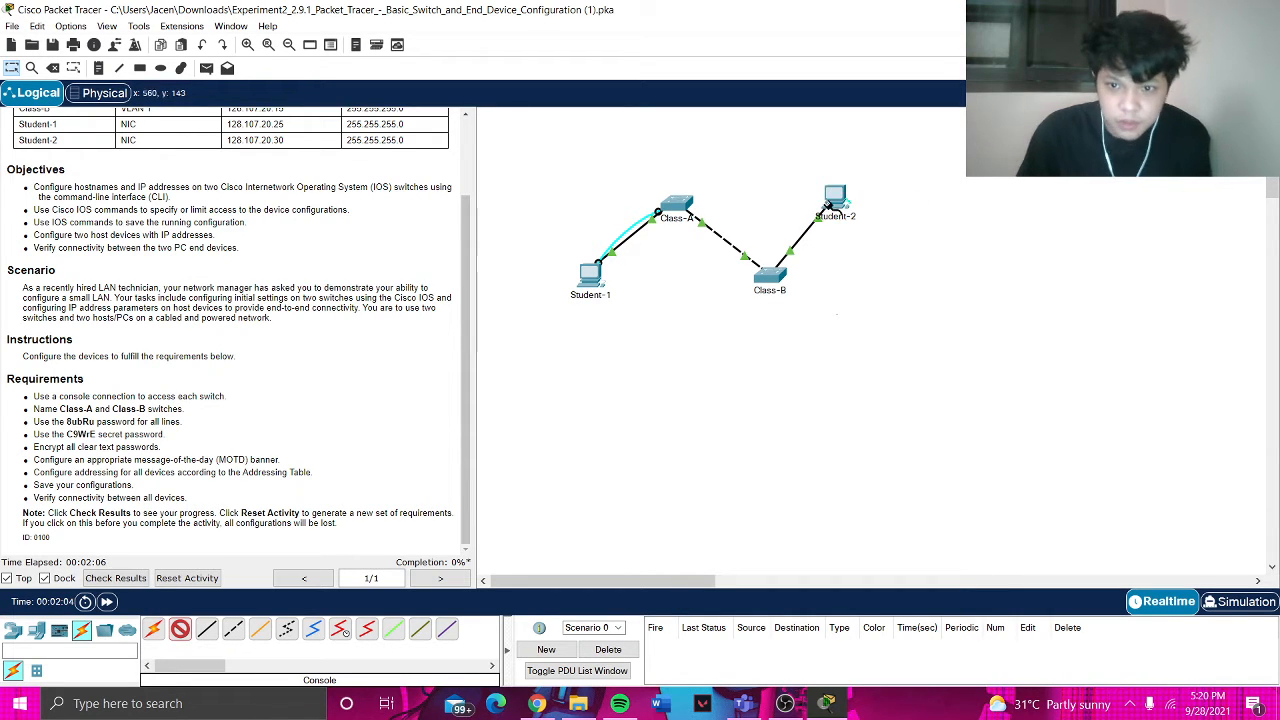
click(770, 280)
click(790, 287)
scroll(247, 233, up, 2)
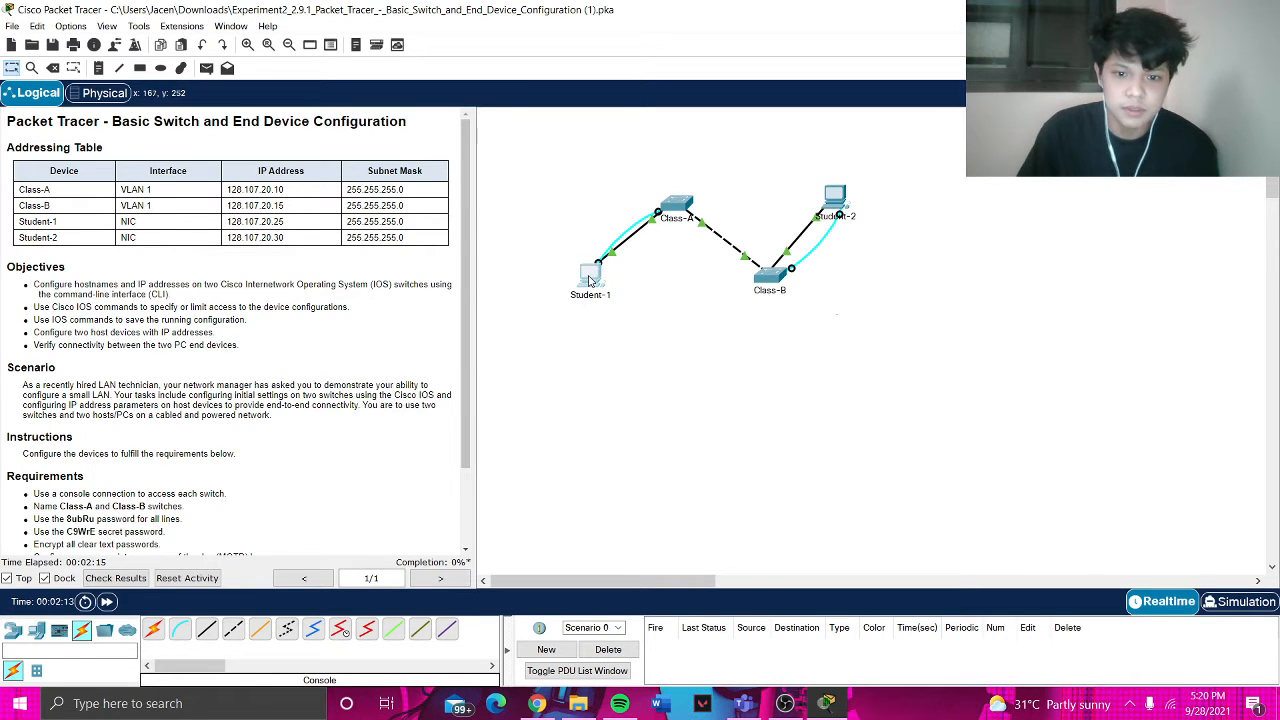
- Enter IPv4 128.107.20.30 and subnet mask 255.255.255.0 in Student-1's IP Configuration
click(590, 274)
click(529, 142)
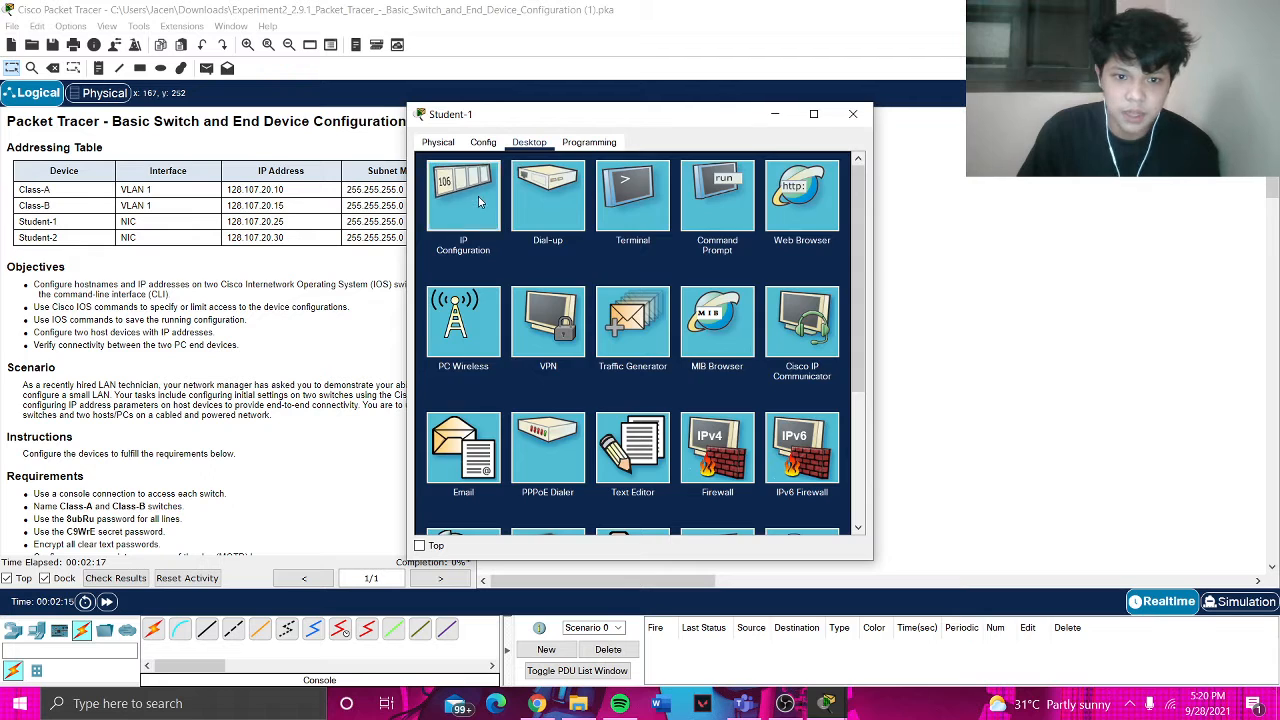
click(478, 196)
drag(647, 120, 909, 114)
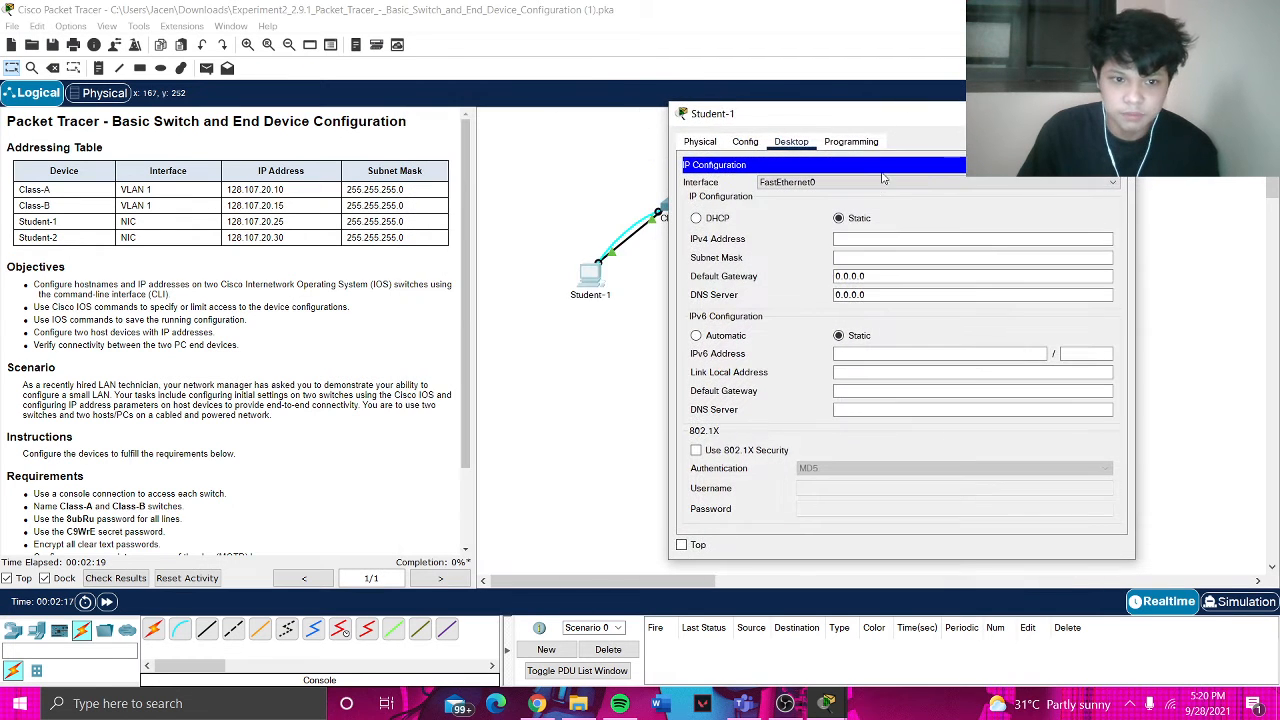
click(870, 237)
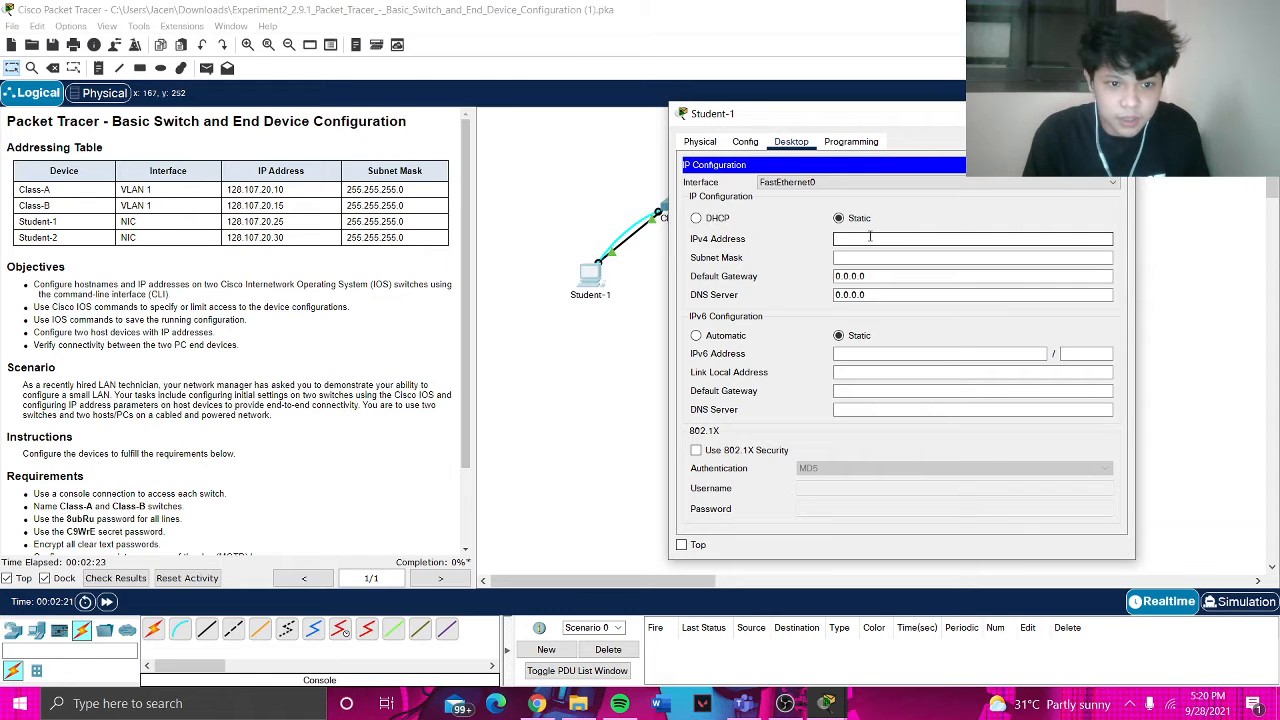
text(128.107.)
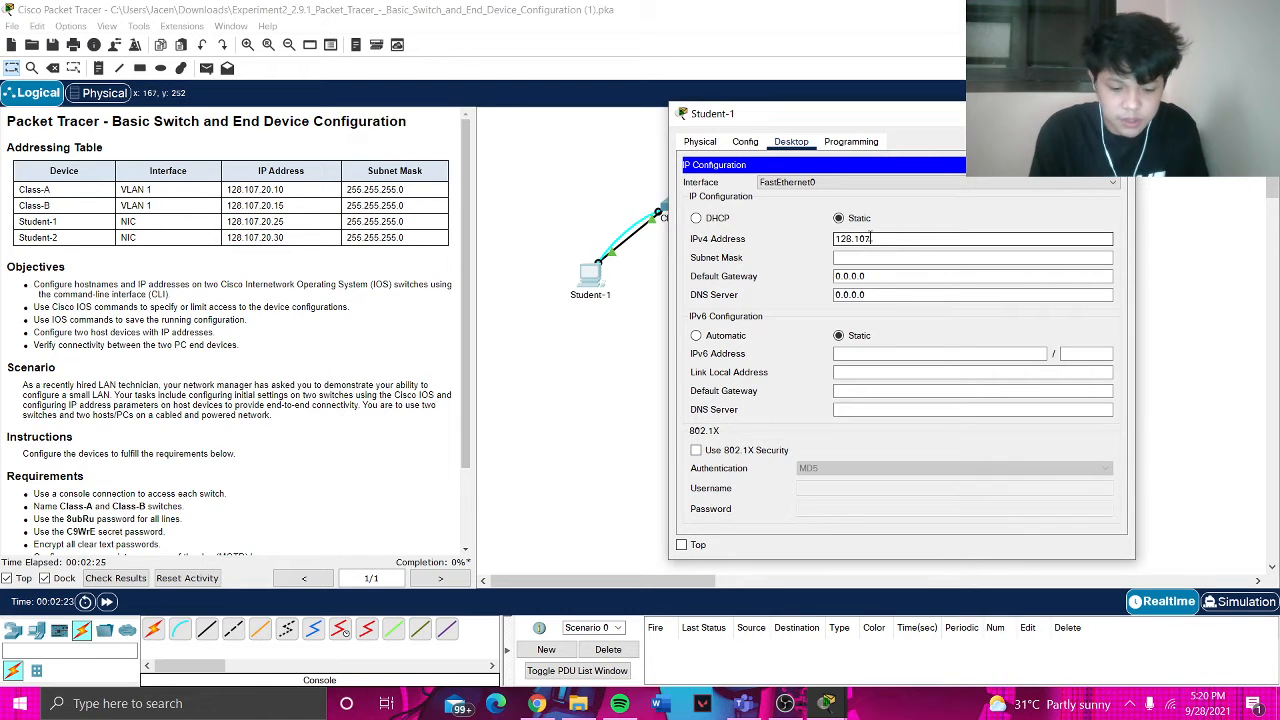
text(20.30)
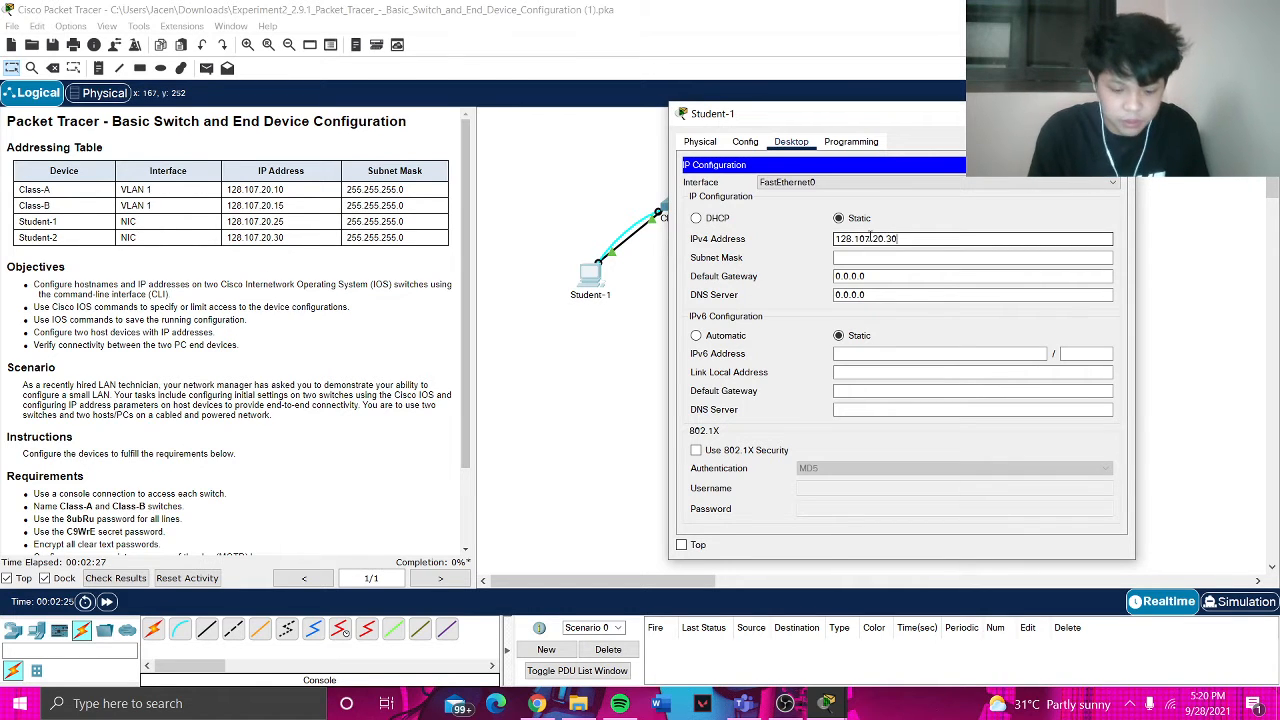
click(877, 258)
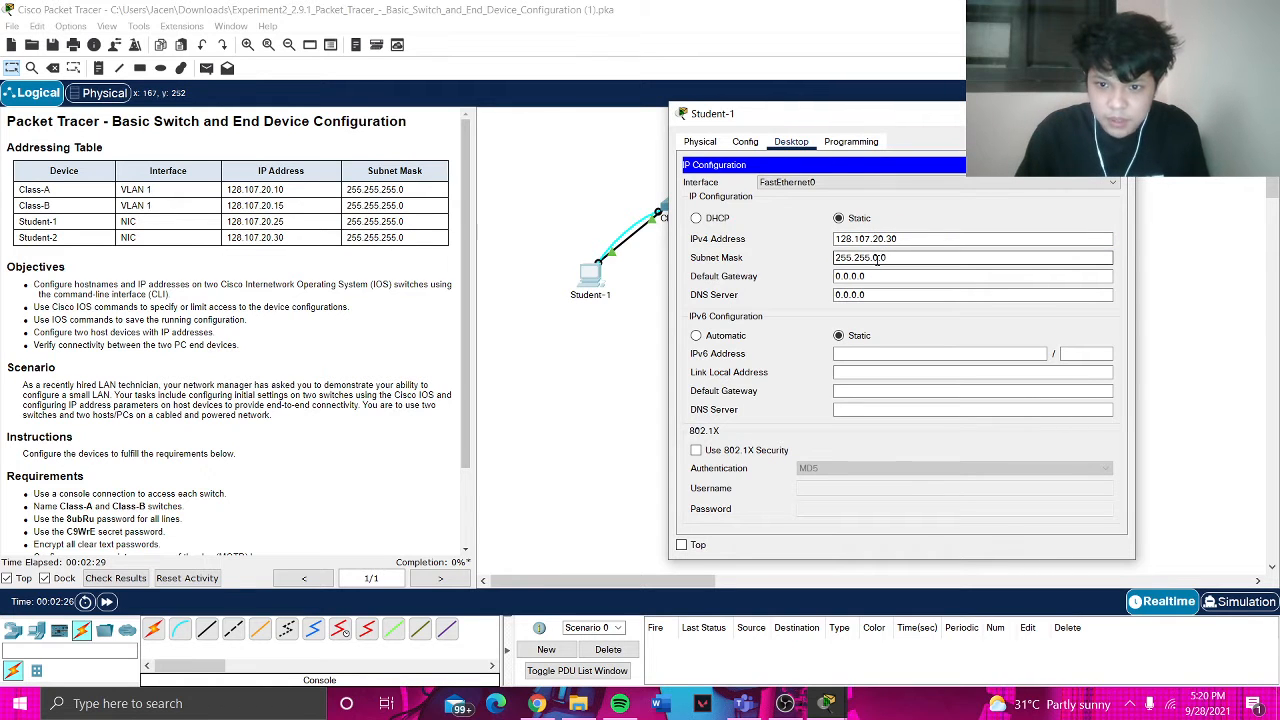
key(BackSpace)
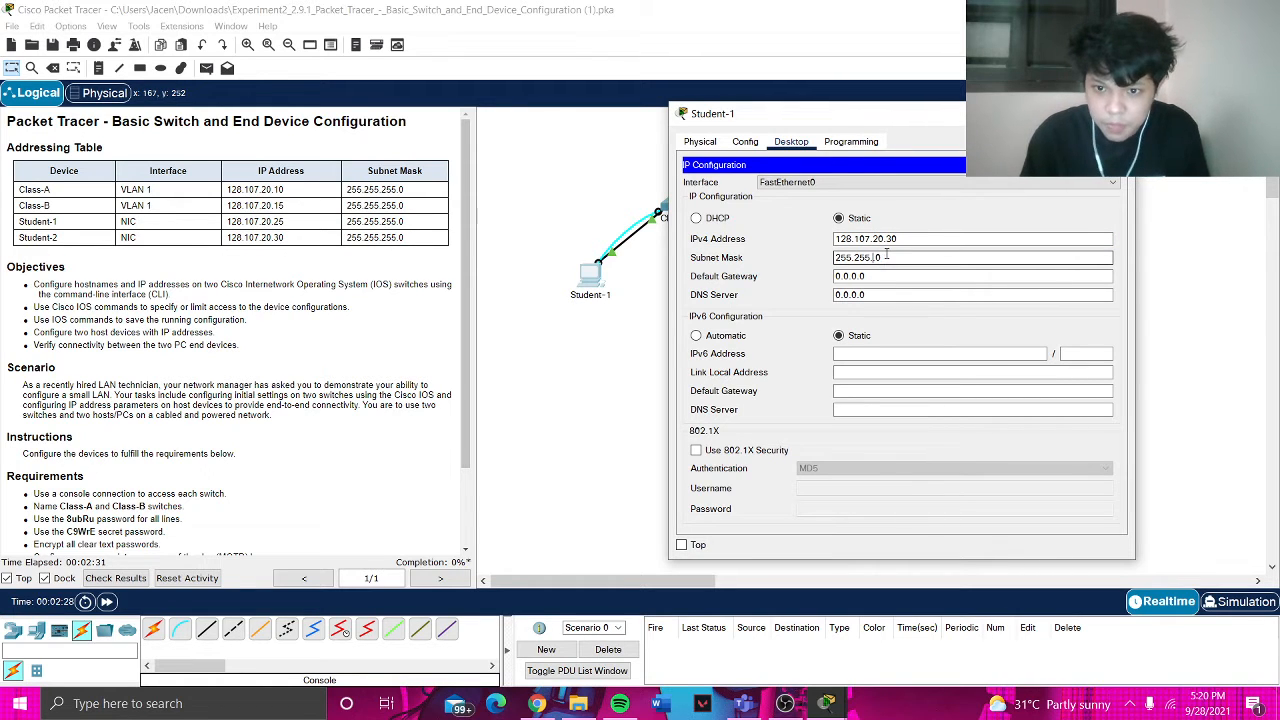
text(255.)
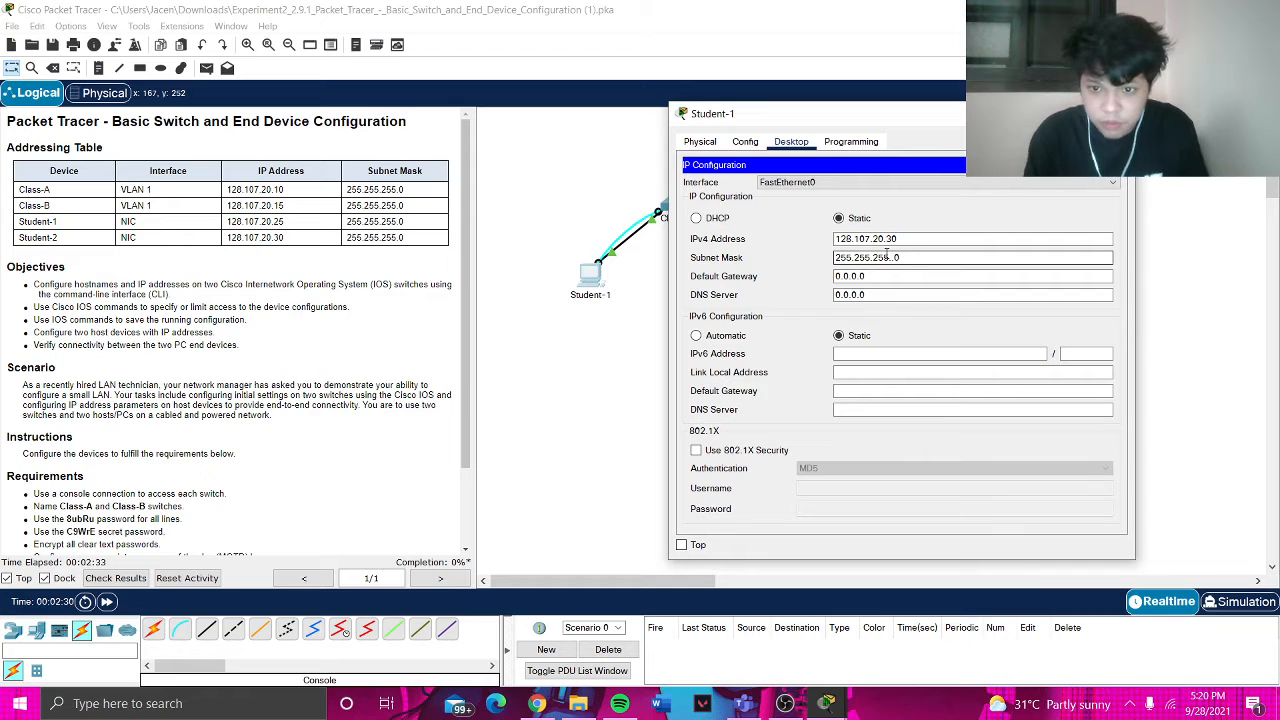
click(1023, 202)
click(1115, 114)
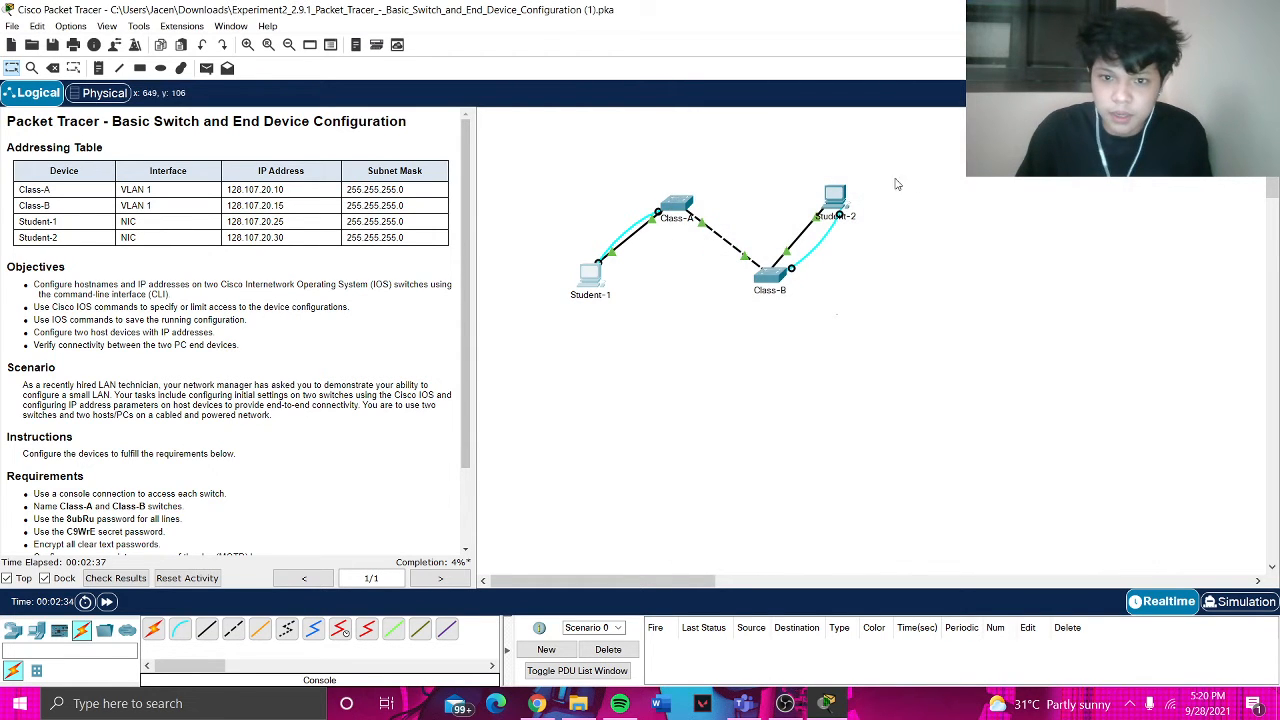
click(835, 198)
click(530, 143)
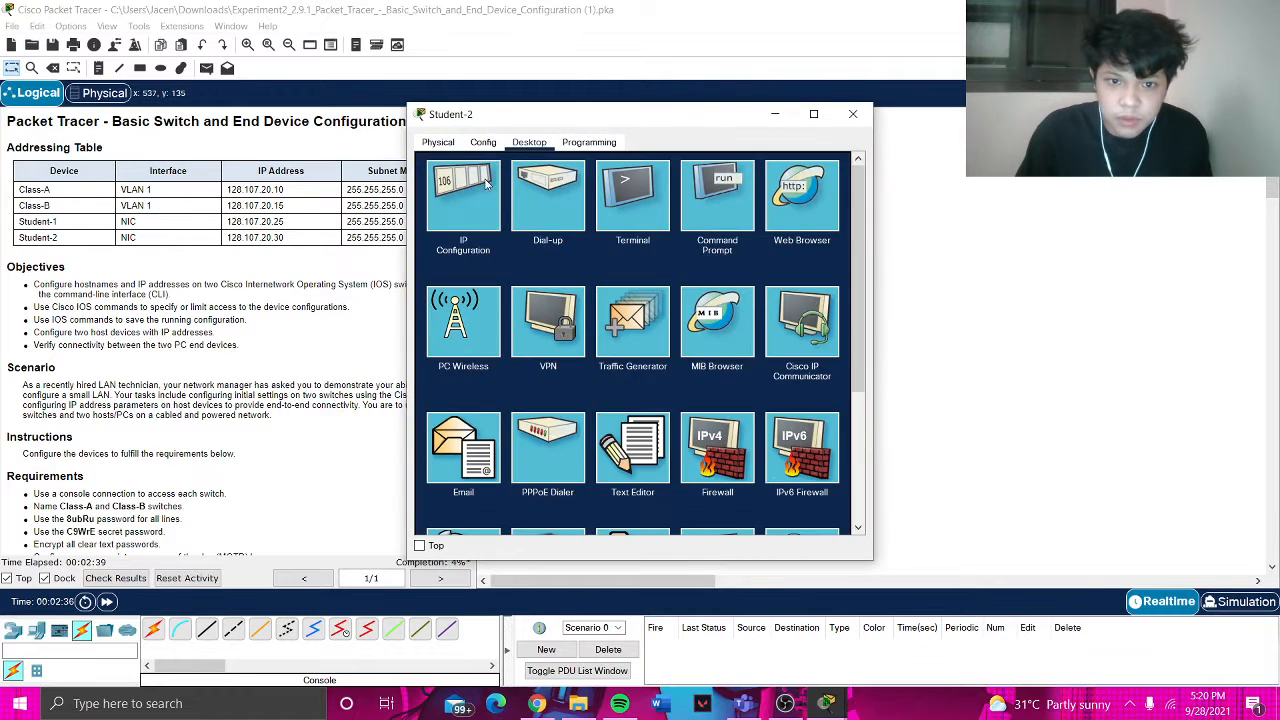
click(478, 188)
drag(613, 122, 905, 112)
click(903, 229)
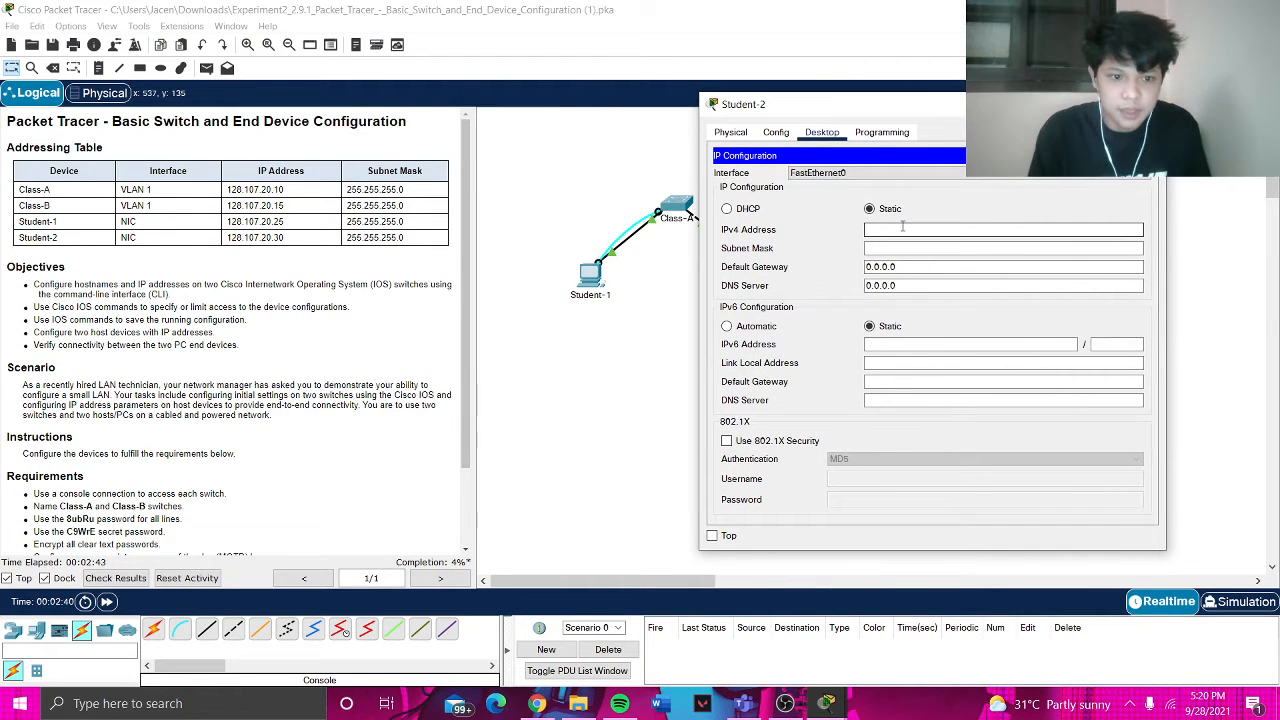
text(128.10)
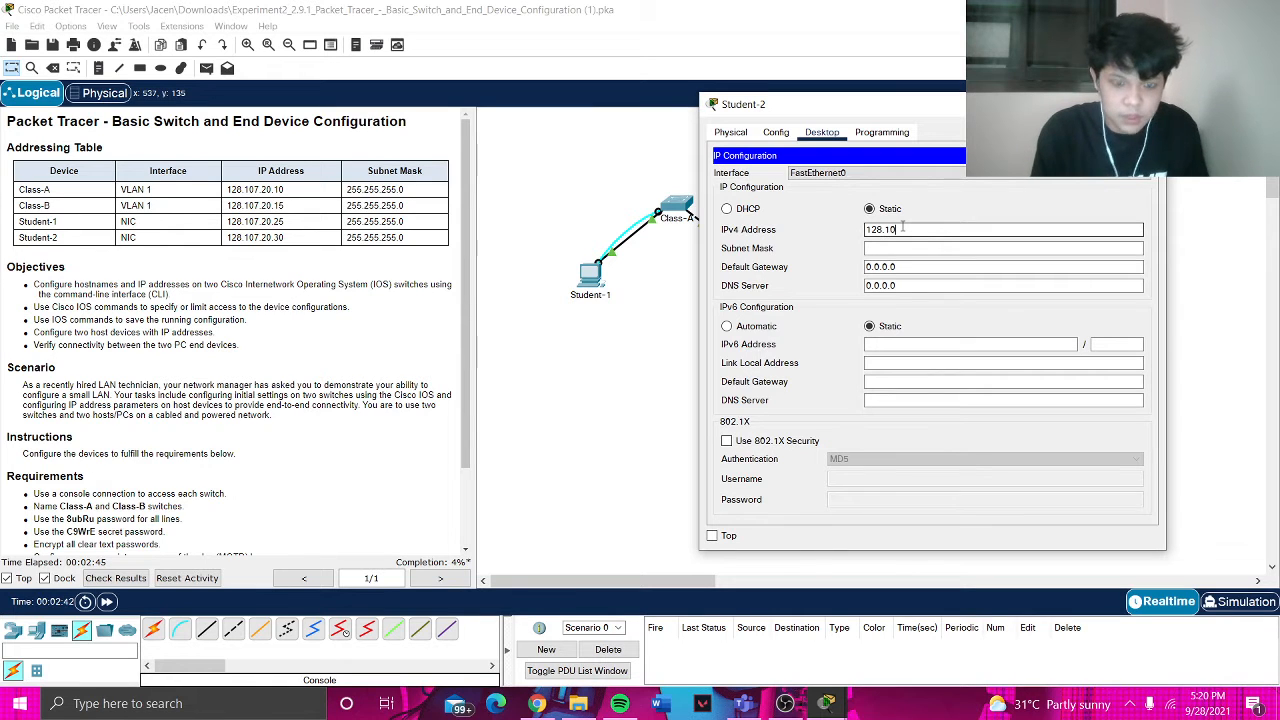
text(7.20.)
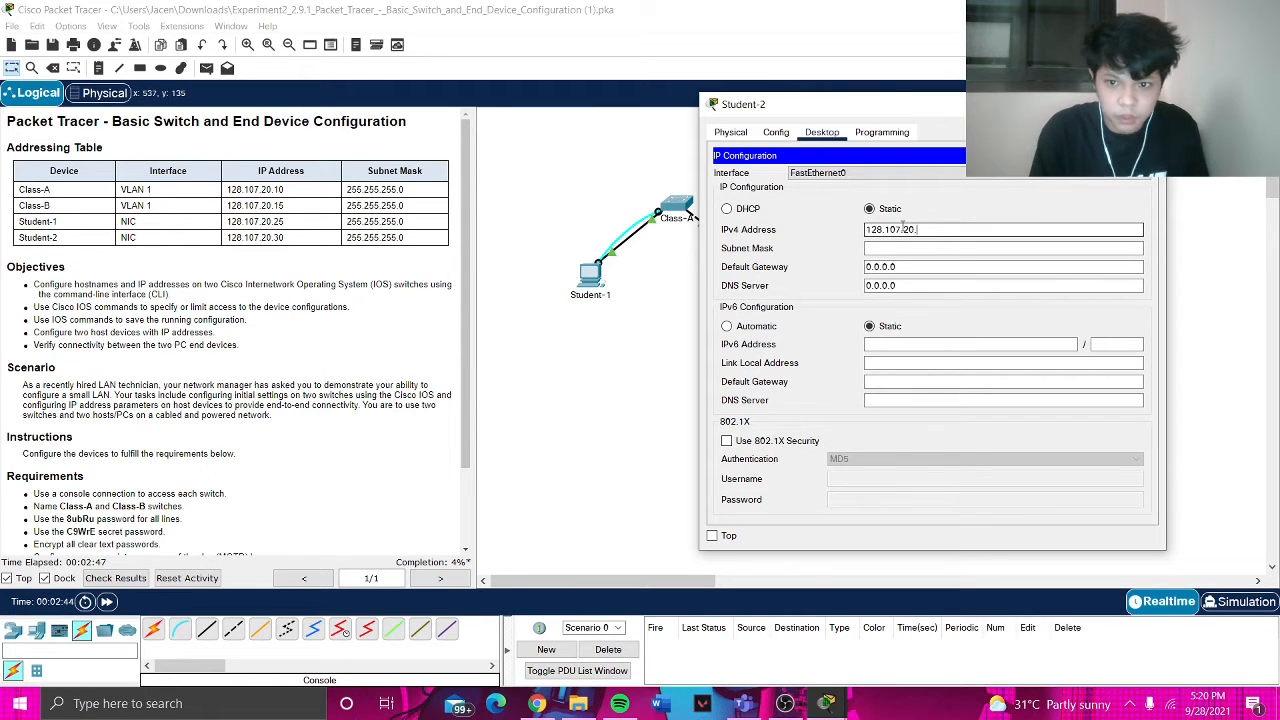
text(30)
click(909, 248)
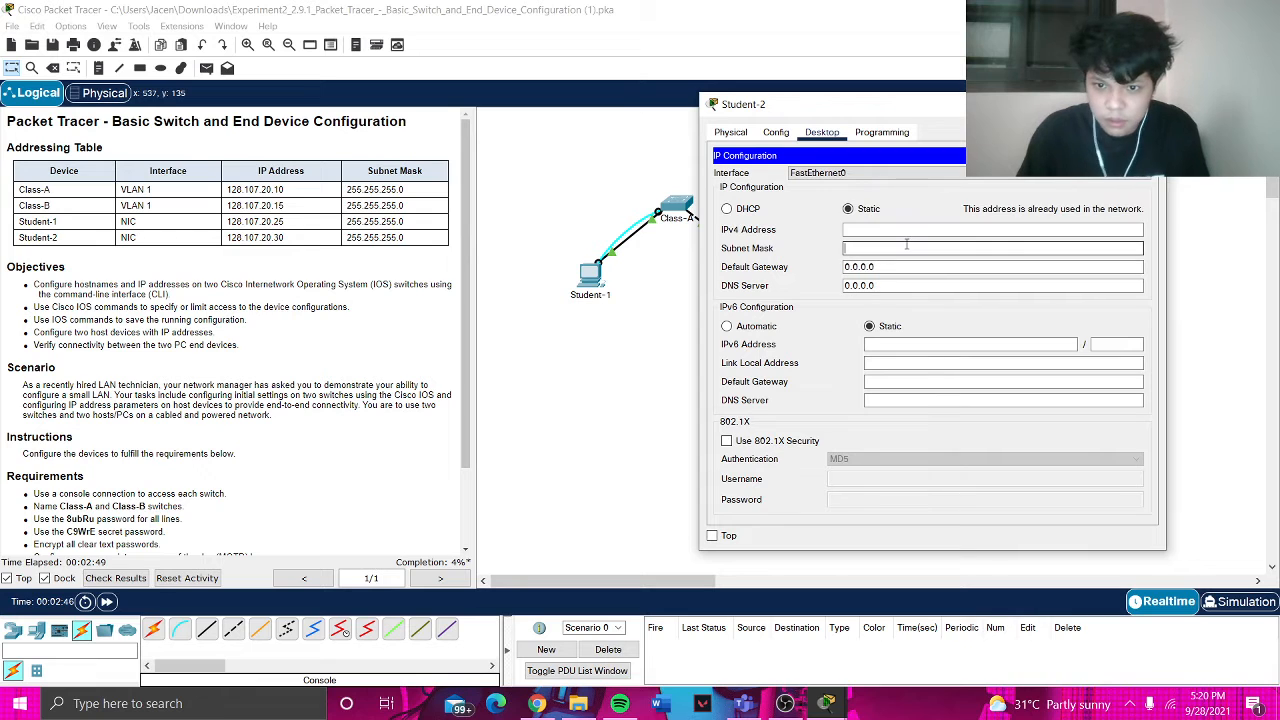
click(1148, 104)
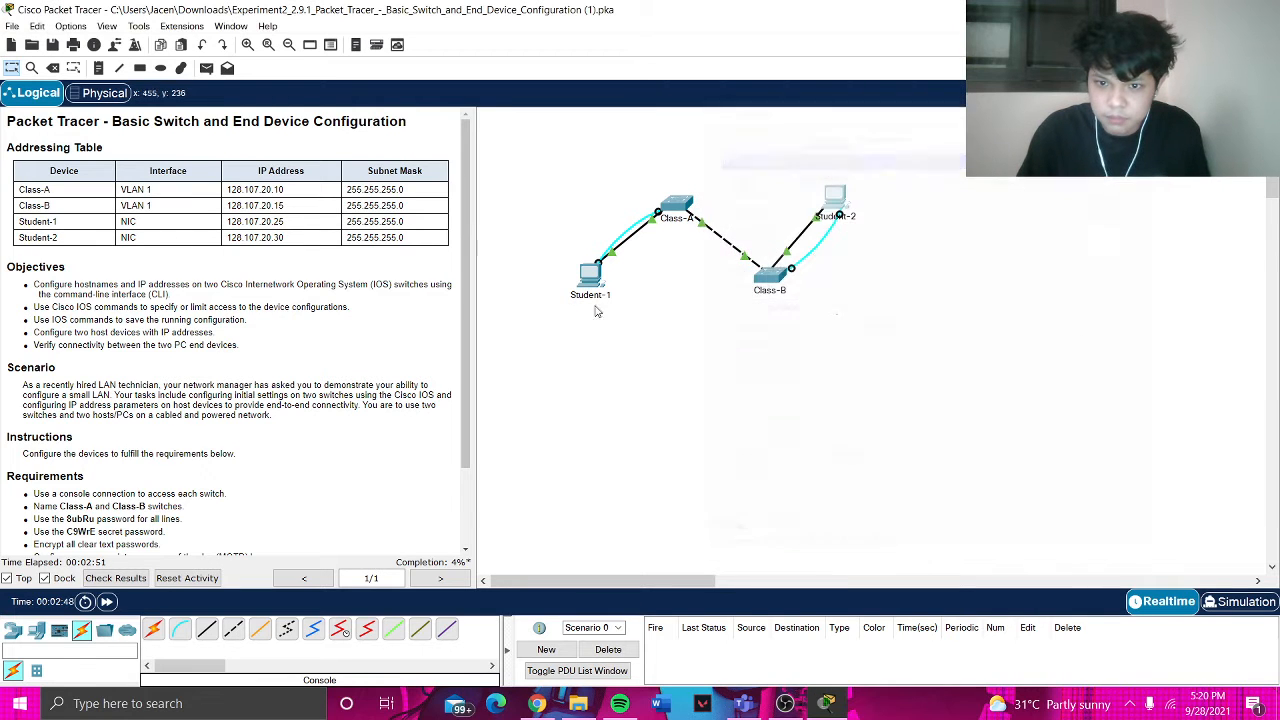
- Change Student-1's IPv4 address to 128.107.20.25, then bring up Student-2's window
click(589, 271)
click(490, 201)
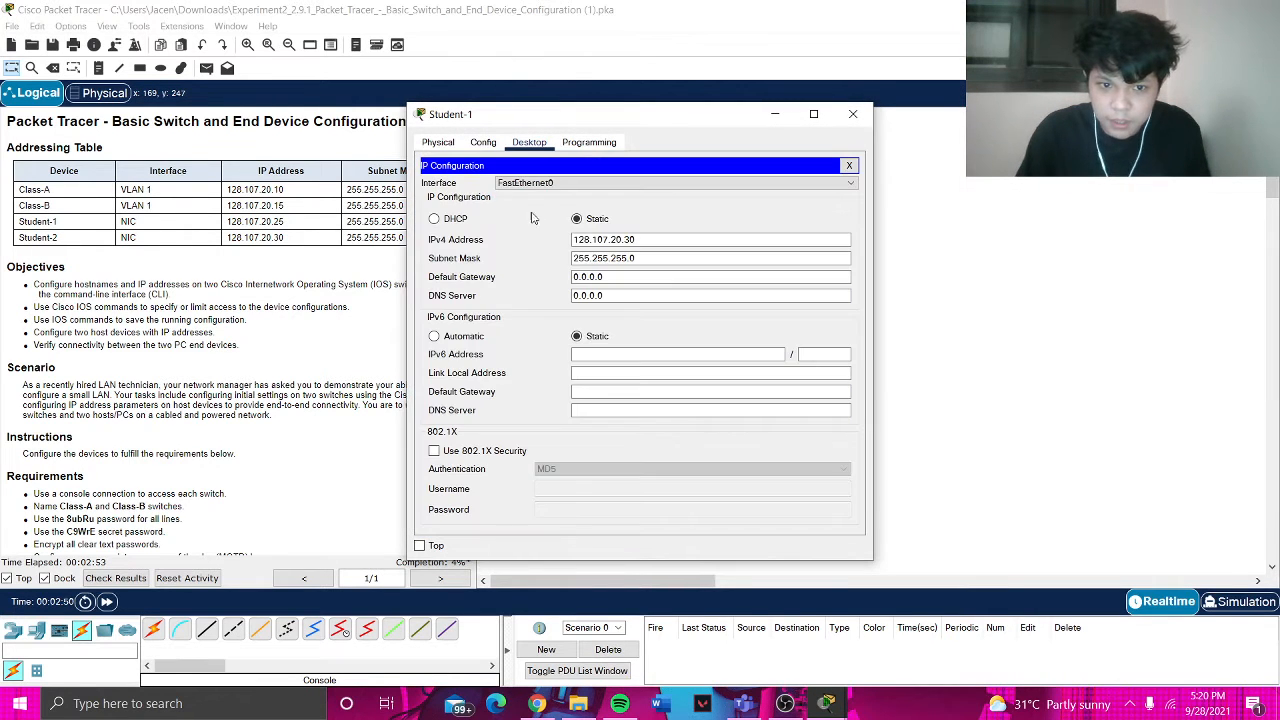
click(645, 239)
key(BackSpace)
key(BackSpace)
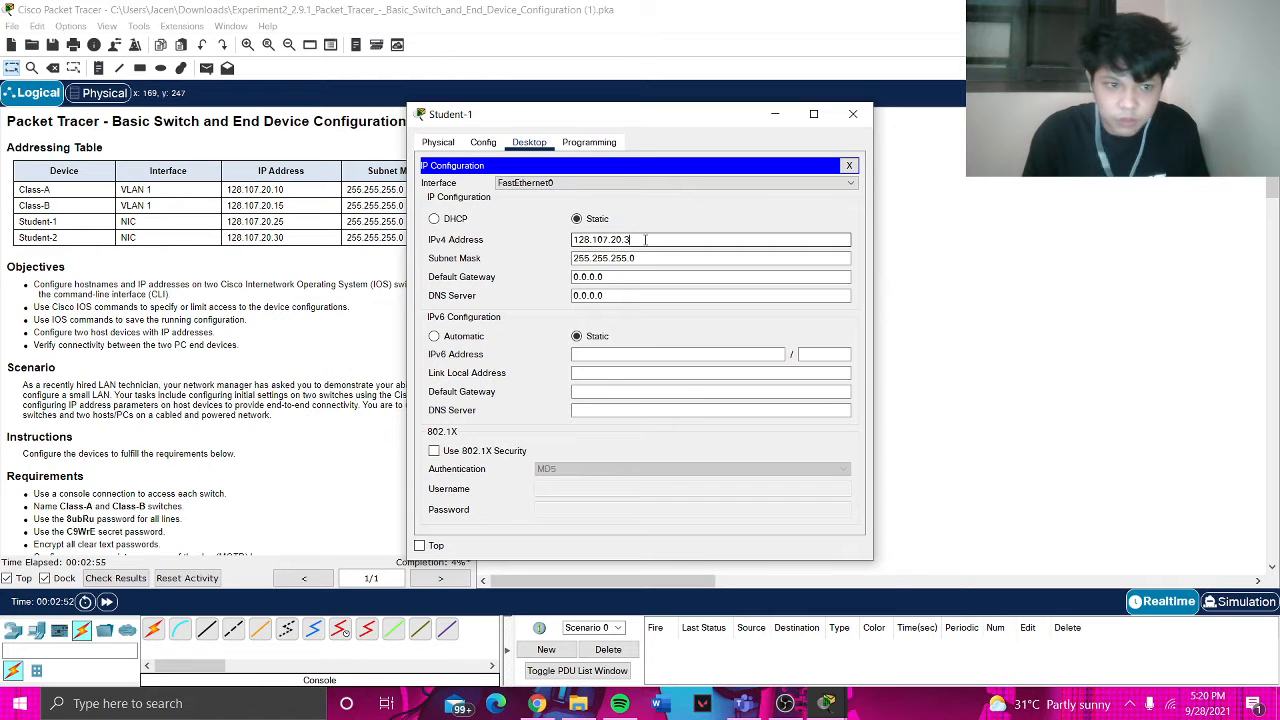
text(25)
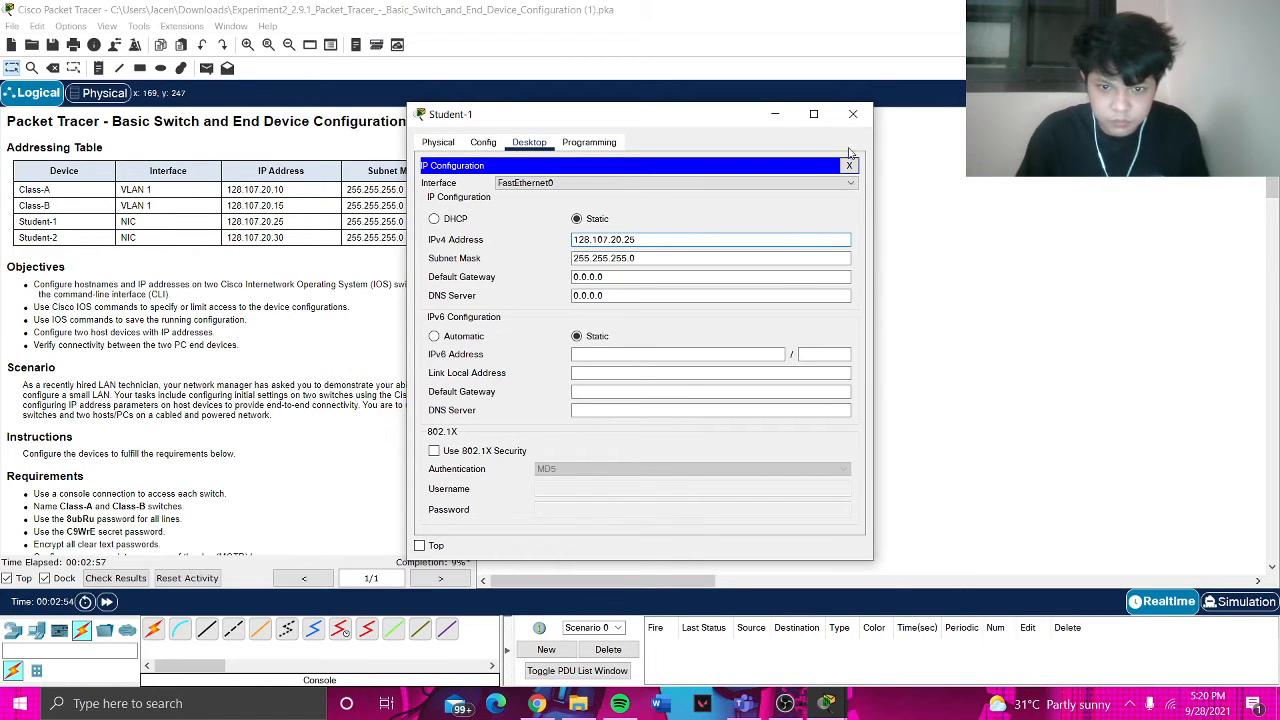
click(853, 113)
click(836, 196)
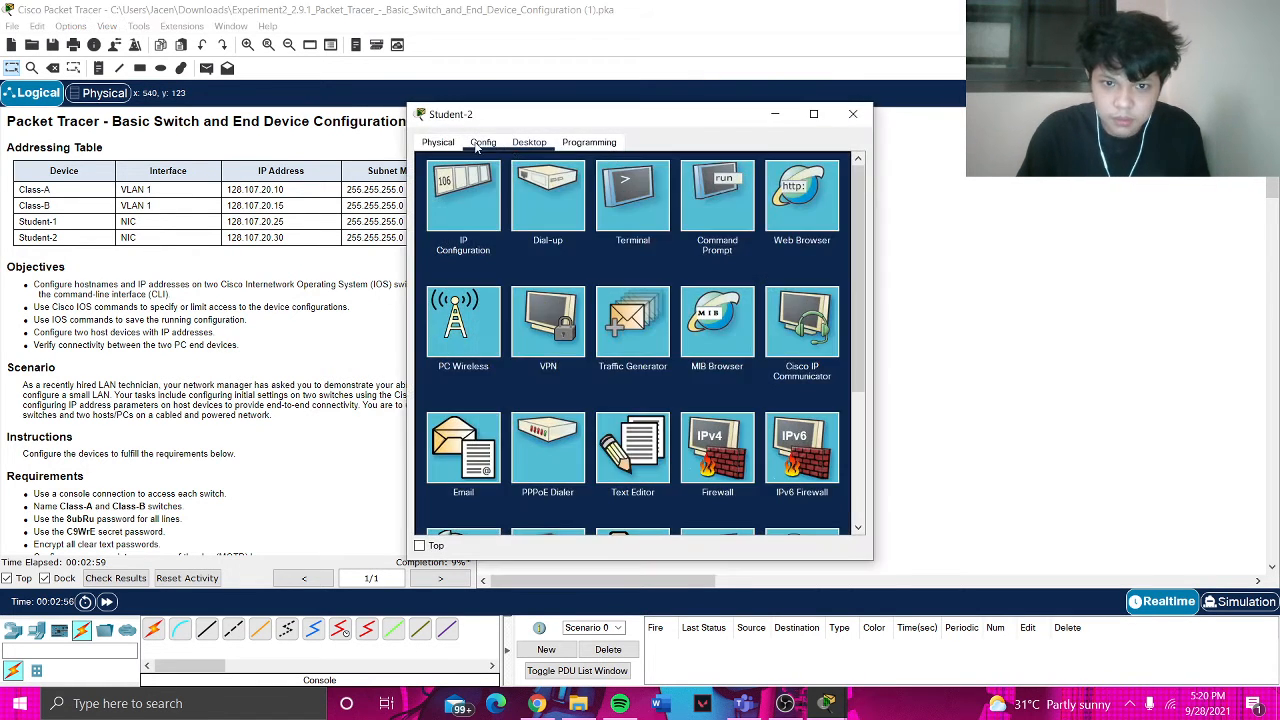
- Enter IPv4 128.107.20.30 and subnet mask 255.255.255.0 for Student-2, then close its window
click(480, 190)
click(736, 240)
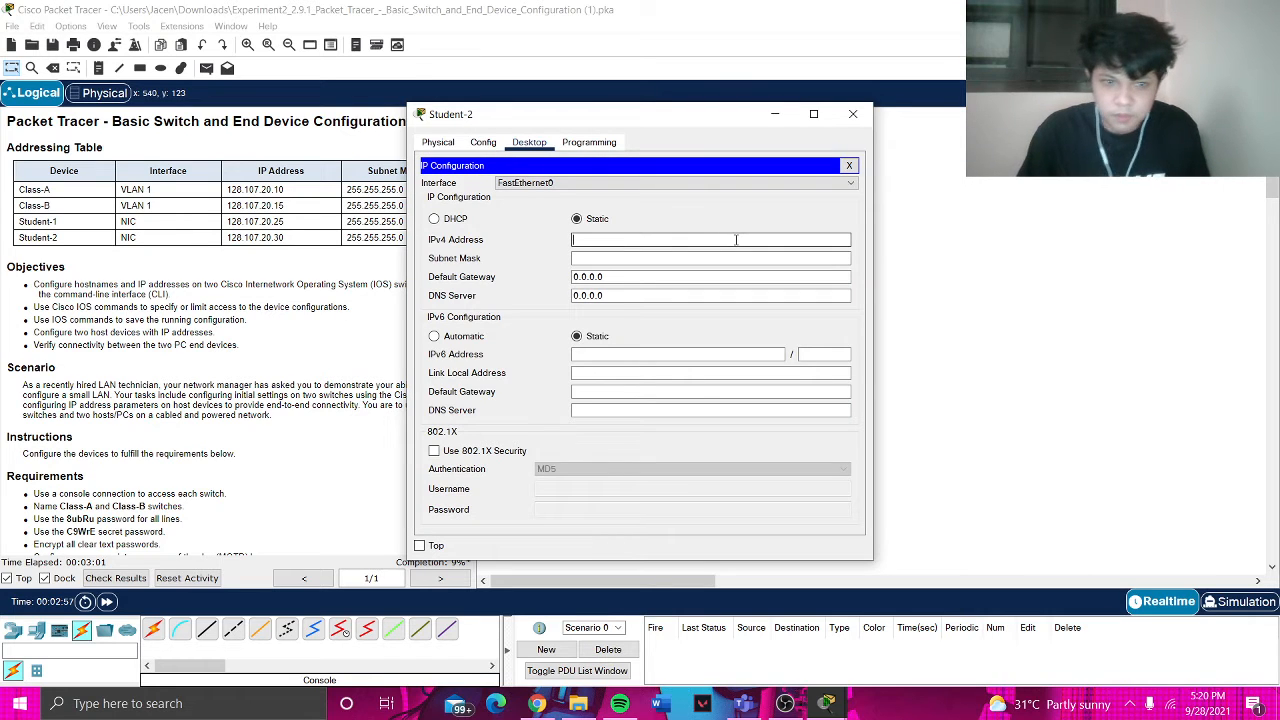
text(128.)
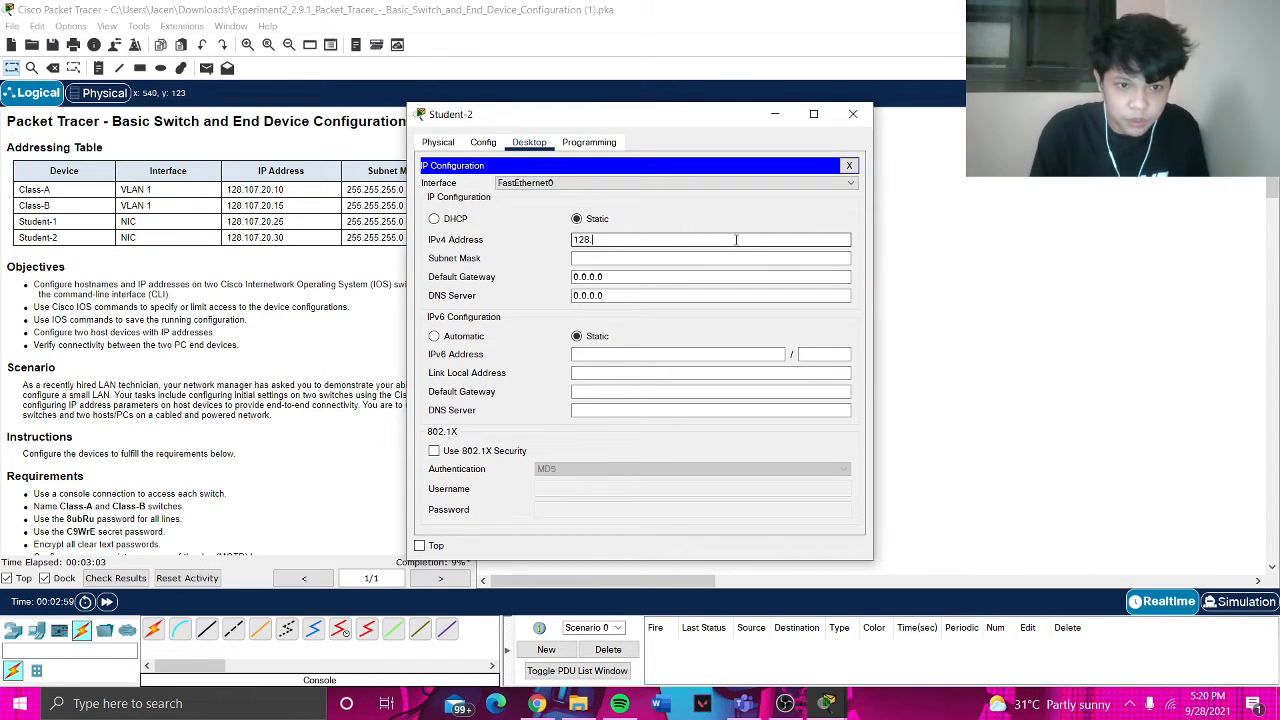
text(107.20)
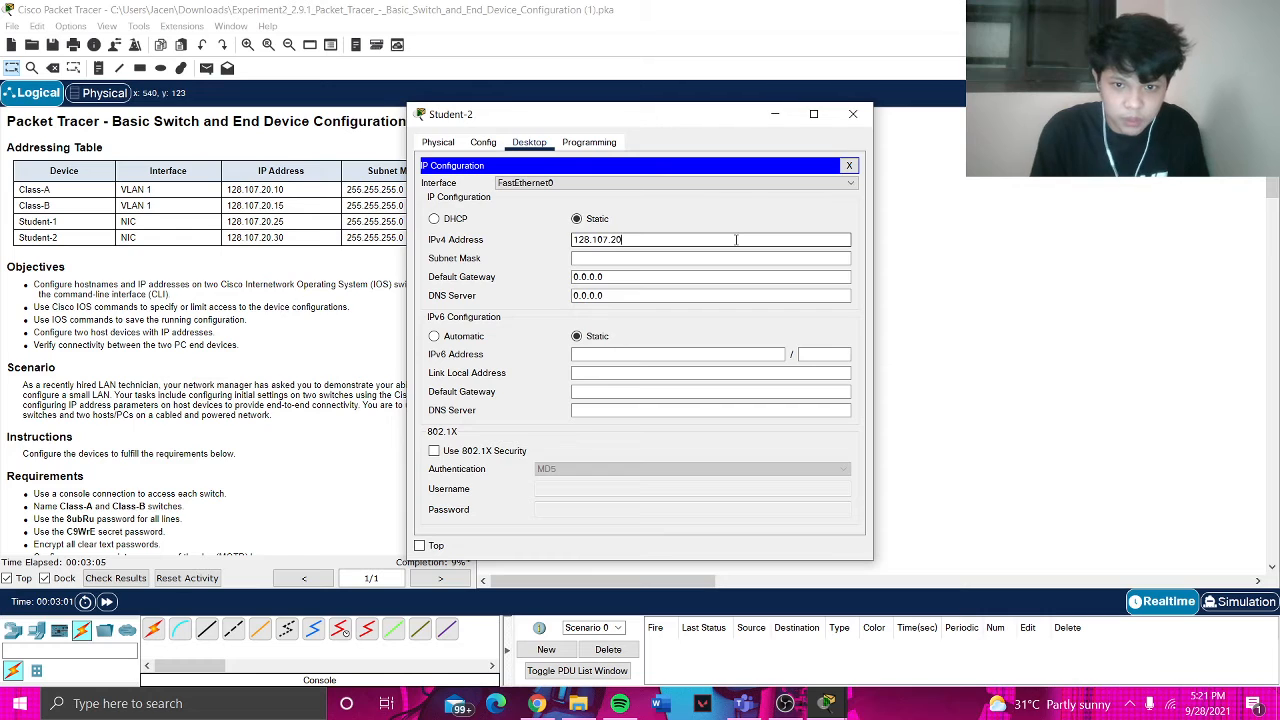
text(.30)
key(Tab)
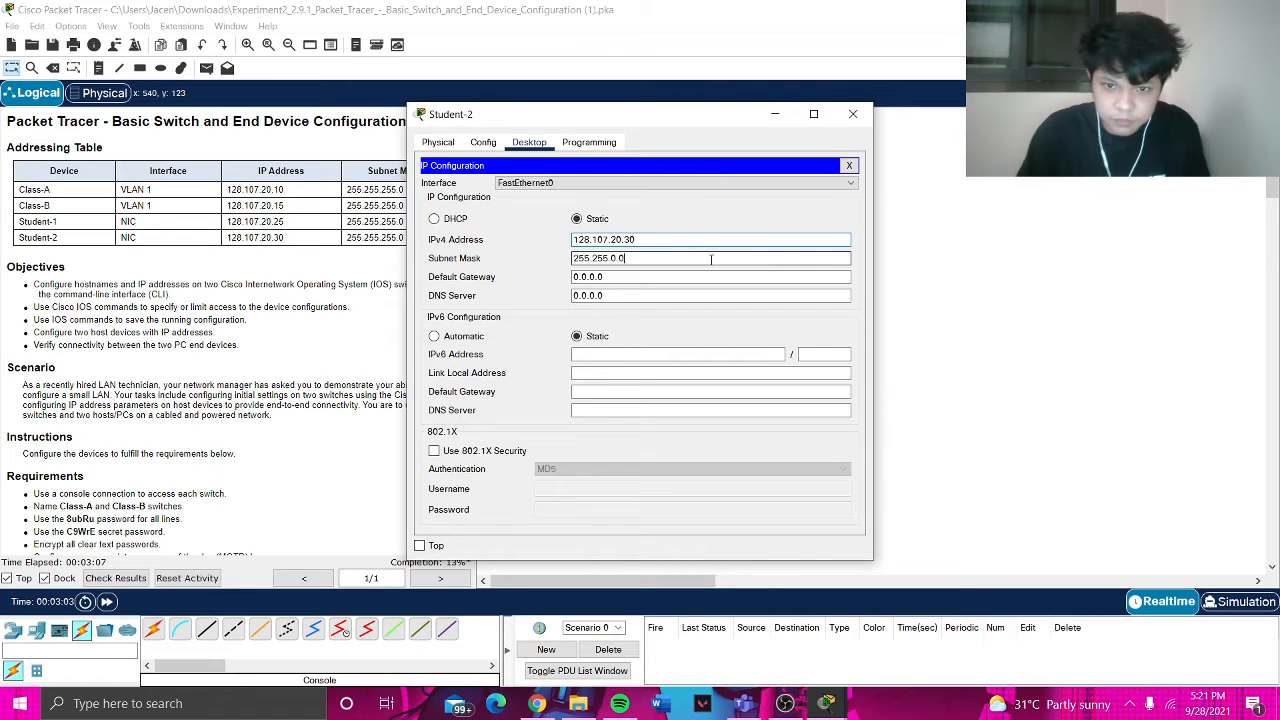
click(617, 258)
key(BackSpace)
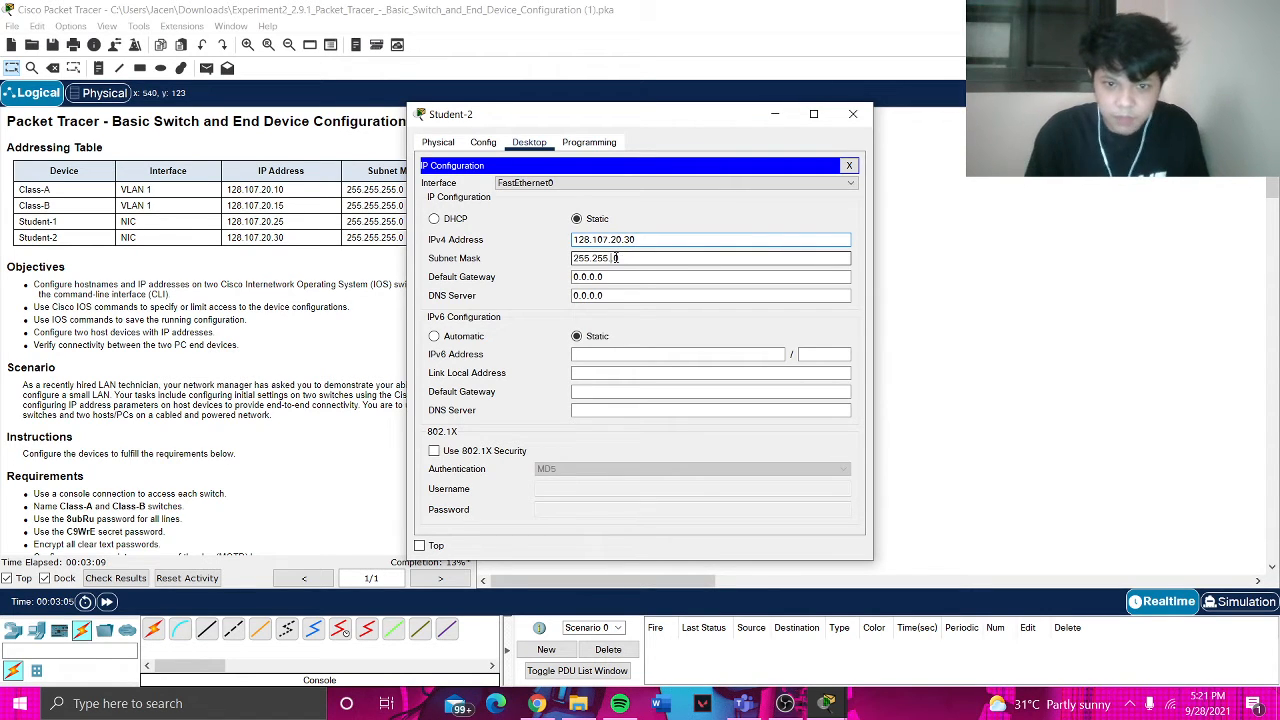
text(255.0)
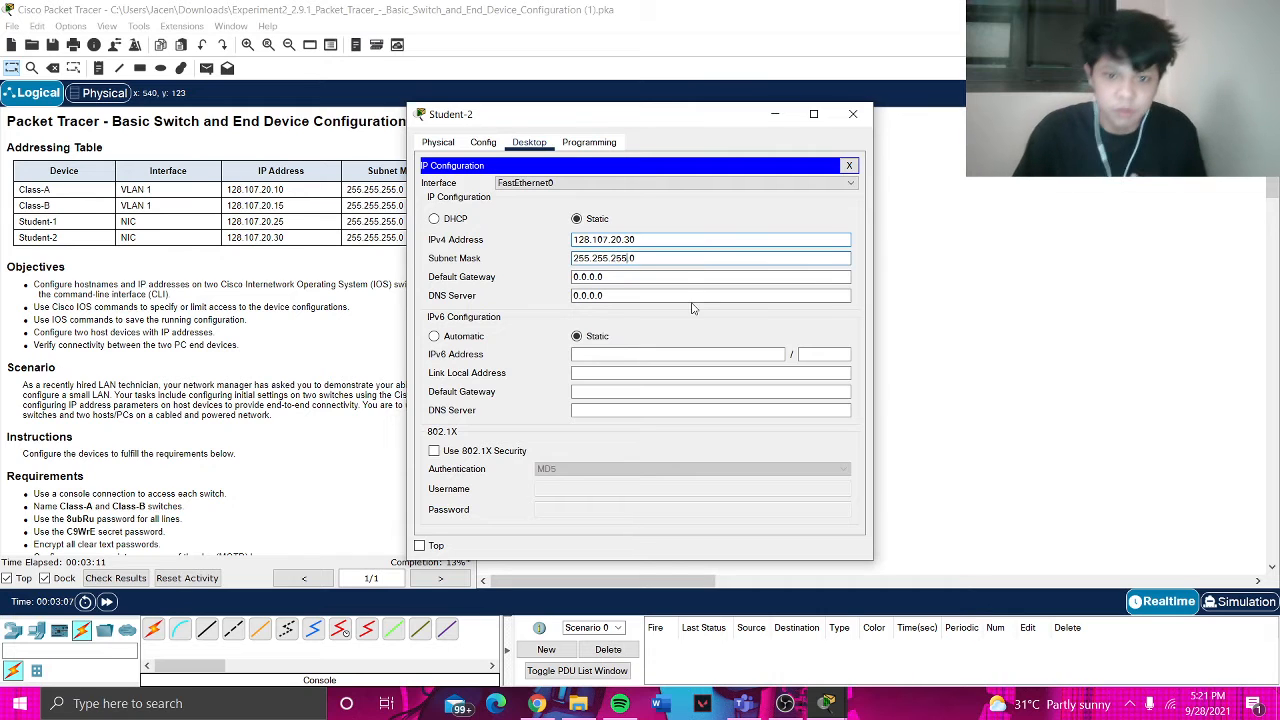
click(853, 116)
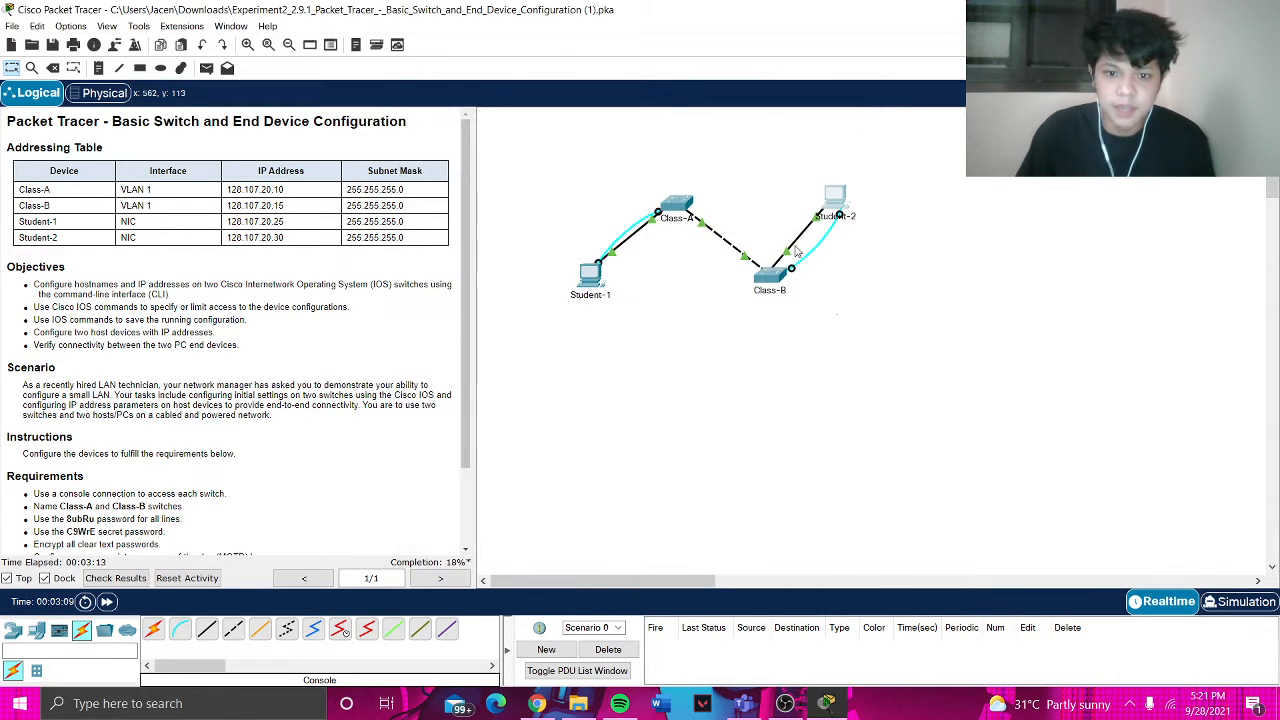
scroll(330, 405, down, 1)
scroll(330, 406, down, 1)
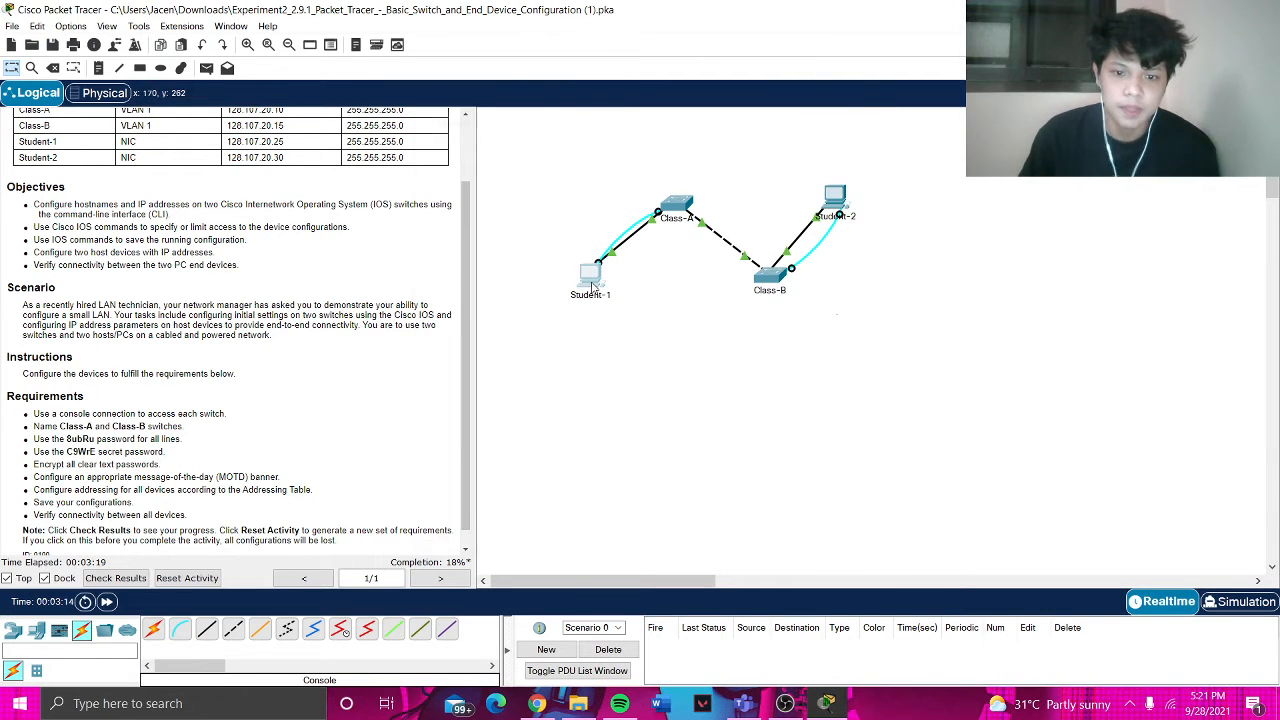
- Open Student-1's Terminal with default connection settings and get the switch console prompt
click(592, 285)
click(635, 189)
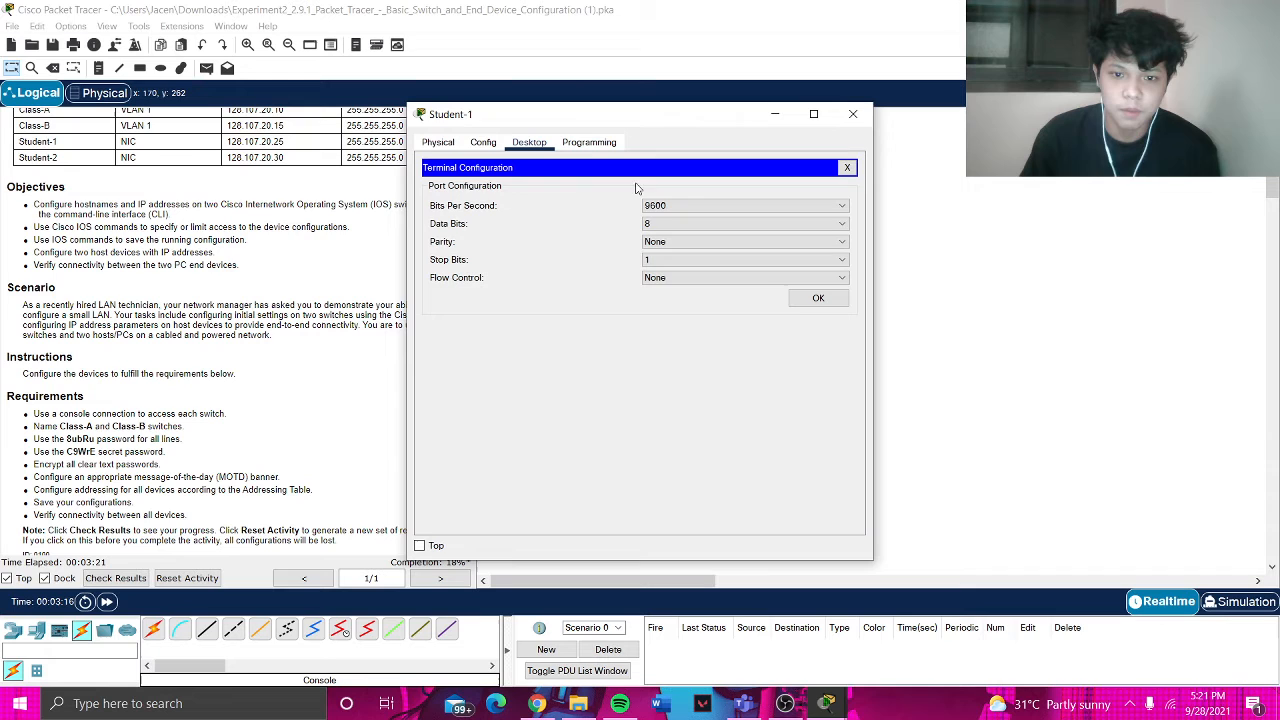
click(818, 298)
drag(660, 117, 815, 88)
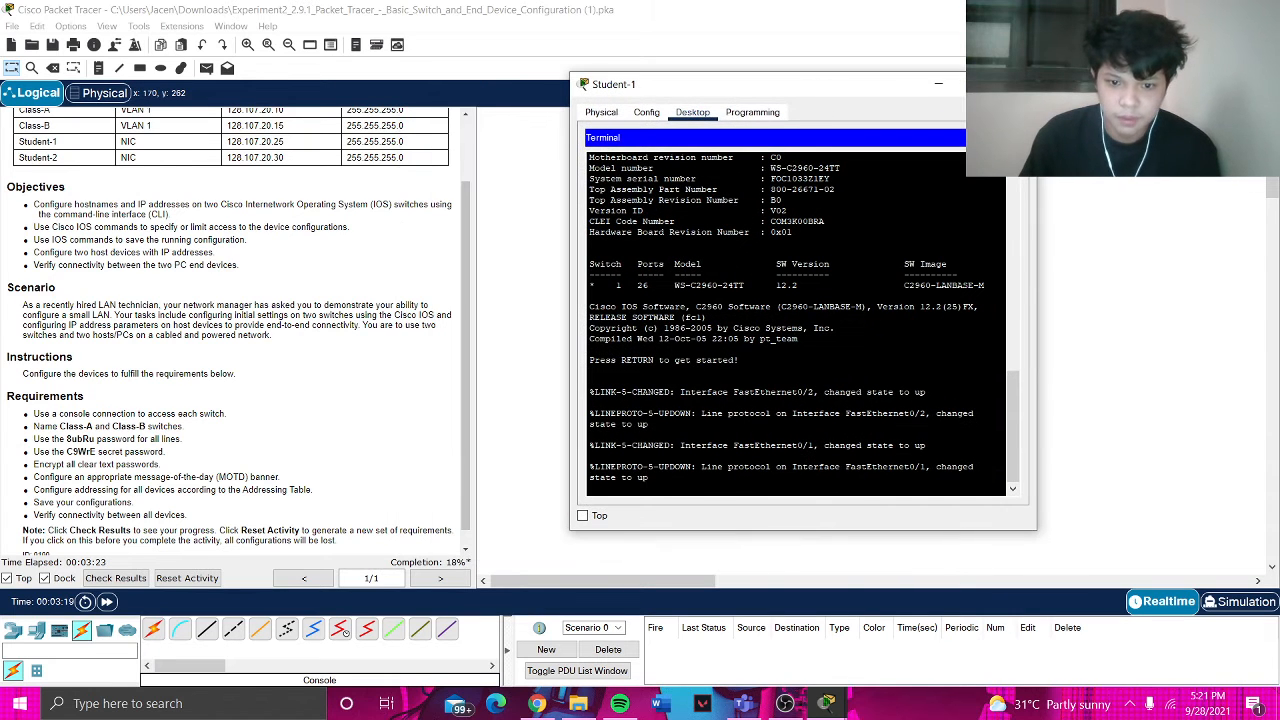
key(Return)
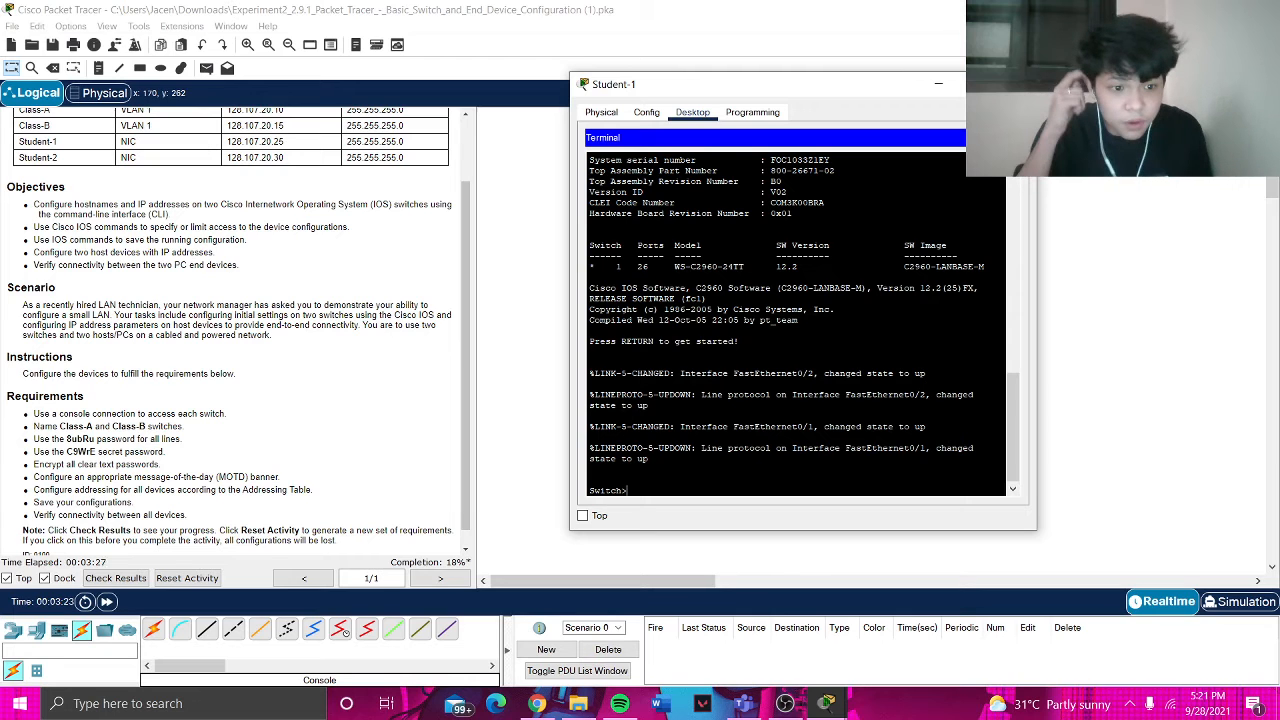
drag(832, 88, 886, 117)
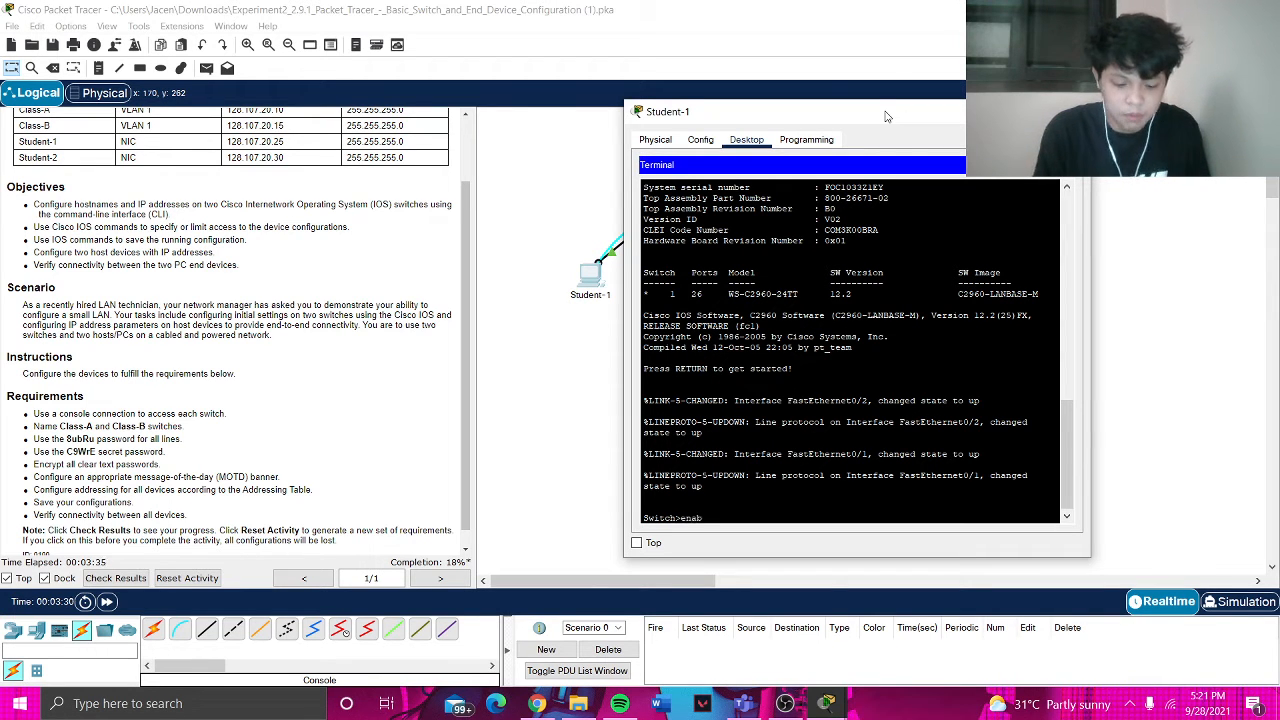
- Enter privileged and global configuration mode and set the hostname to Class-A
text(le)
key(Return)
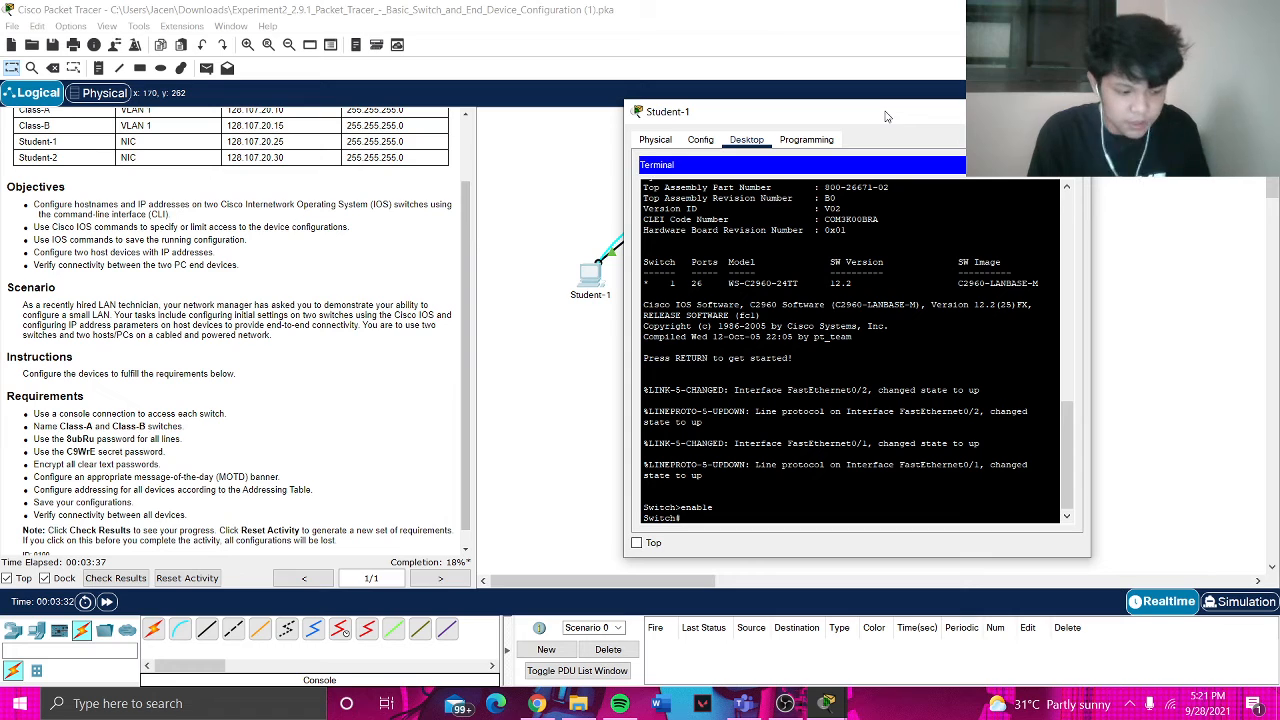
text(config)
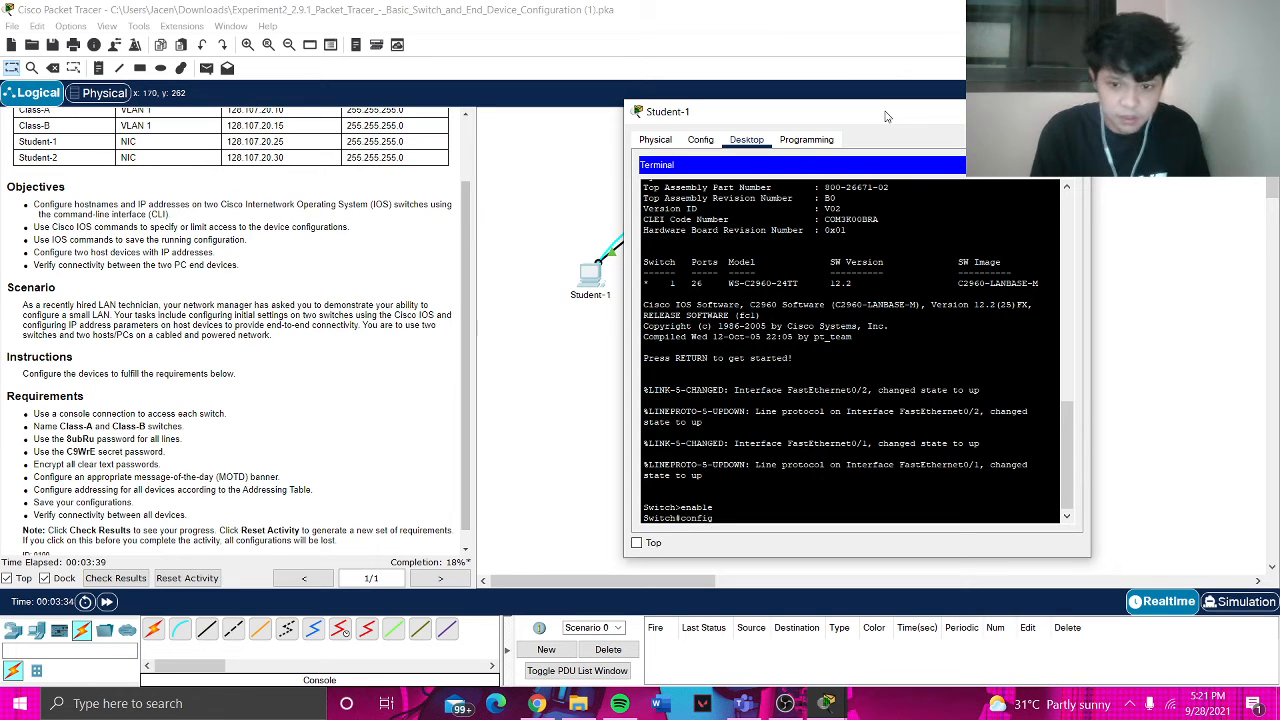
text( t)
key(Return)
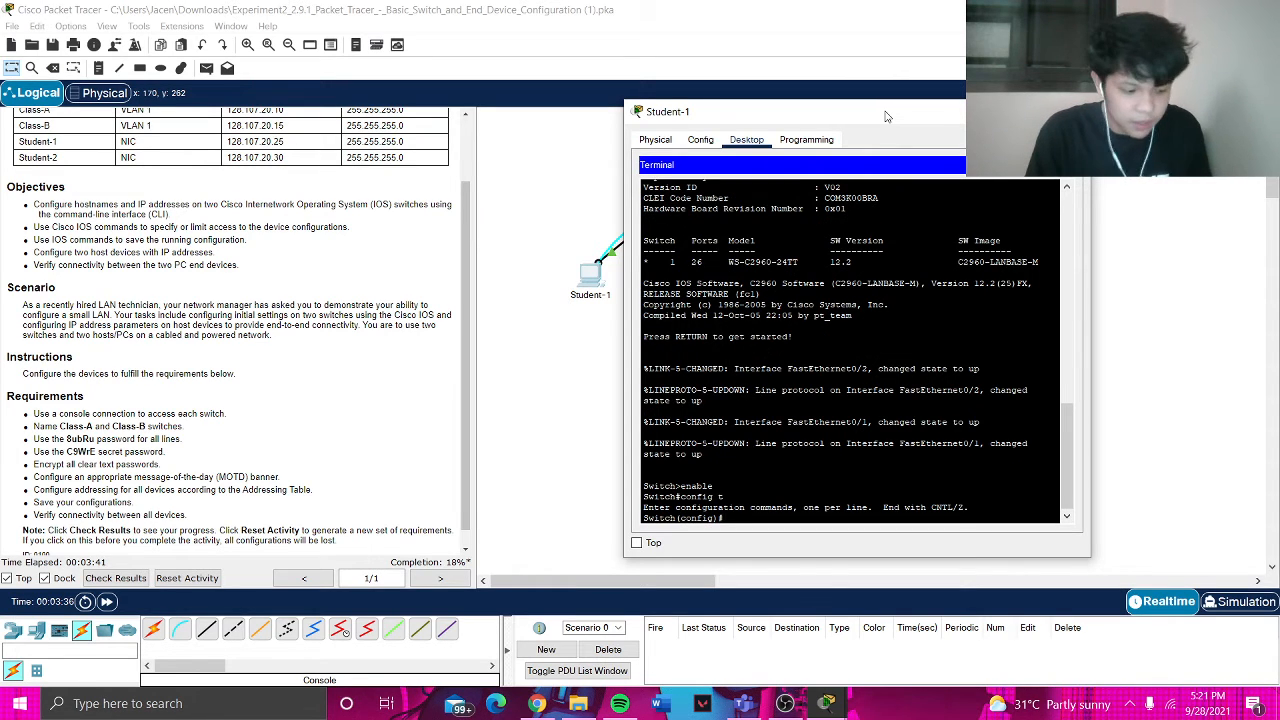
text(hostn)
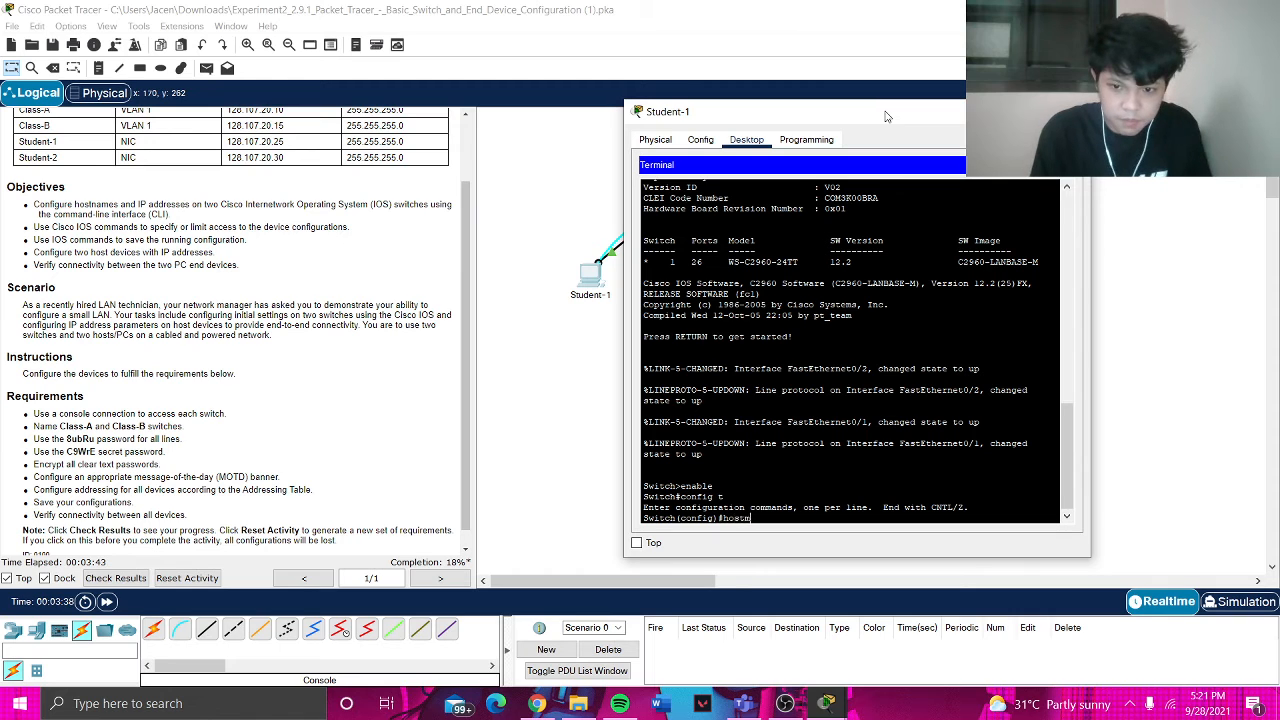
text(ame Class )
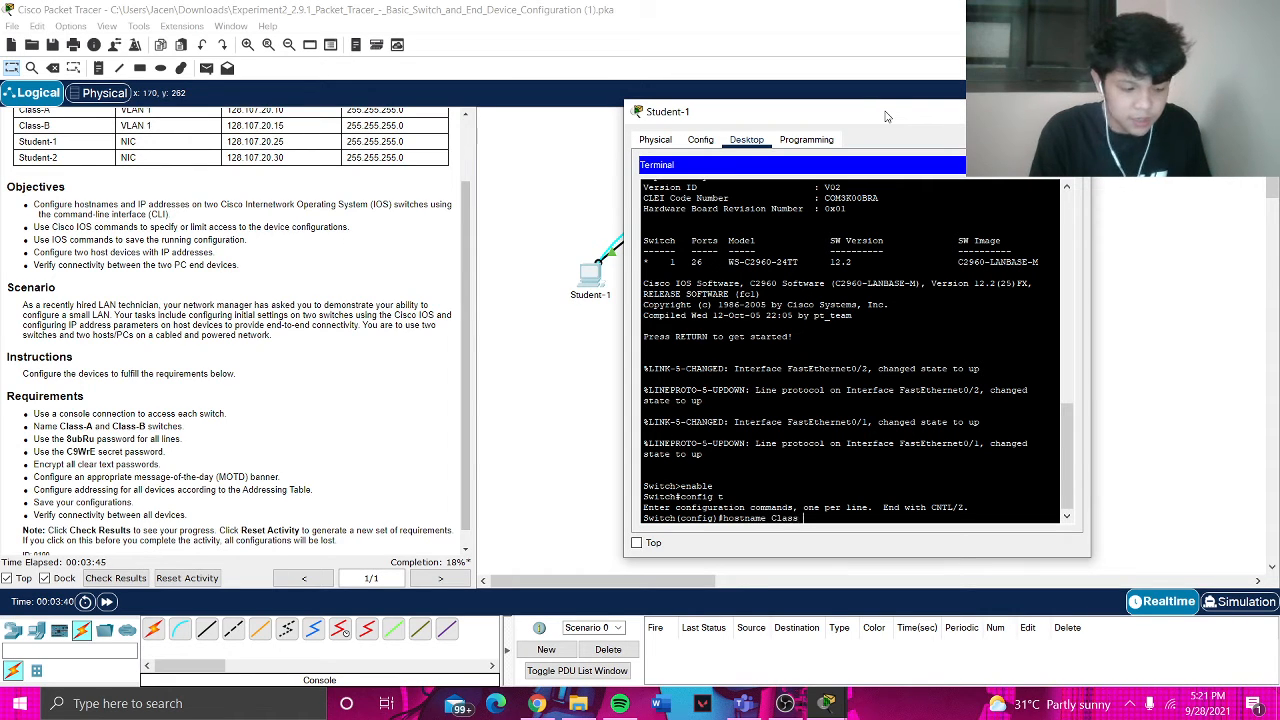
text(-A)
key(Return)
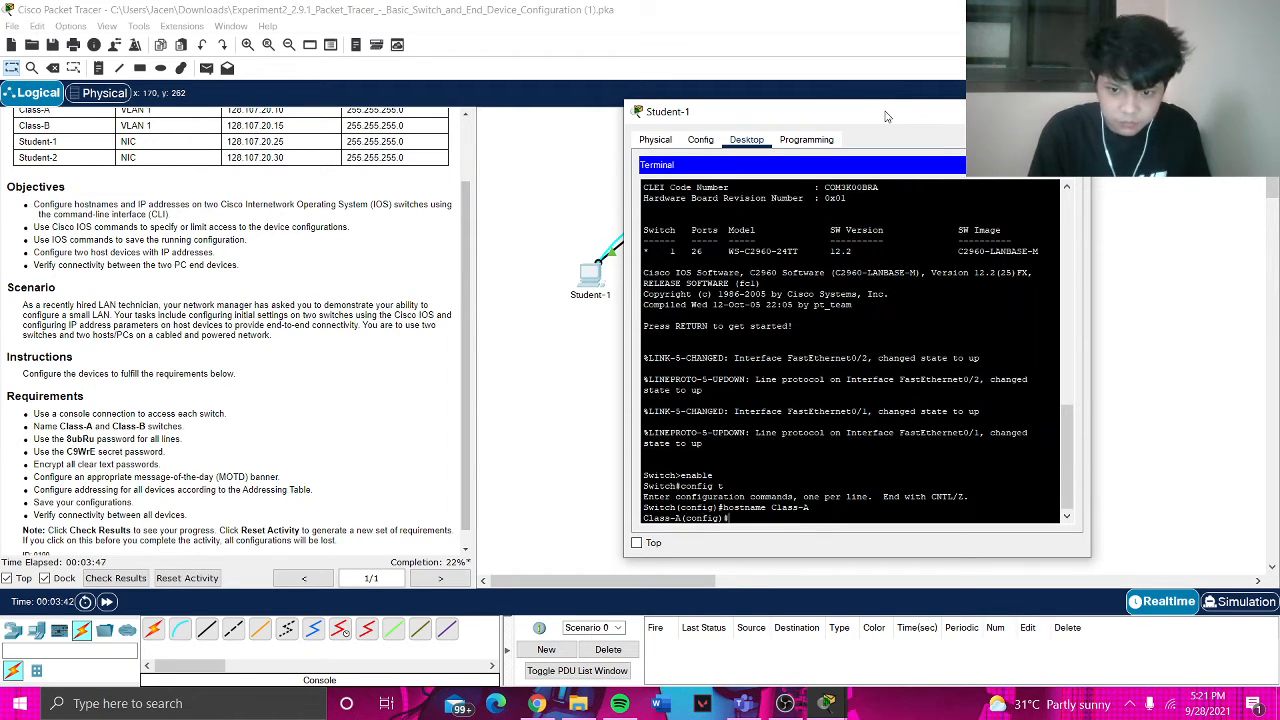
- Give console line 0 a password, require login, and exit line configuration
text(li)
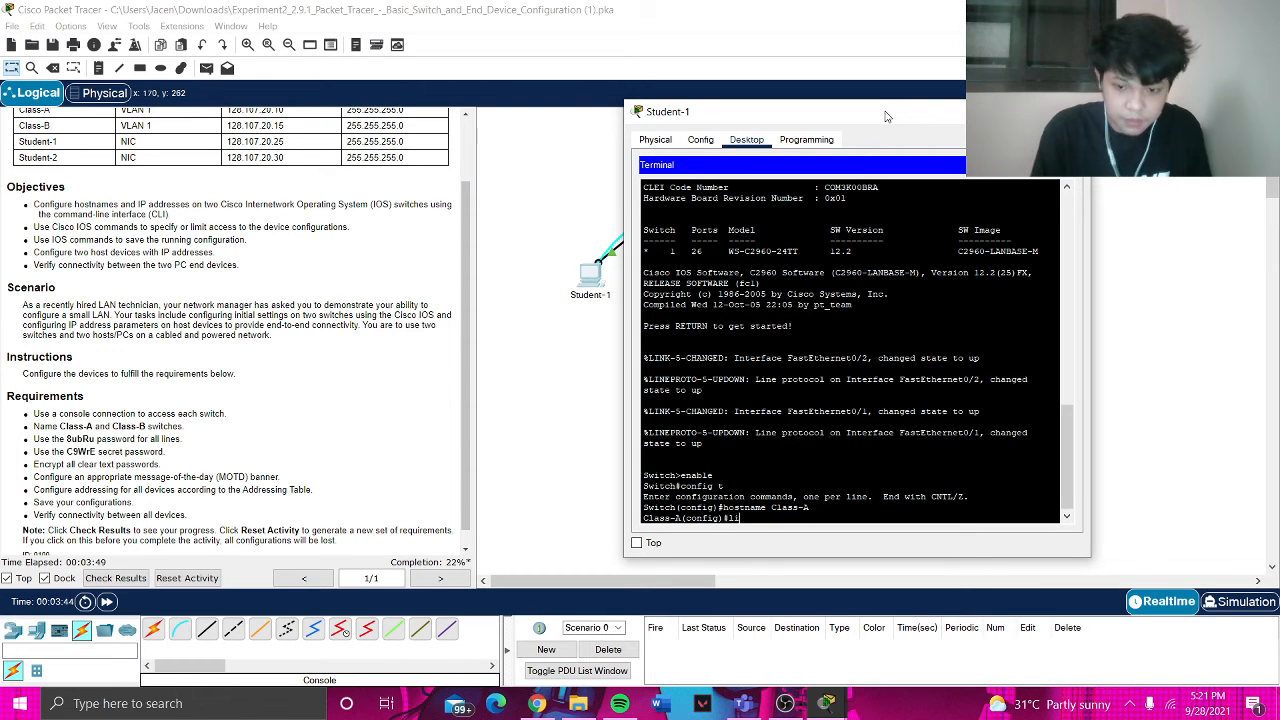
text(ne console)
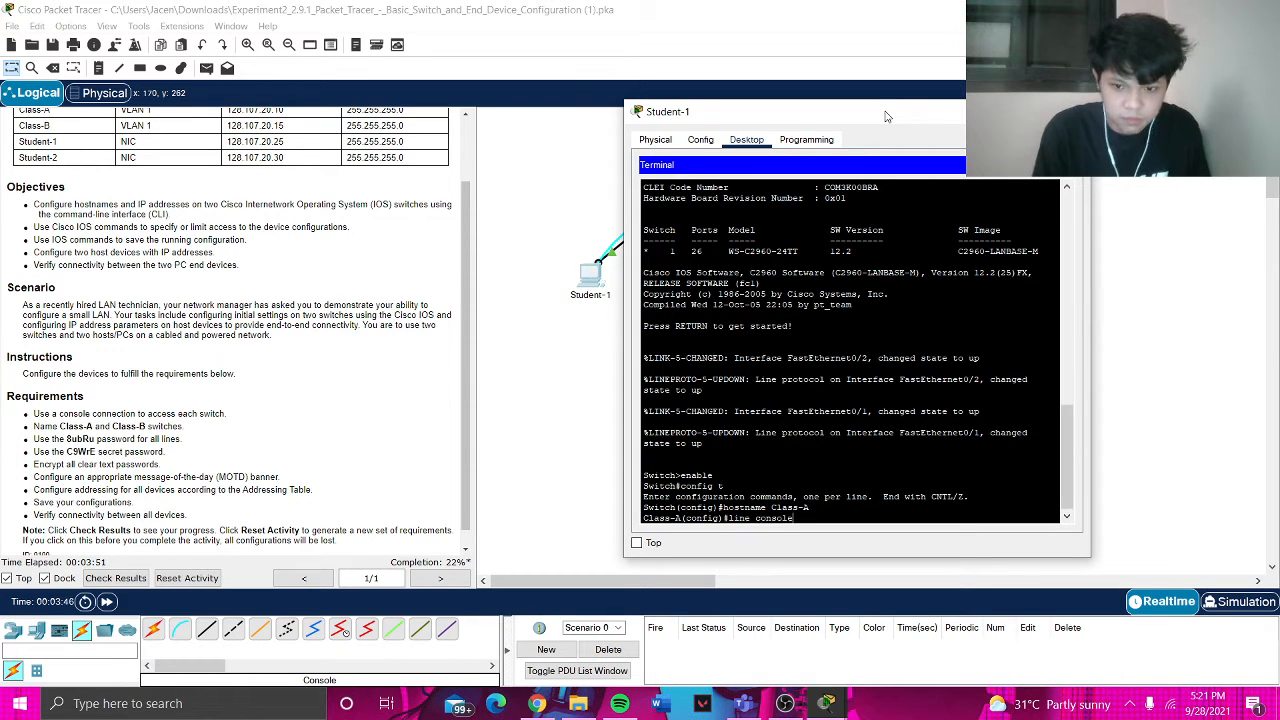
text( 0)
key(Return)
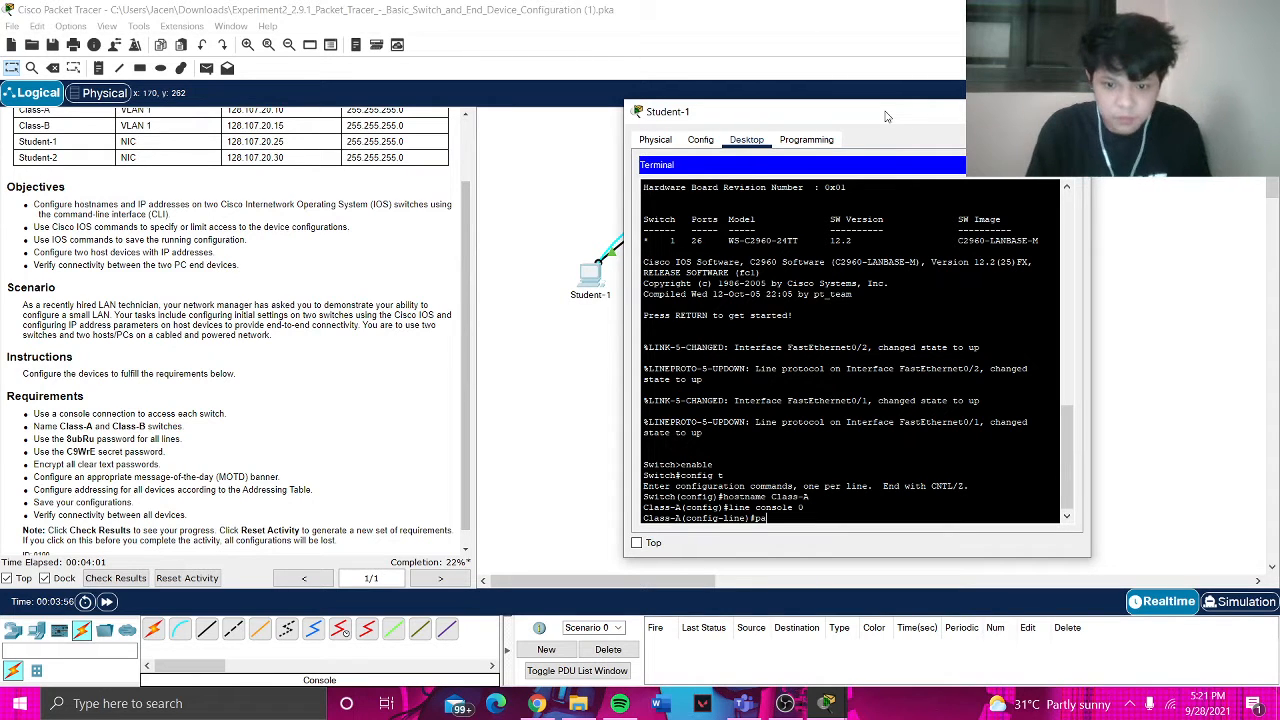
text(word)
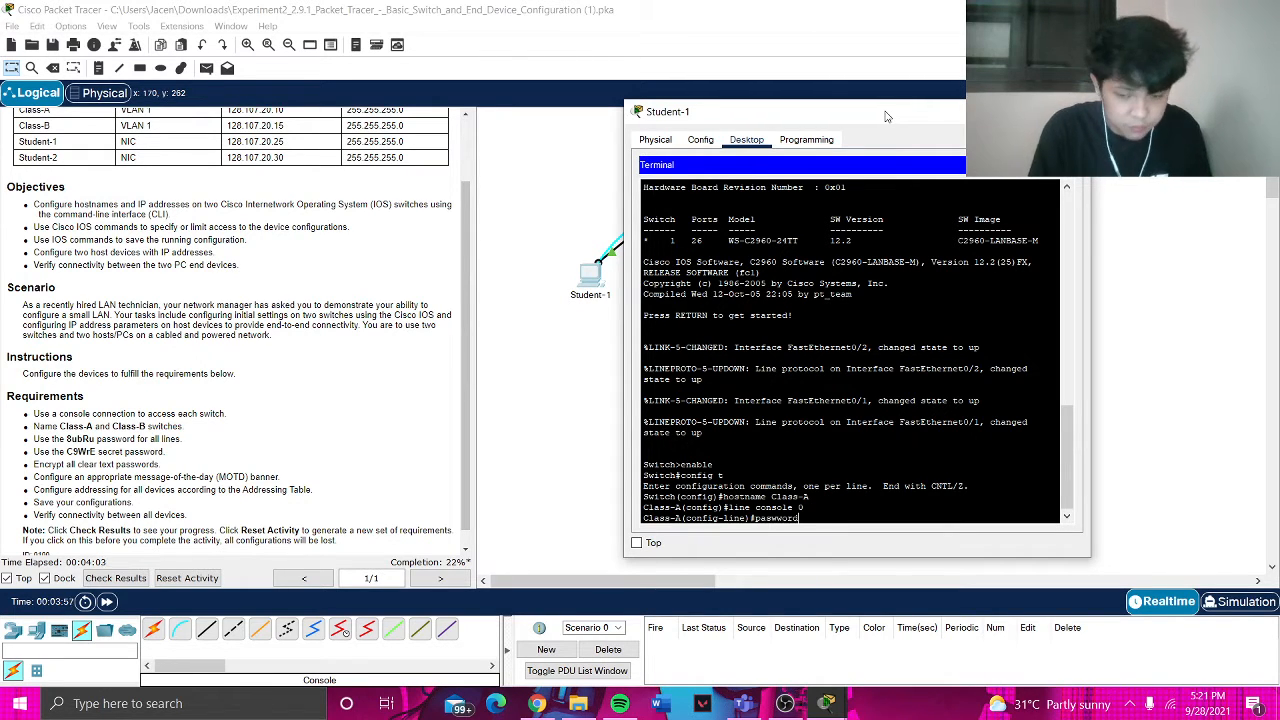
text( 8)
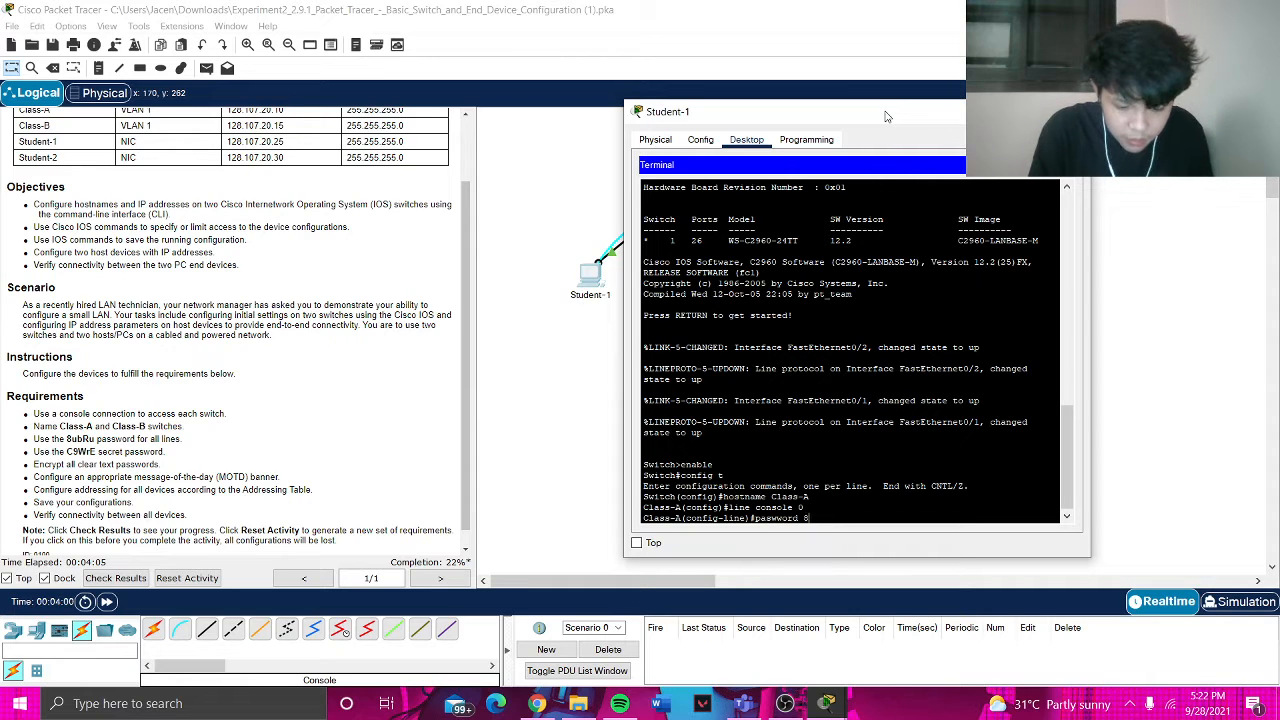
text(u)
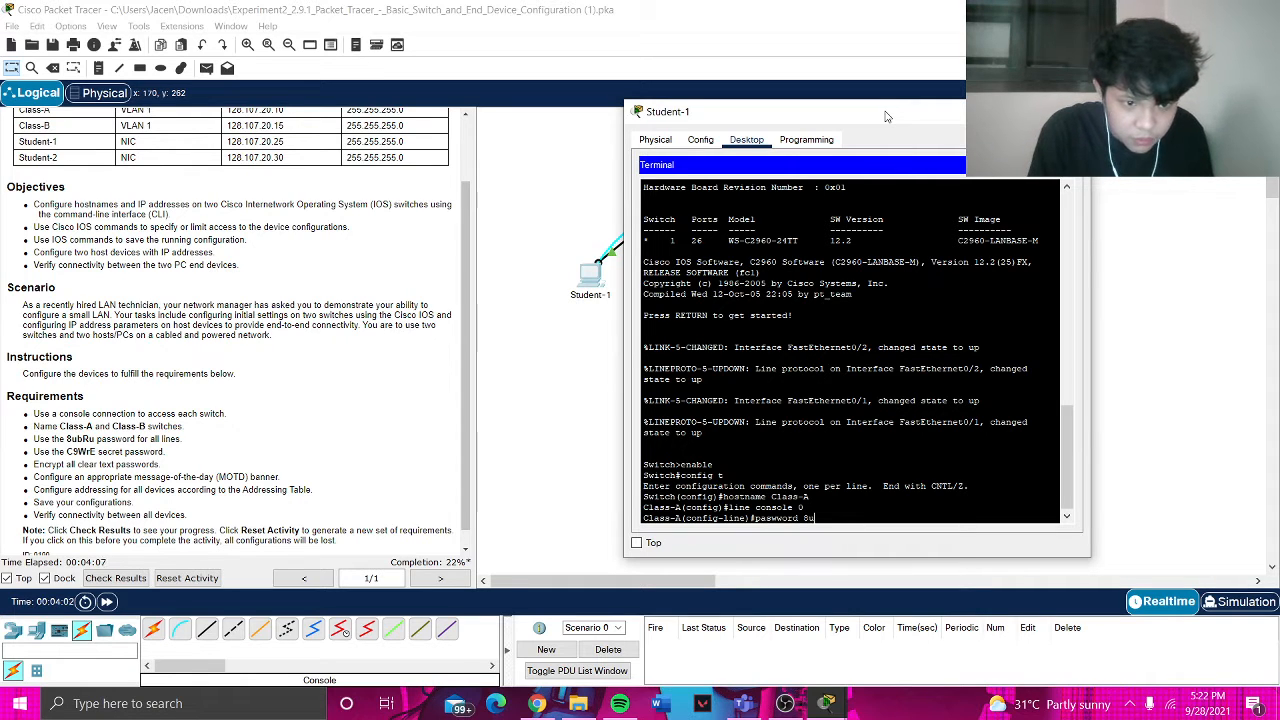
text(b)
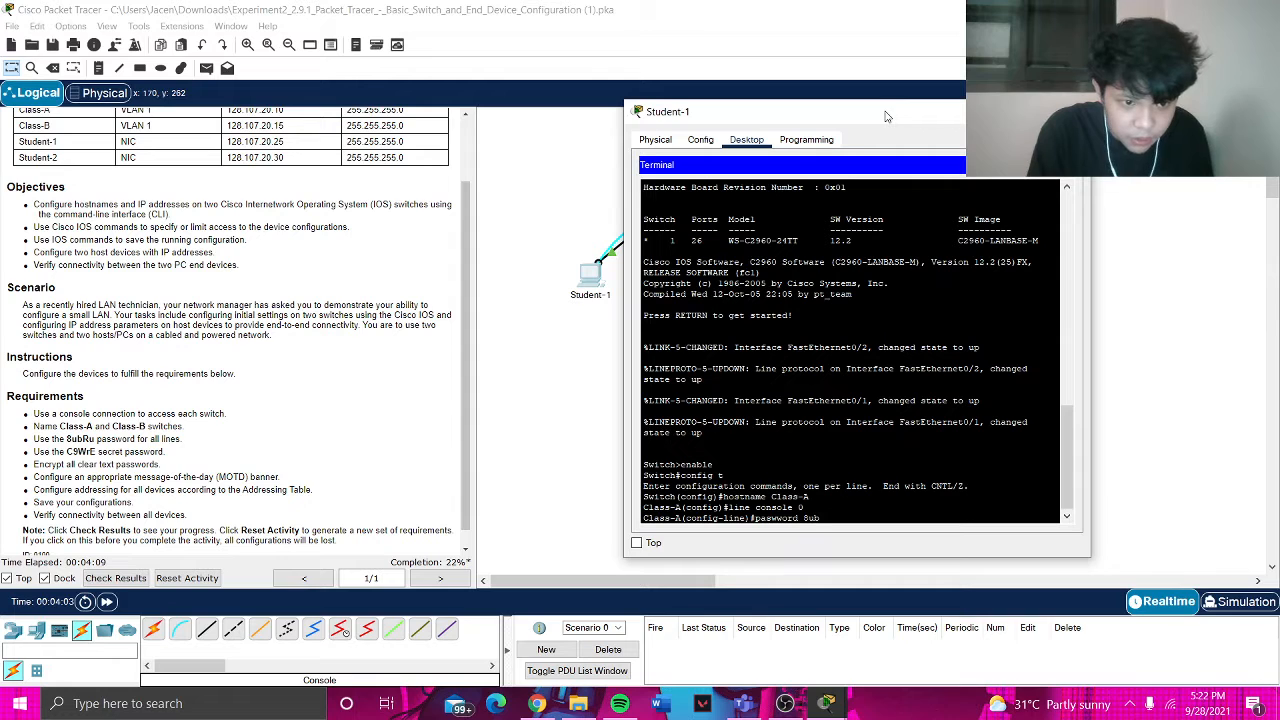
text(Ru)
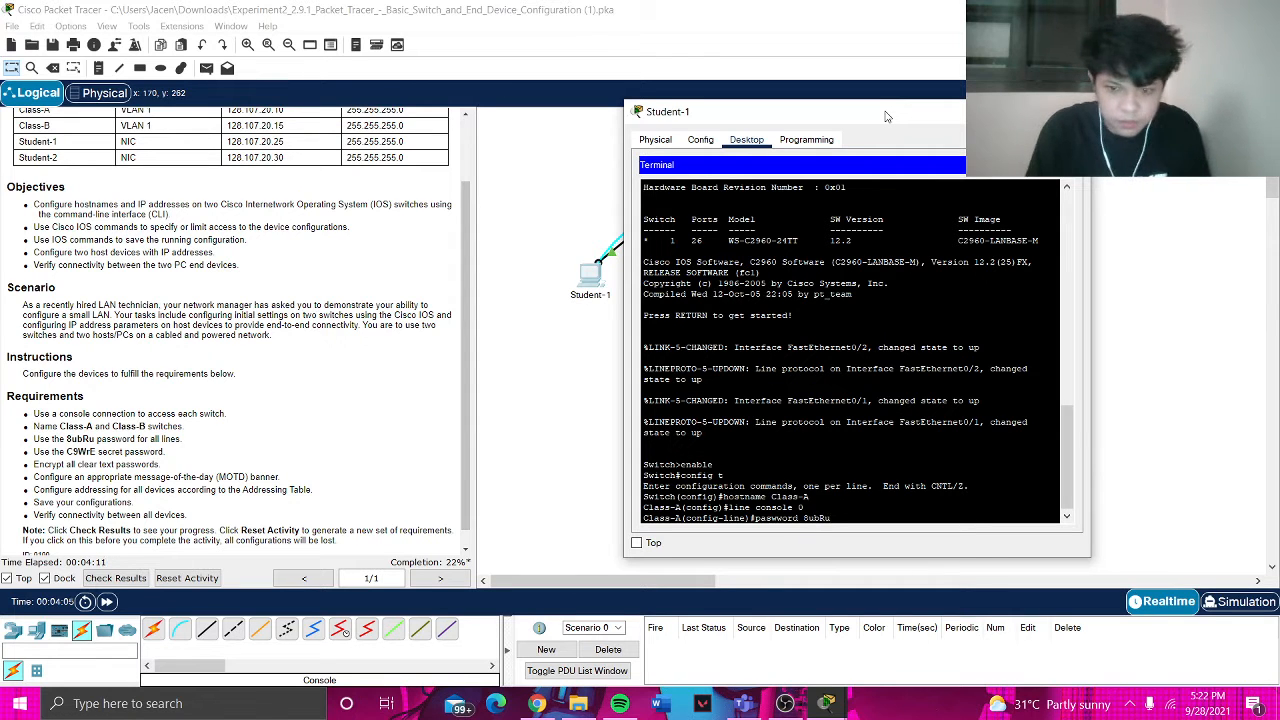
key(Return)
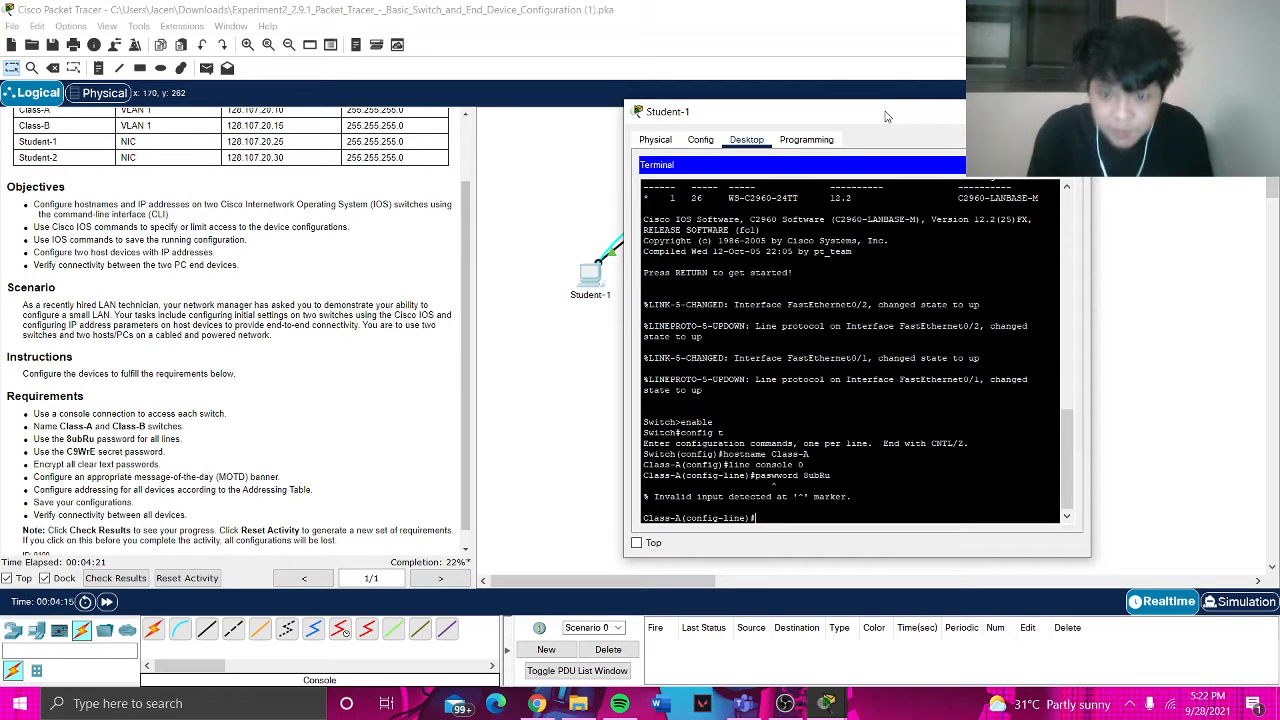
text(password)
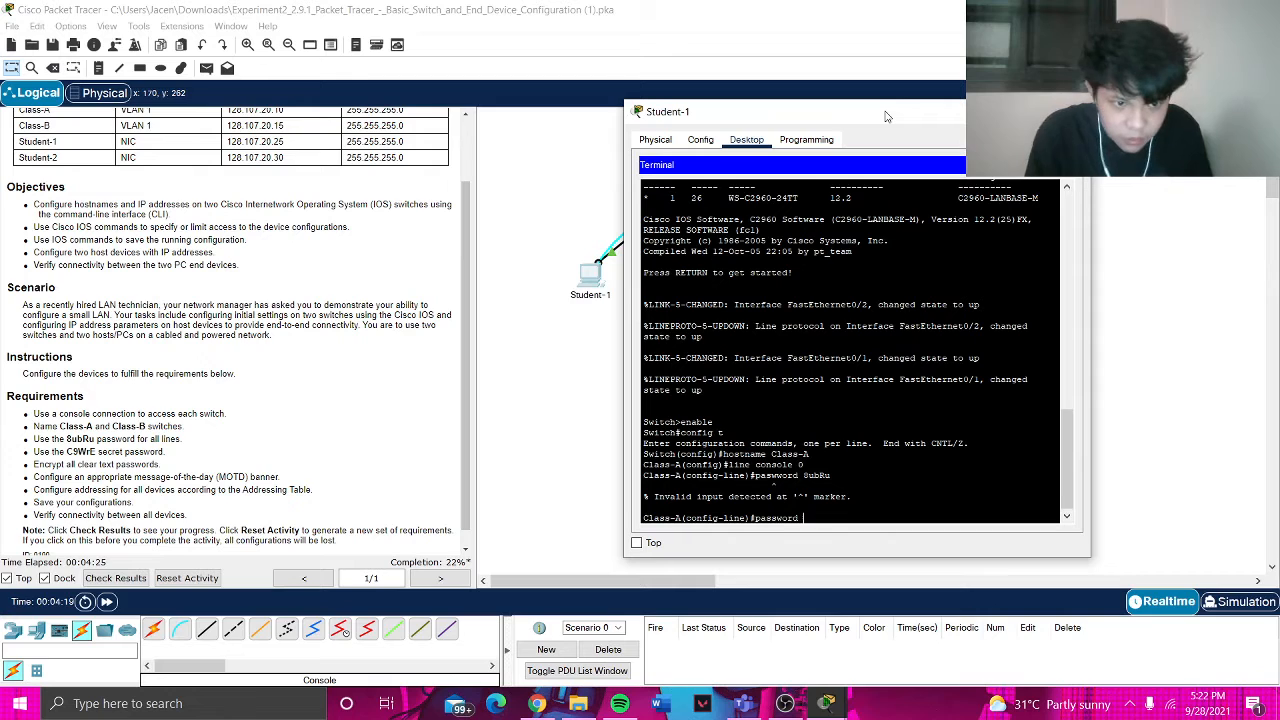
text( 8ub)
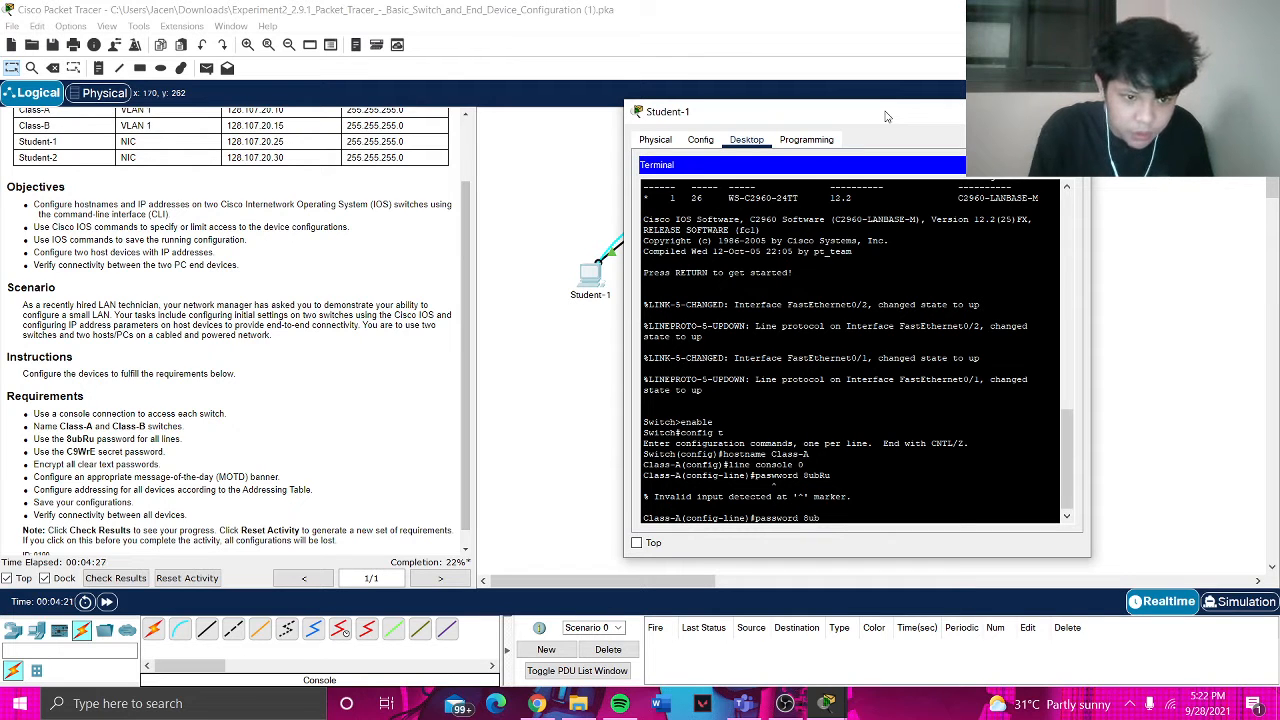
text(Ru)
key(Return)
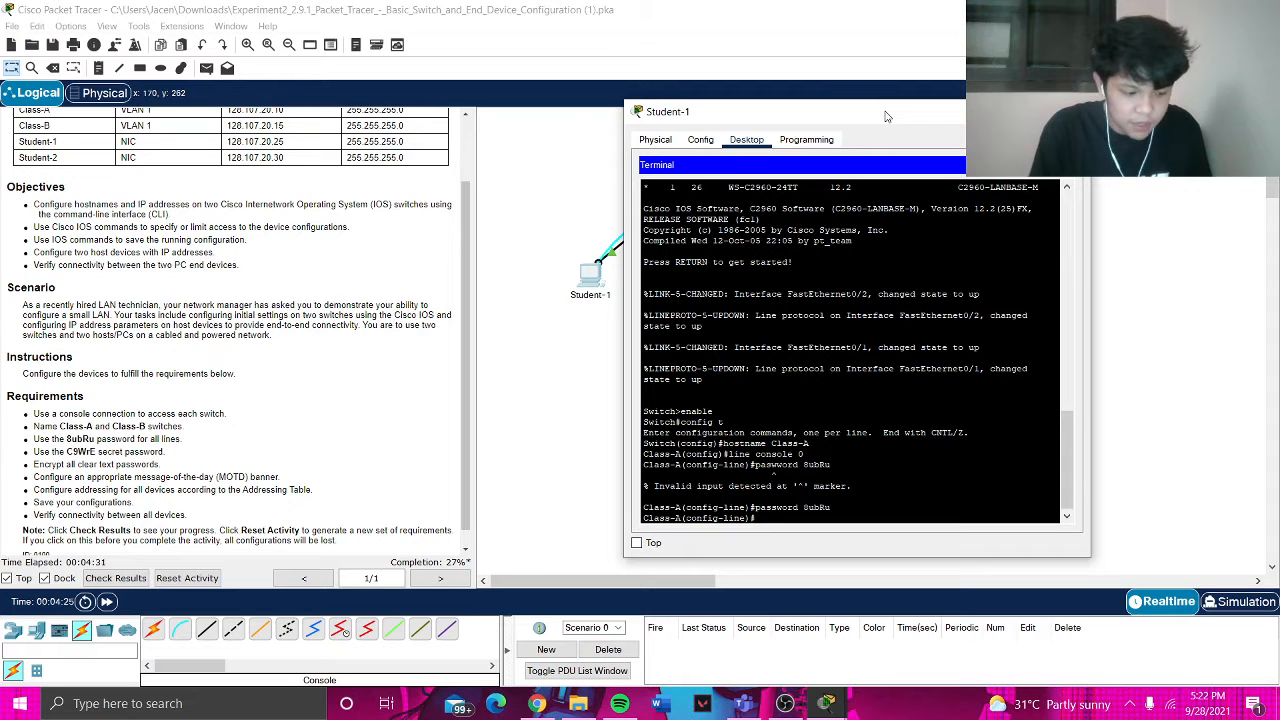
text(login)
key(Return)
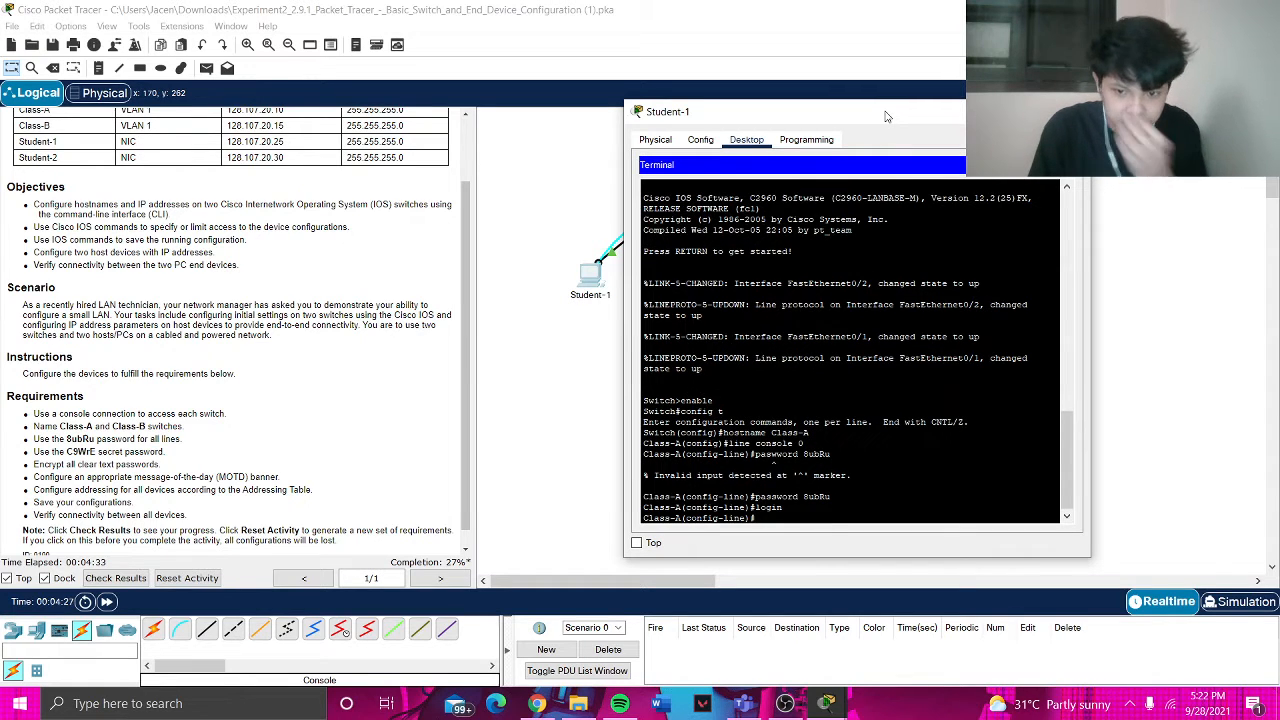
text(exit)
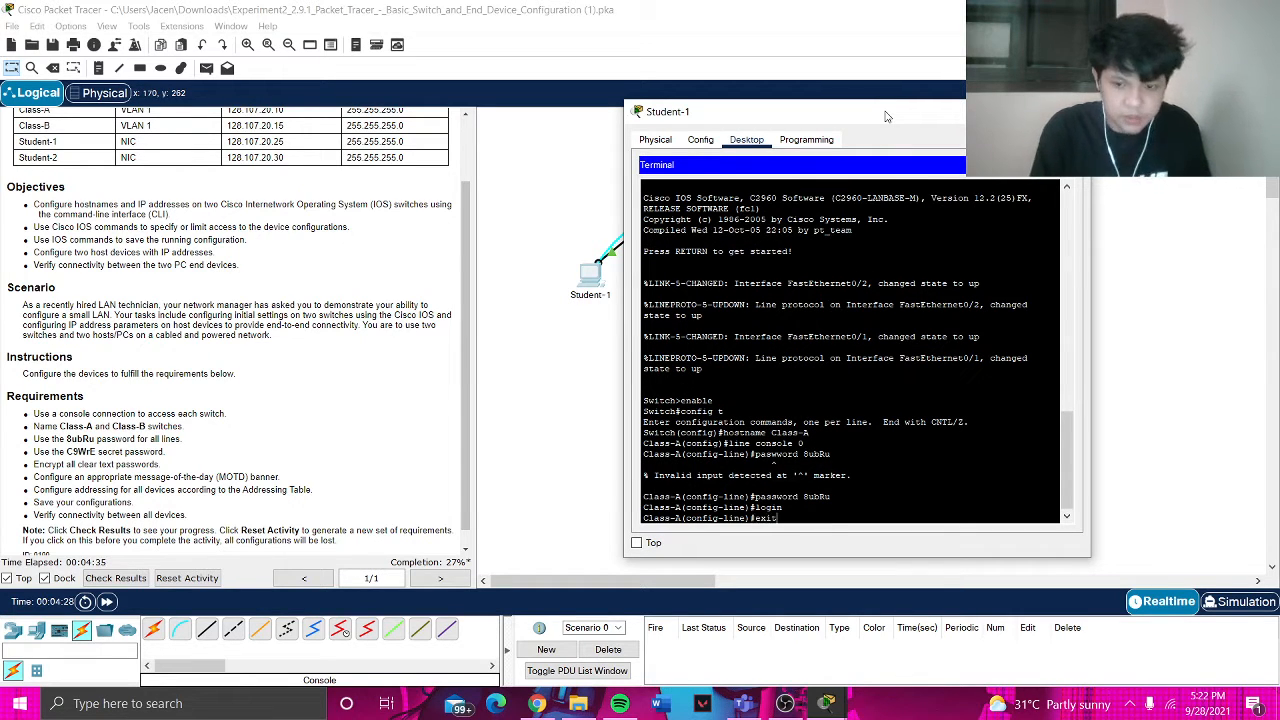
key(Return)
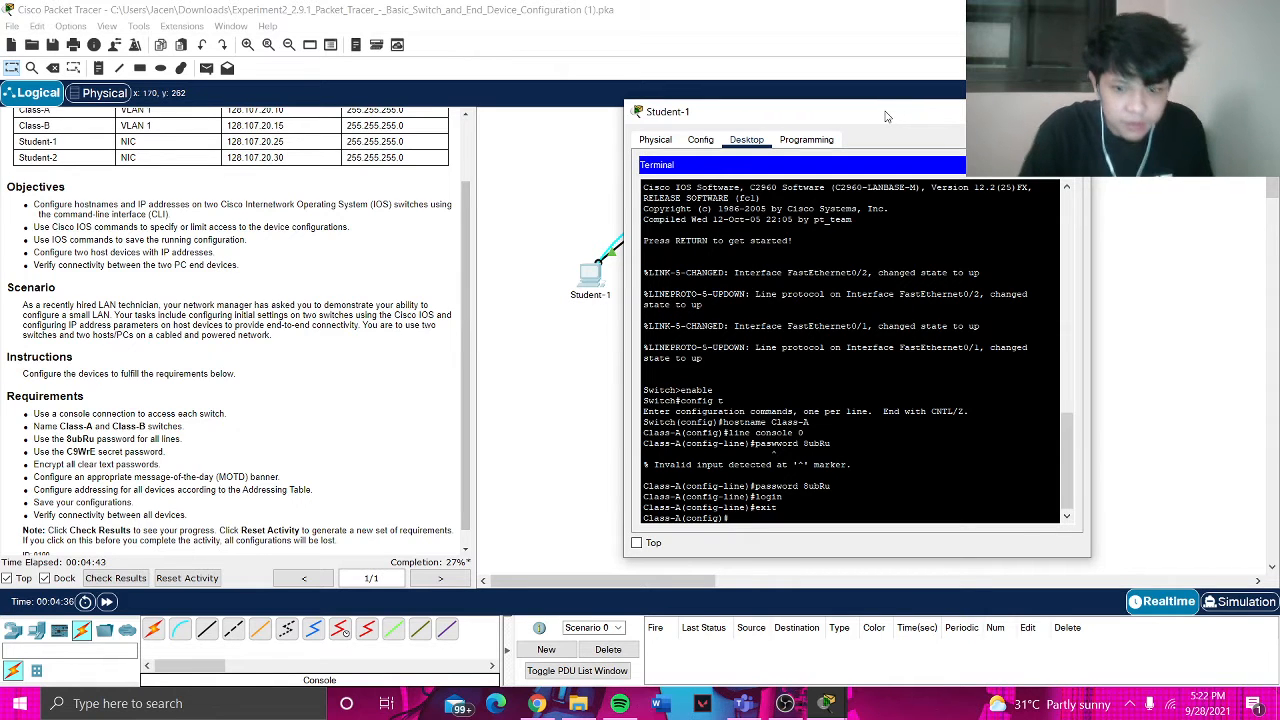
- Set the enable secret password for privileged mode and leave configuration mode
text(enable)
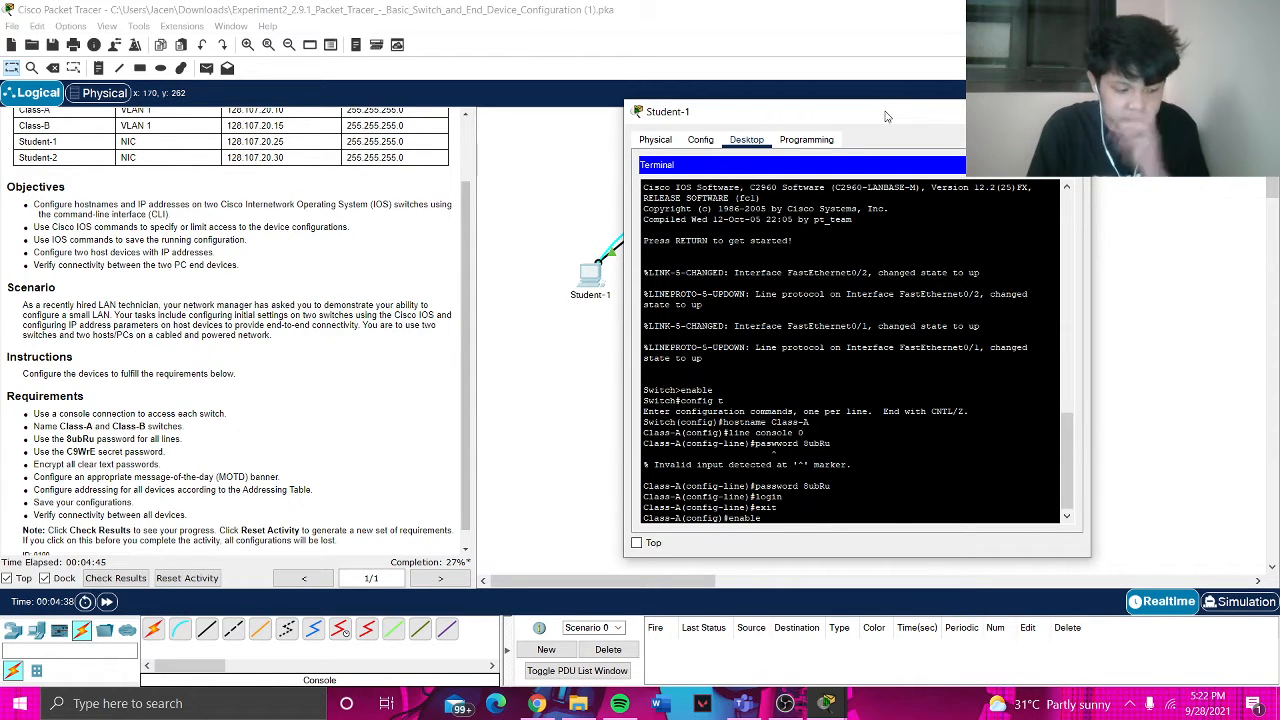
text( secret)
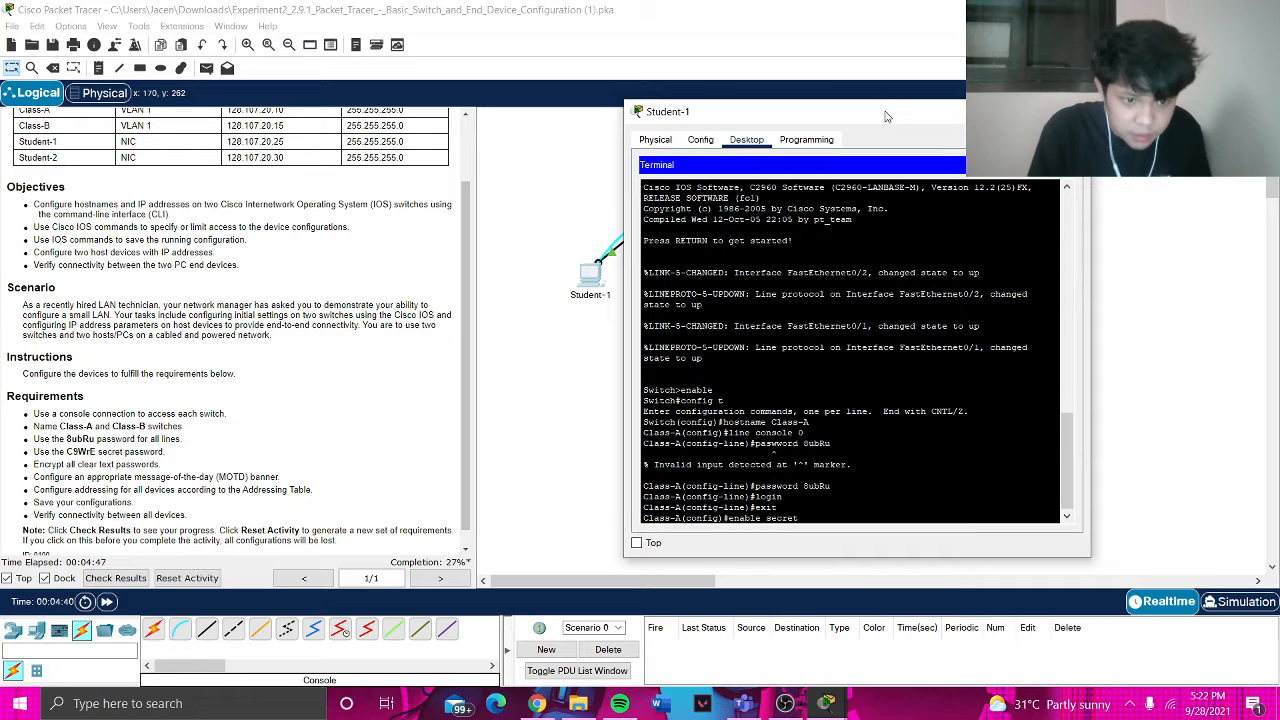
text( C9)
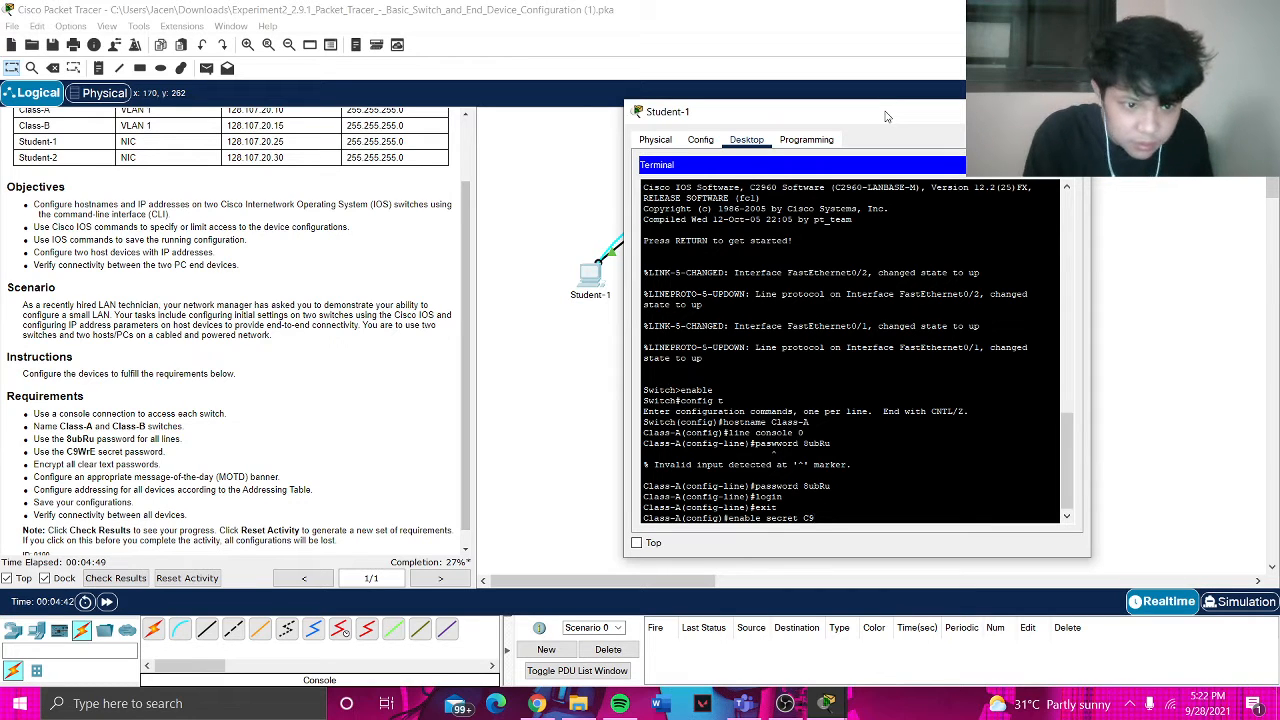
text(WrE)
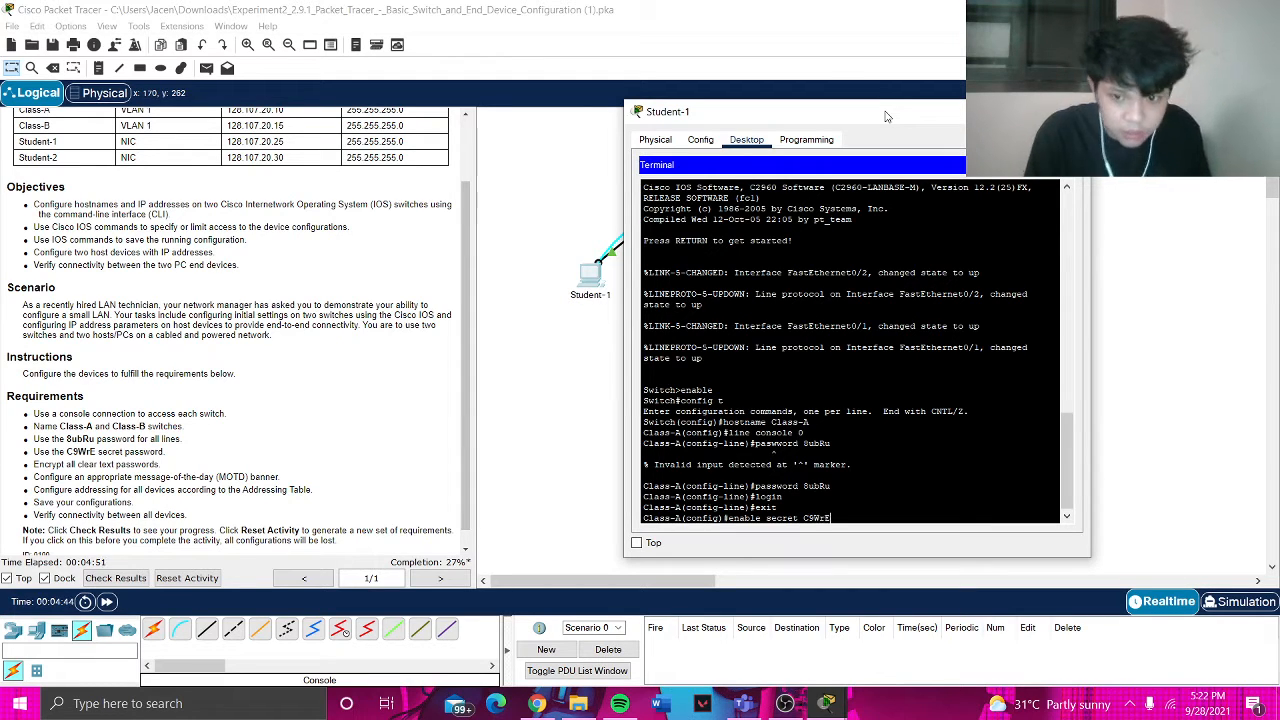
key(Return)
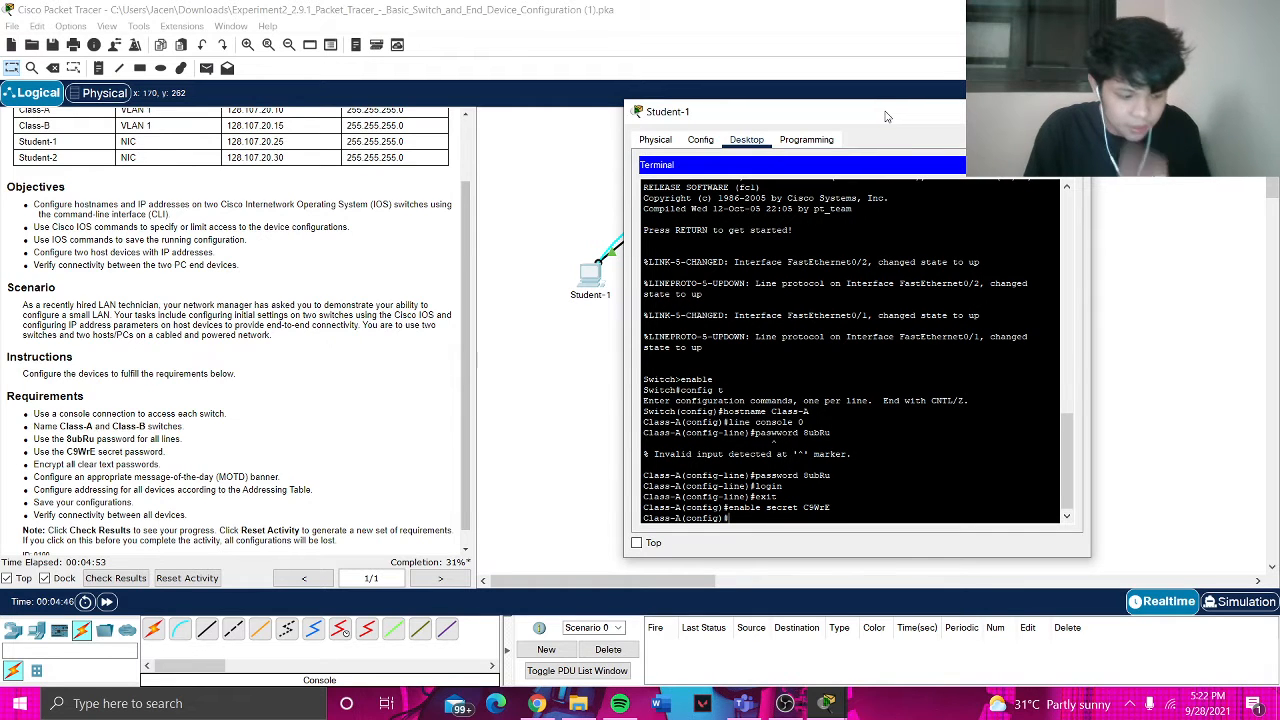
text(exit)
key(Return)
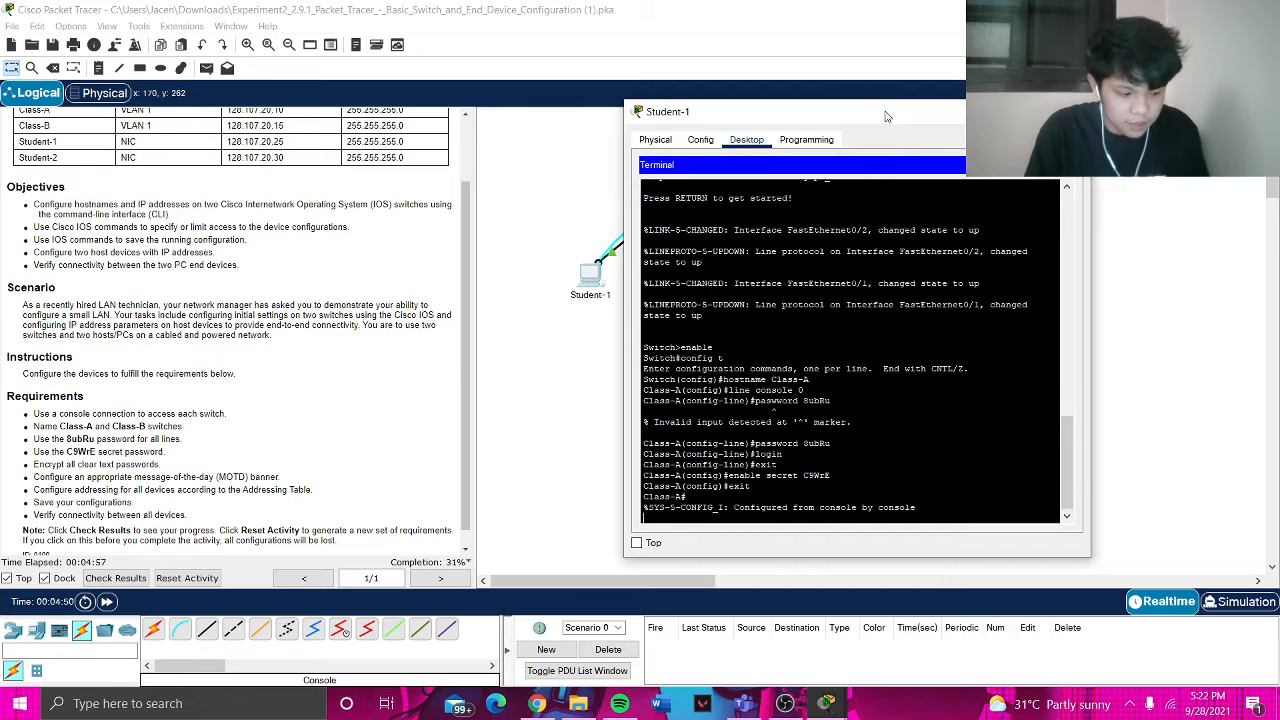
- Display Class-A's running configuration with show run and page through to the end
text(sh)
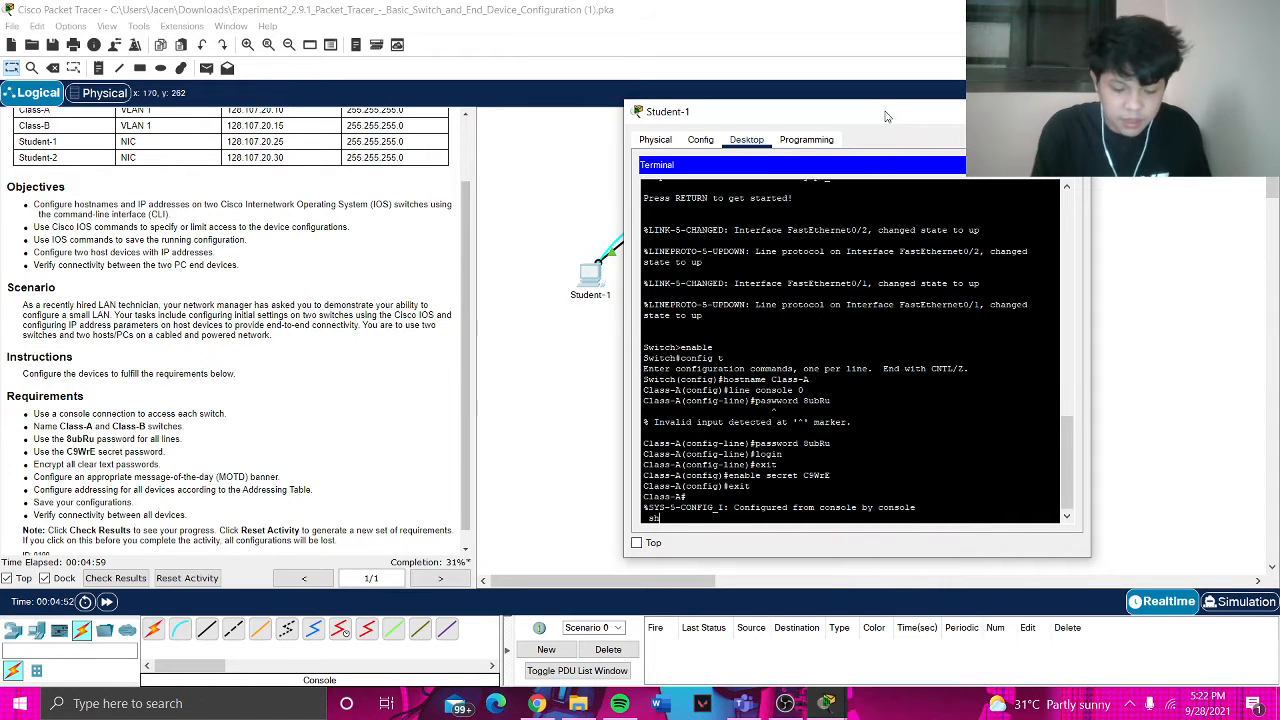
text(ow run)
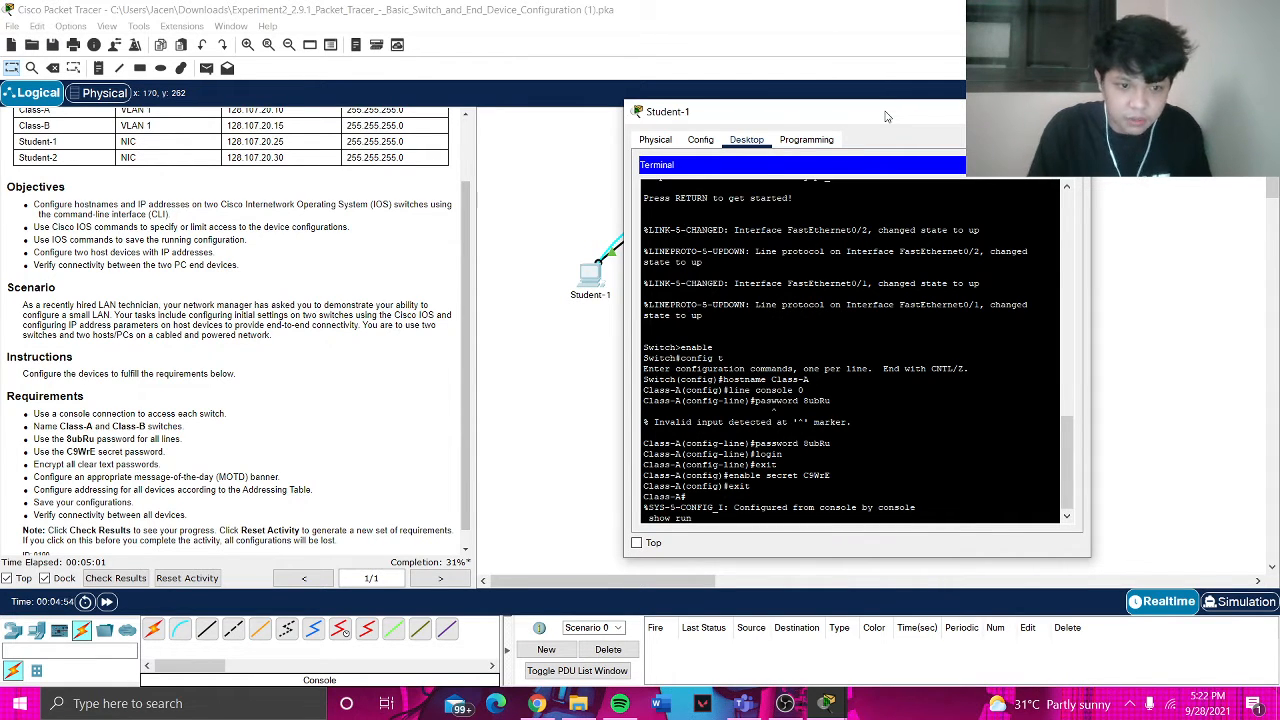
key(Return)
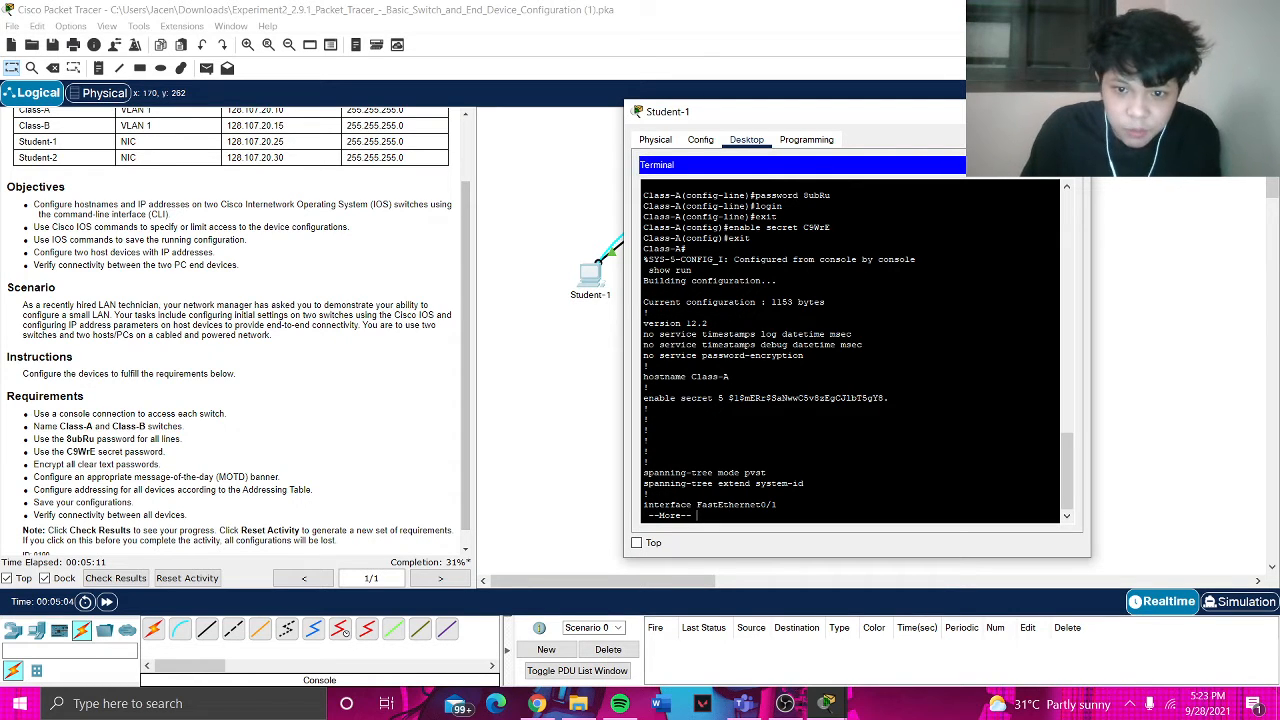
scroll(850, 350, up, 2)
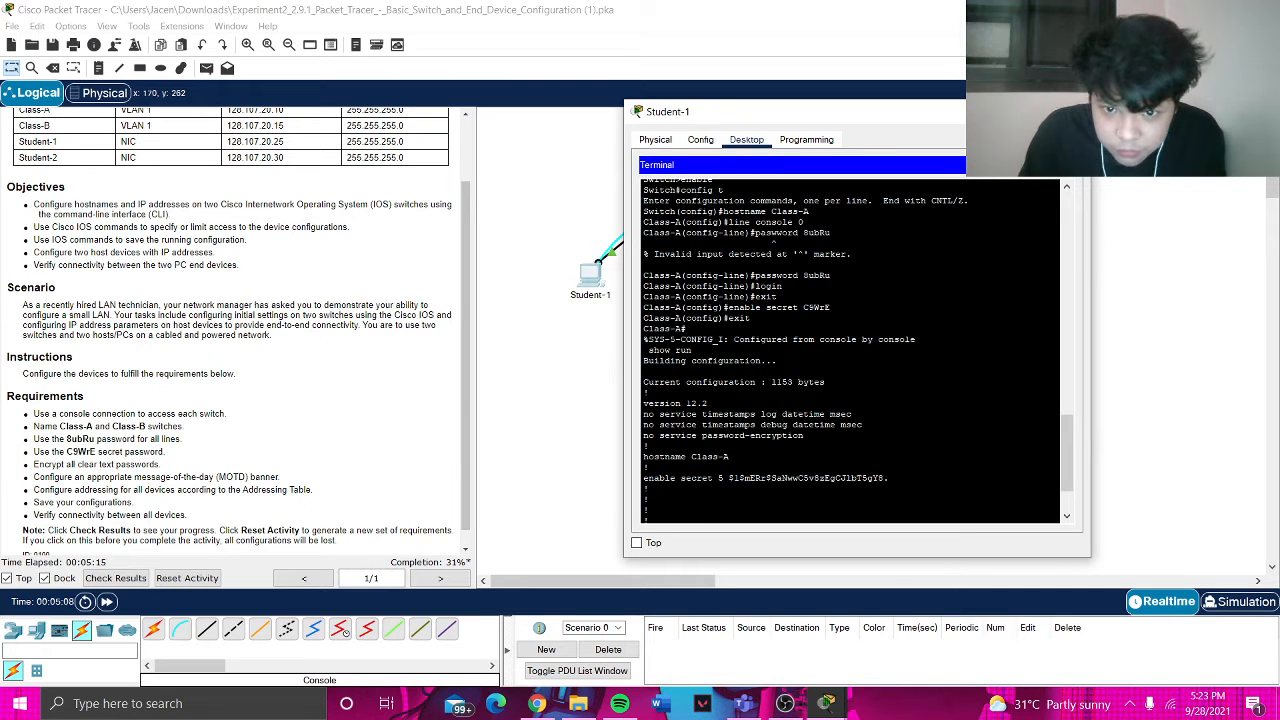
scroll(850, 350, down, 1)
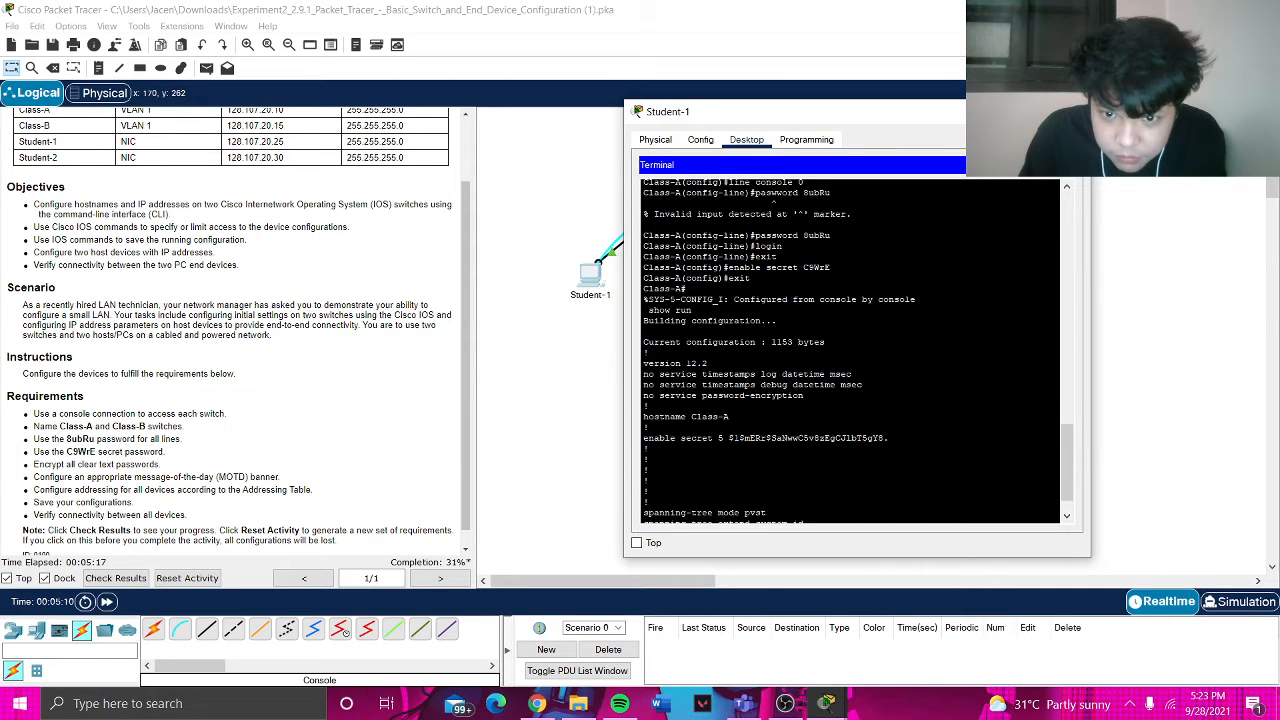
scroll(850, 350, down, 1)
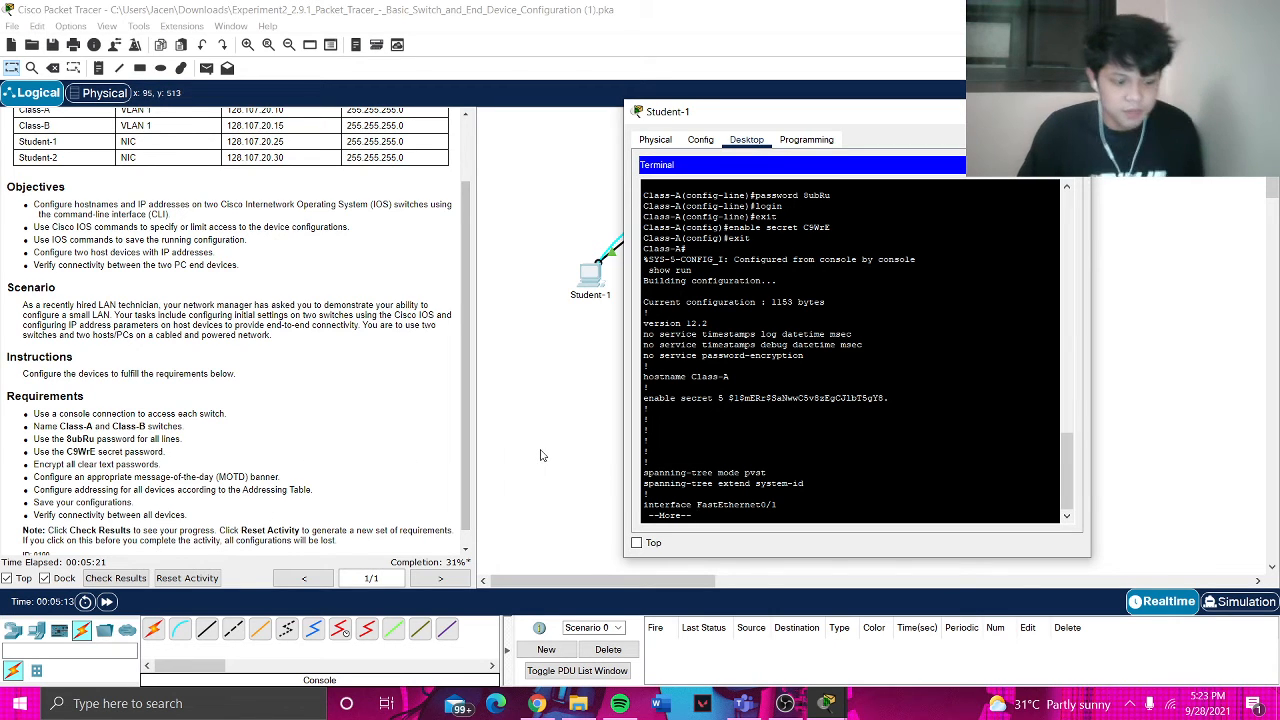
key(space)
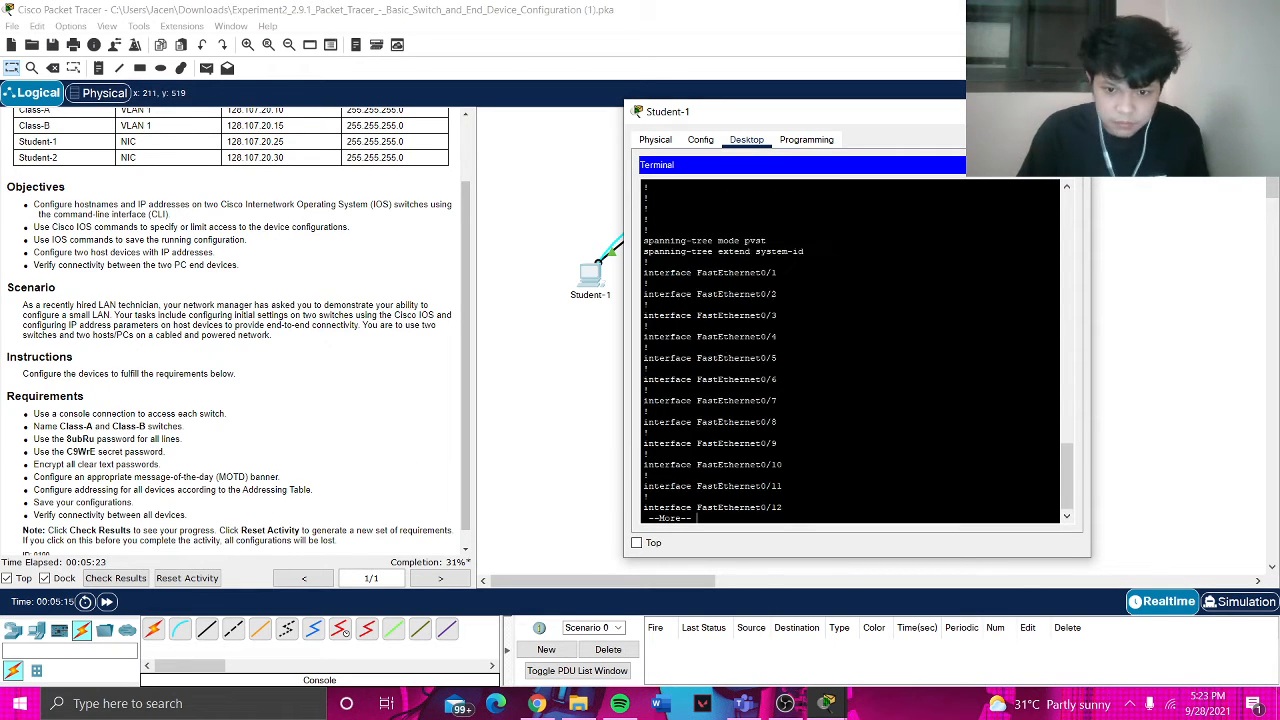
key(space)
key(space)
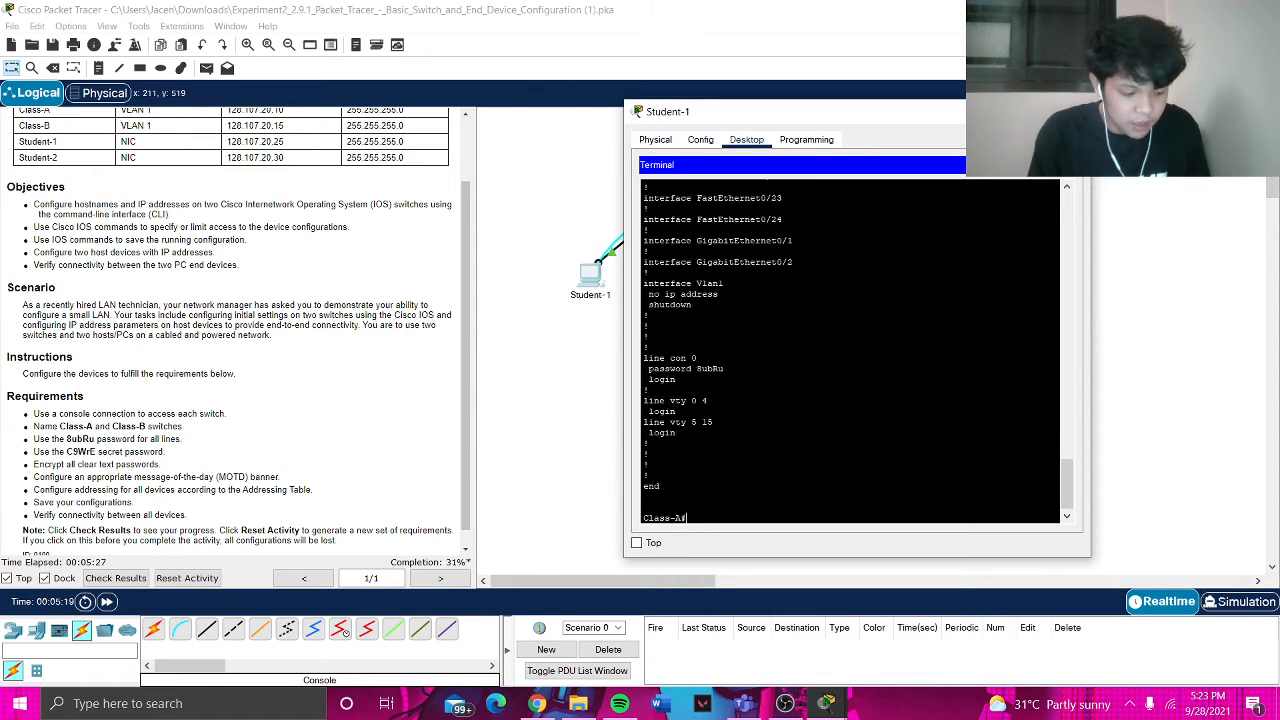
- Enable service password-encryption in global configuration and return to privileged mode
text(c)
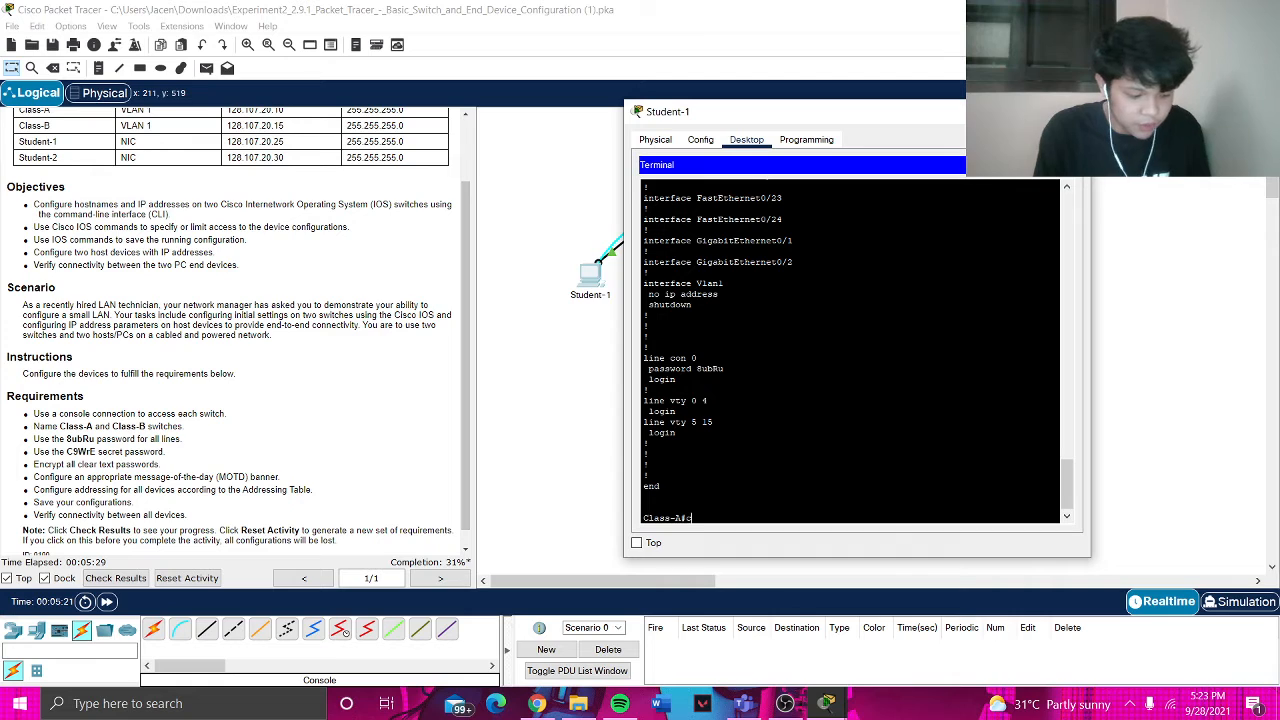
text(onfig)
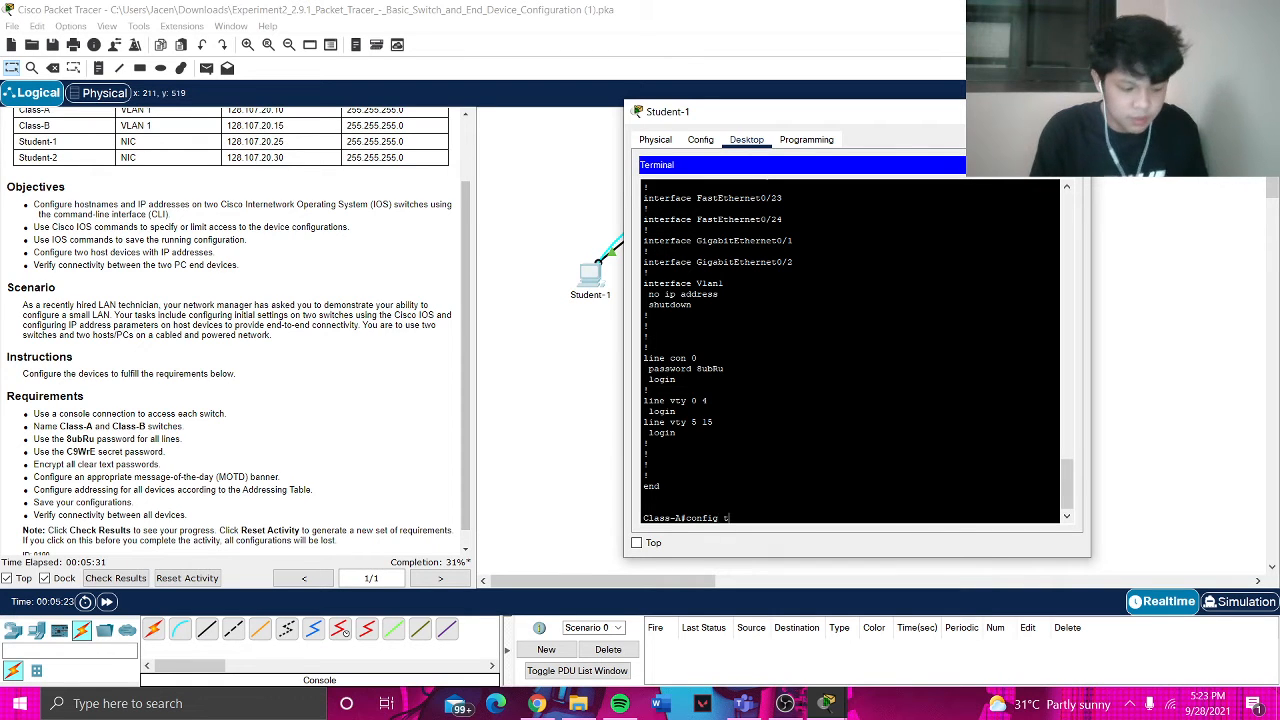
text( t)
key(Return)
text(se)
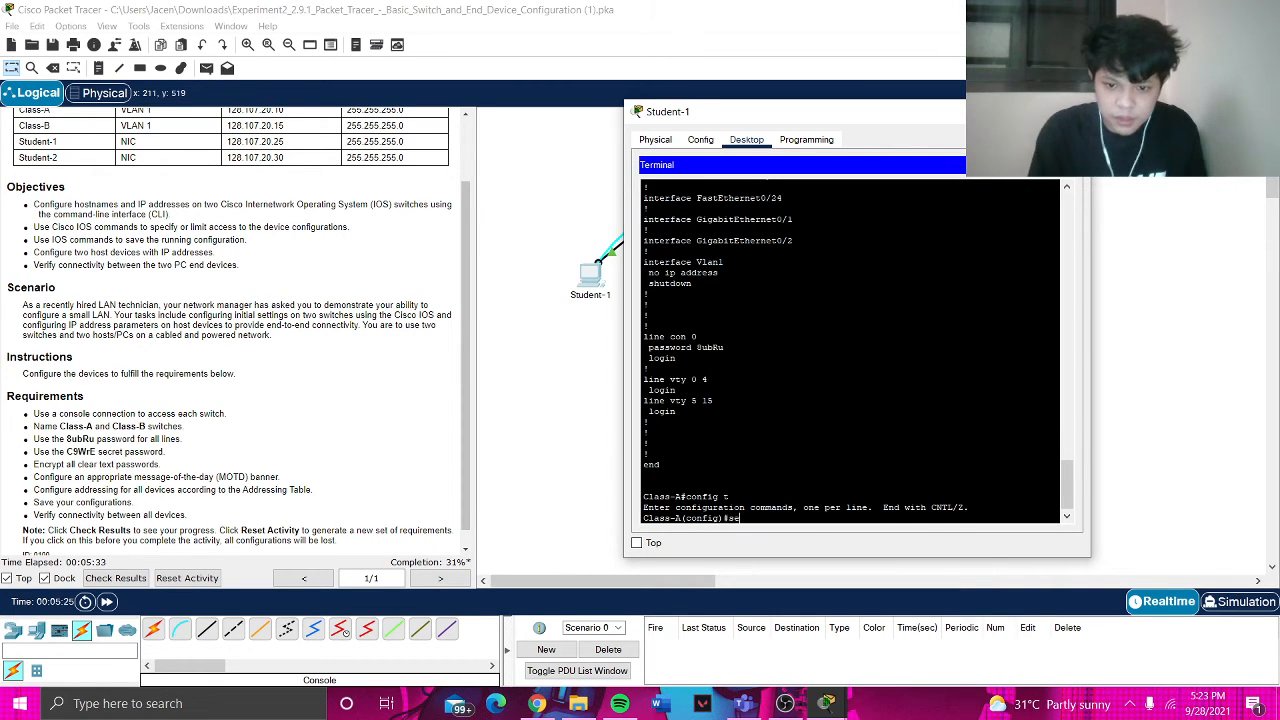
text(rvice passwor)
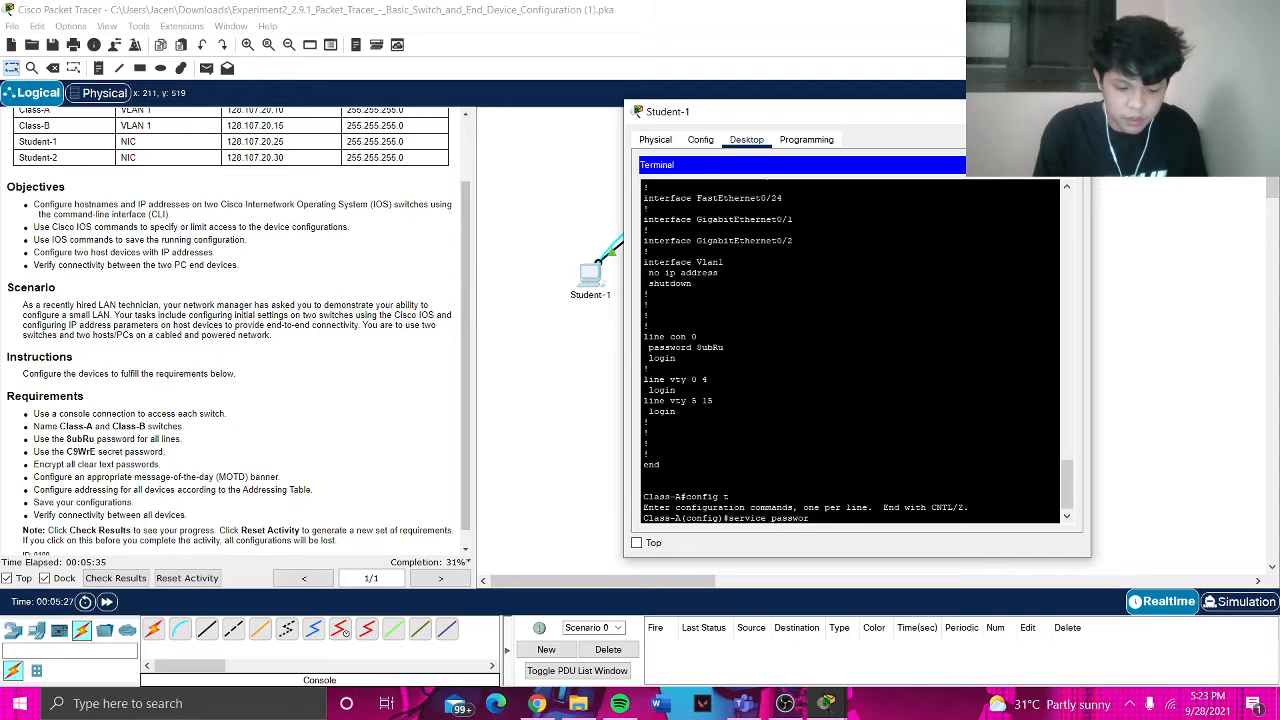
text(d-encr)
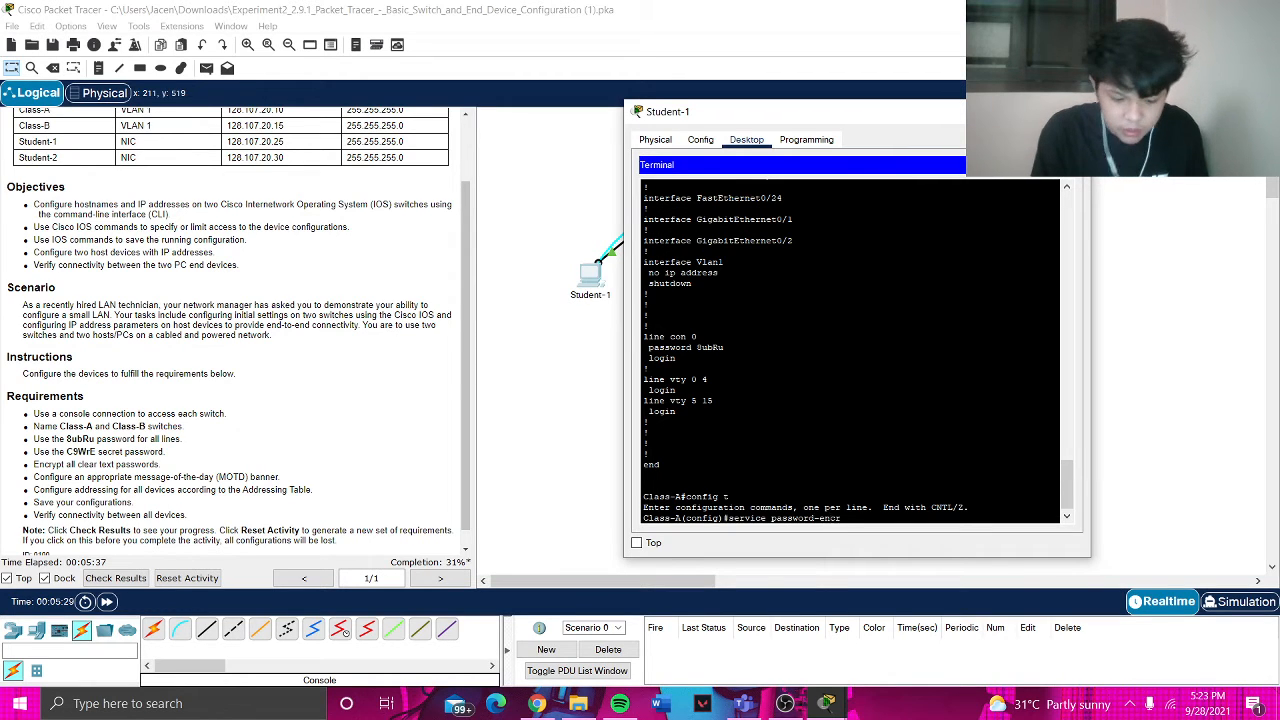
text(ypti)
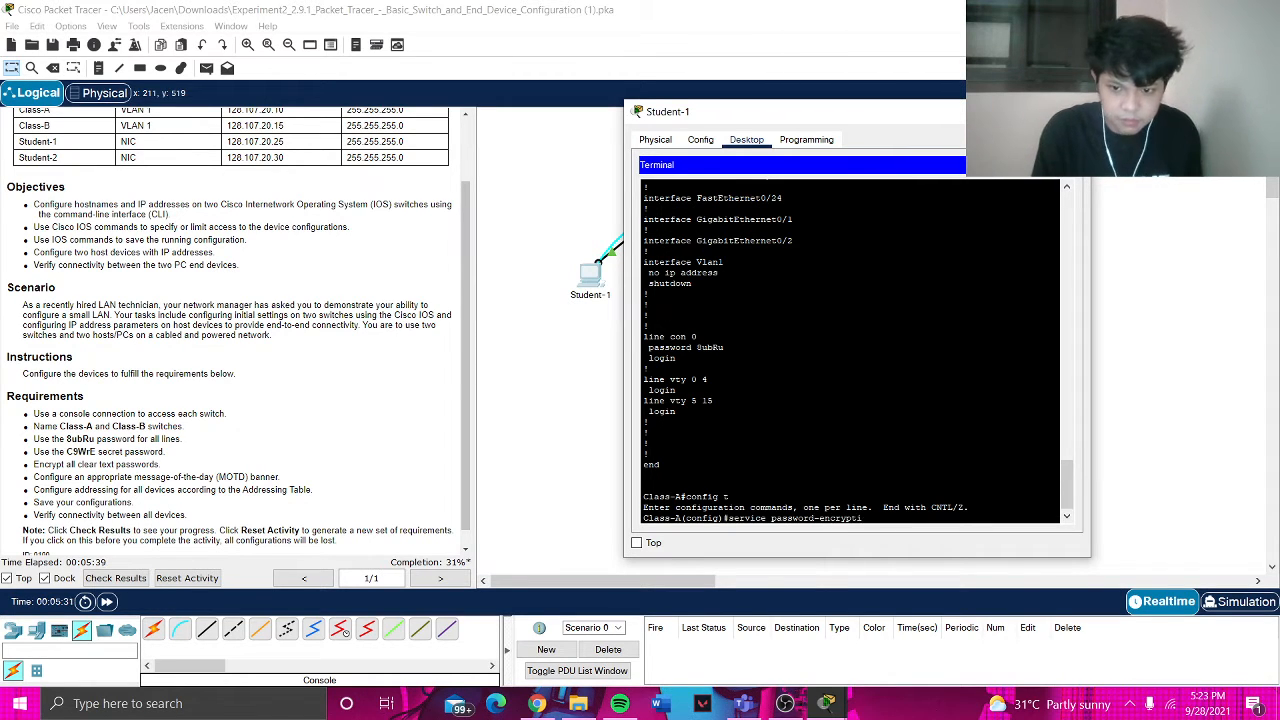
text(on)
key(Return)
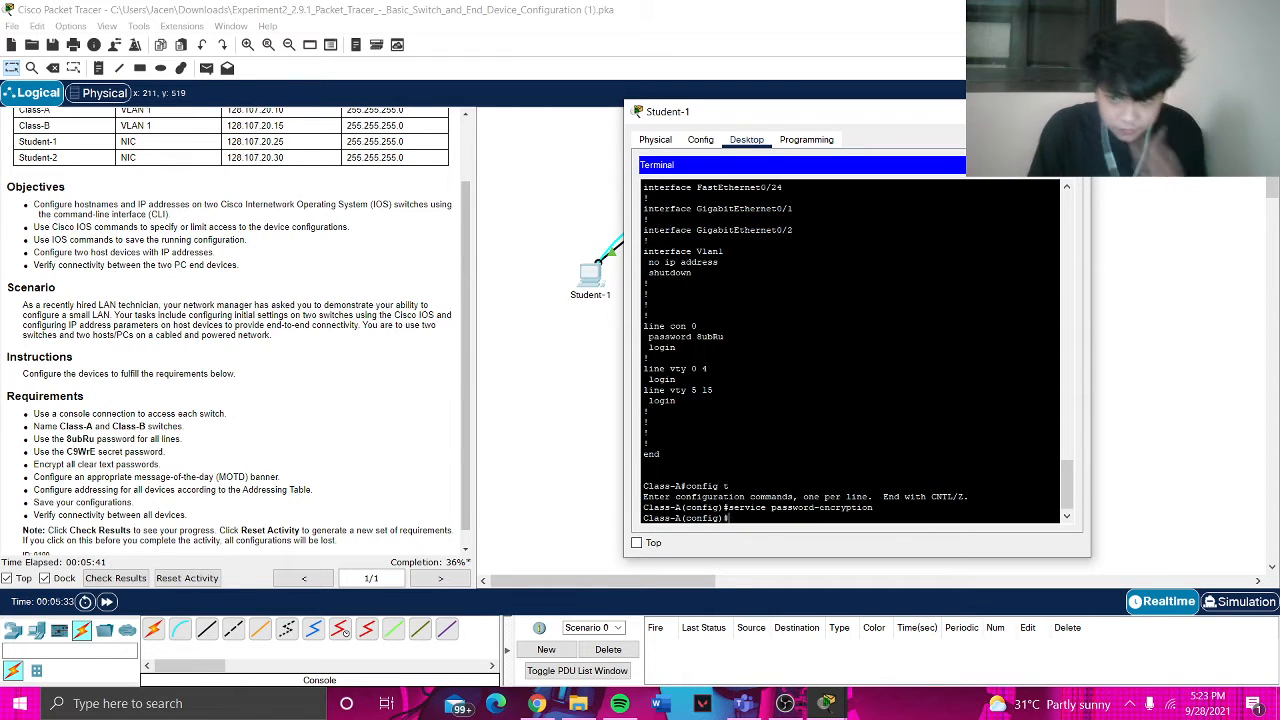
text(exit)
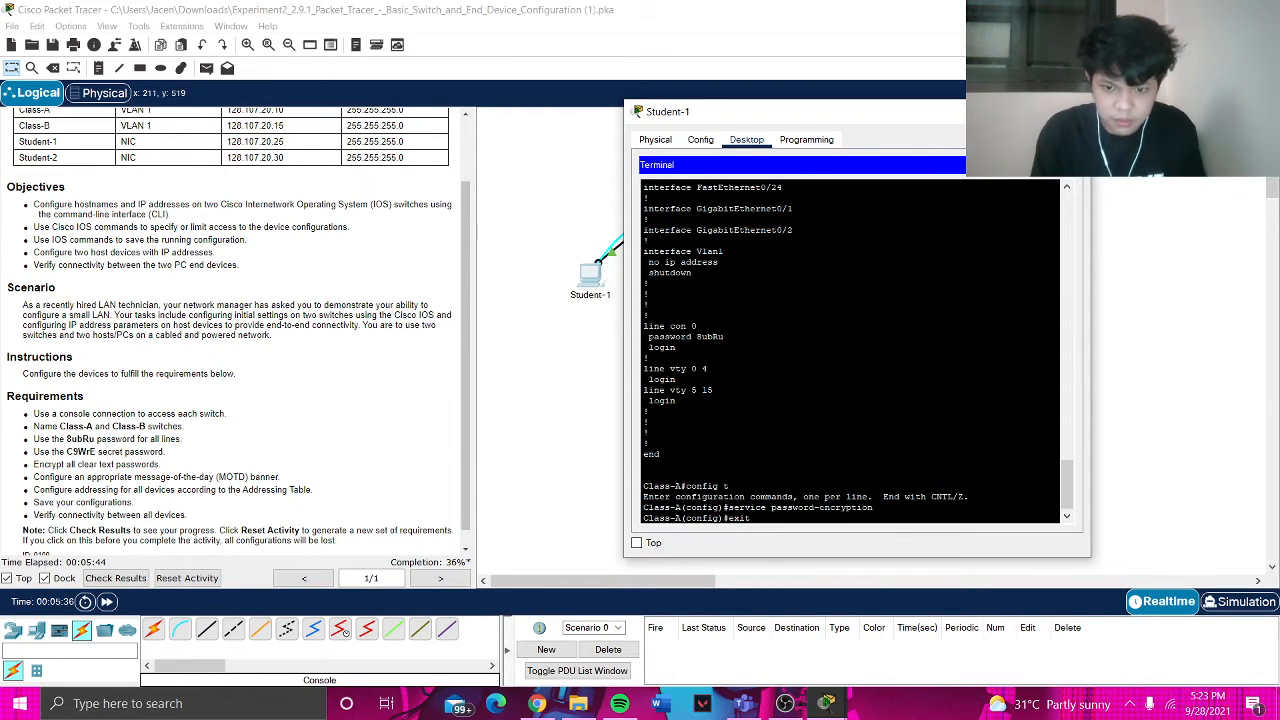
key(Return)
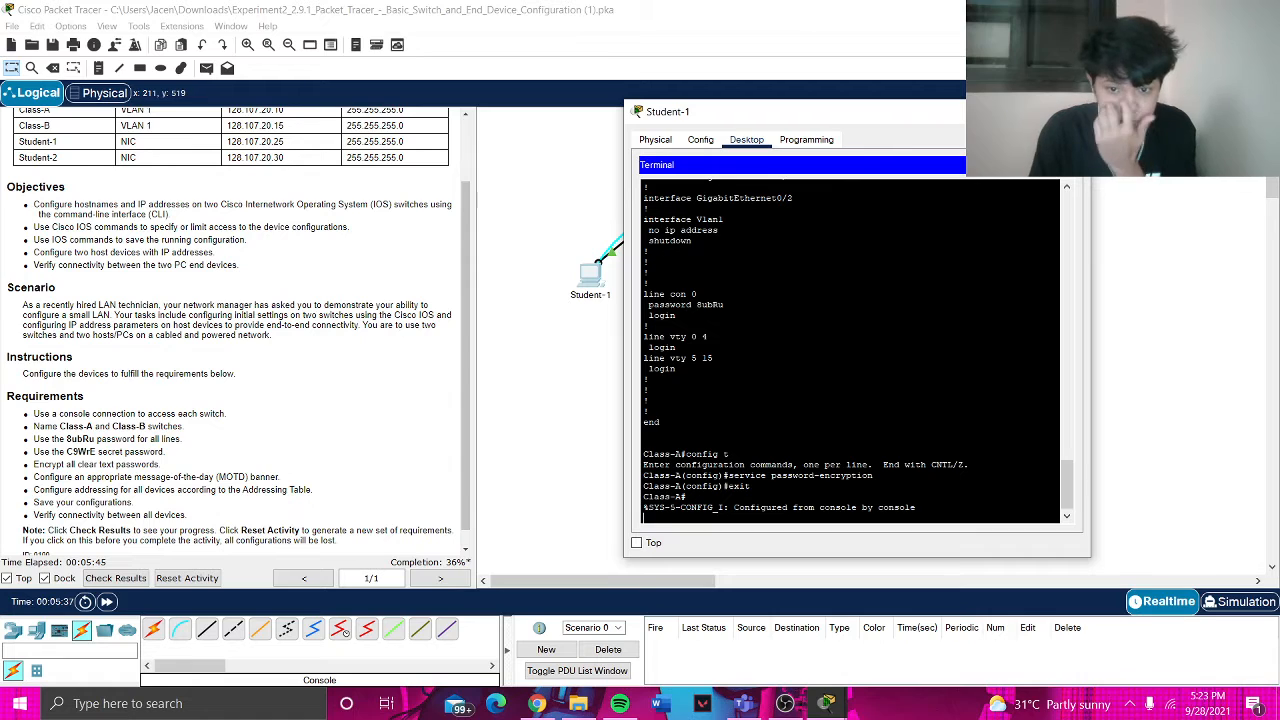
- Page through show run to confirm the console password now appears encrypted
text(show )
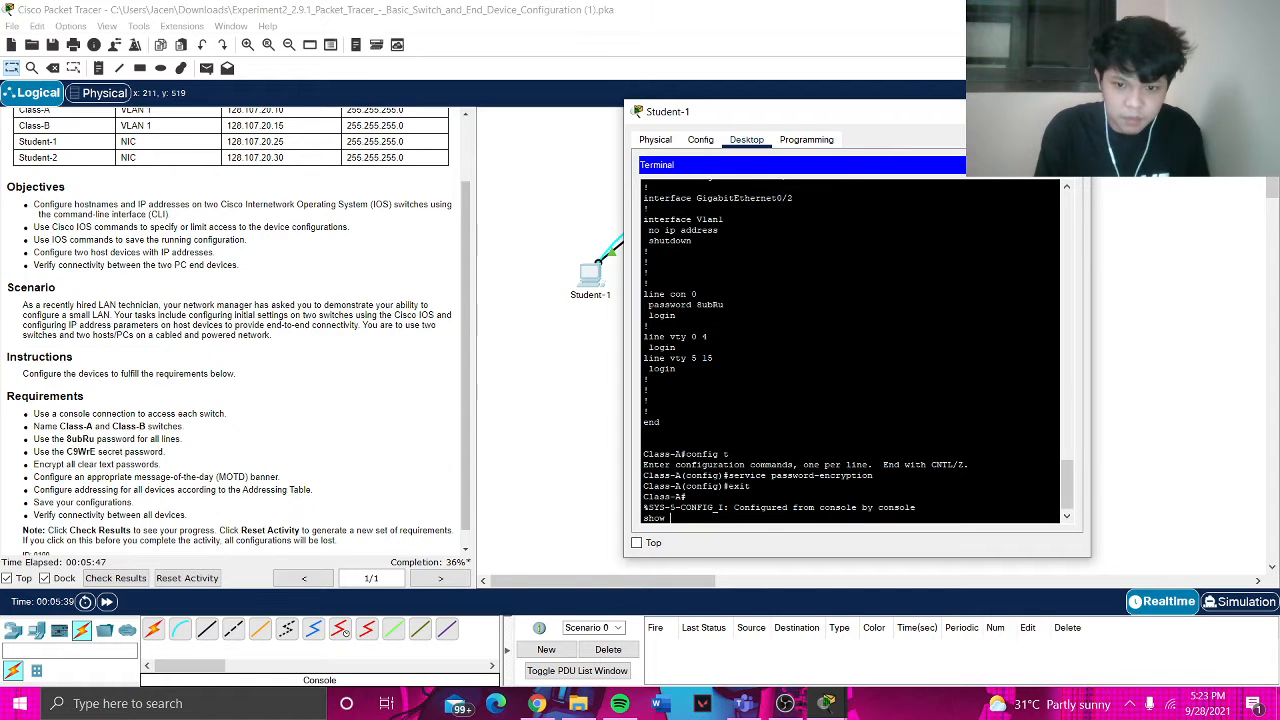
text(run)
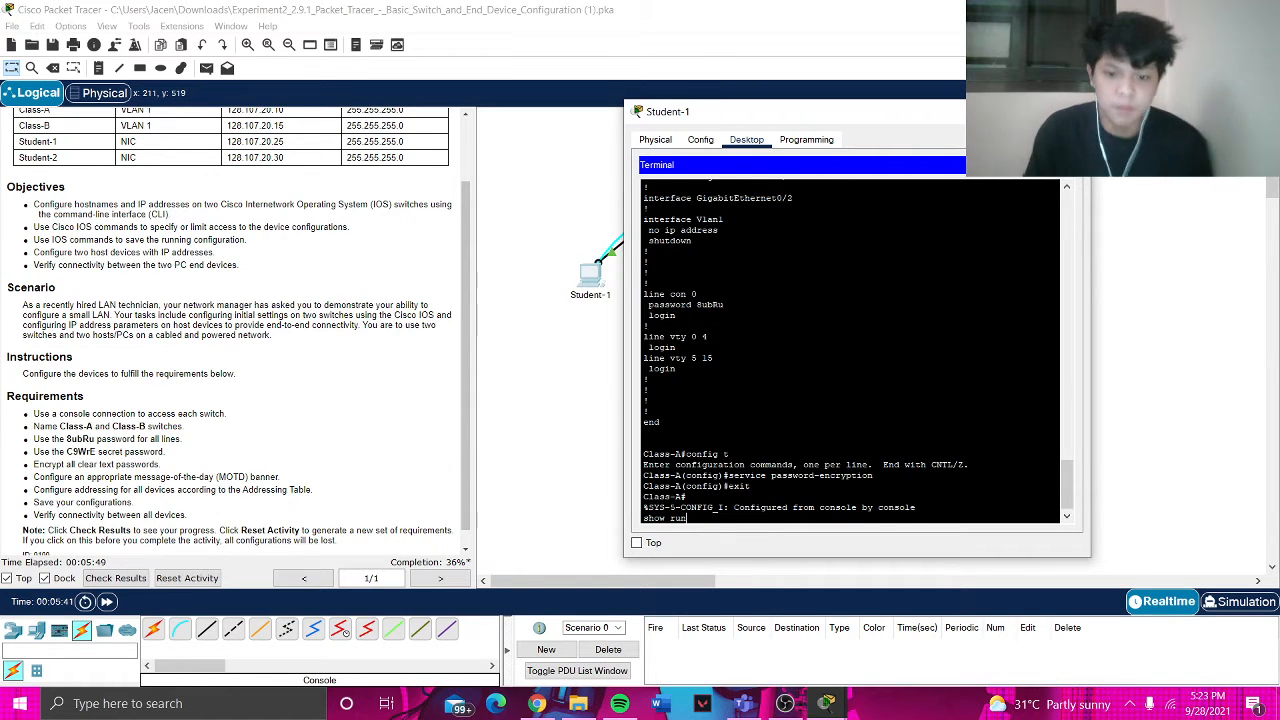
key(Return)
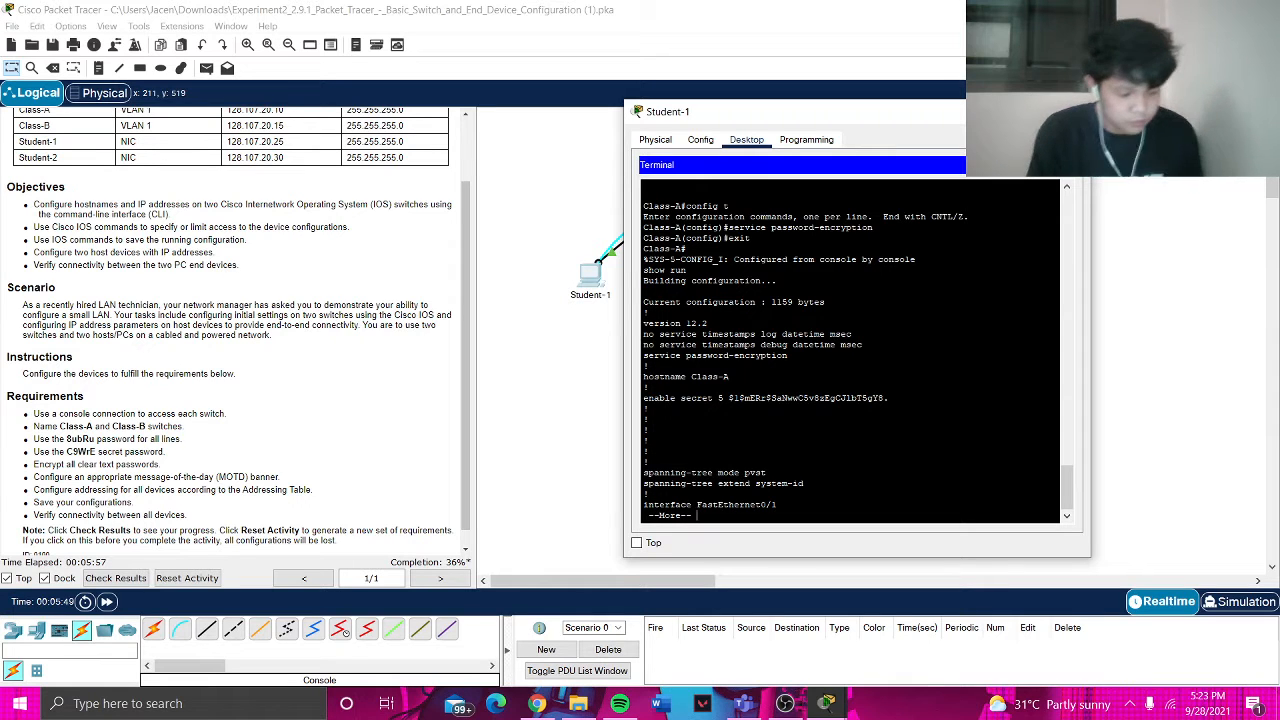
key(space)
key(space)
key(space)
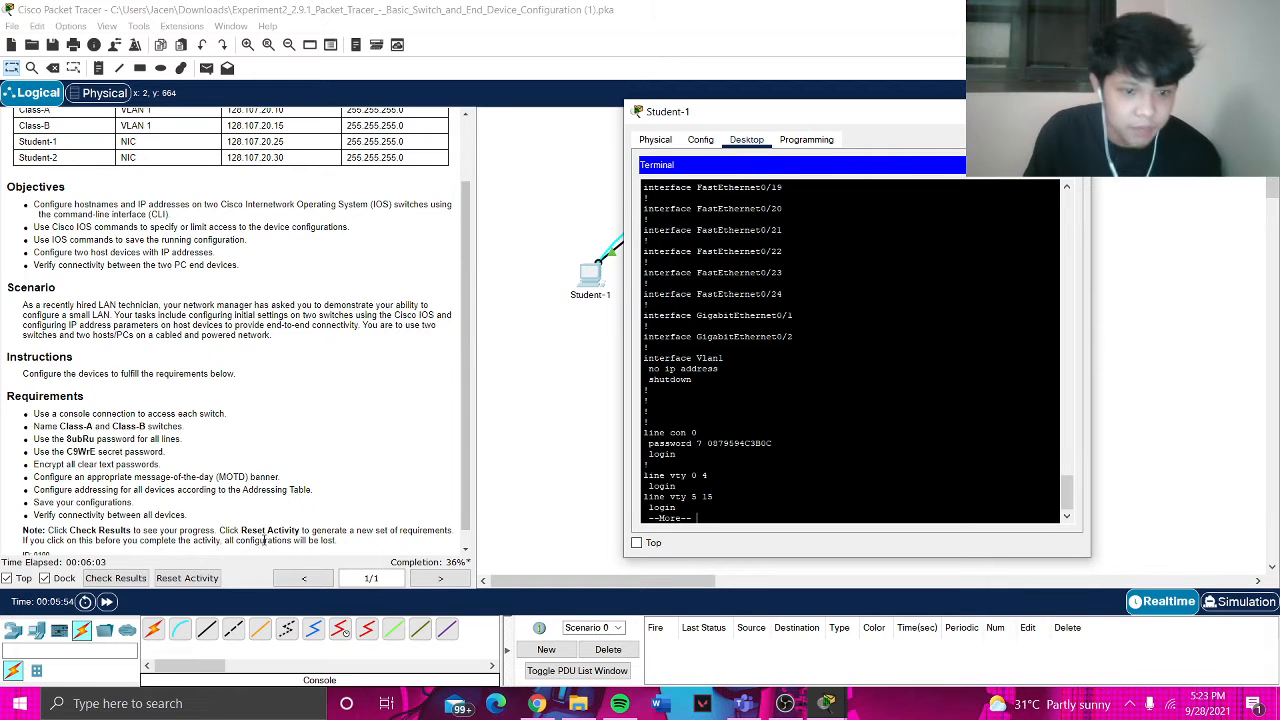
key(space)
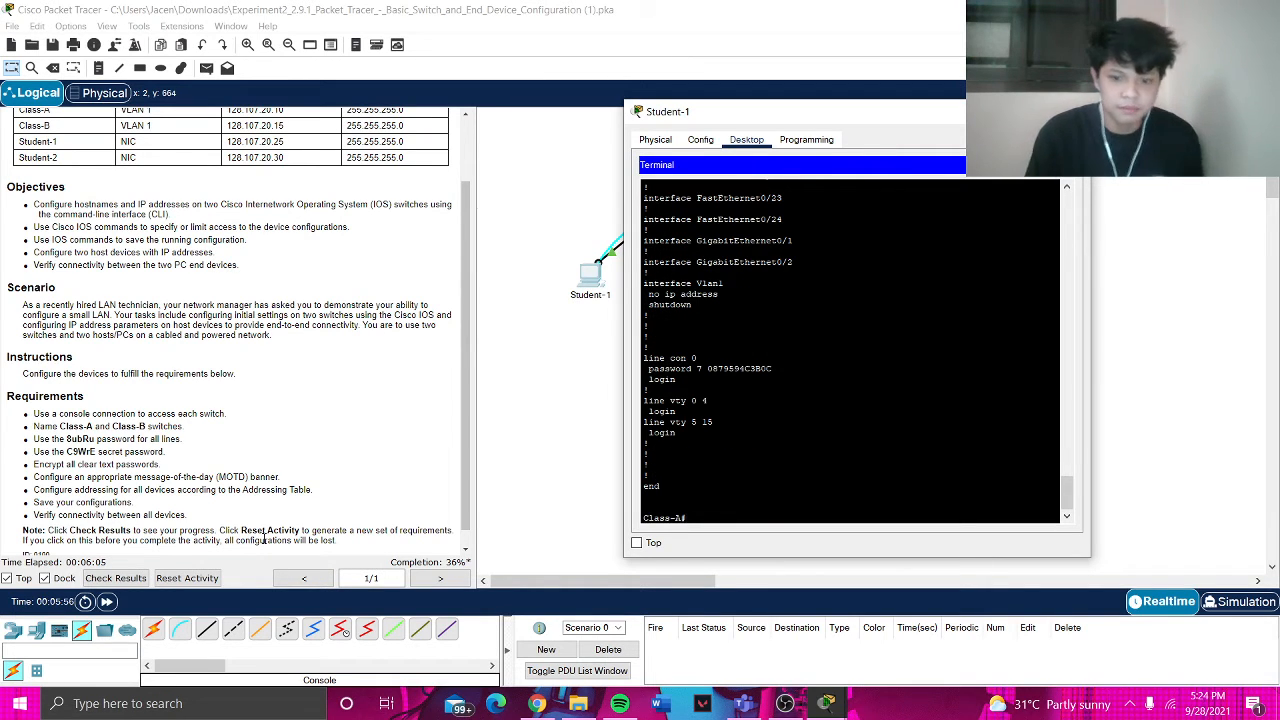
text(config)
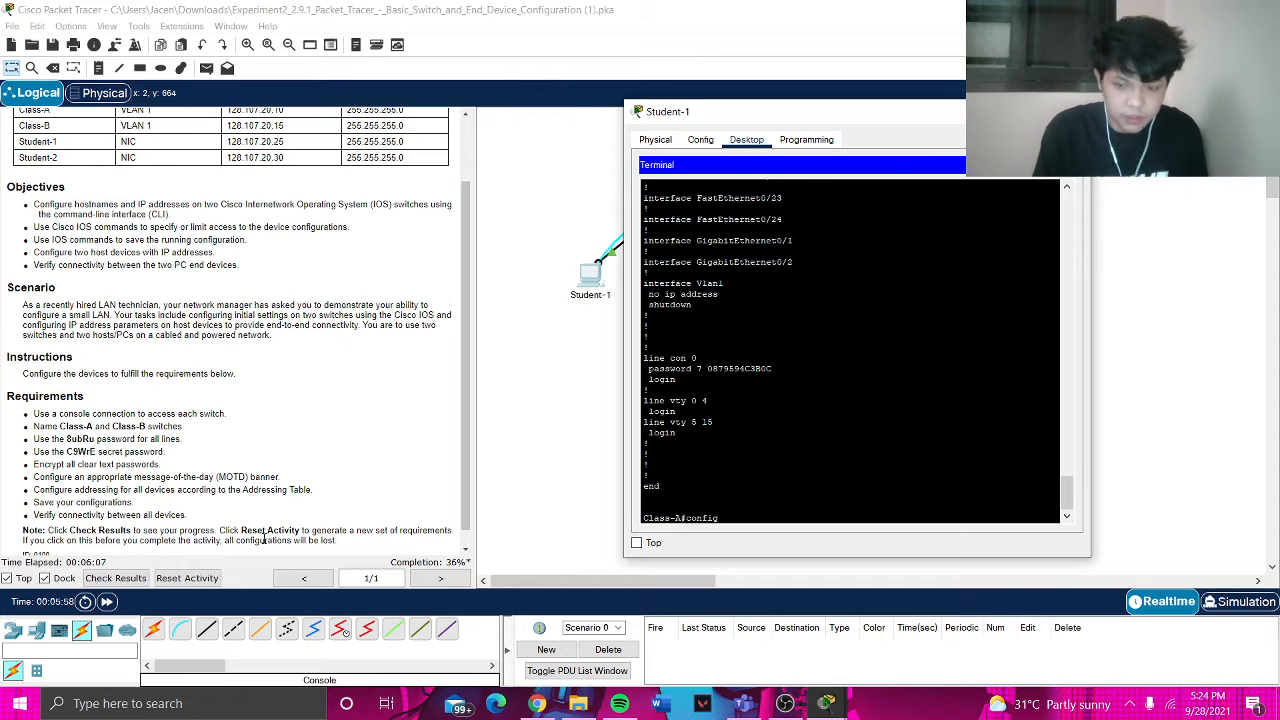
text( t)
key(Return)
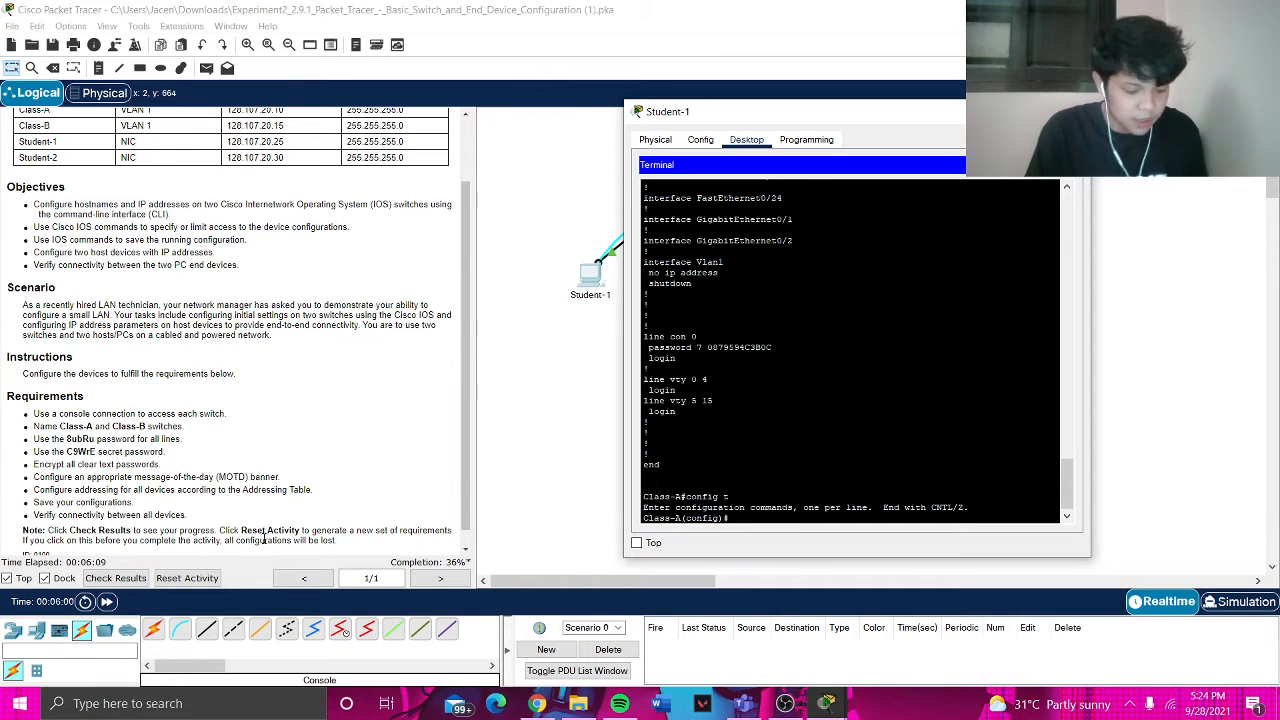
text(banner motd)
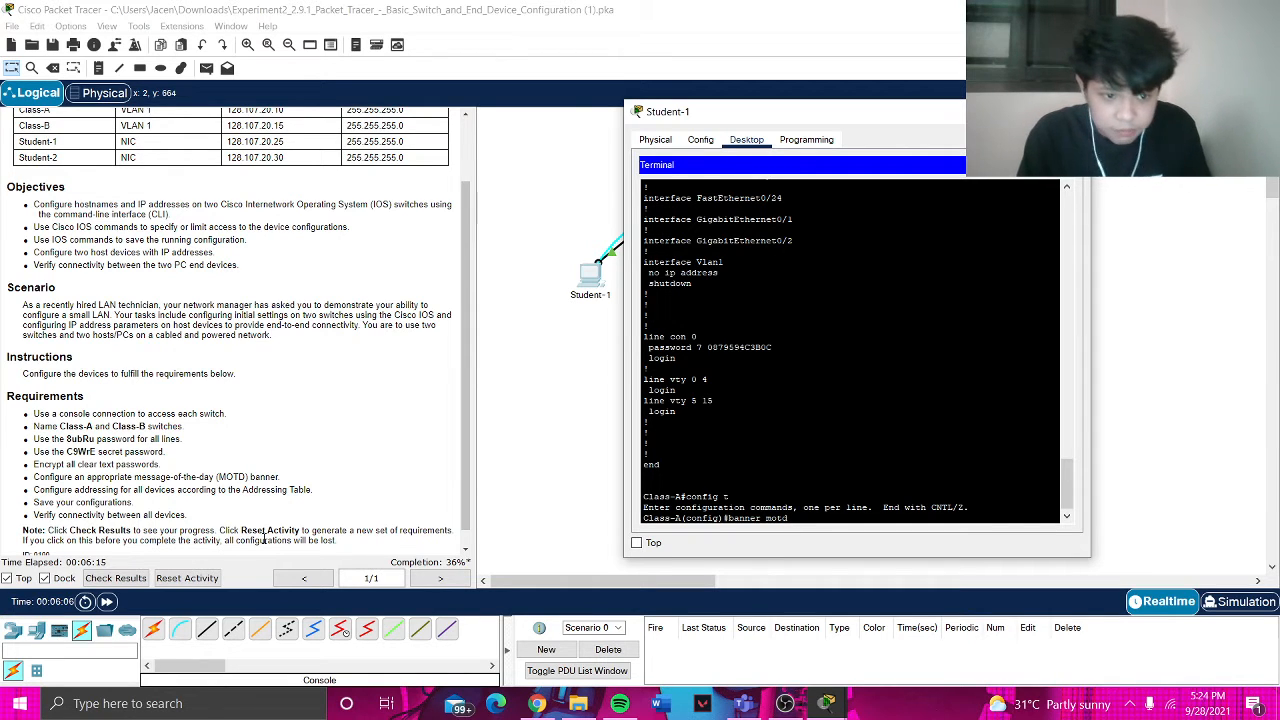
- Set the MOTD banner to 'Warning, Authorized access only, violators will be prosecuted by law' and exit
text(#)
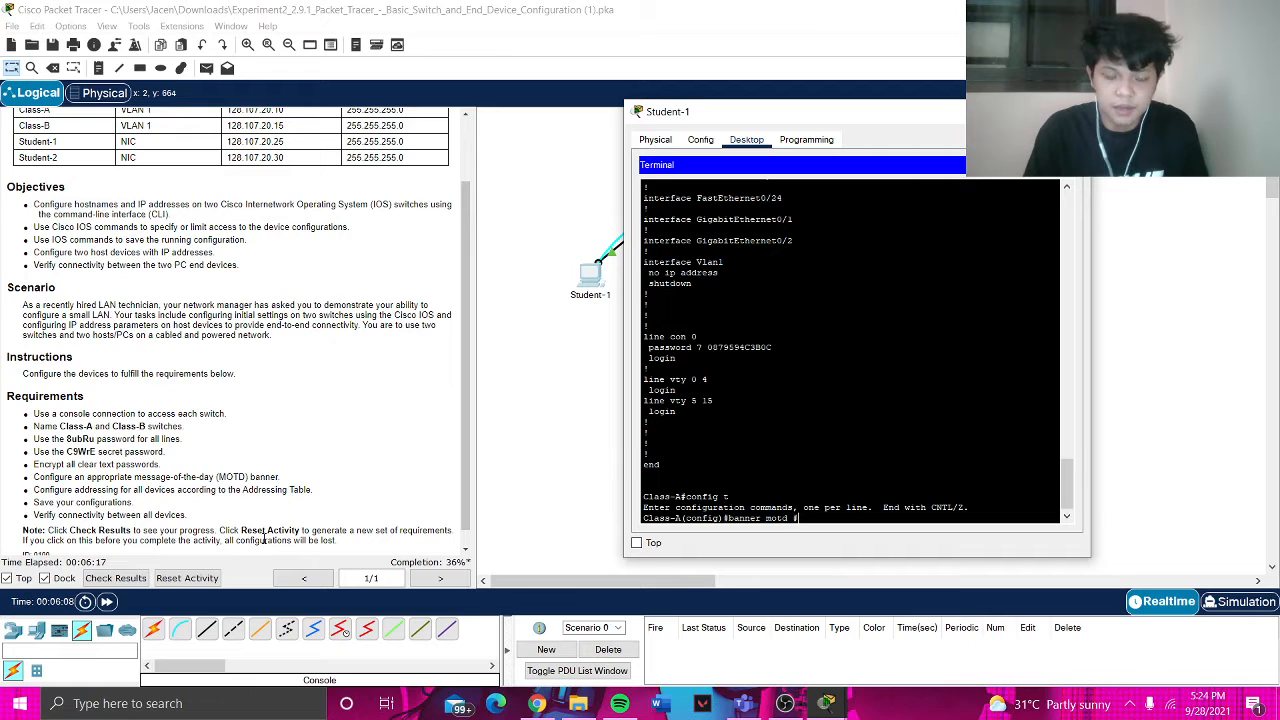
text(War)
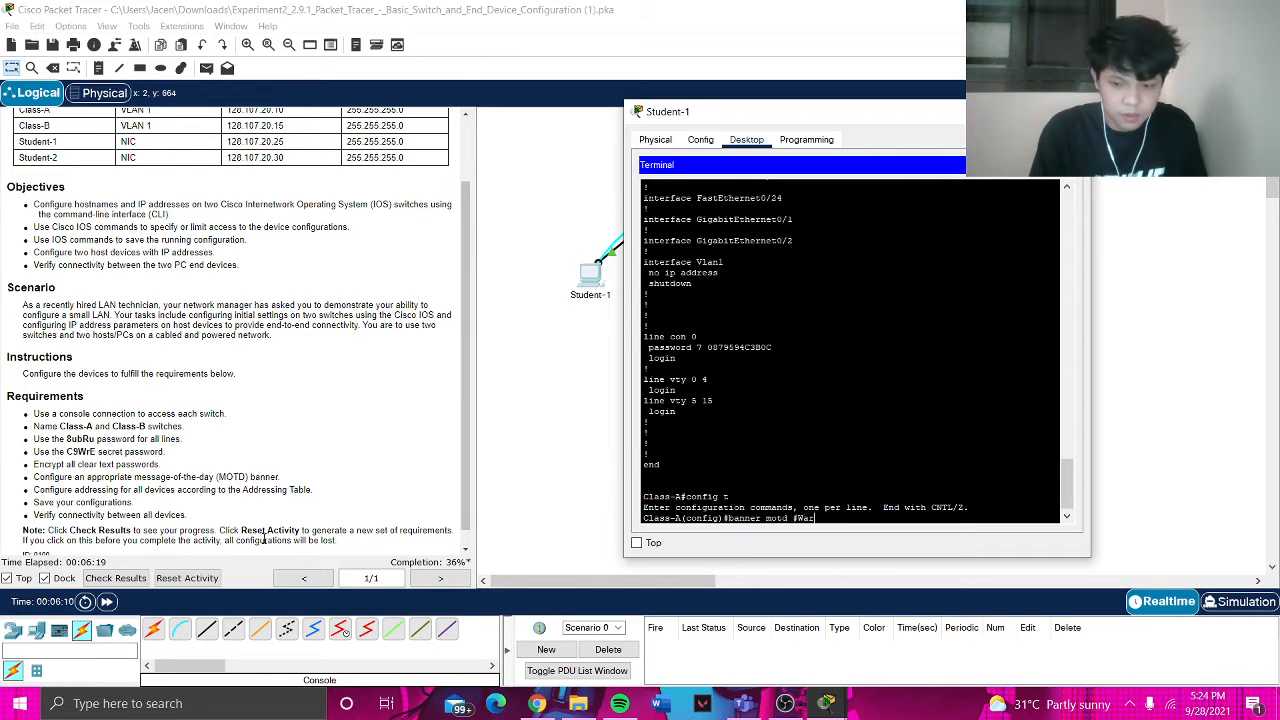
text(ning, Auth)
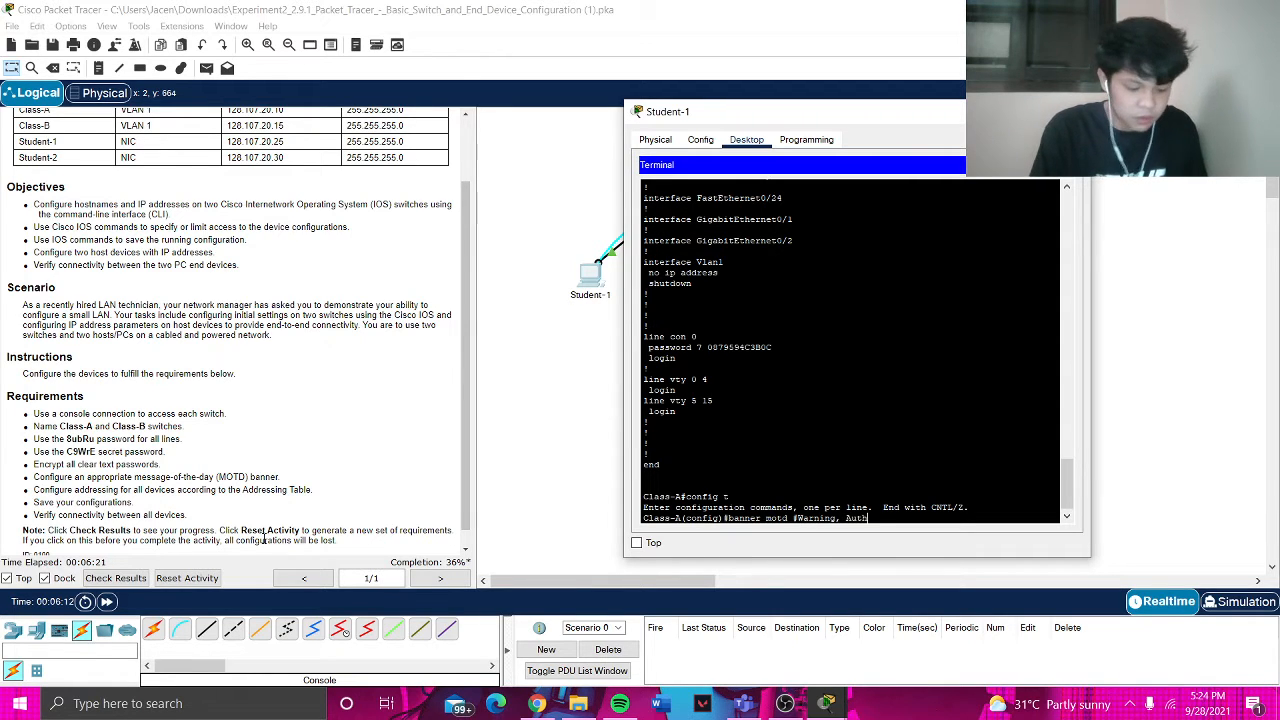
text(orized)
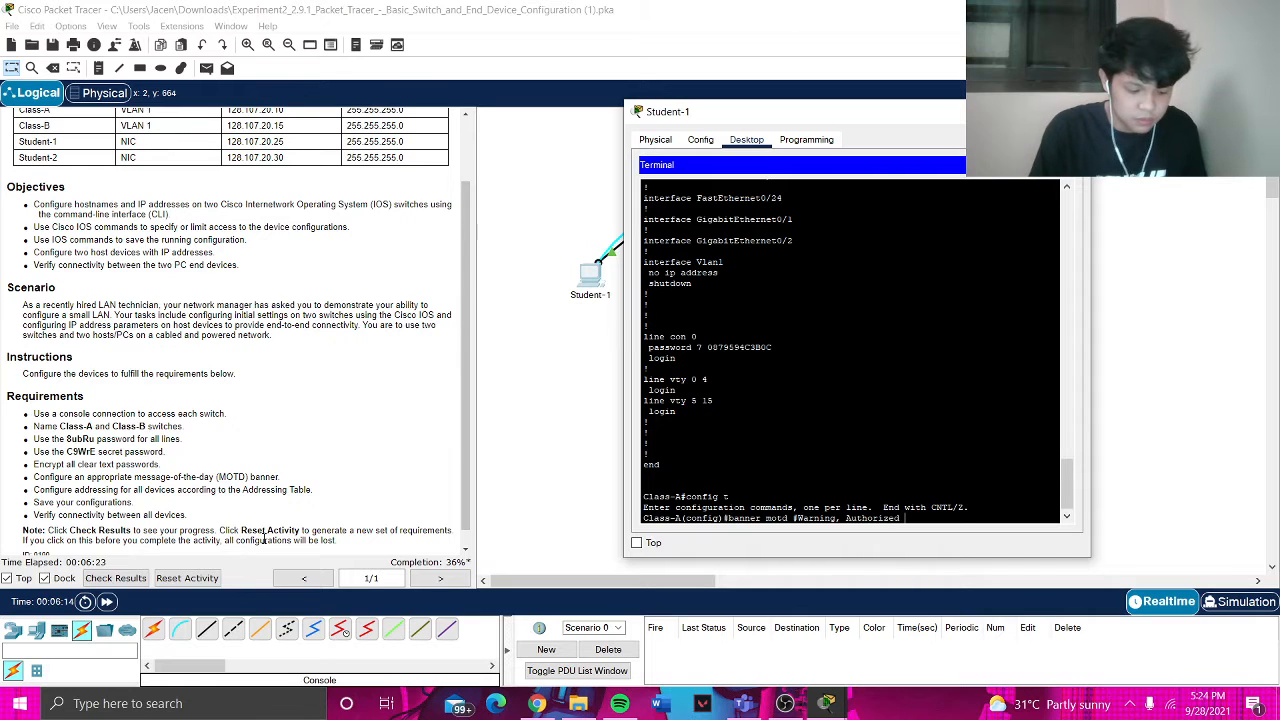
text( access)
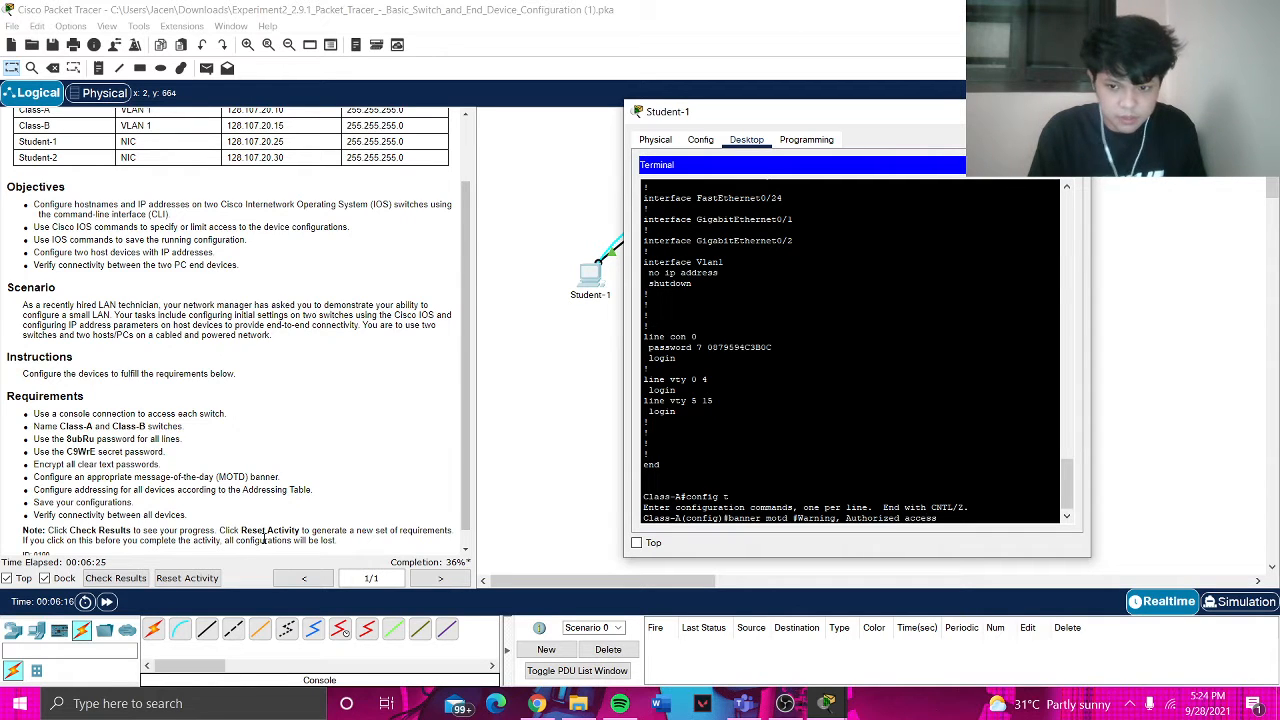
text( only)
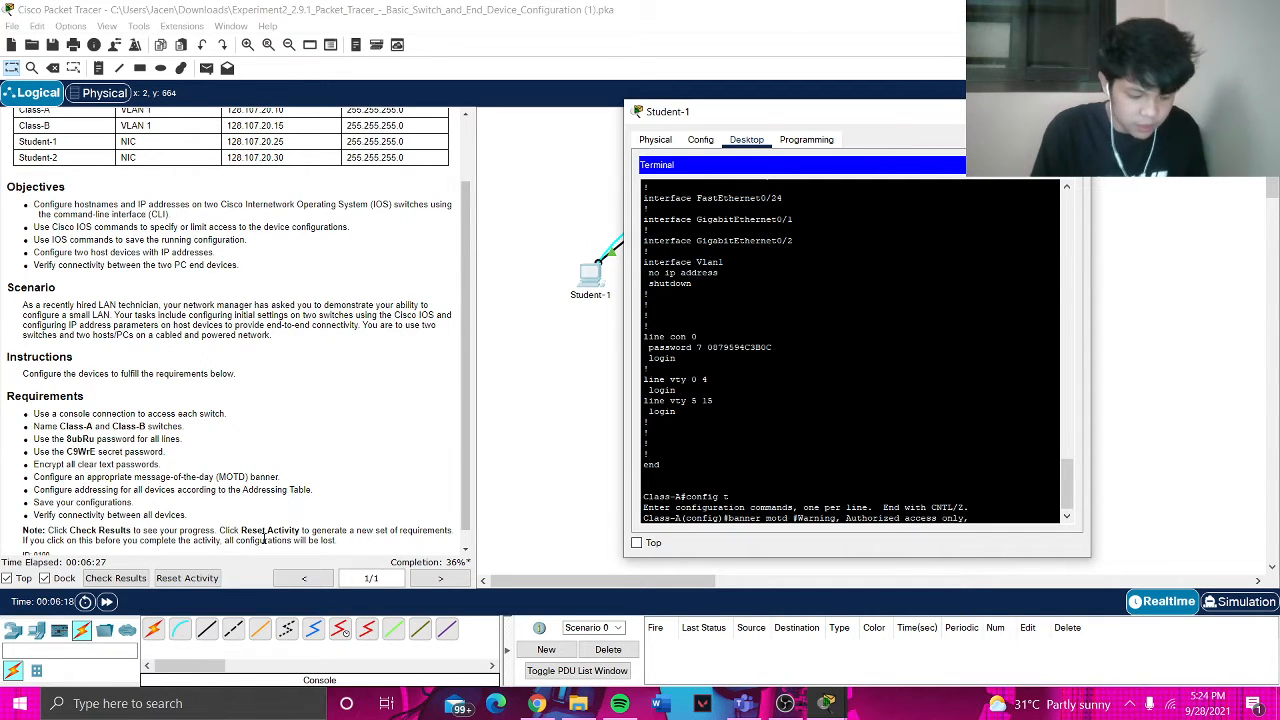
text(, violators w)
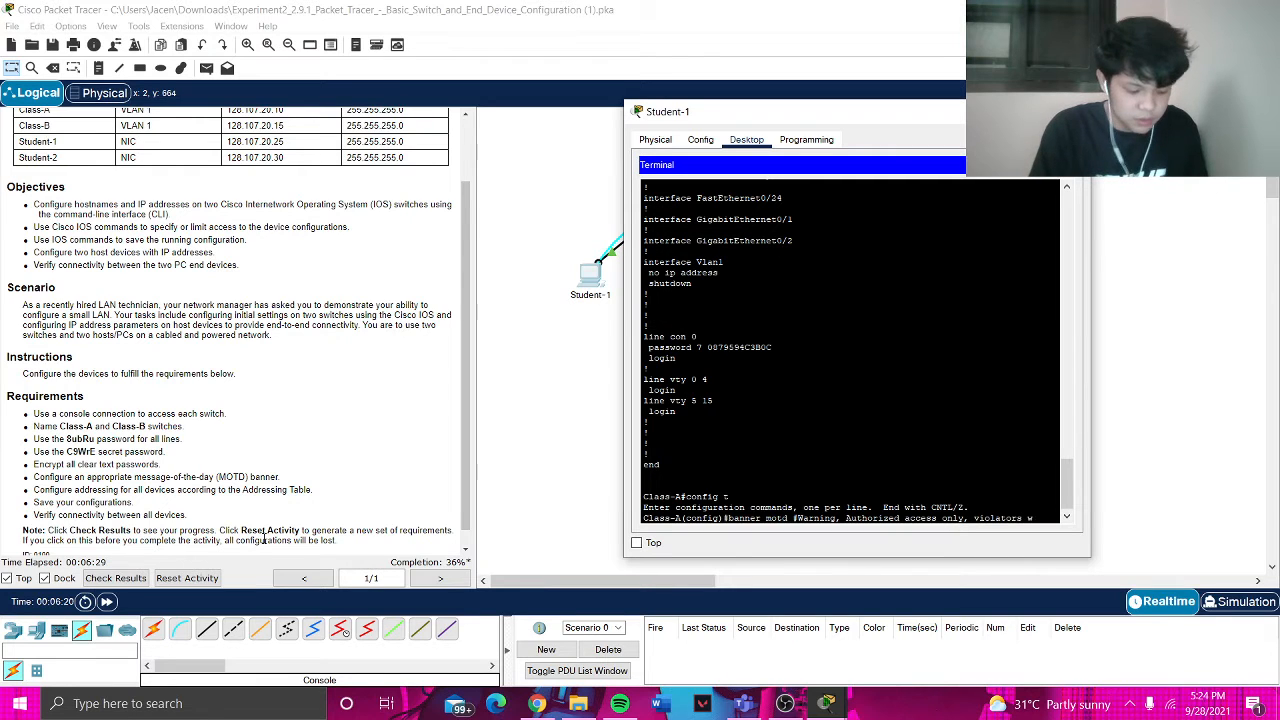
text(ill be pros)
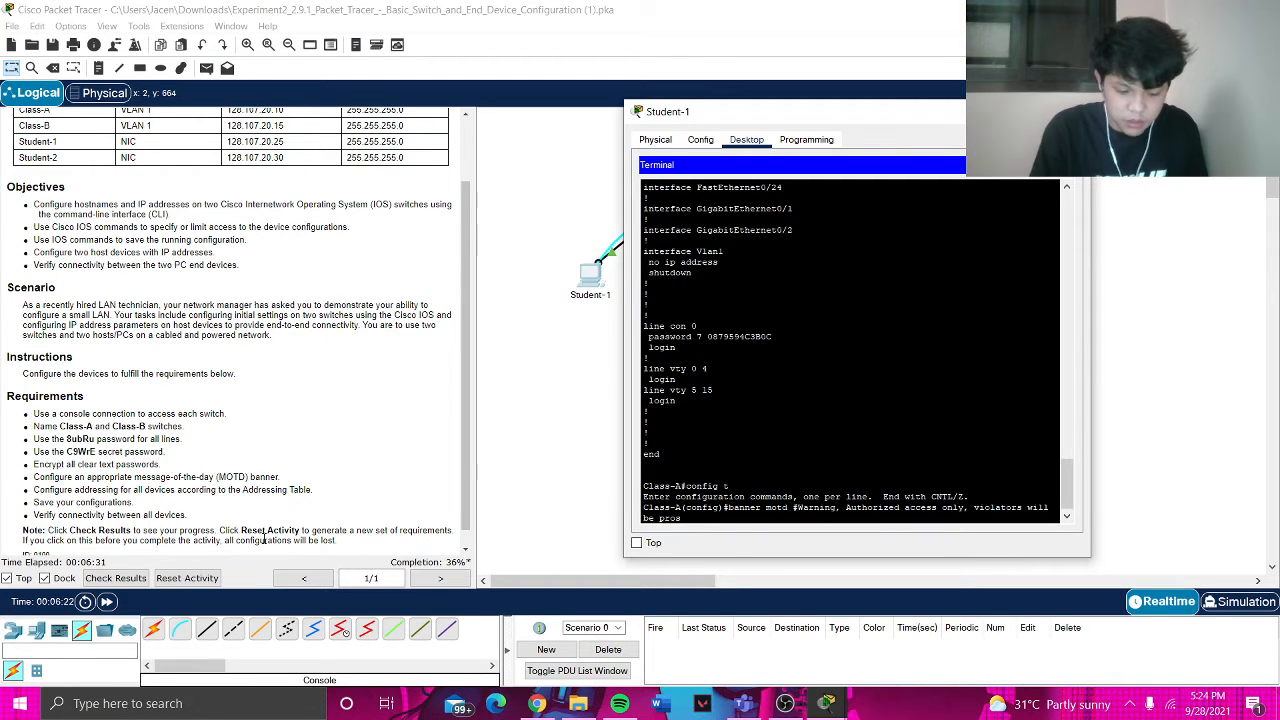
text(ecuted by )
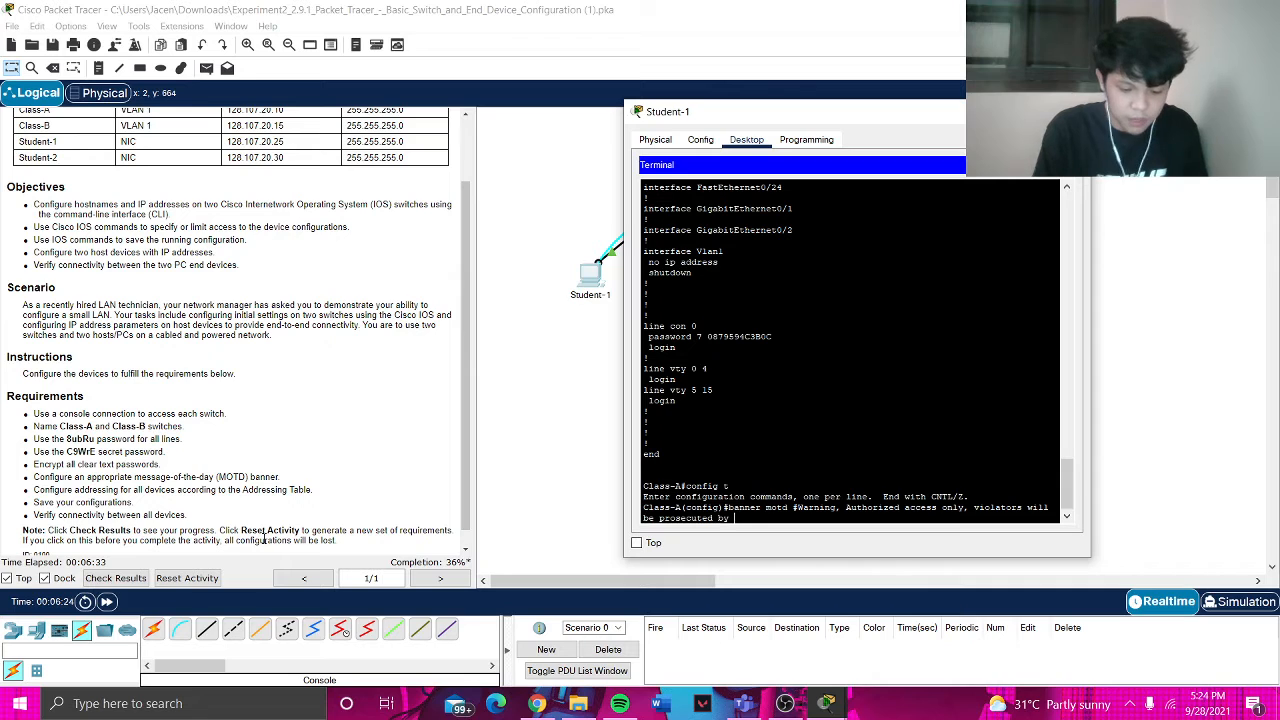
text(law#)
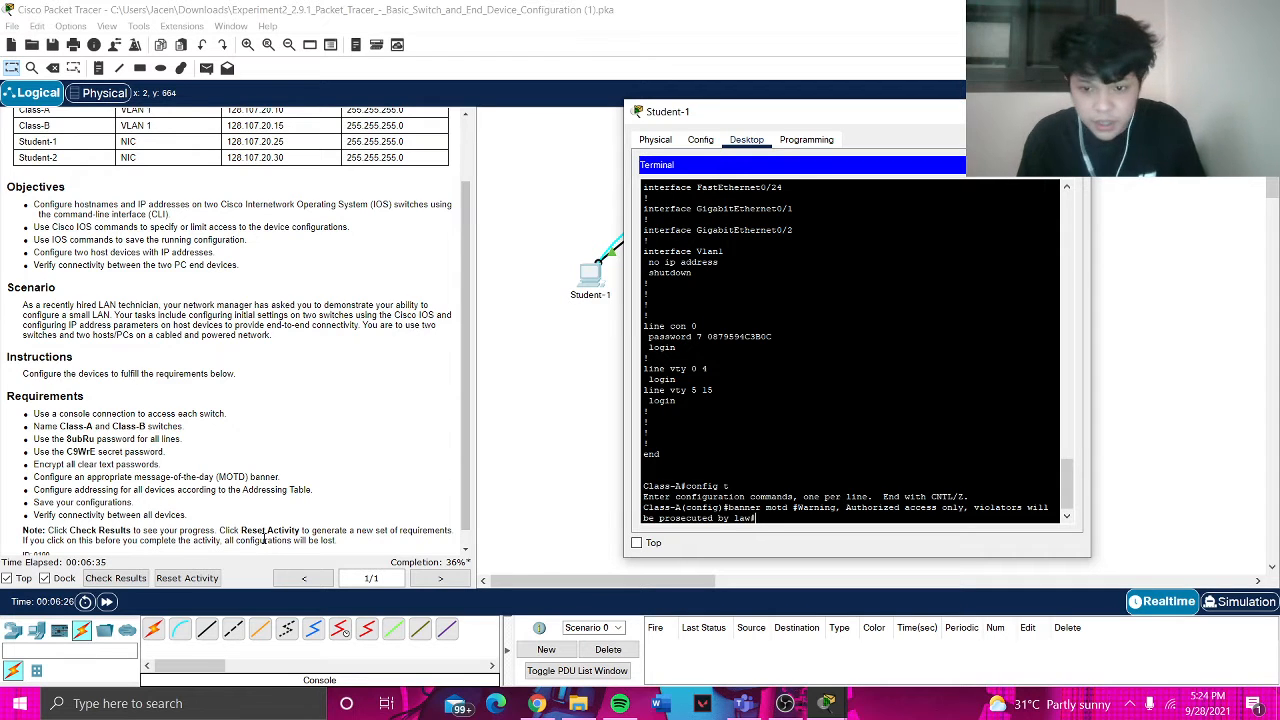
key(Return)
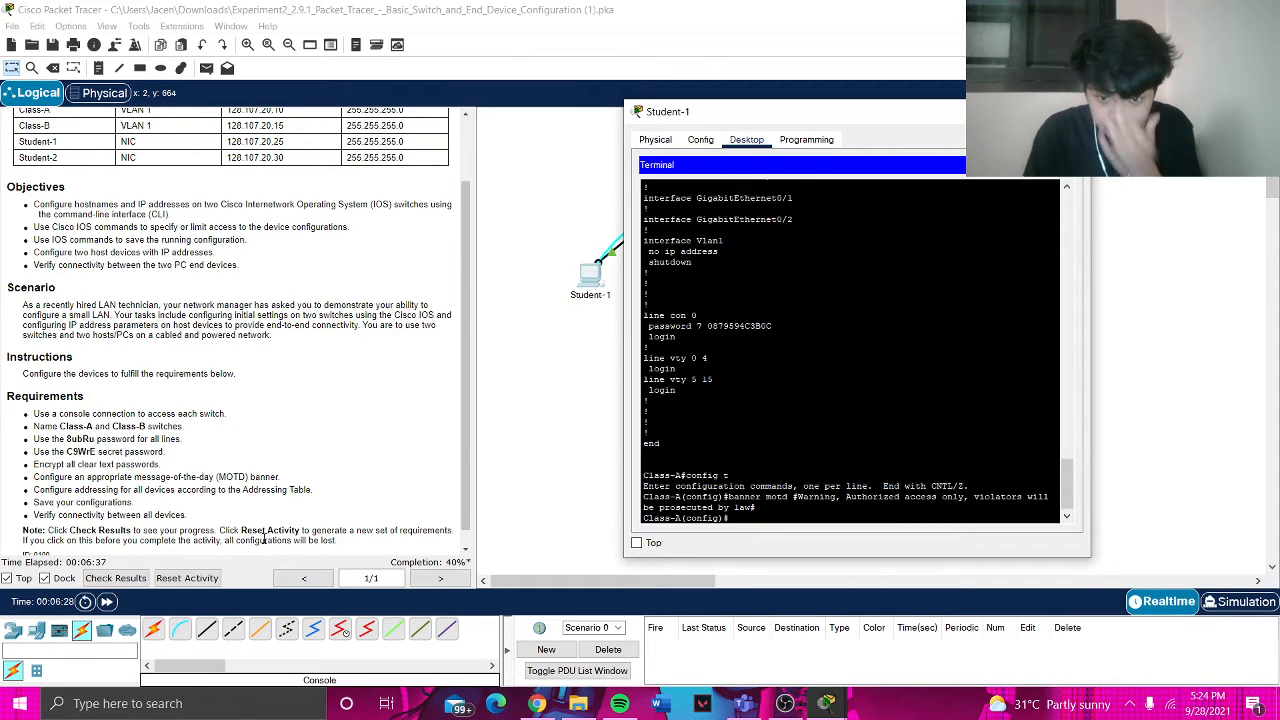
text(exit)
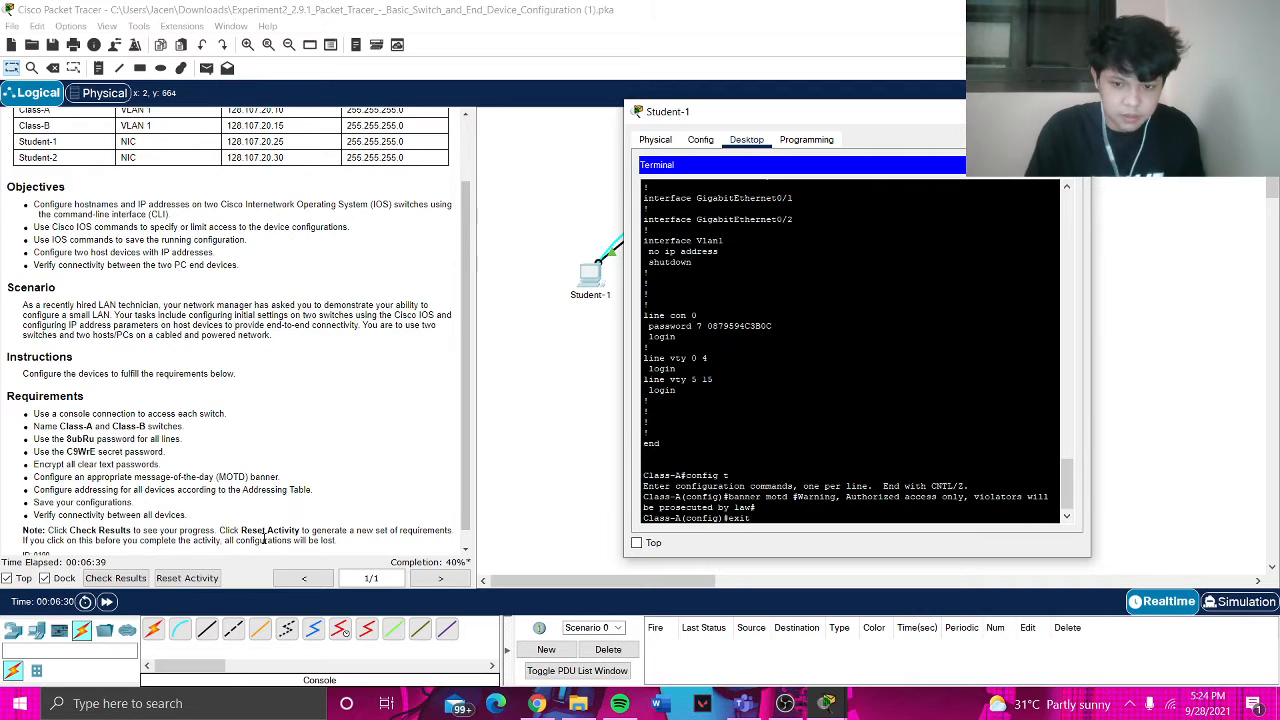
key(Return)
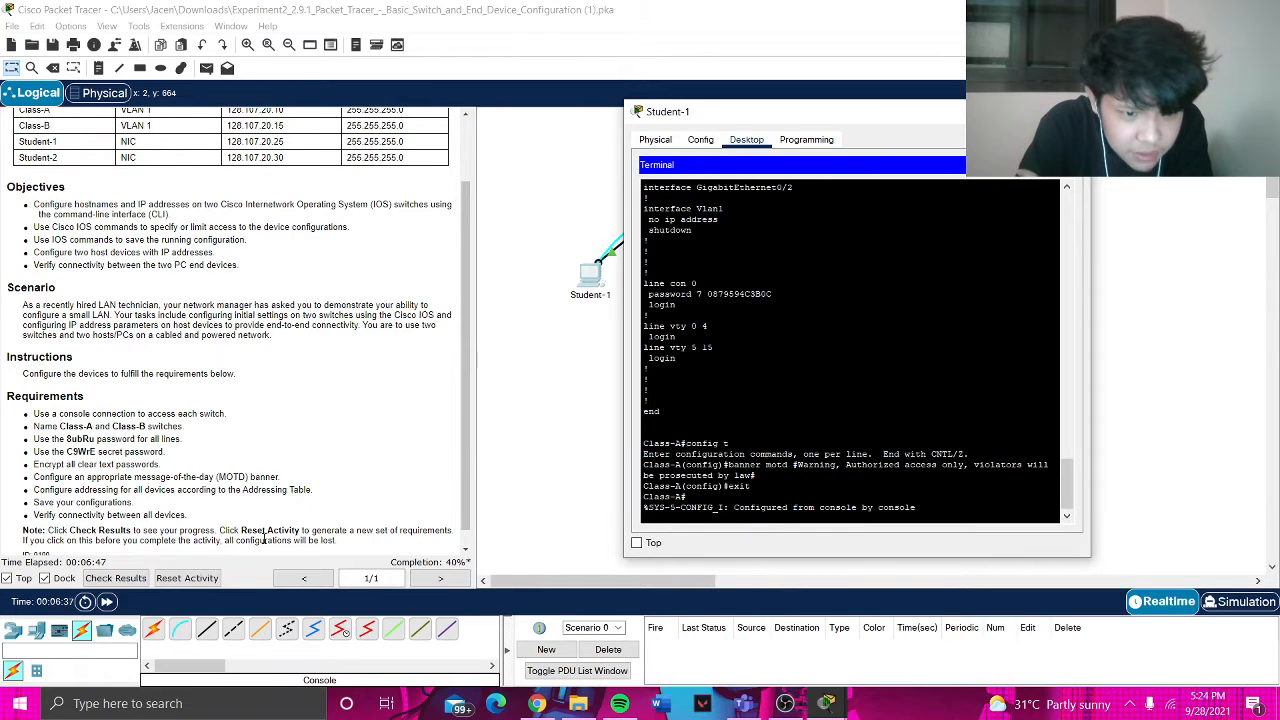
- Run show ip interface brief and page through the list, showing Vlan1 unassigned and down
scroll(30, 490, up, 2)
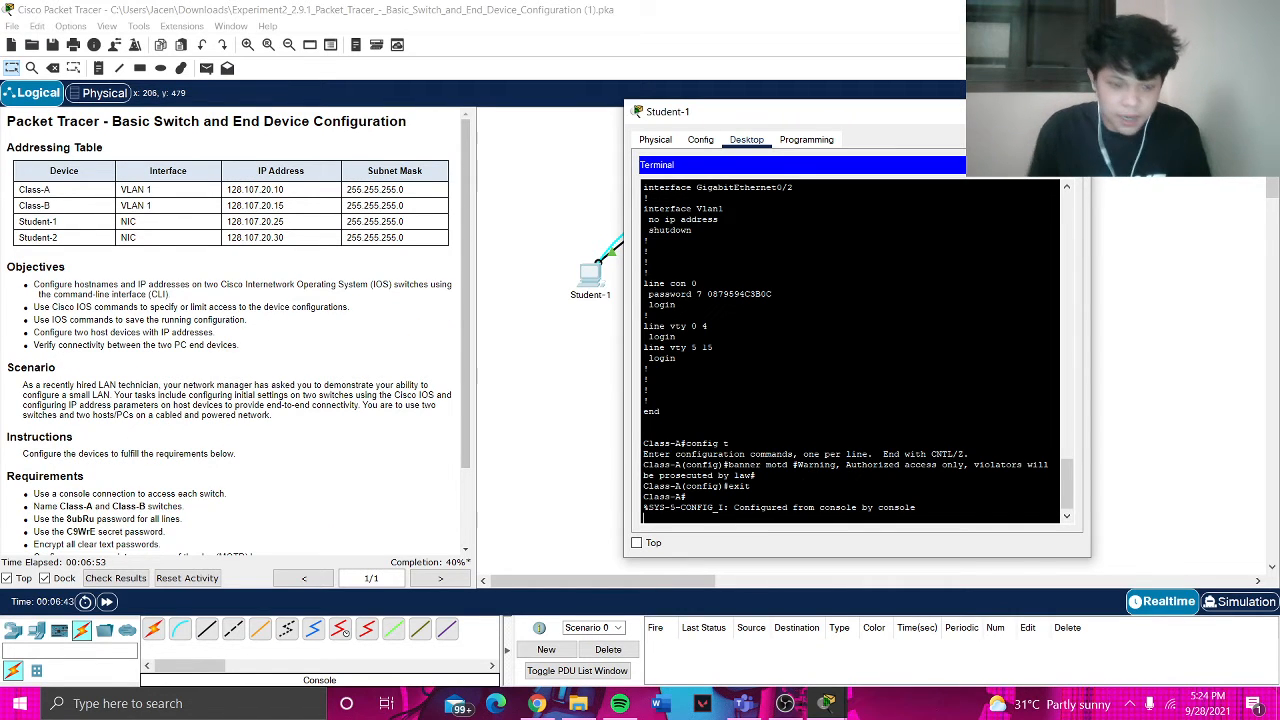
text(show i)
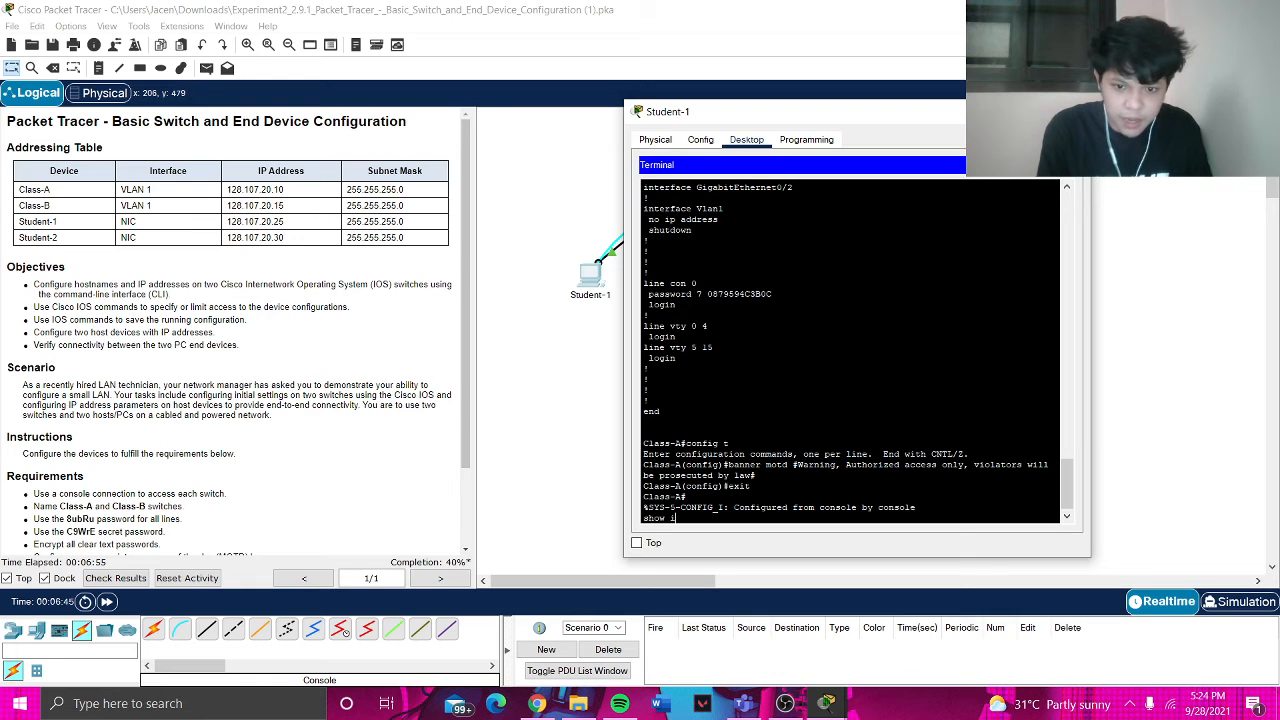
text(p interf)
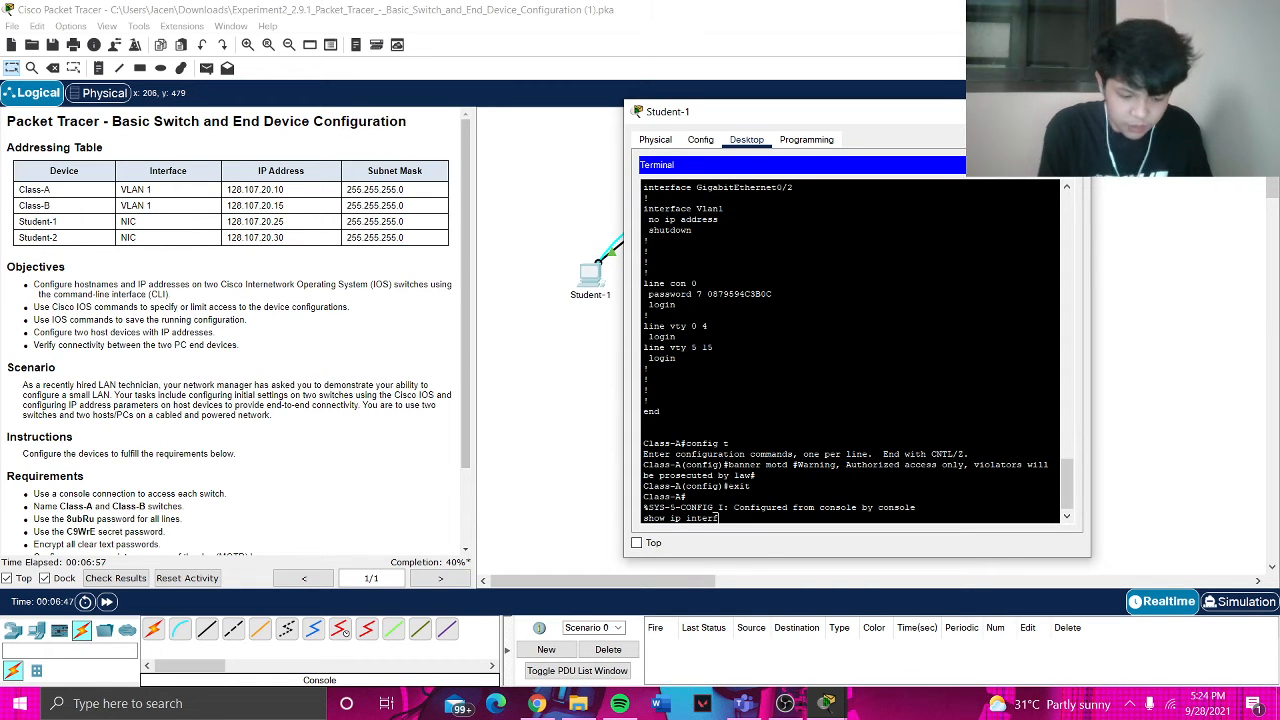
text(ace brief)
key(Return)
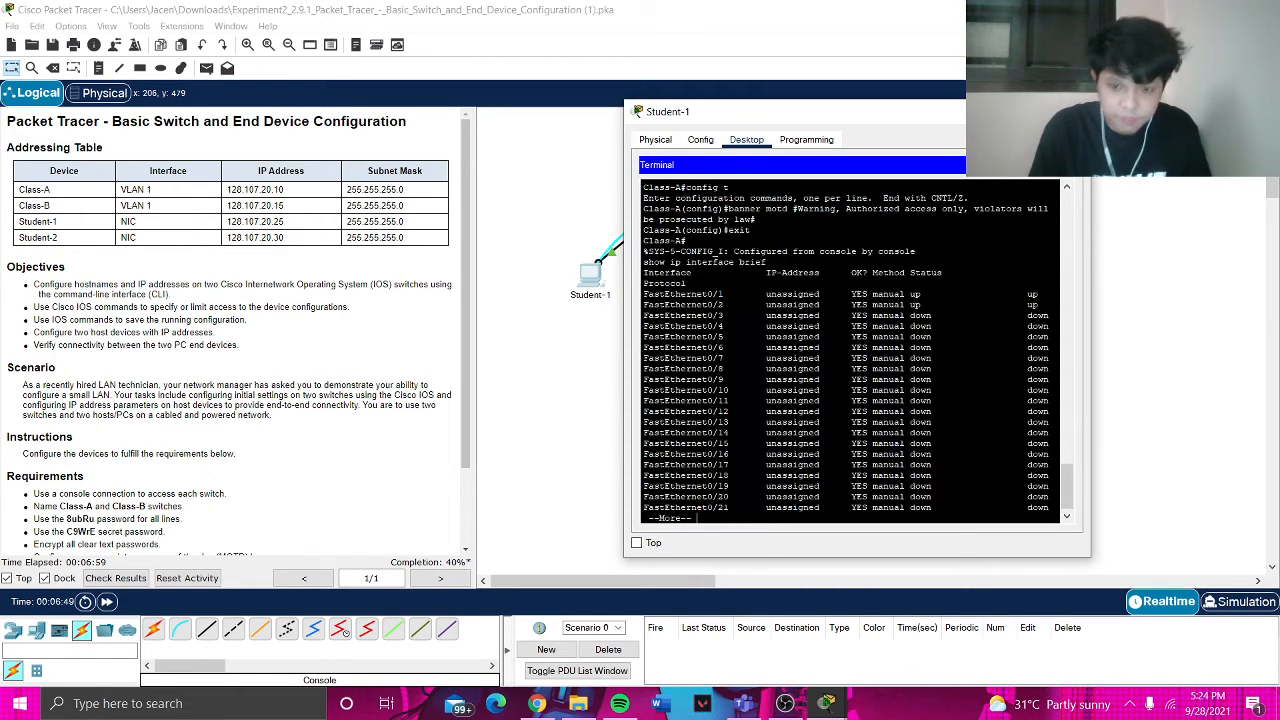
key(space)
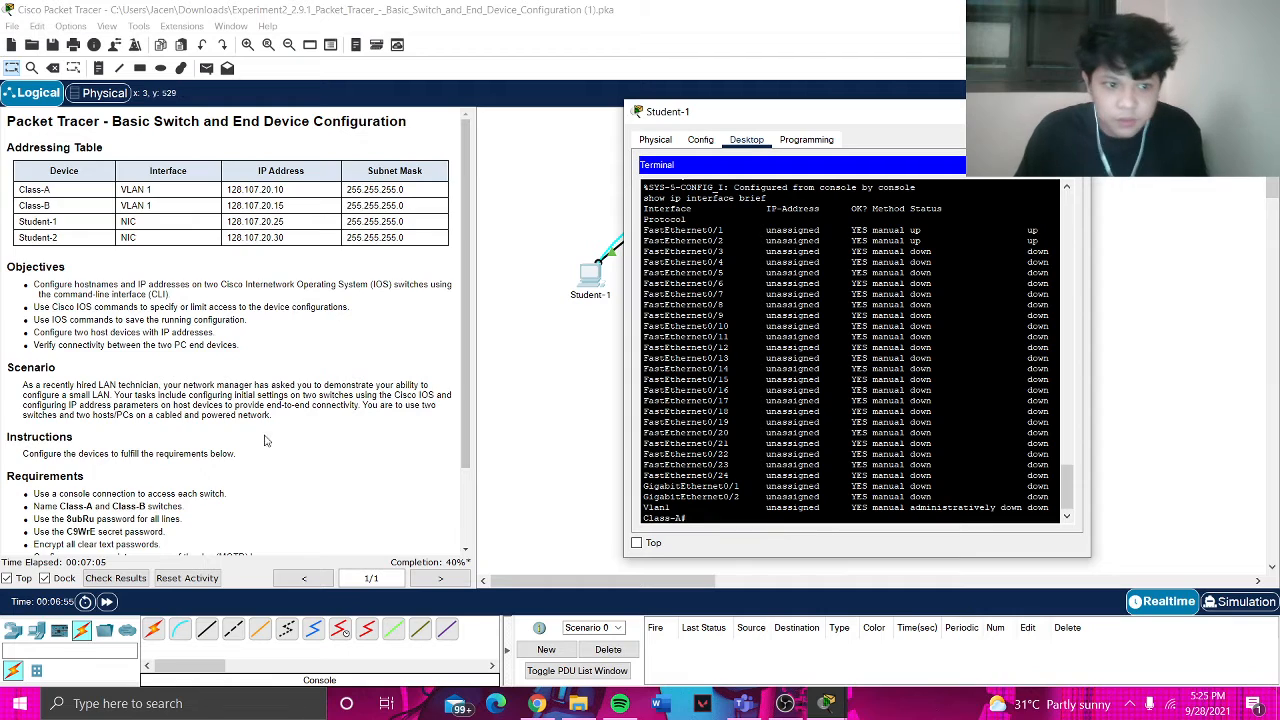
scroll(257, 434, down, 2)
scroll(257, 434, down, 1)
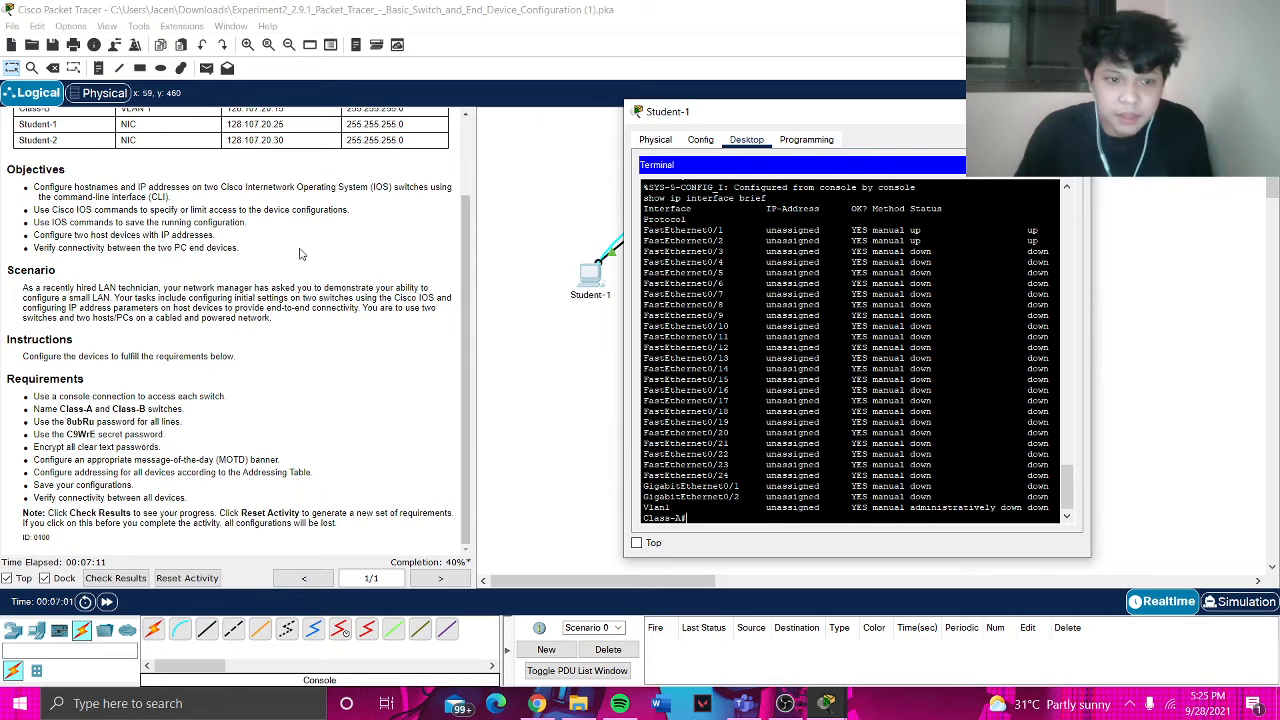
scroll(300, 255, up, 3)
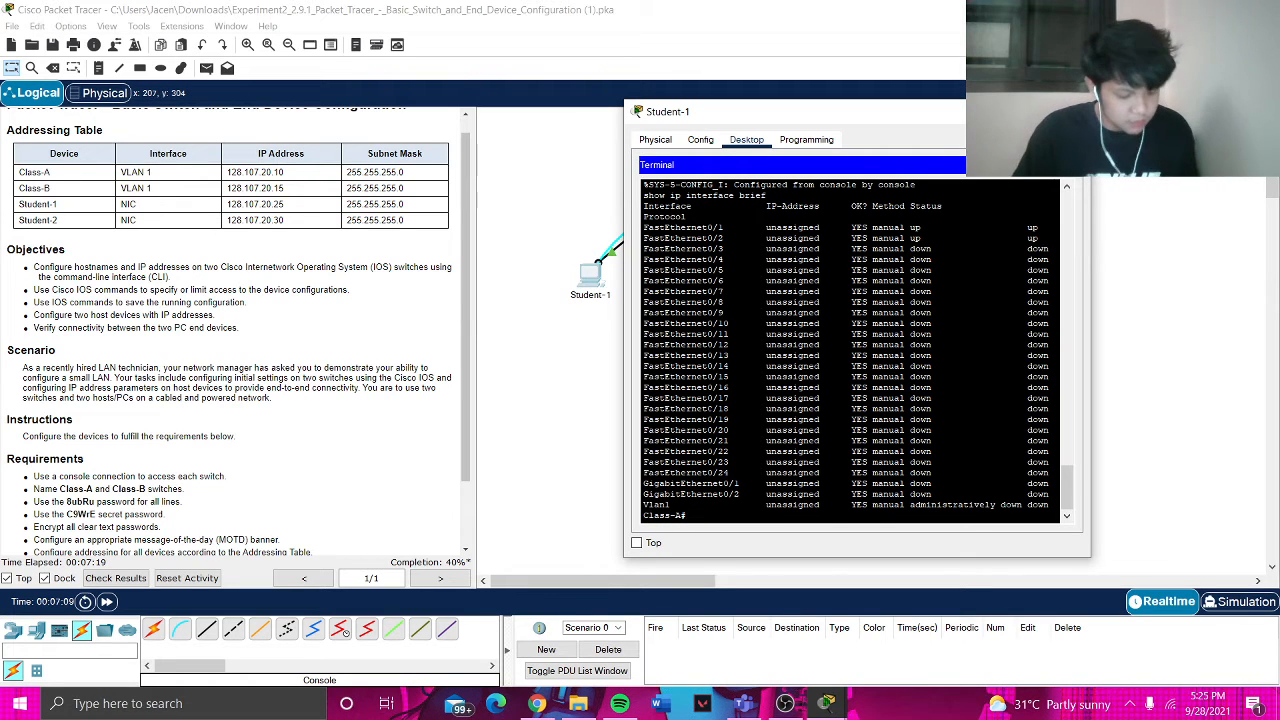
- Configure interface vlan 1 with IP address 128.107.20.10 255.255.255.0
text(fig)
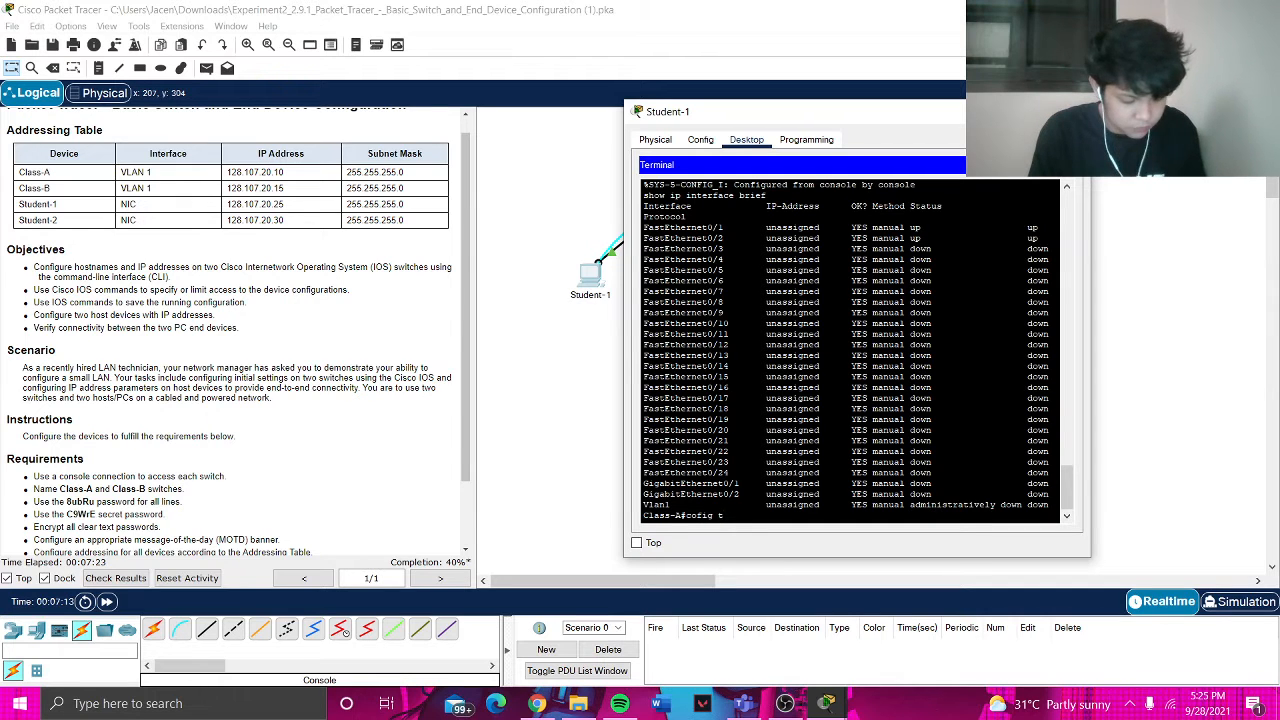
text( t)
key(Return)
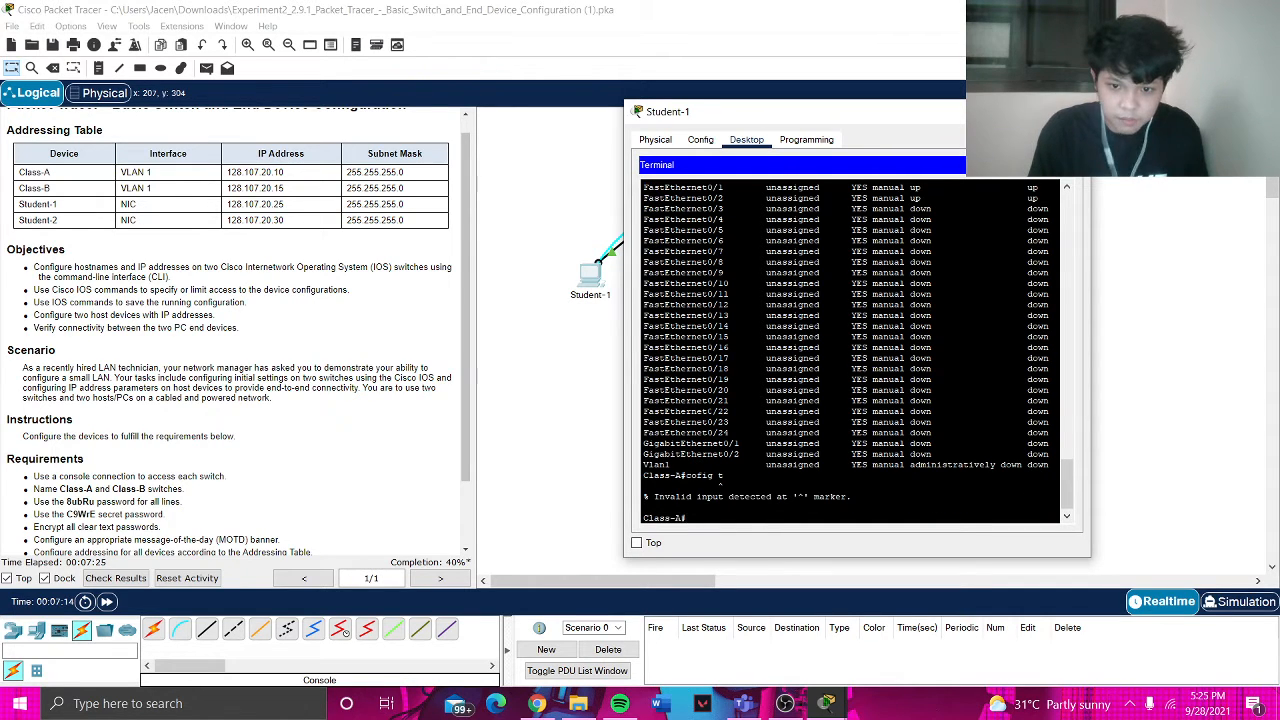
text(config t)
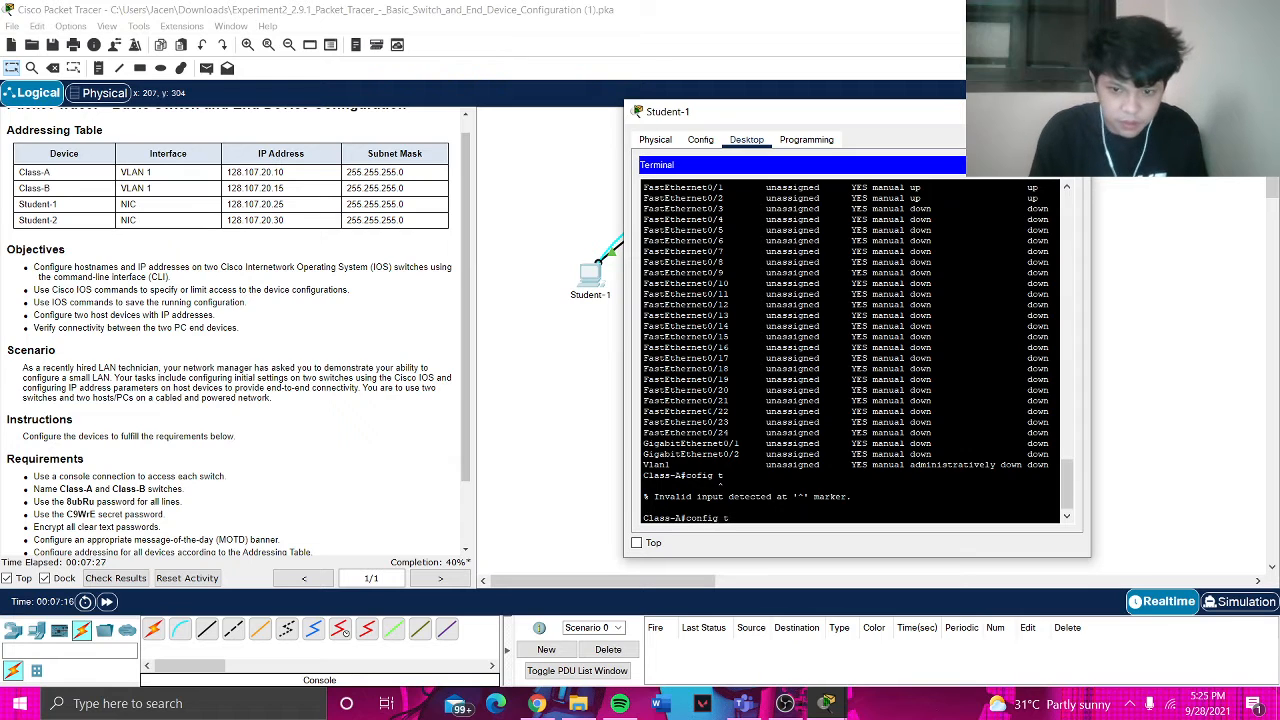
key(Return)
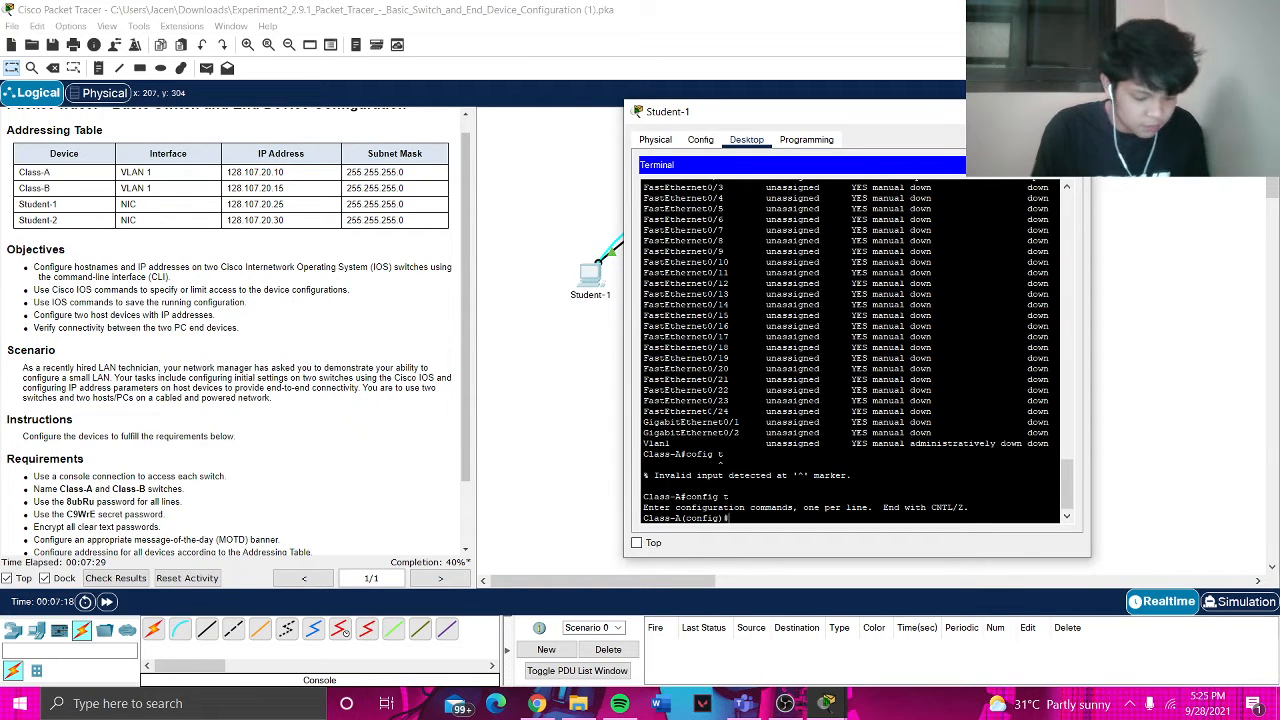
text(interface)
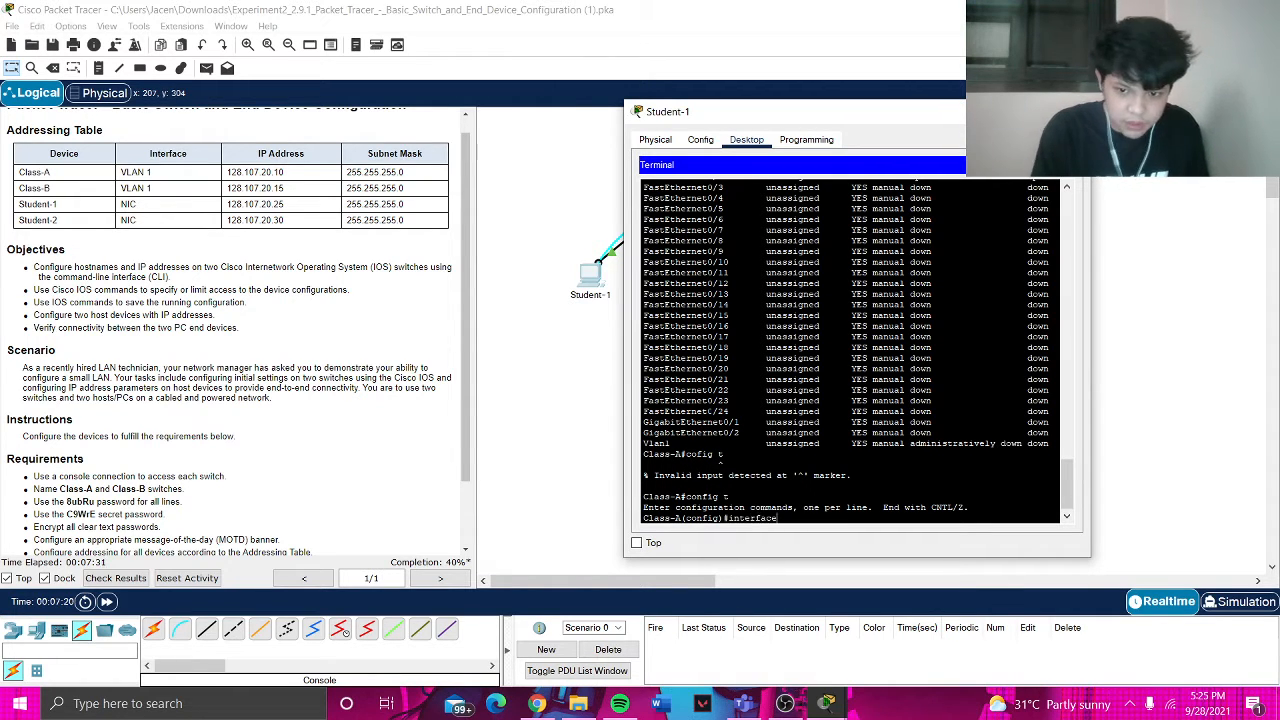
text( vlan 1)
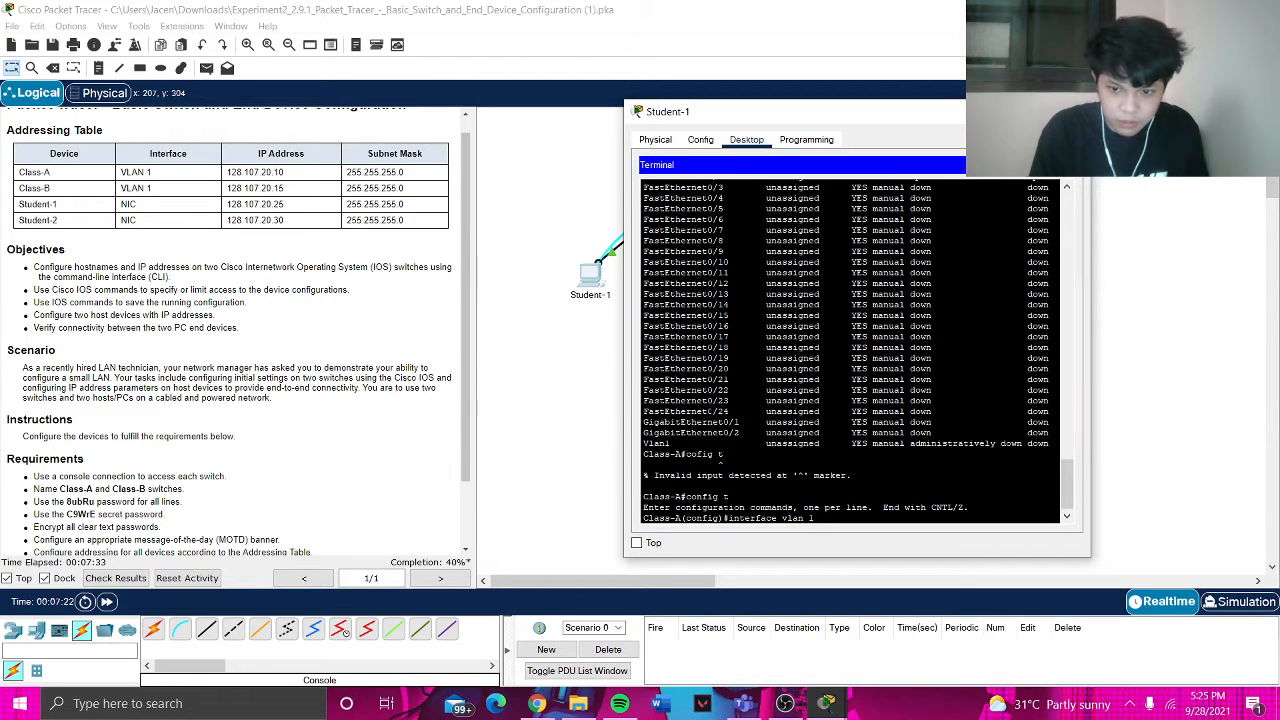
key(Return)
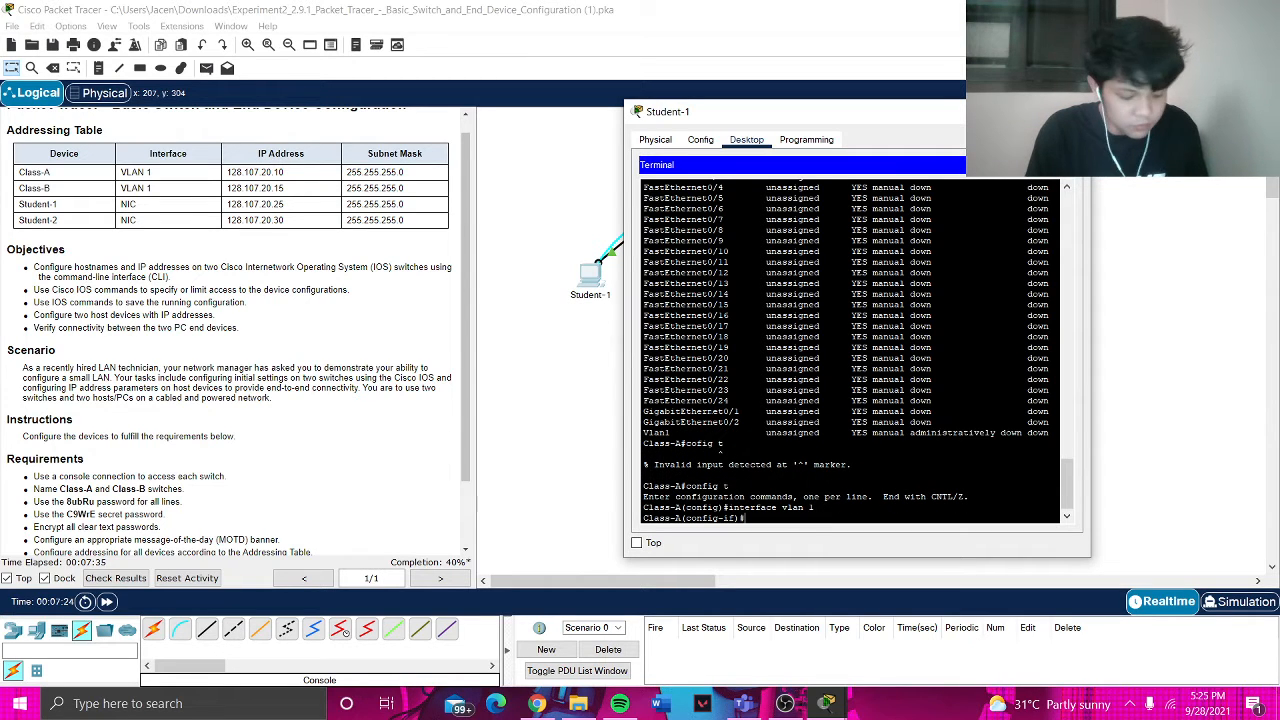
text(ip address )
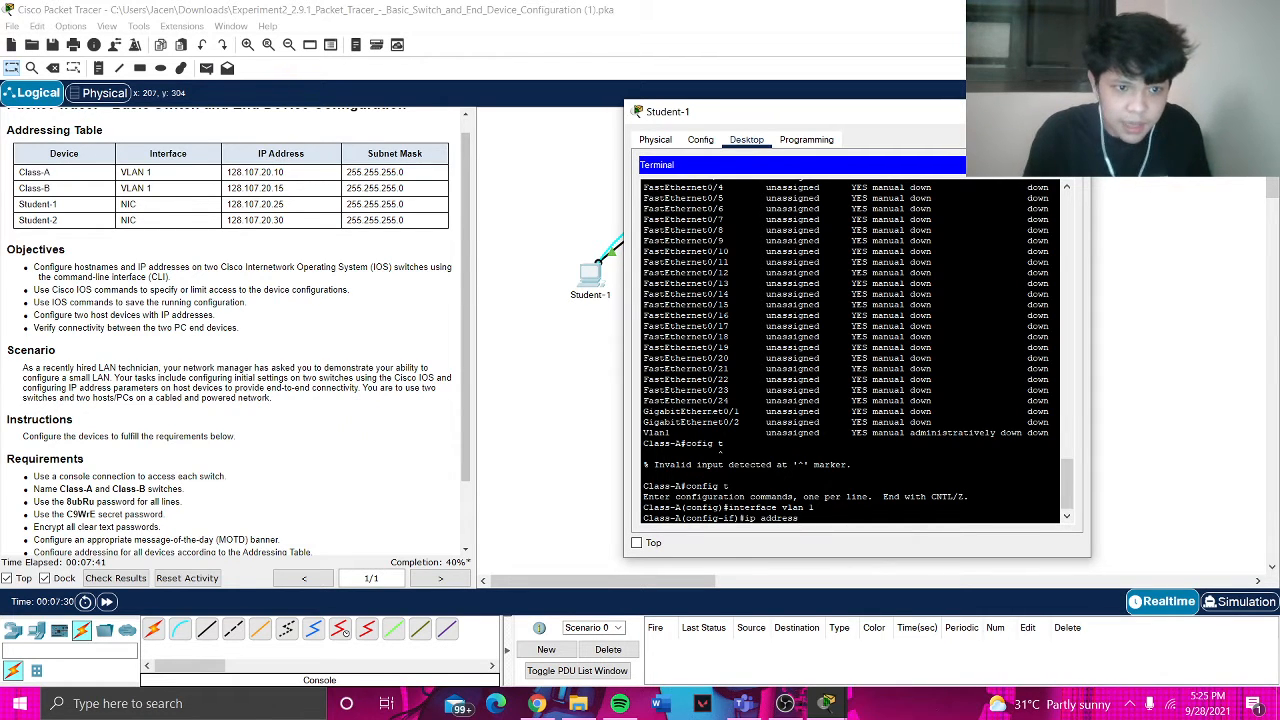
text(128.10)
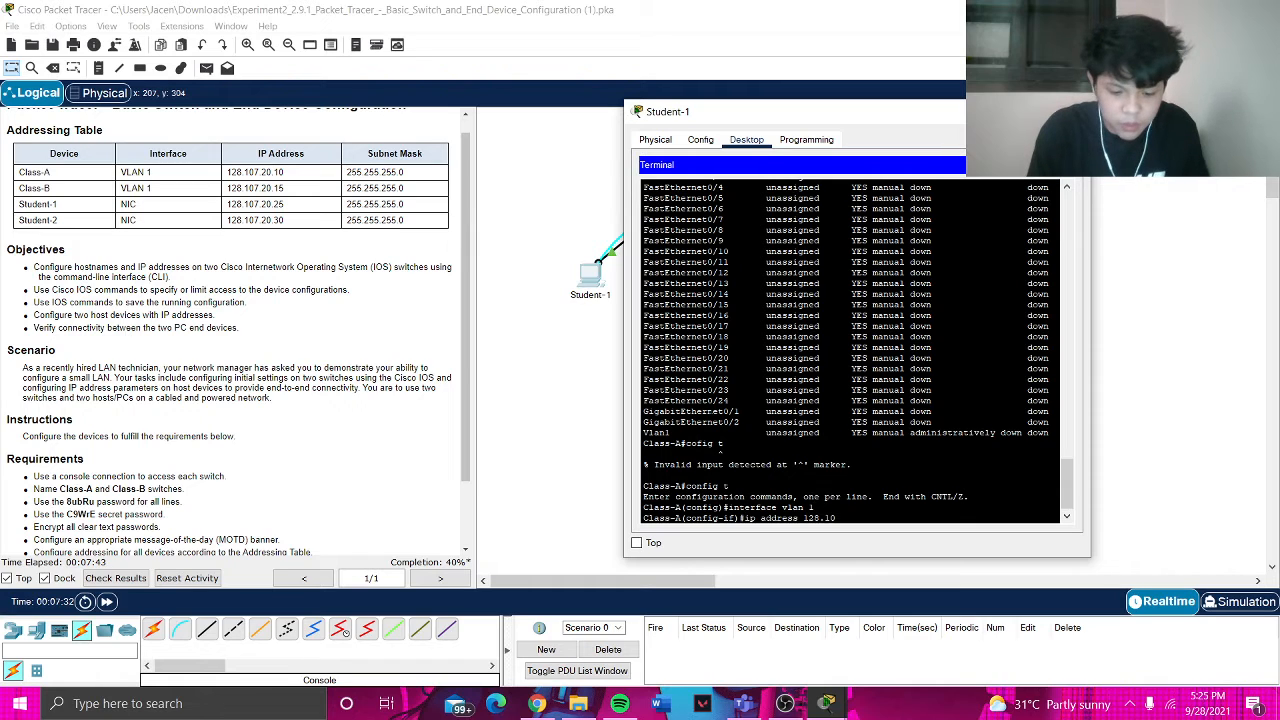
text(7.20.10)
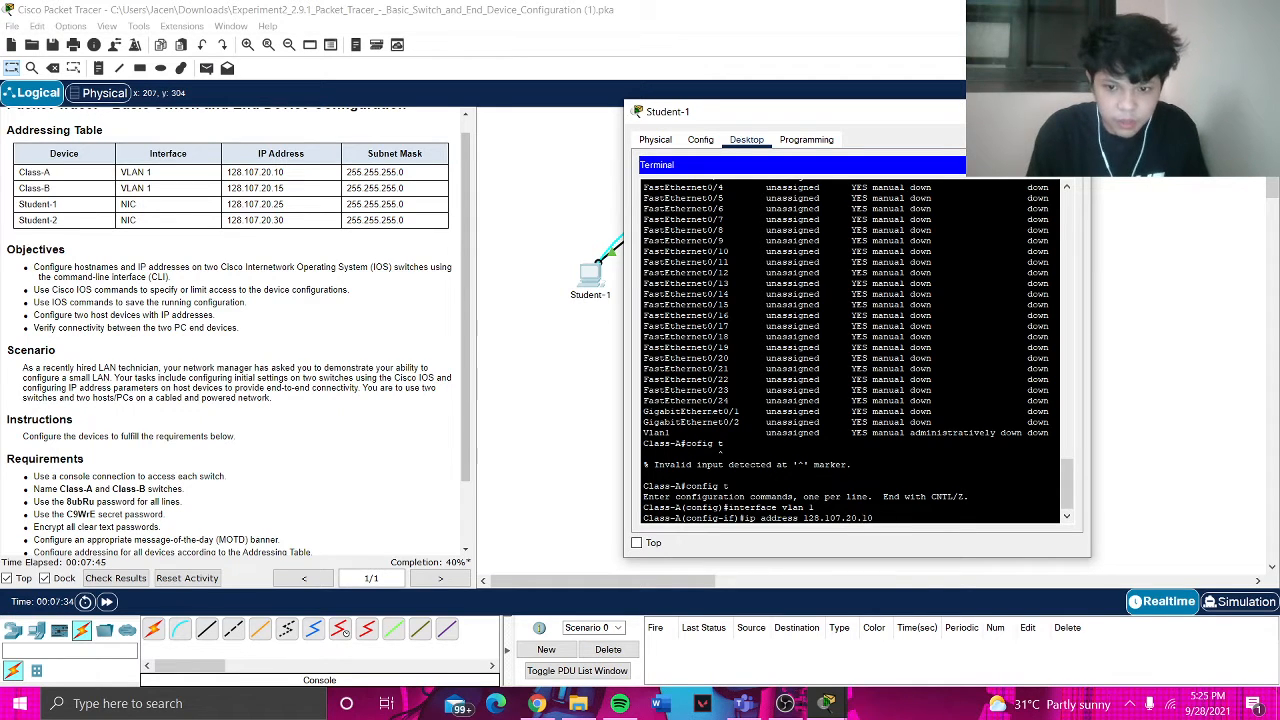
text( 25)
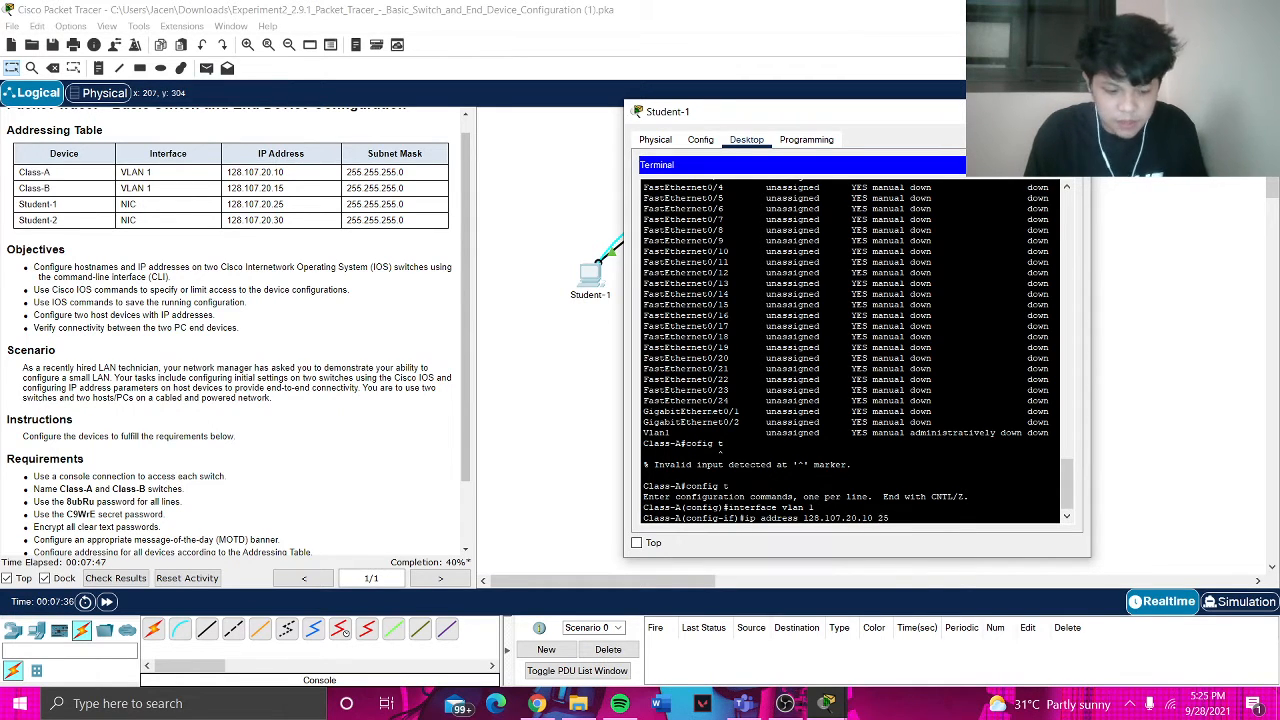
text(5.255.)
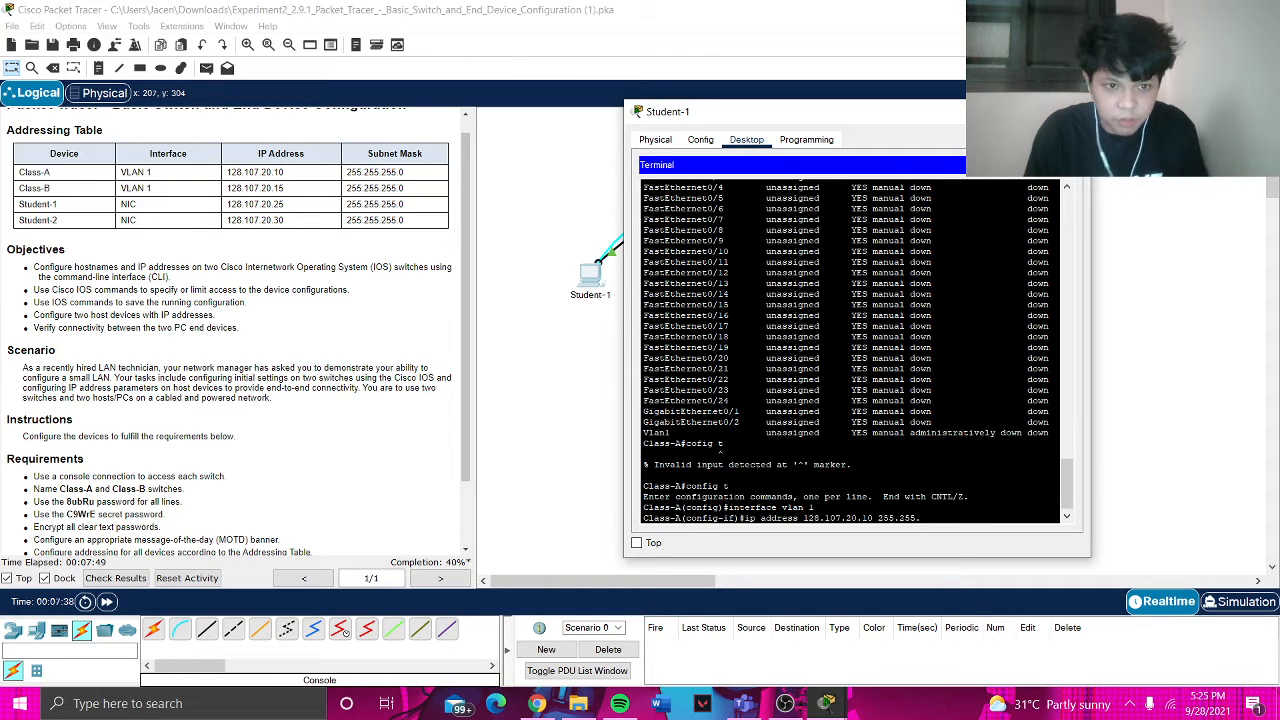
text(255.0)
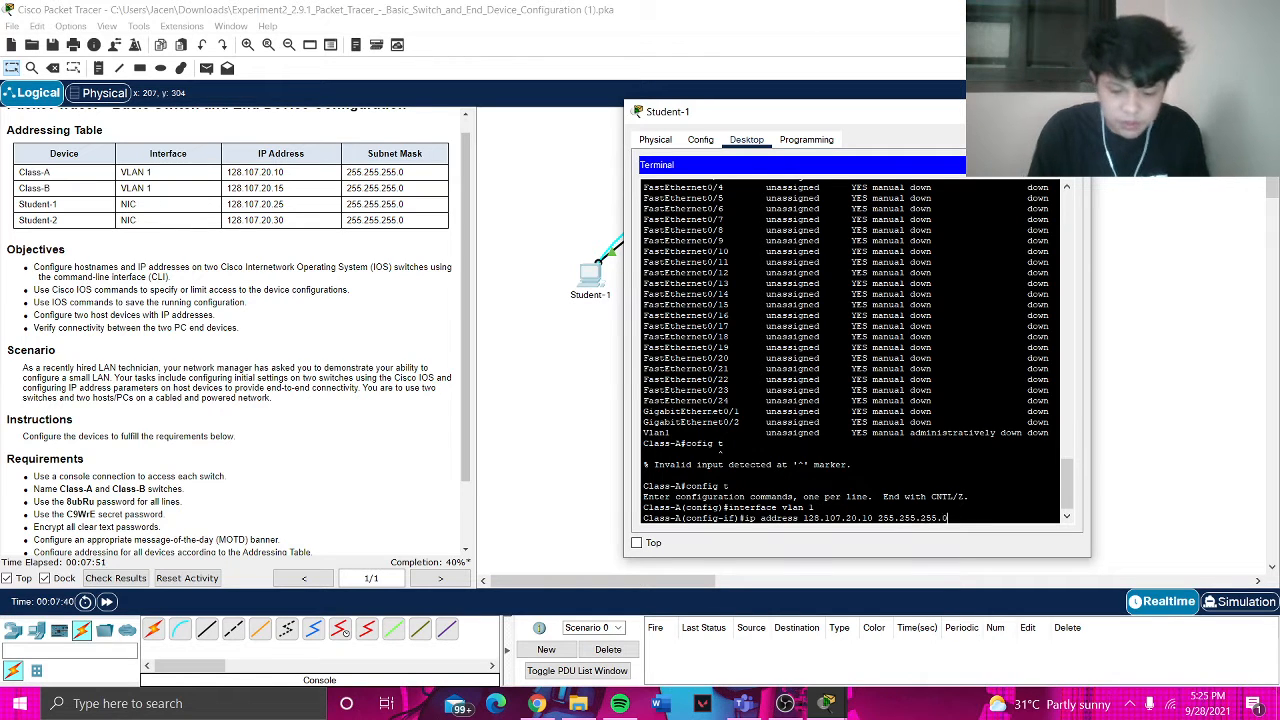
key(Return)
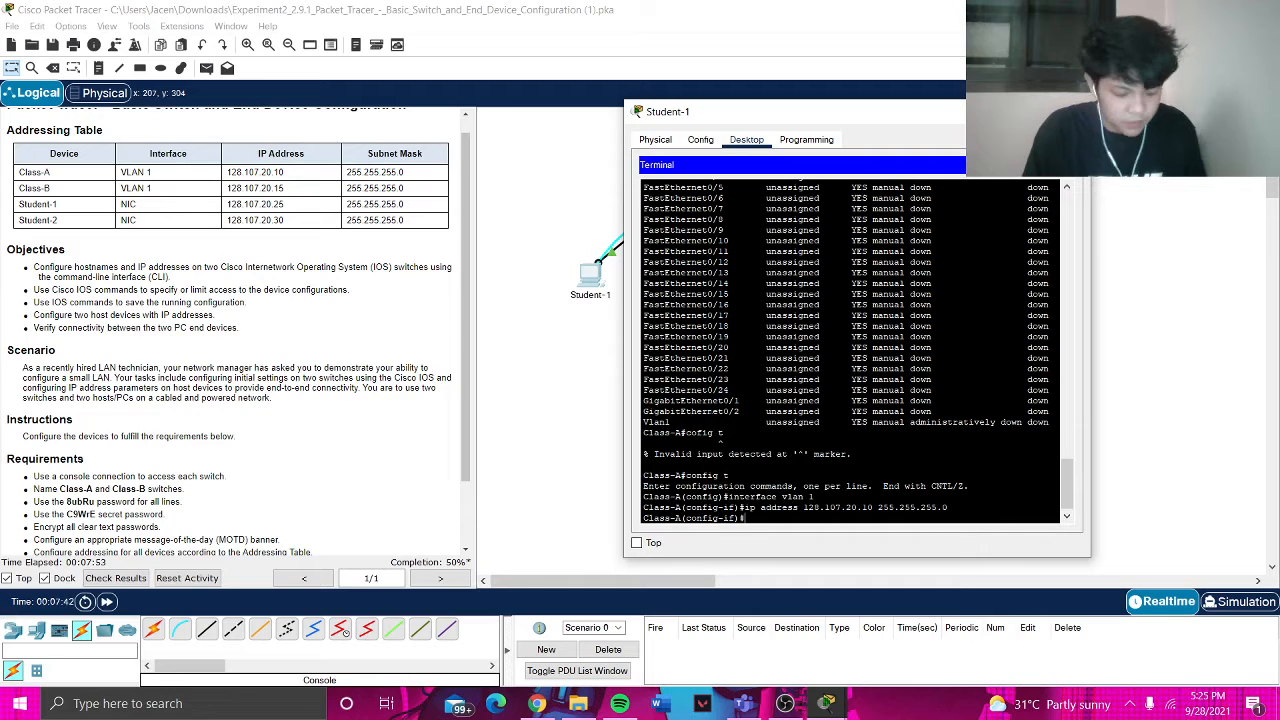
- Bring Vlan1 up with no shutdown and exit back to privileged mode
text(no)
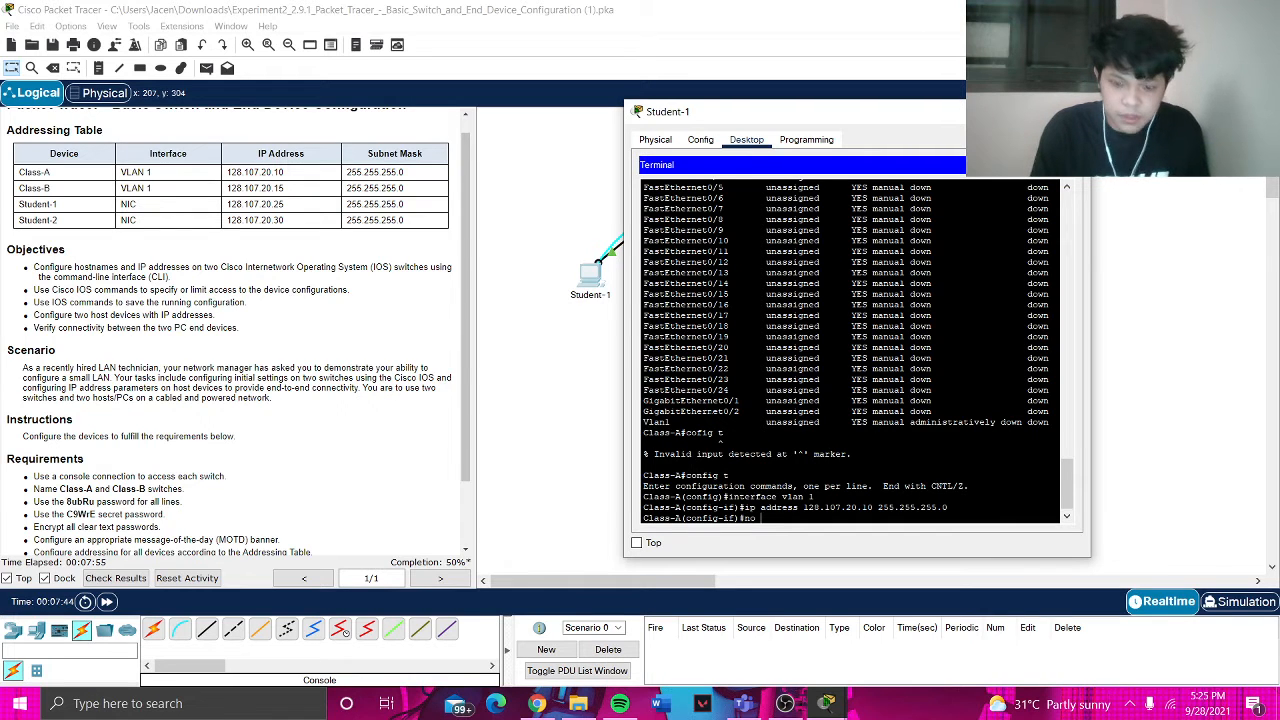
text( shutdo)
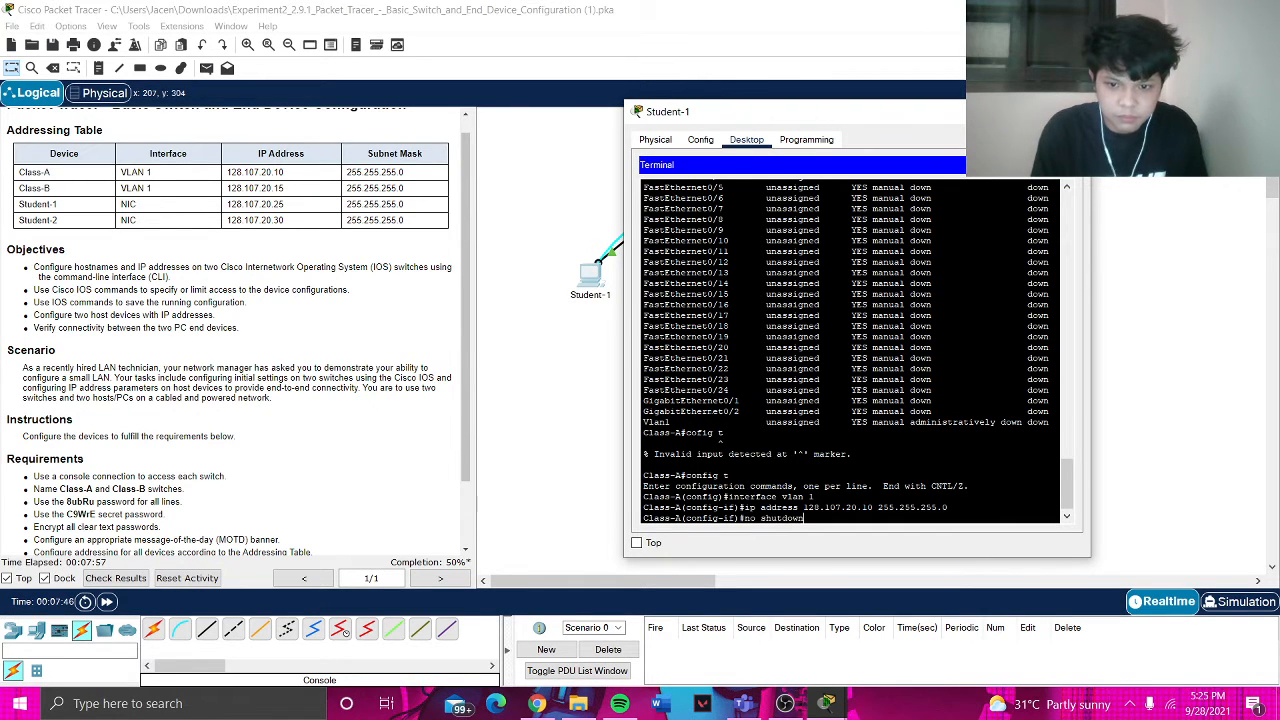
text(wn)
key(Return)
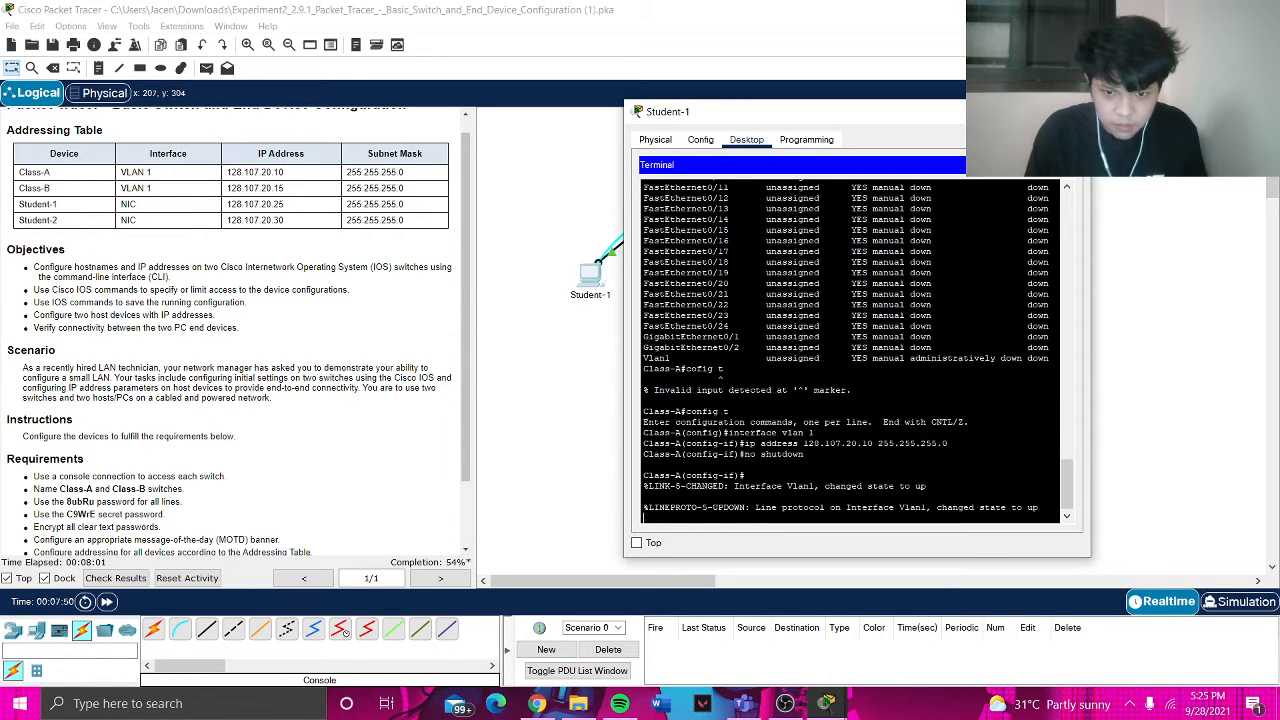
key(Return)
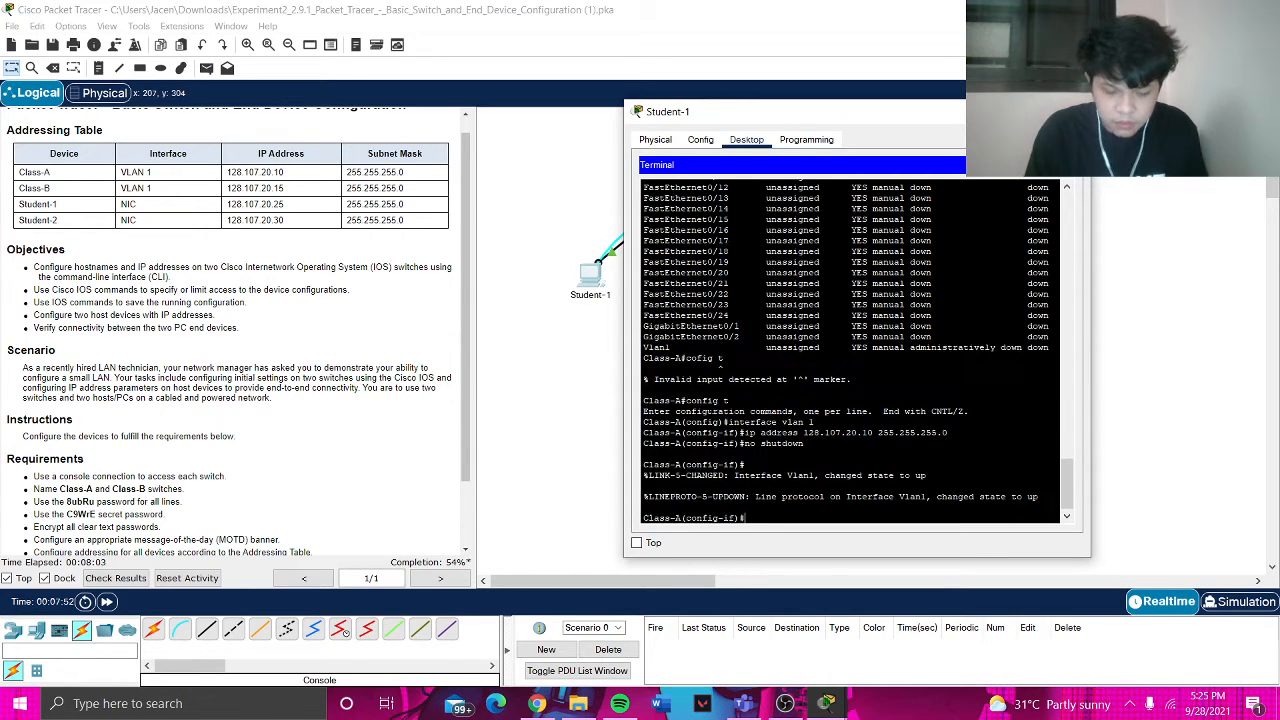
text(exit)
key(Return)
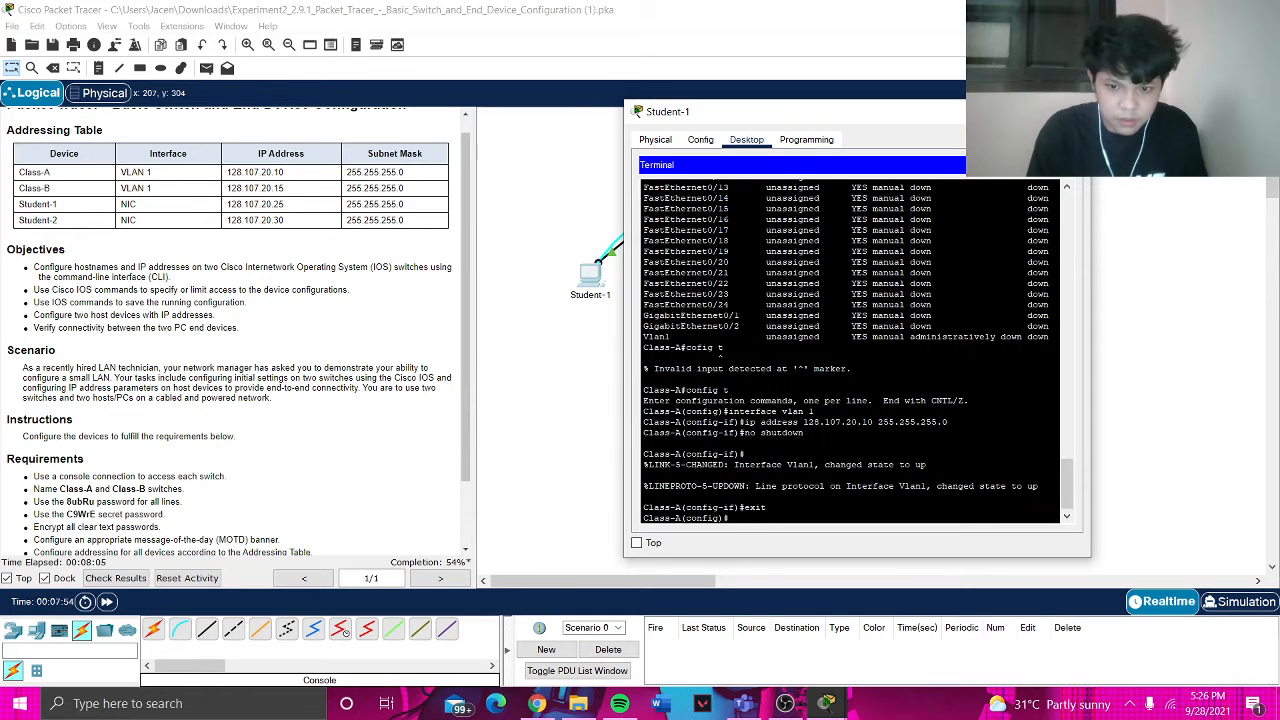
text(exit)
key(Return)
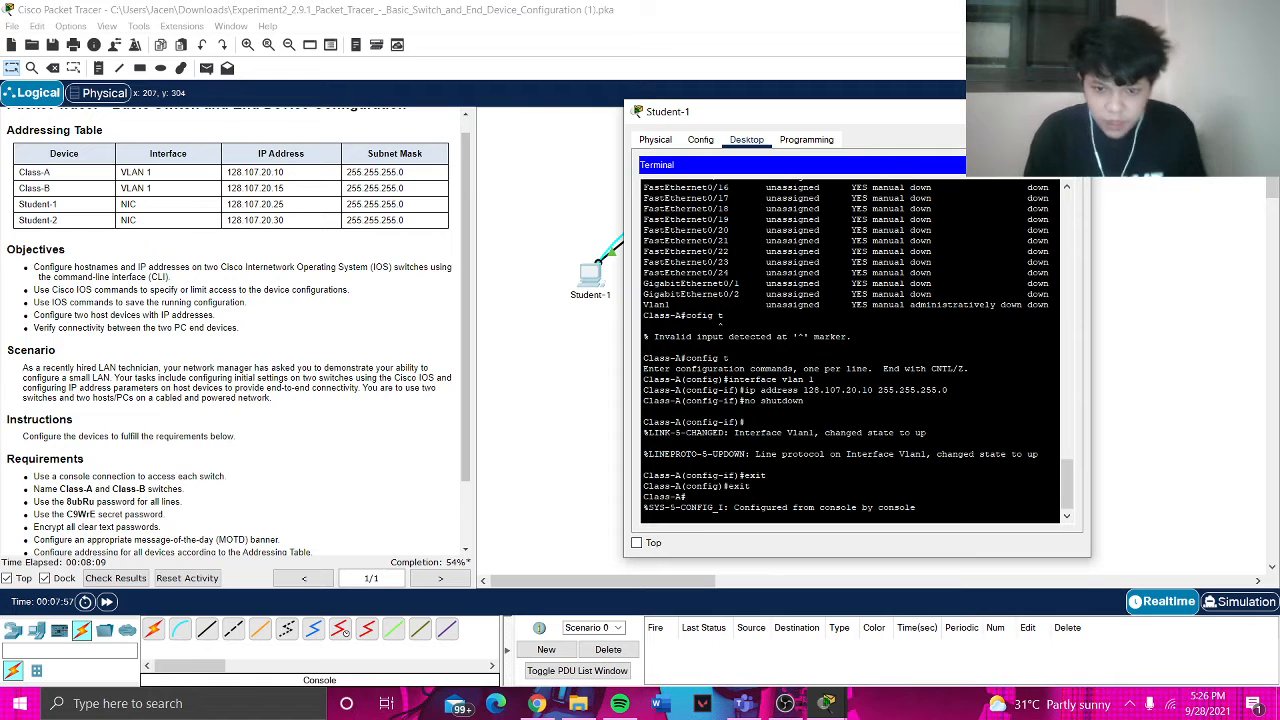
- List Class-A's running configuration with show run, paging to the Vlan1 128.107.20.10 entry at the end
text(show run)
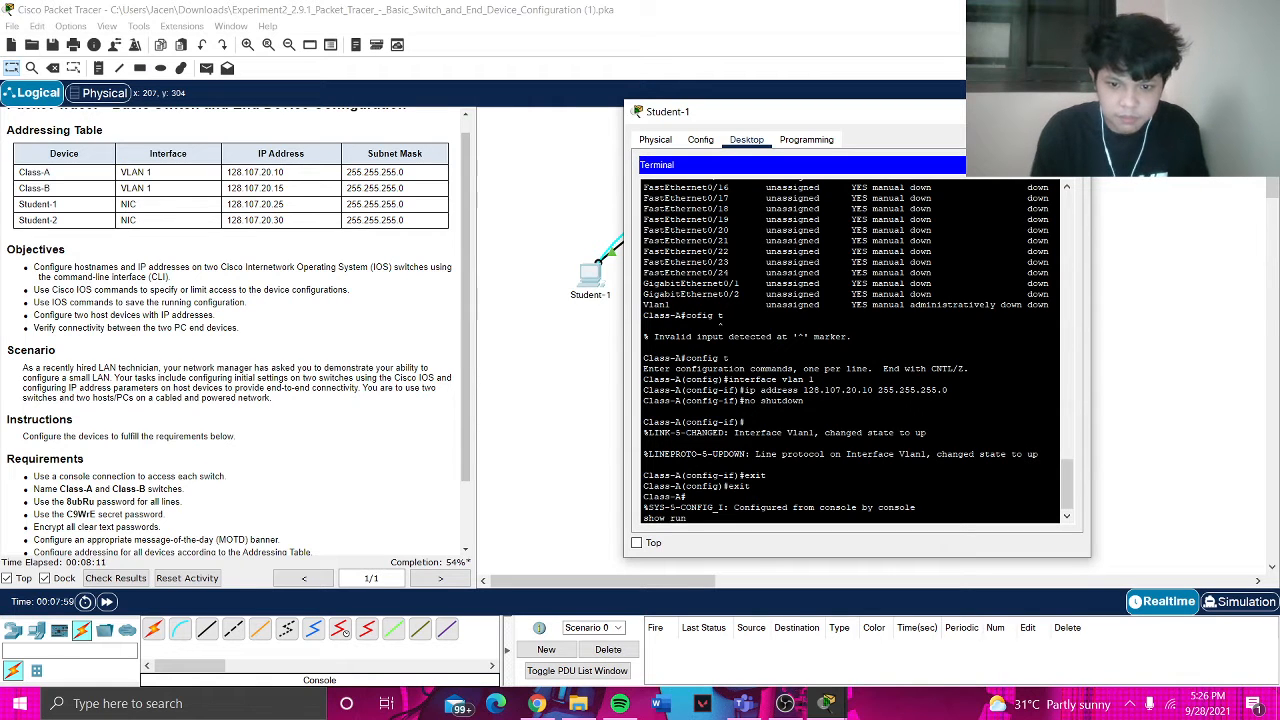
key(Return)
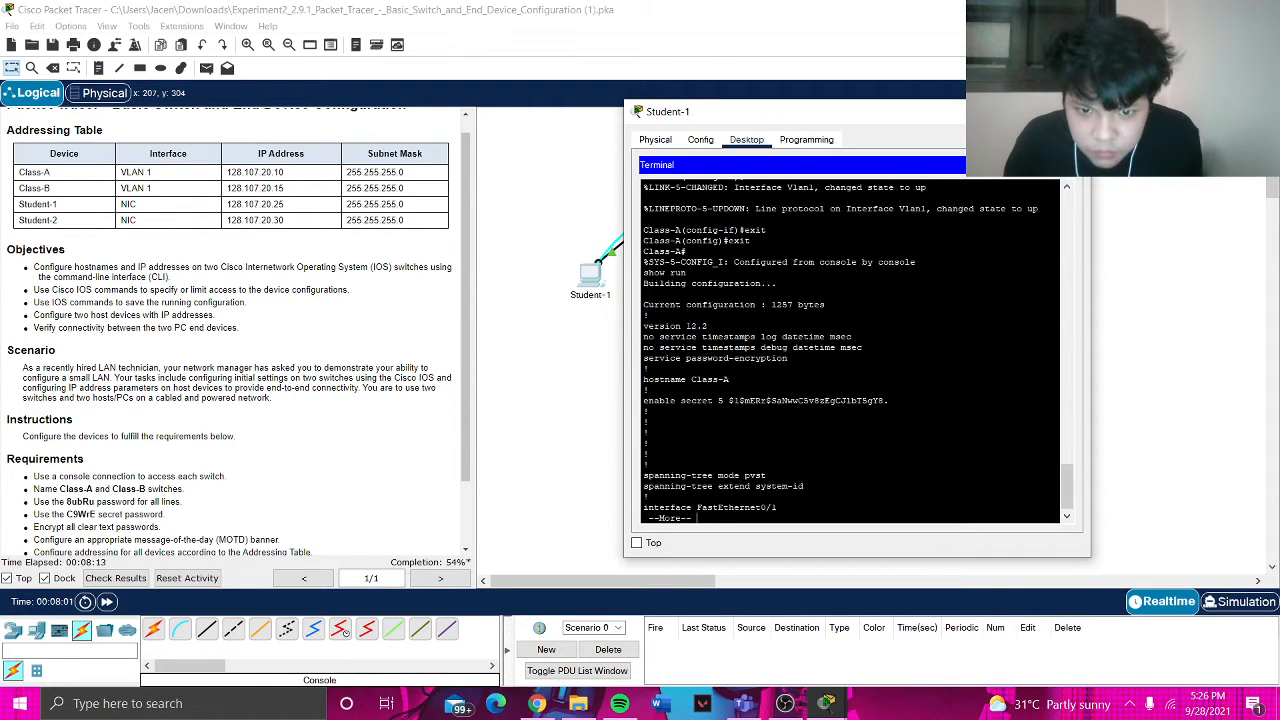
scroll(850, 350, up, 5)
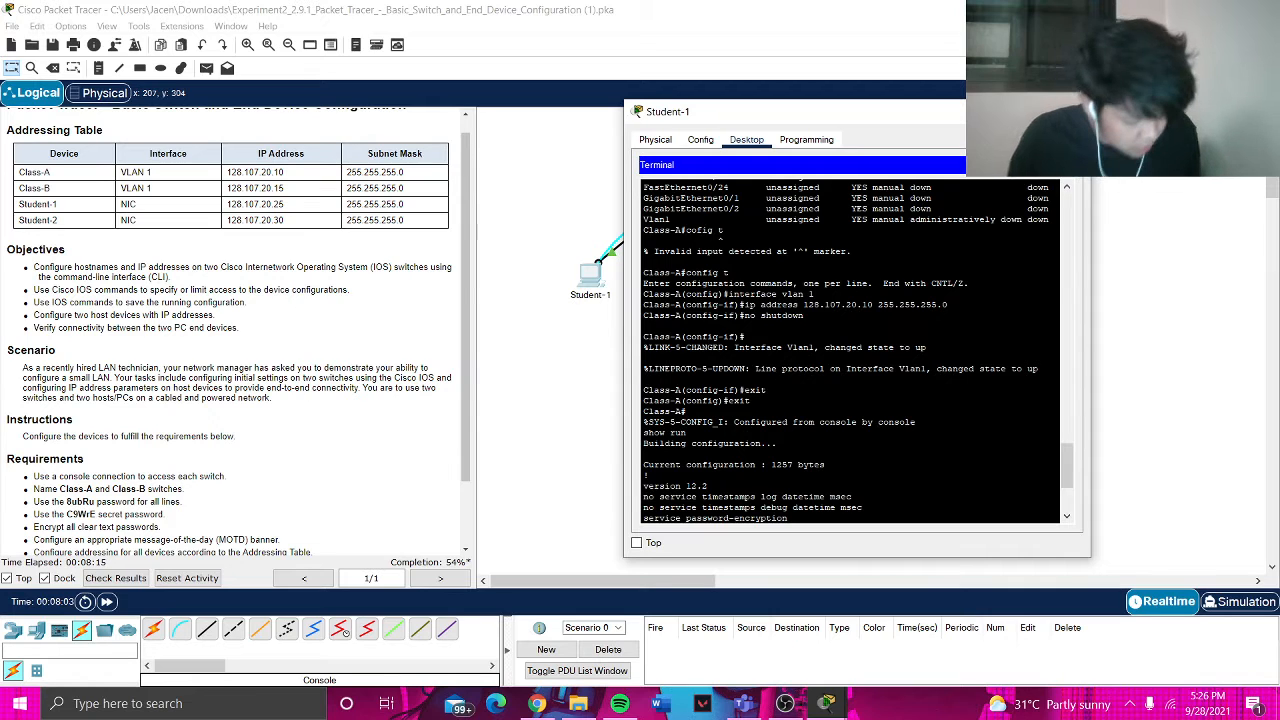
scroll(850, 350, down, 5)
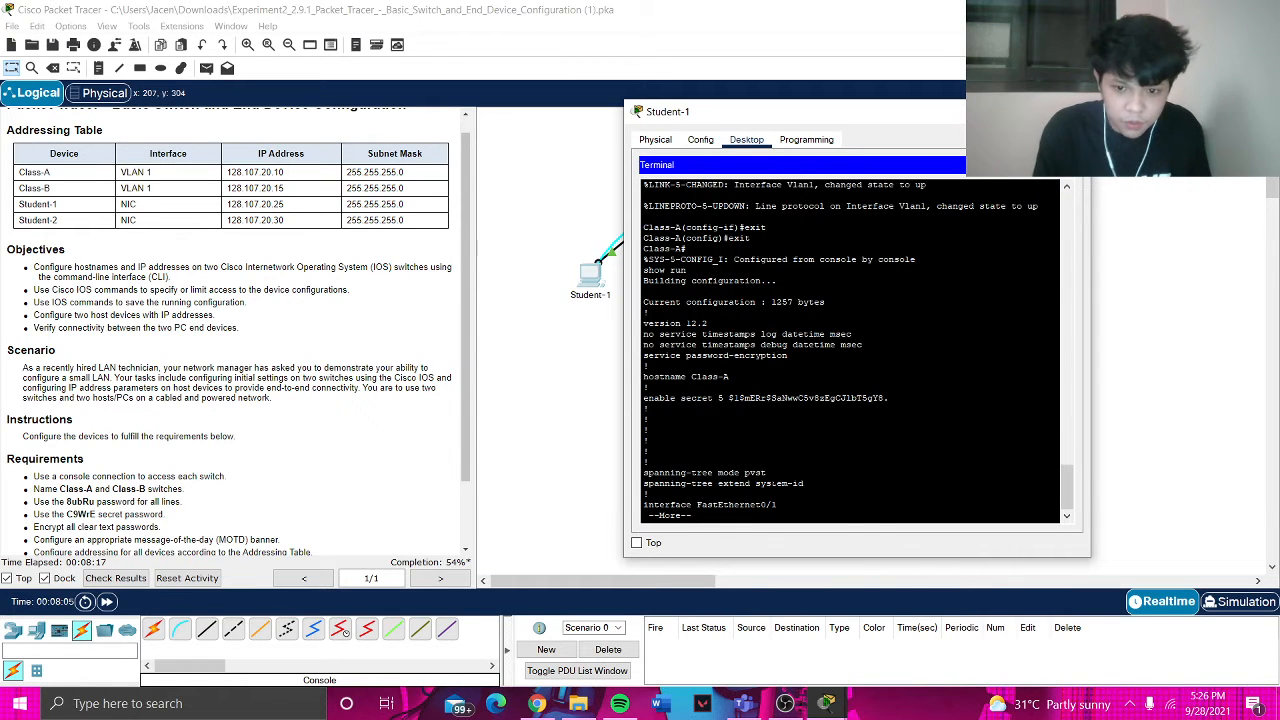
key(space)
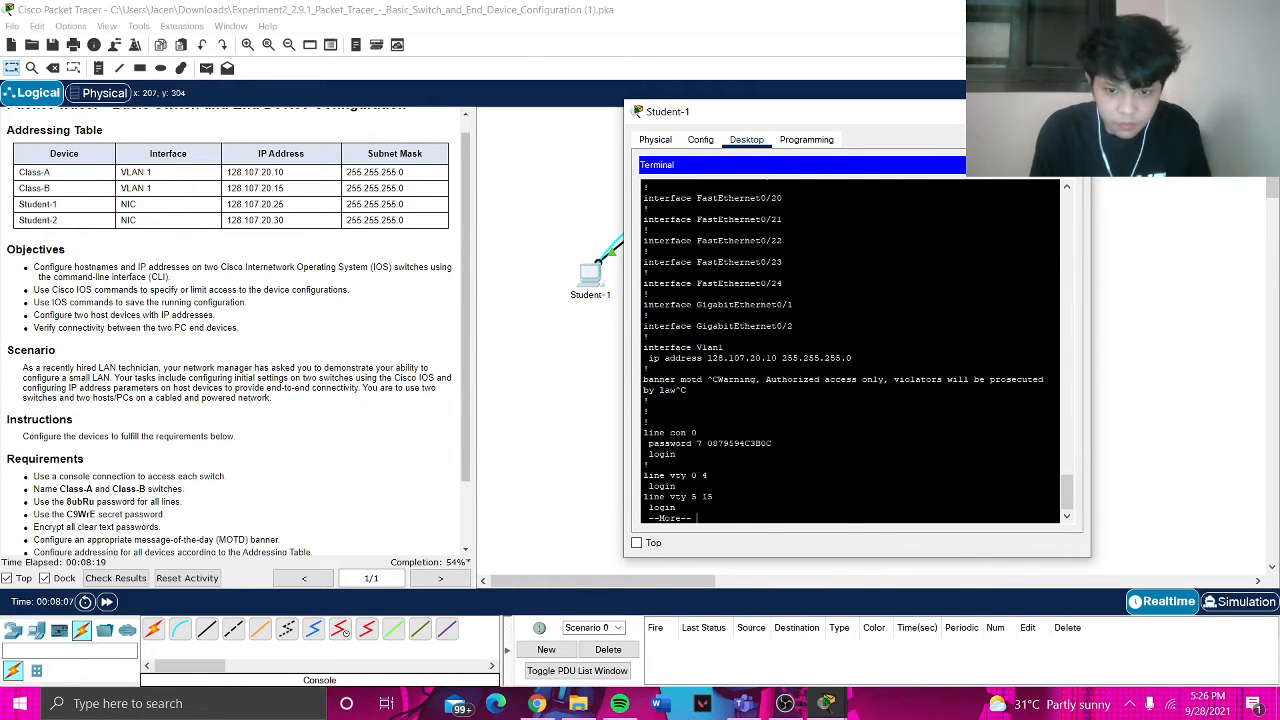
key(space)
text(sh)
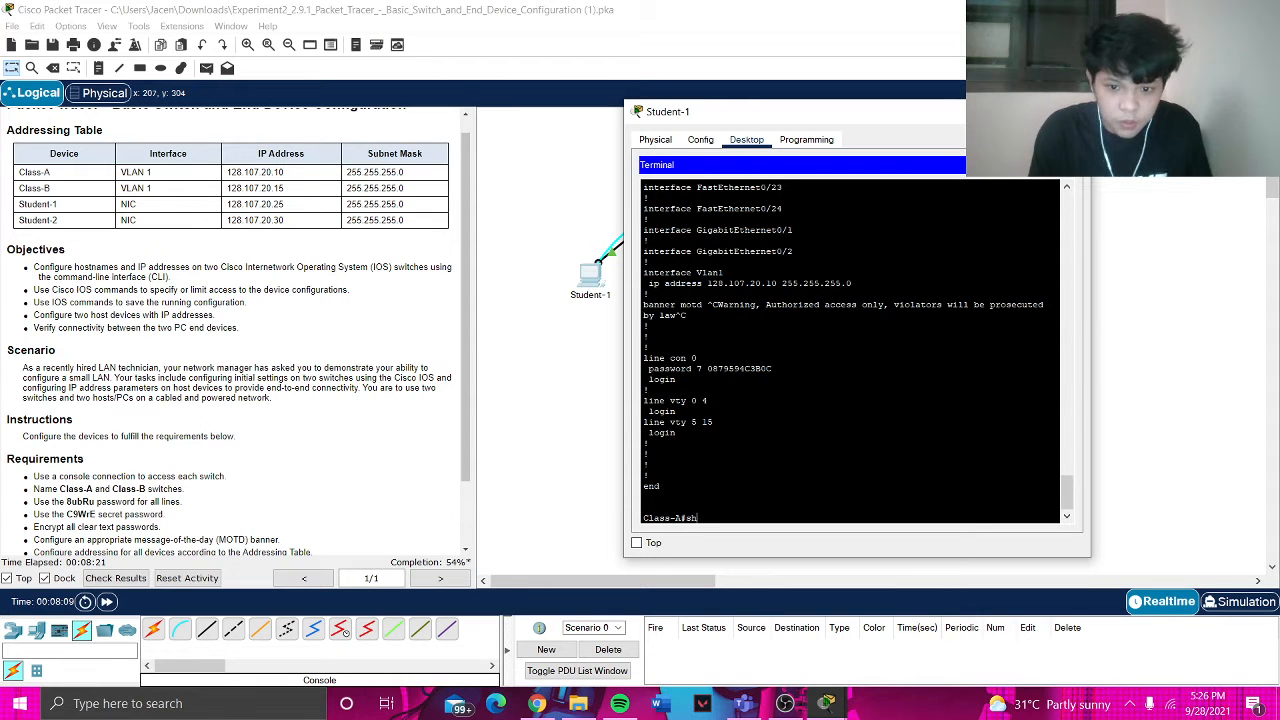
text(ow)
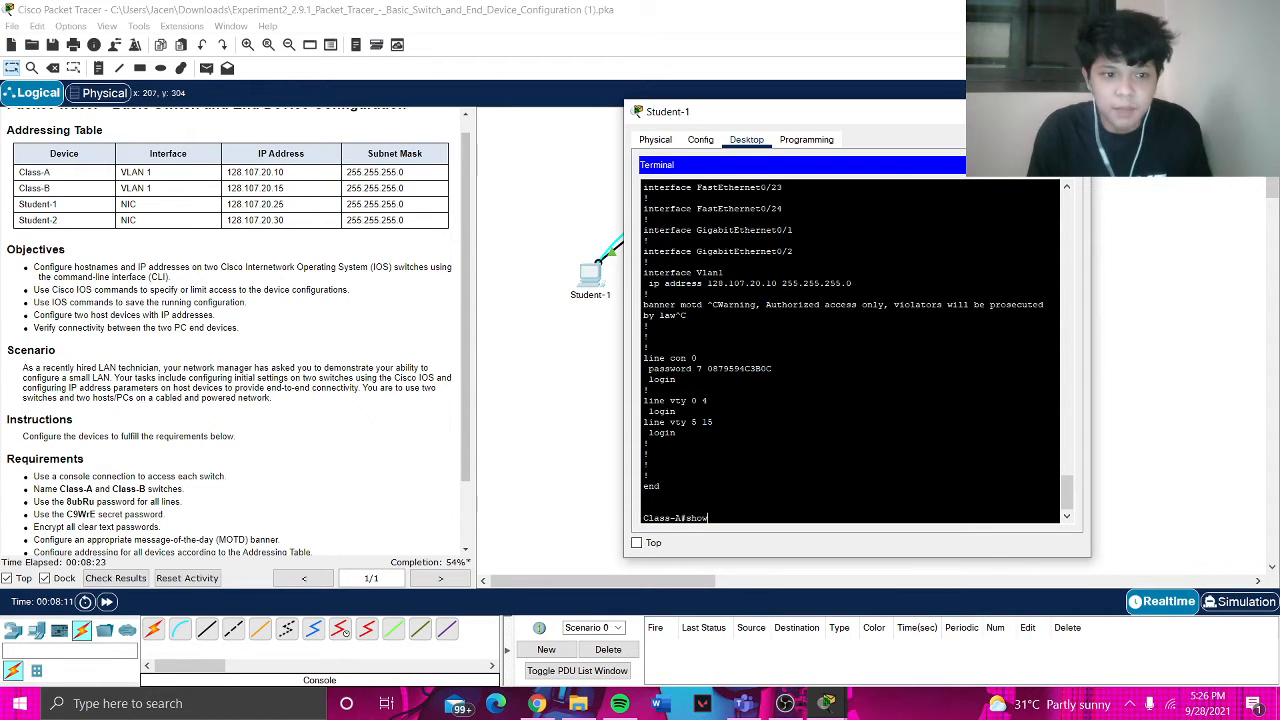
text( ip in)
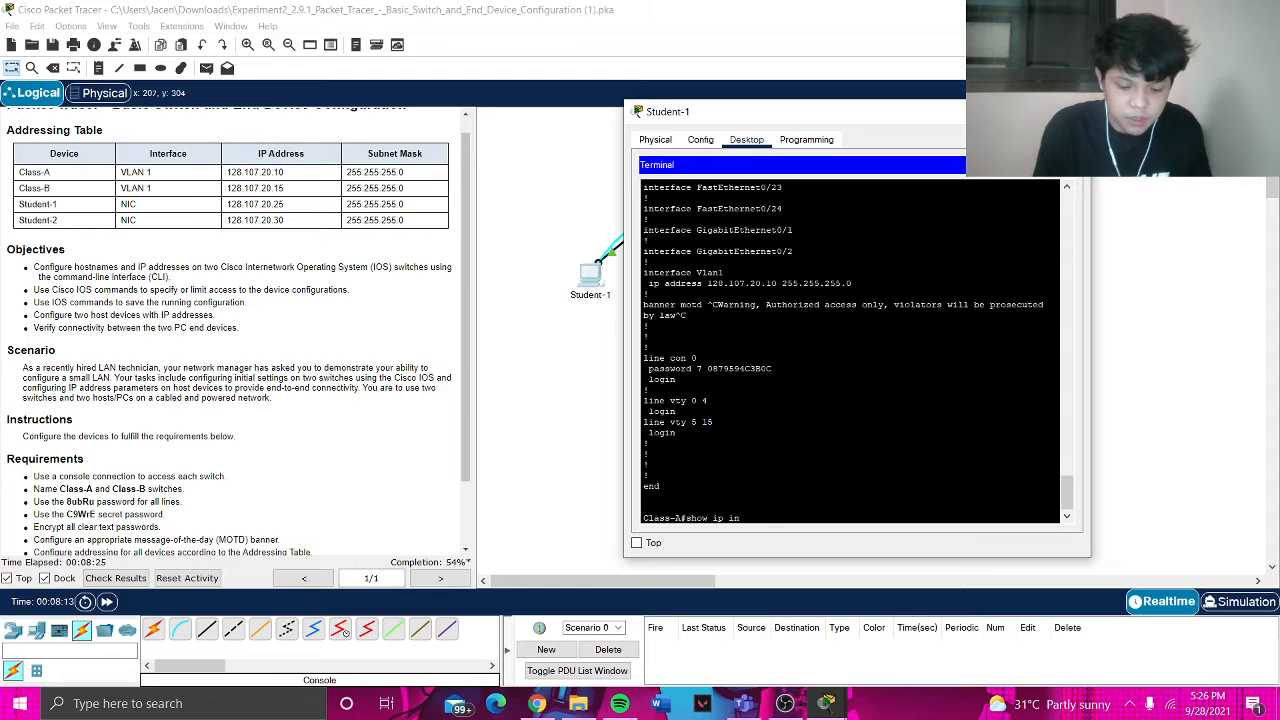
text(terface brief)
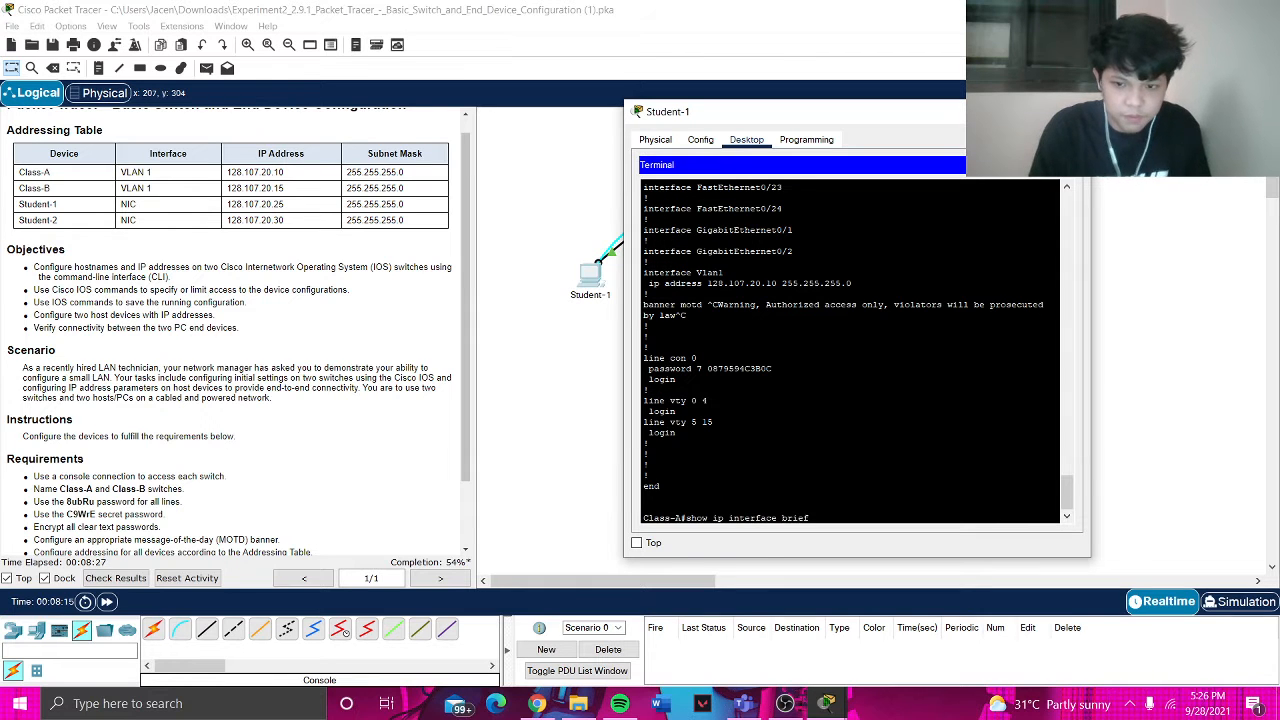
- Confirm Vlan1 is up at 128.107.20.10 and that no startup-config is present yet
key(Return)
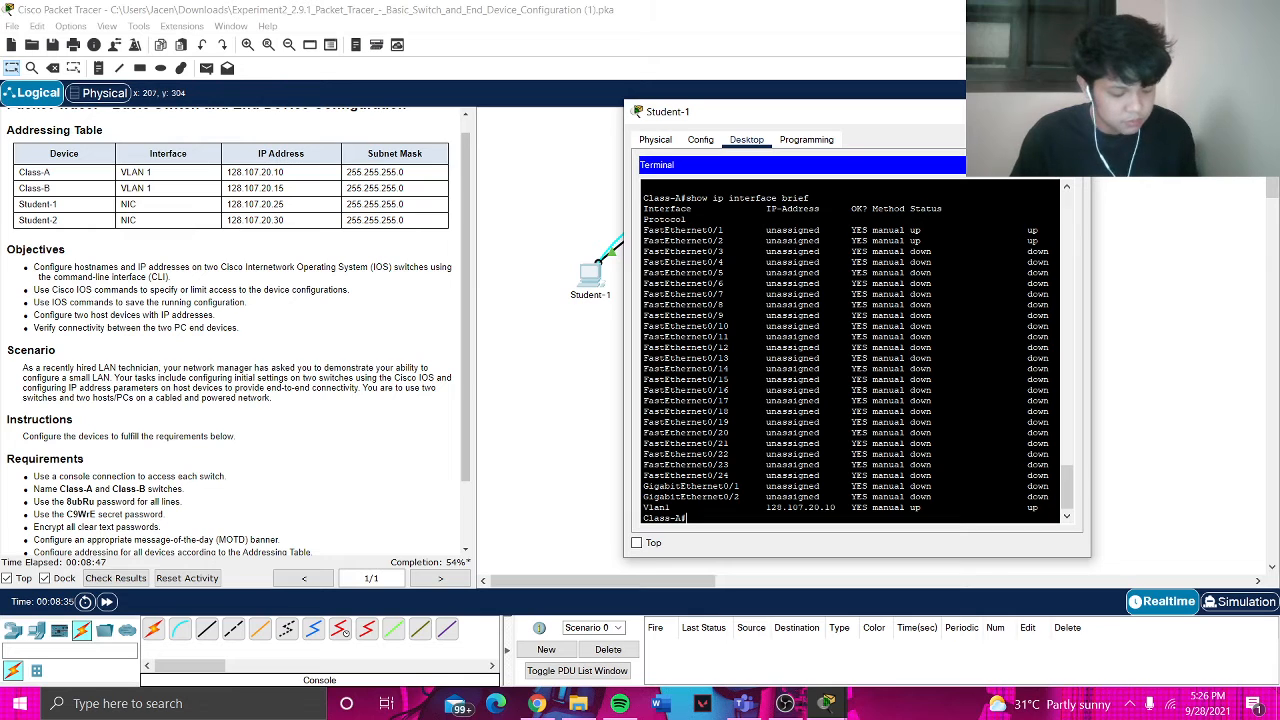
text(show start)
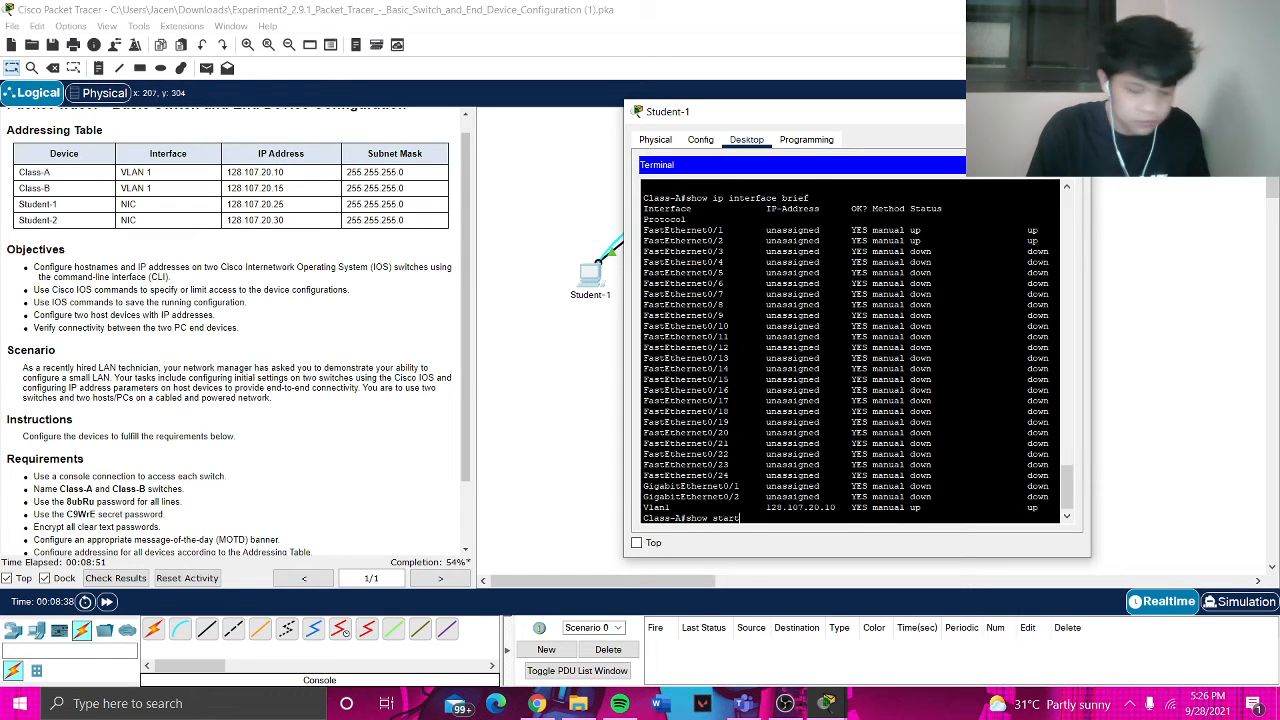
key(Return)
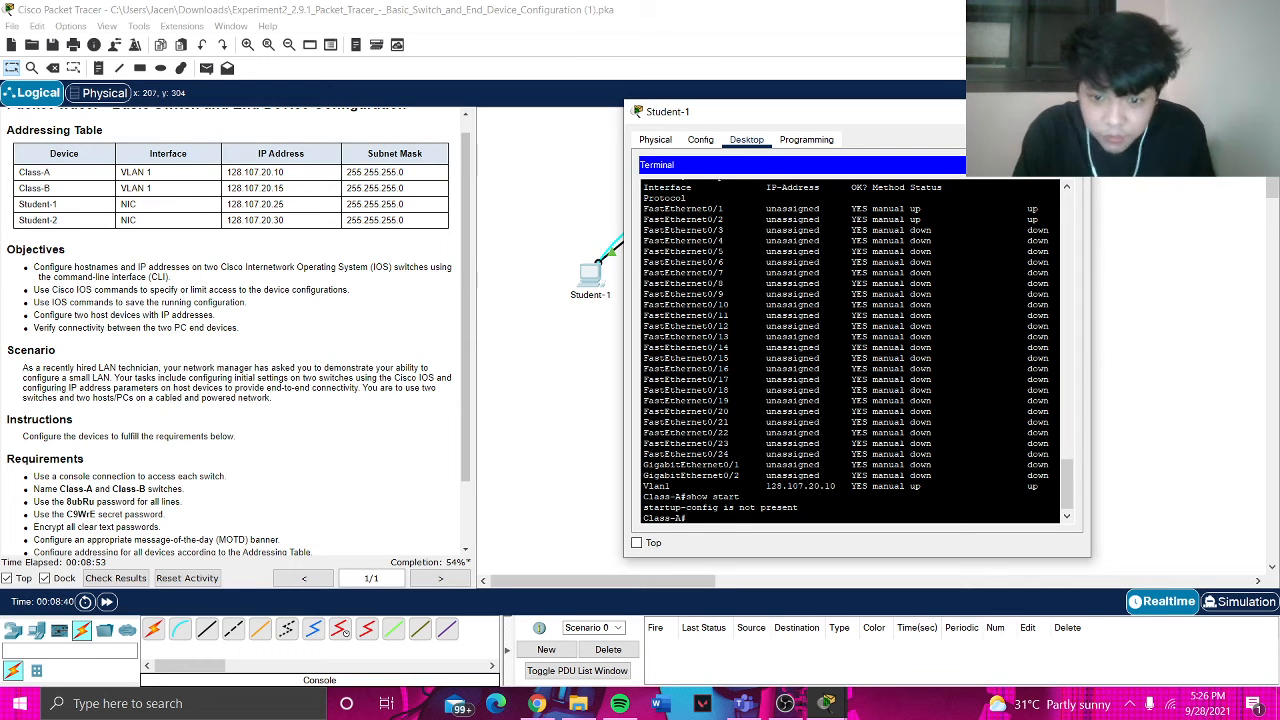
- List Class-A's running configuration again, paging through to its end
text(show run)
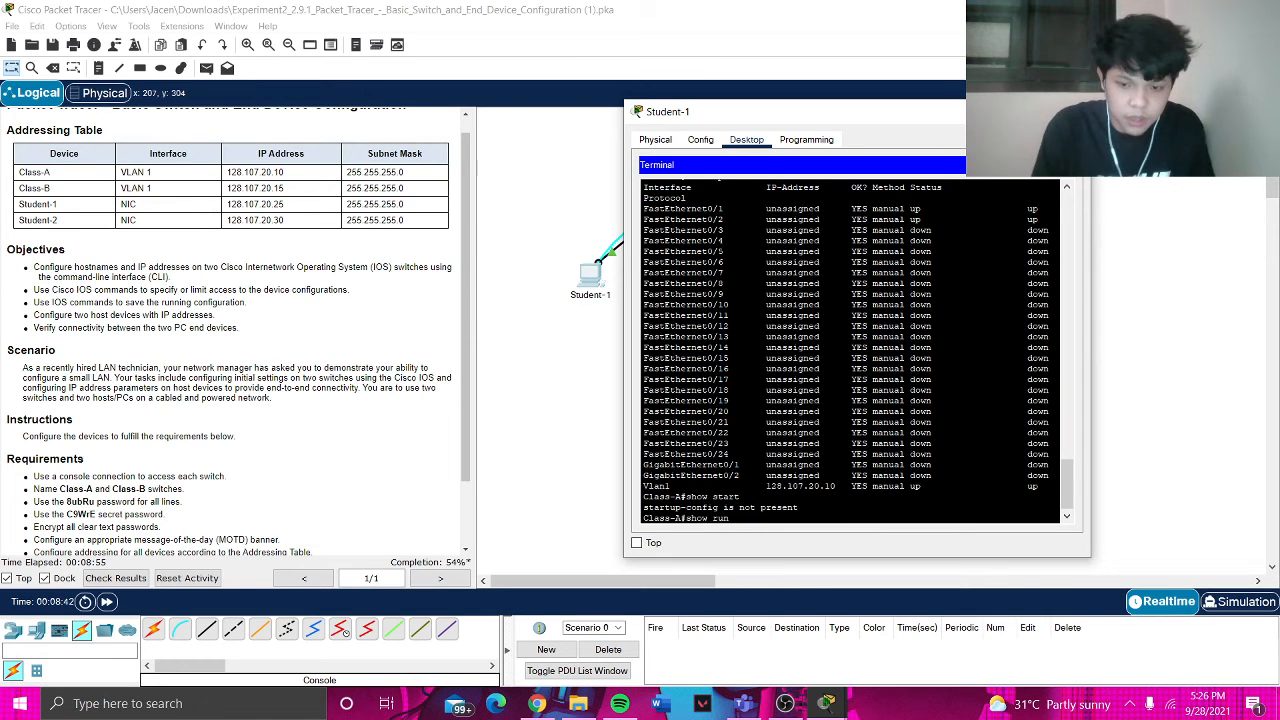
key(Return)
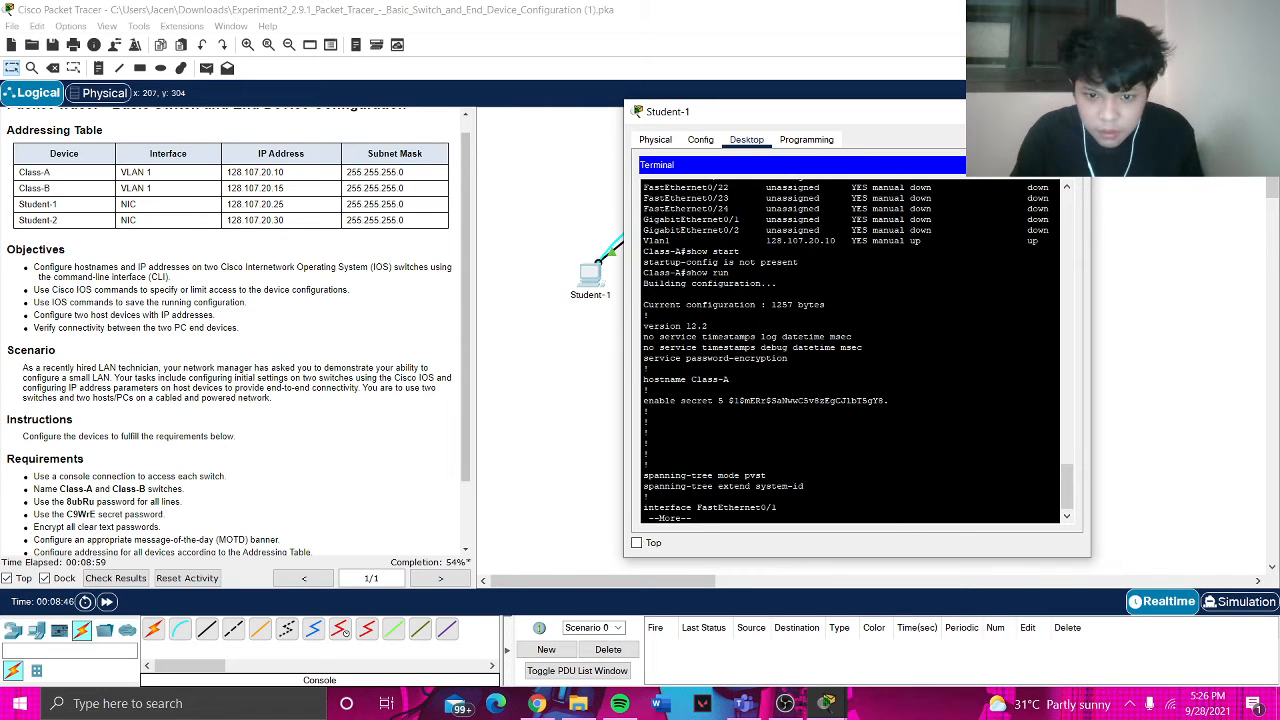
key(space)
key(space)
key(space)
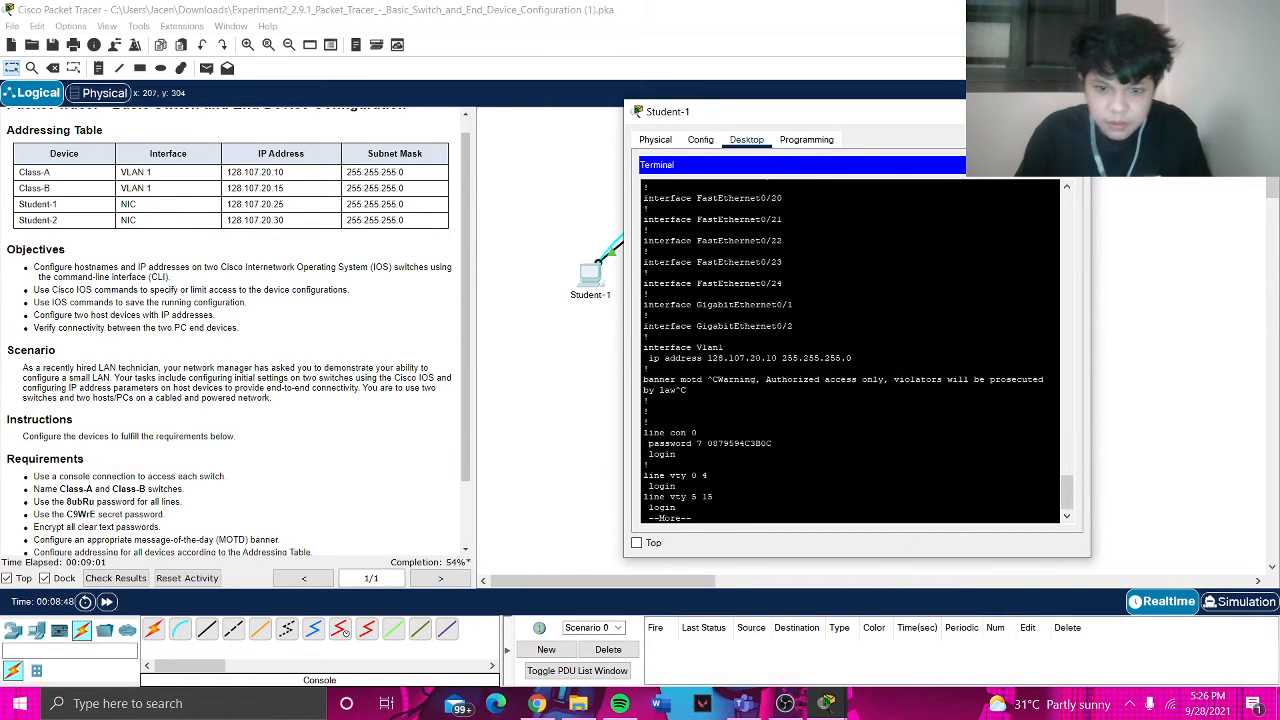
key(space)
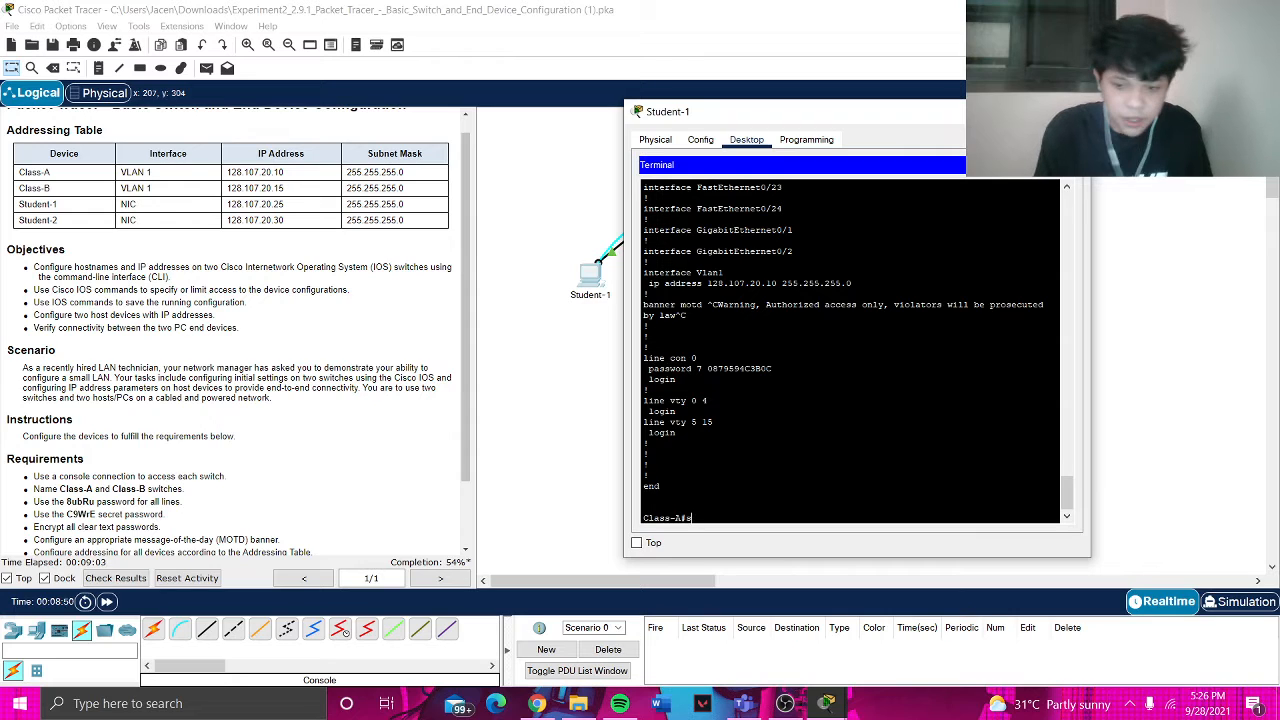
- Save the running configuration to startup-config with copy run start
text(copy run )
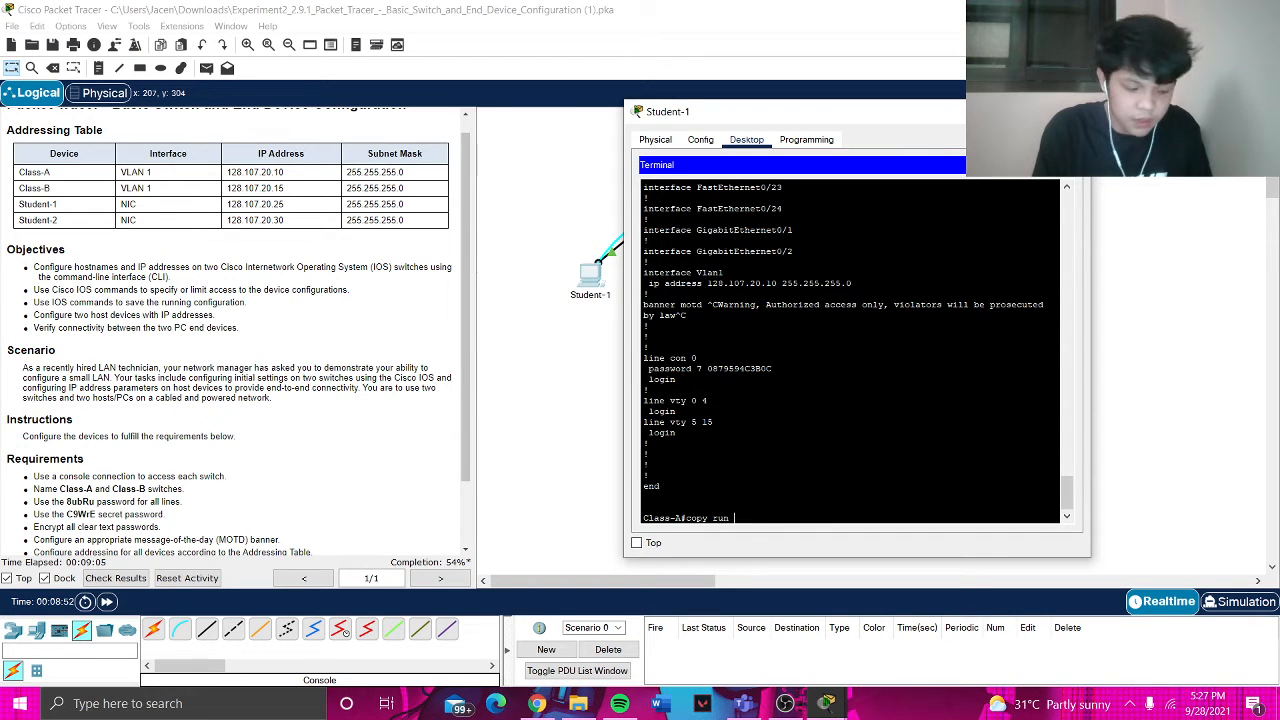
text(start)
key(Return)
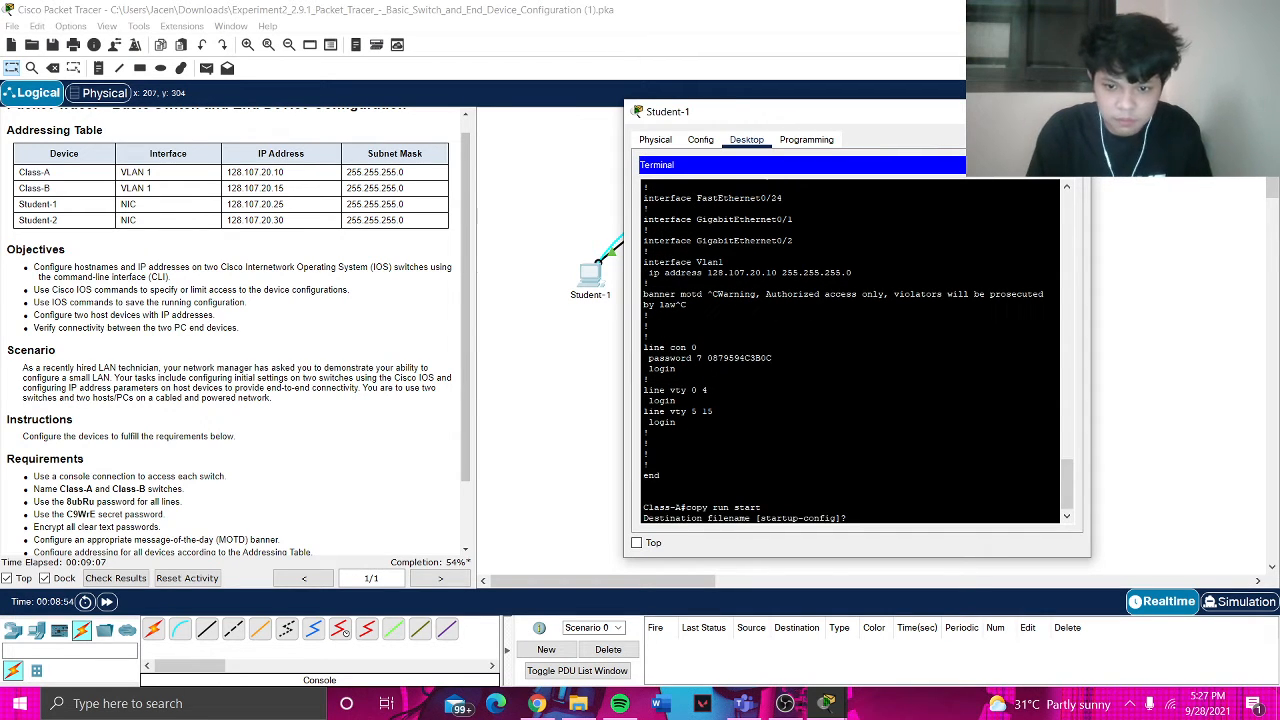
key(Return)
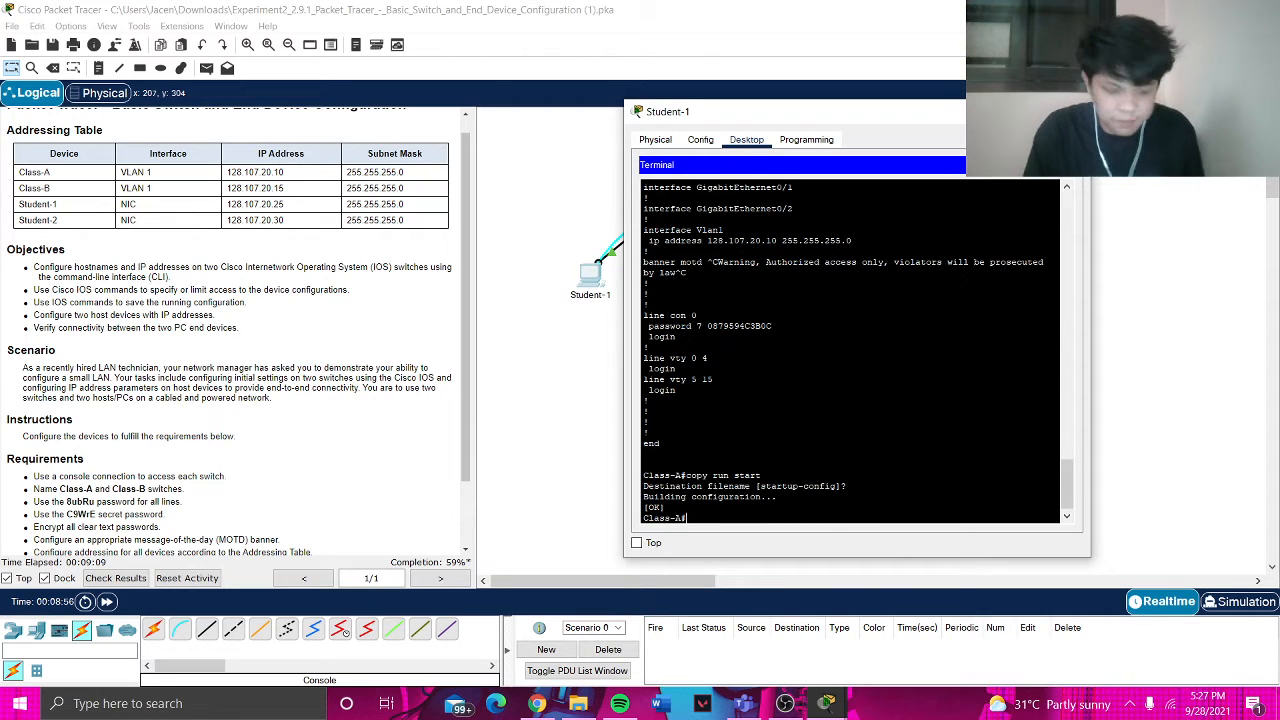
- Display the saved 1257-byte startup configuration and page through it
text(show s)
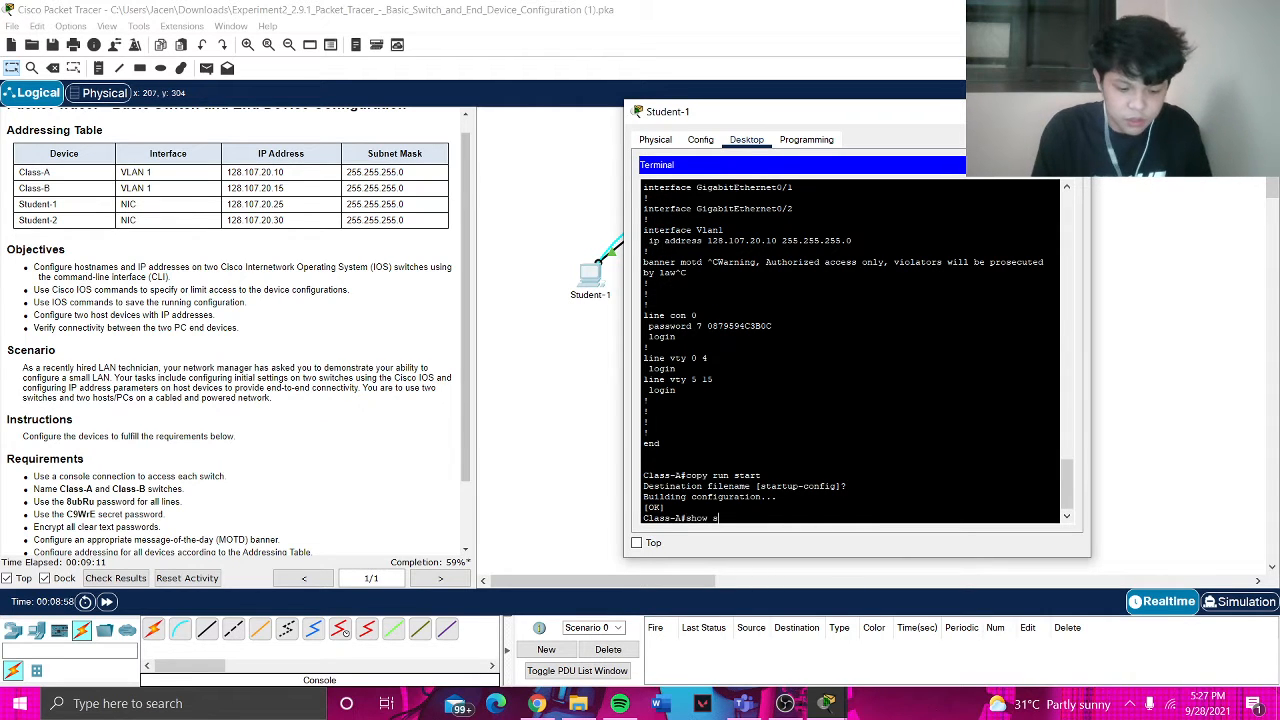
text(tart)
key(Return)
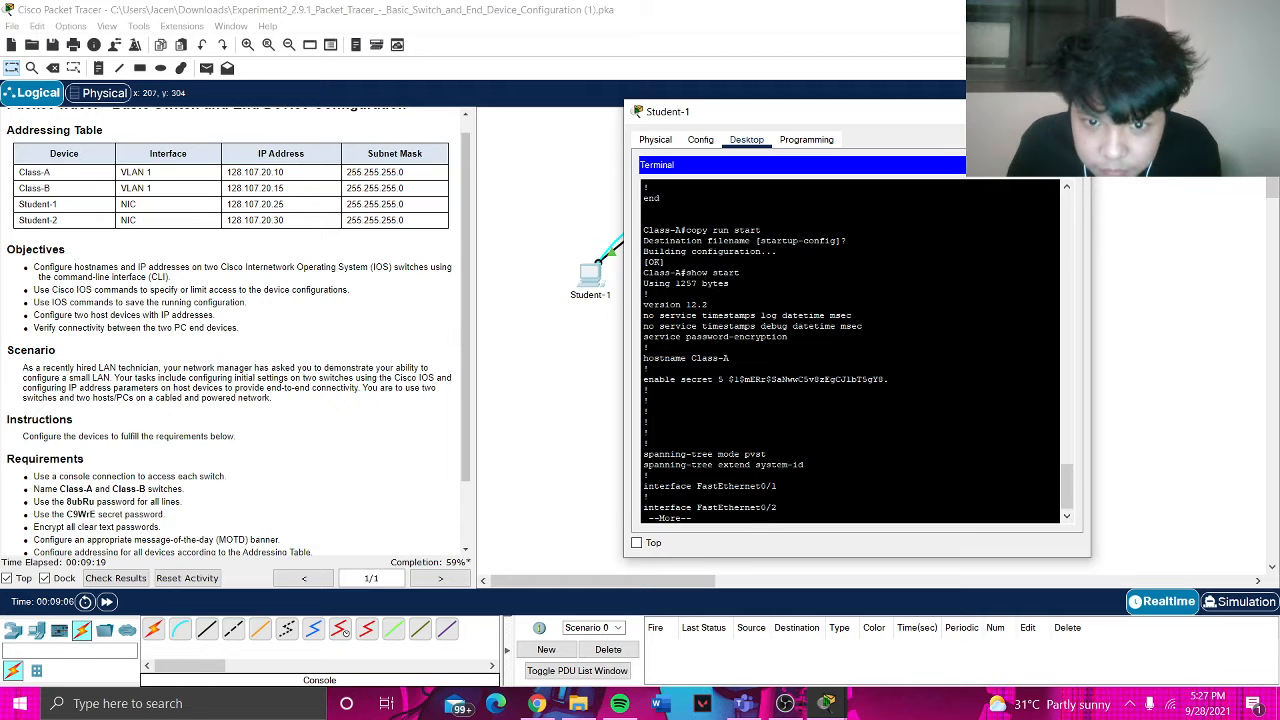
scroll(850, 350, up, 3)
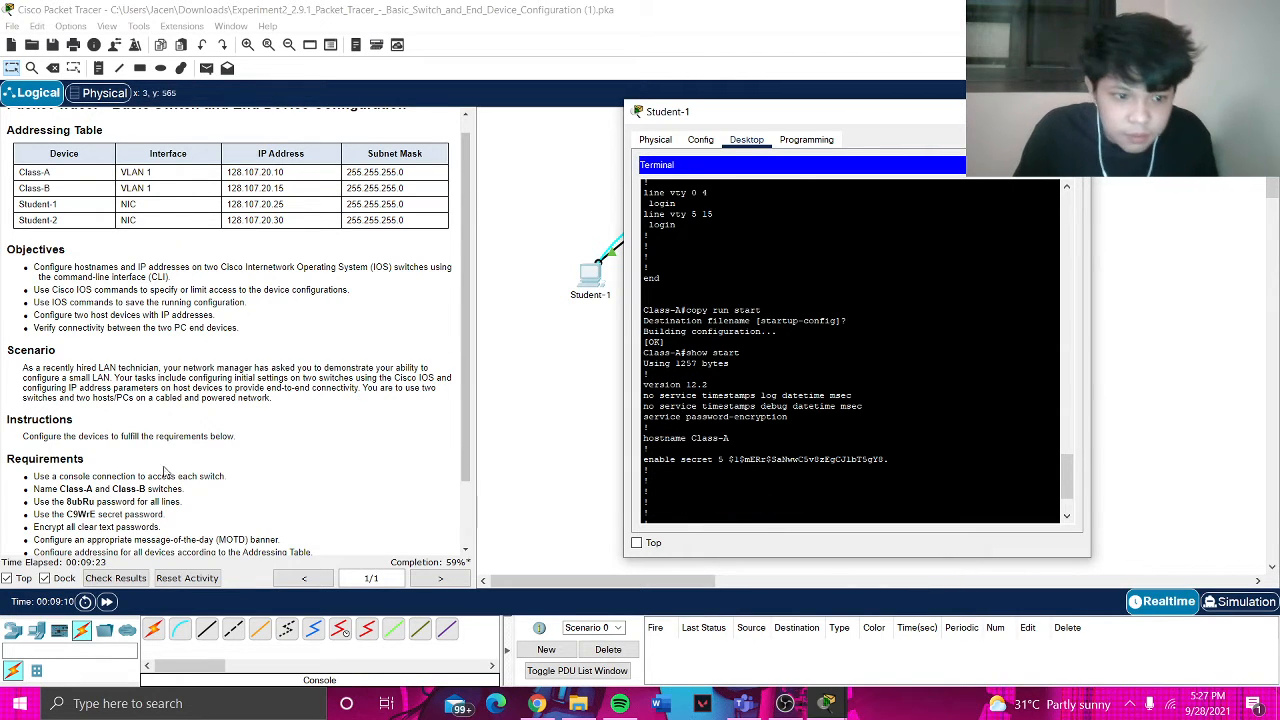
scroll(165, 470, down, 3)
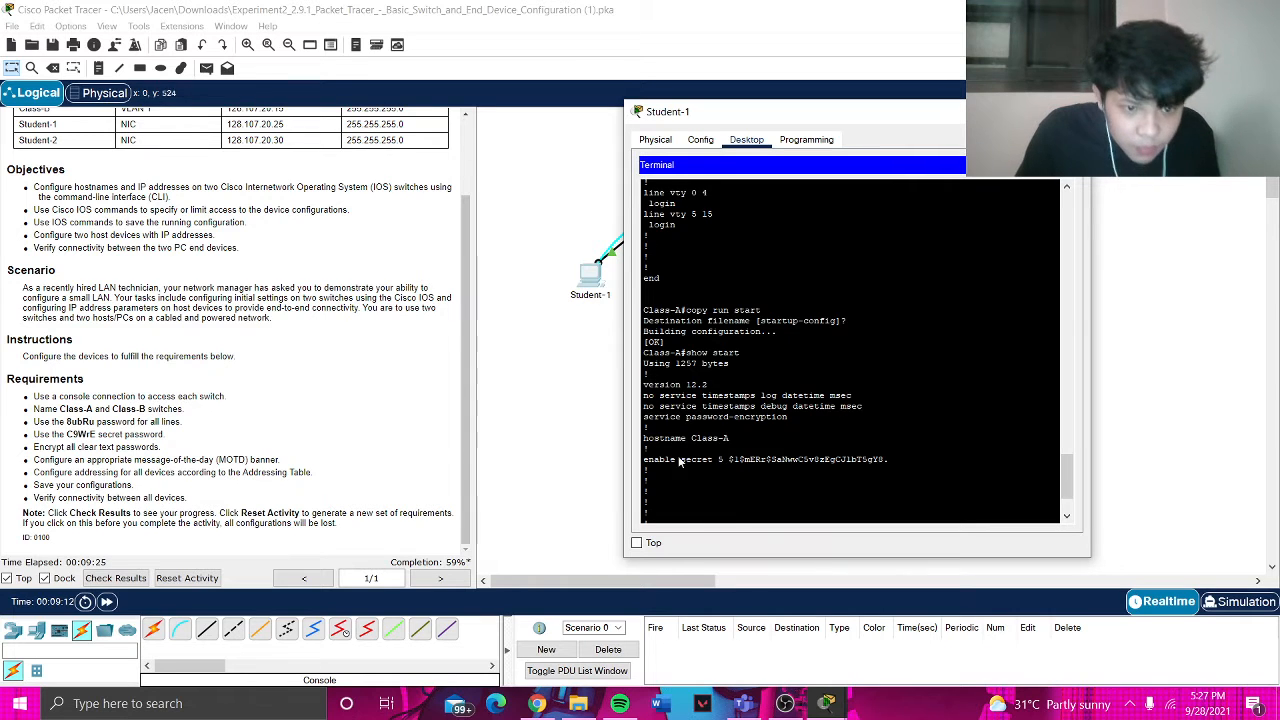
key(space)
key(space)
key(space)
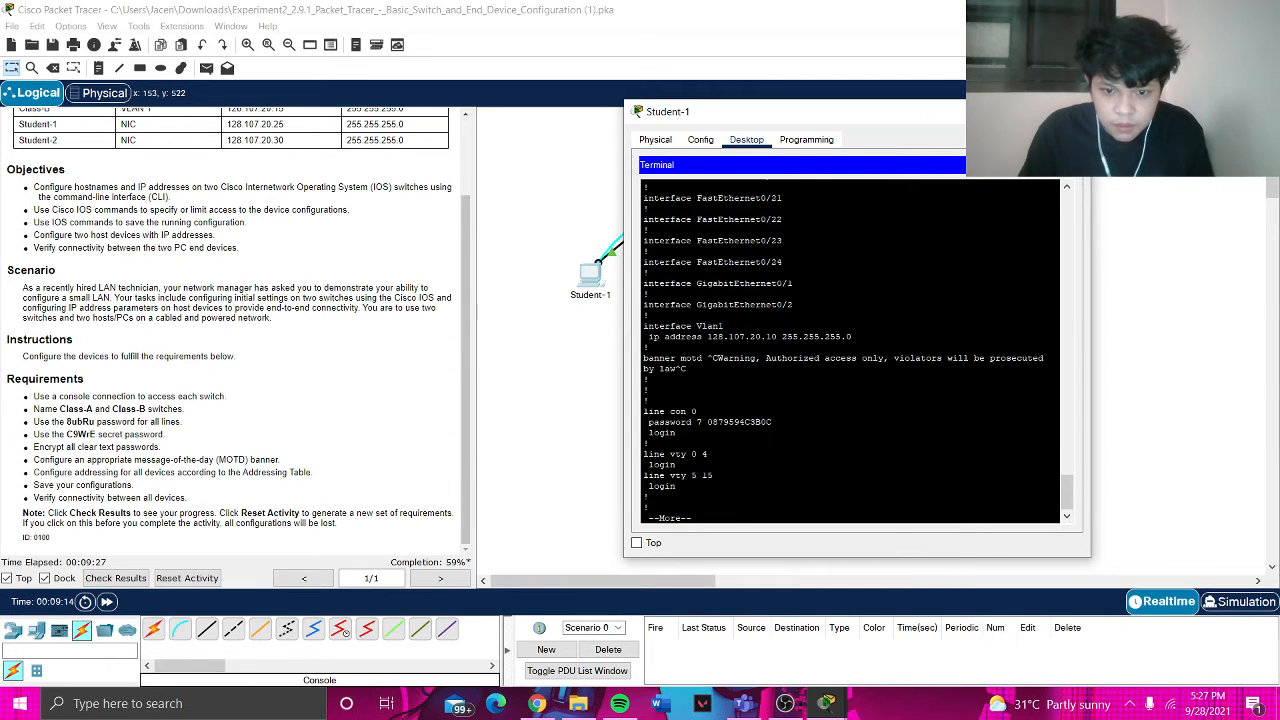
key(space)
- Log out of Class-A and log back in with the console password, seeing the banner
text(exit)
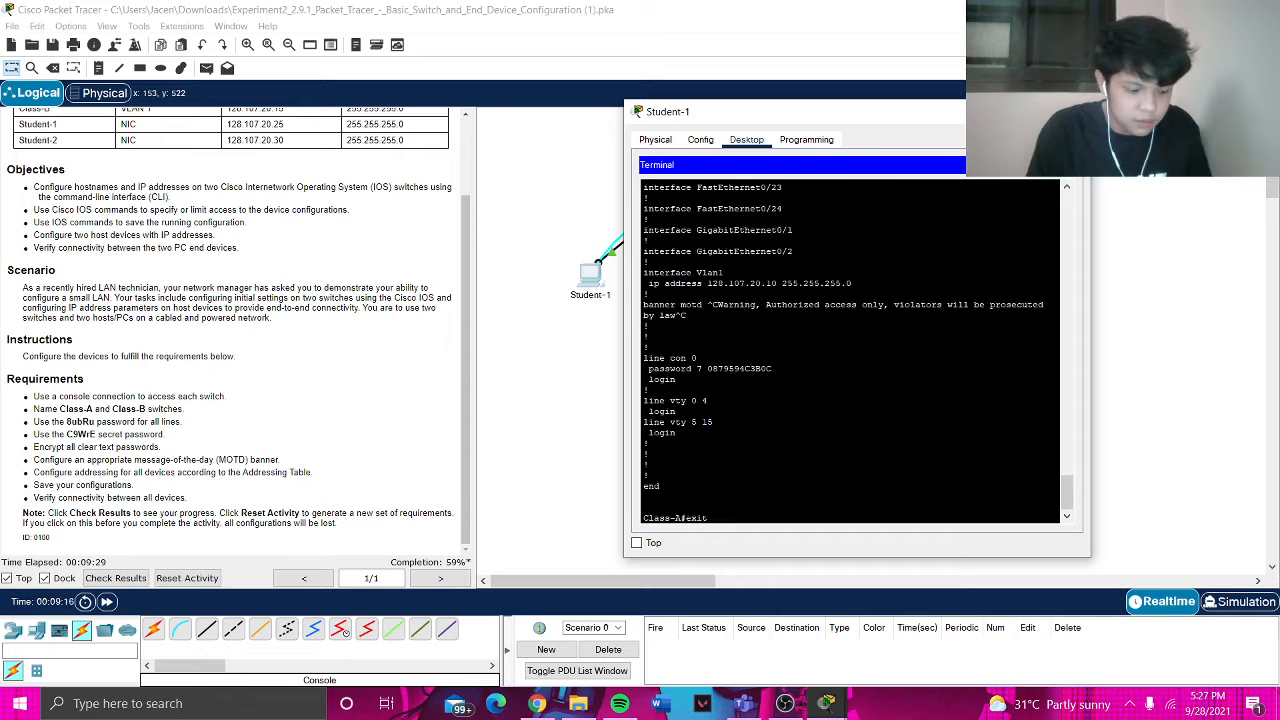
key(Return)
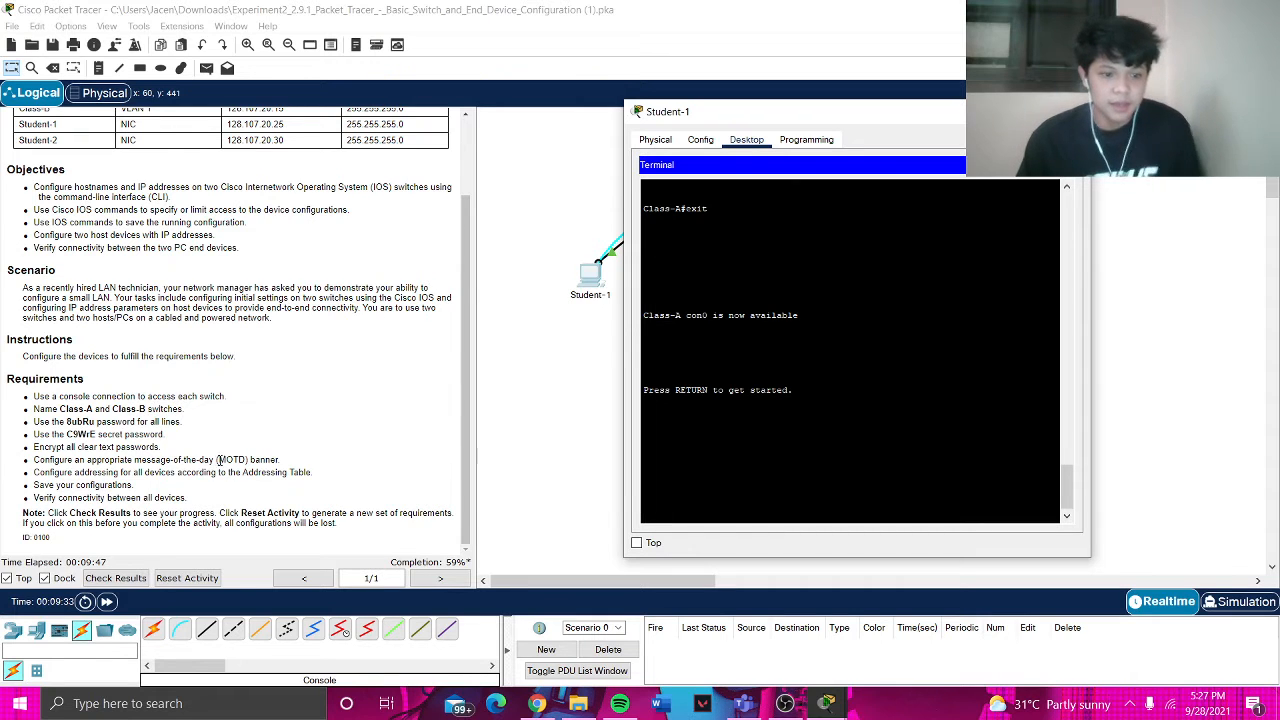
key(Return)
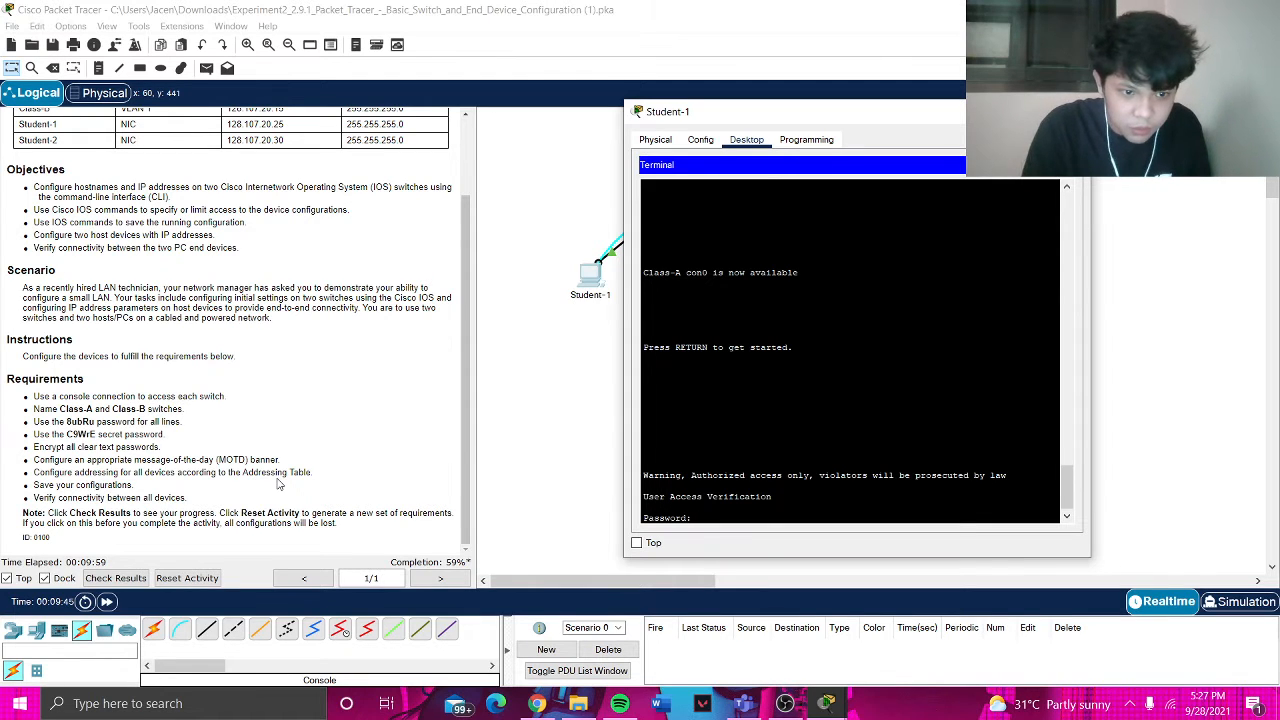
key(Return)
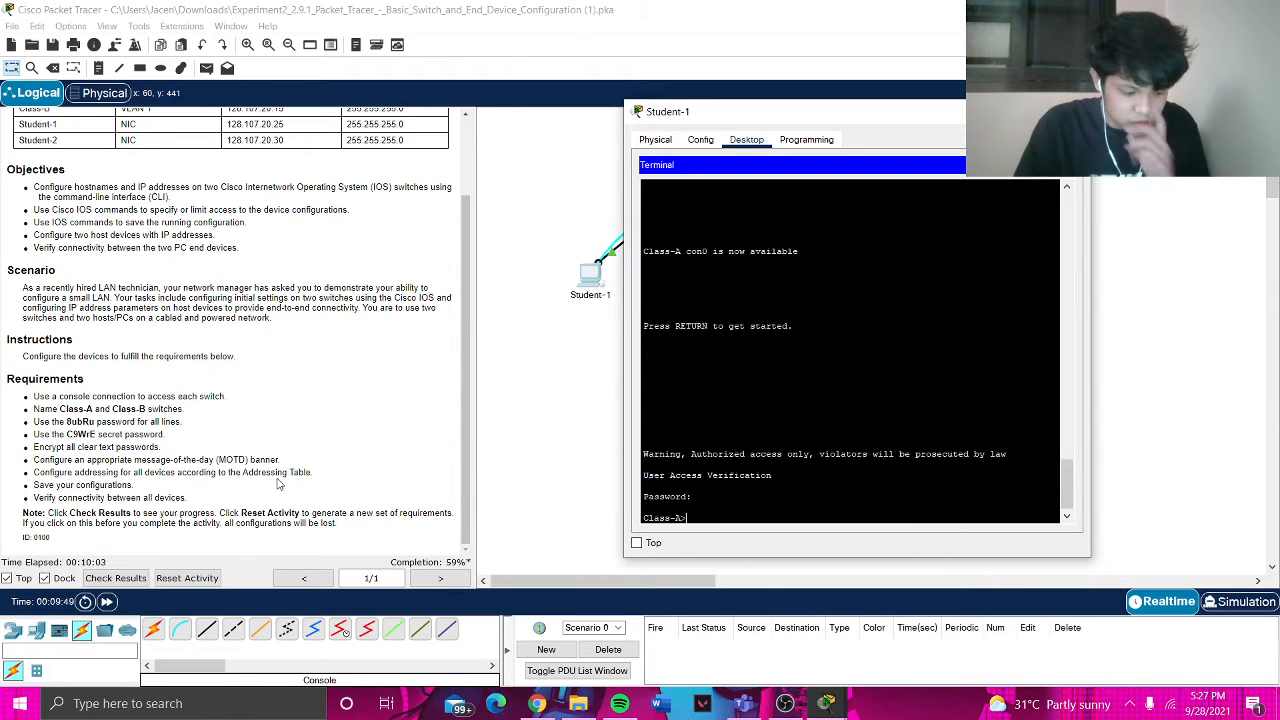
- Run enable and enter the enable secret password to reach privileged mode
text(enab)
key(BackSpace)
key(BackSpace)
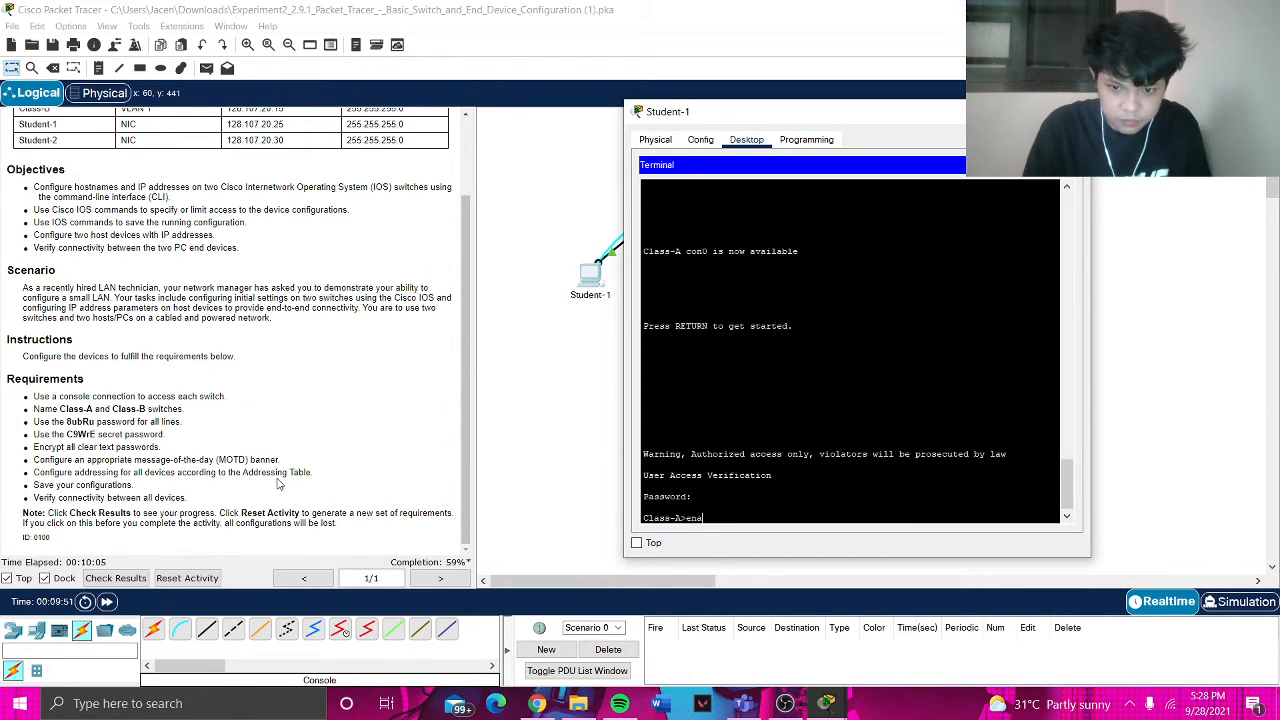
text(ble)
key(Return)
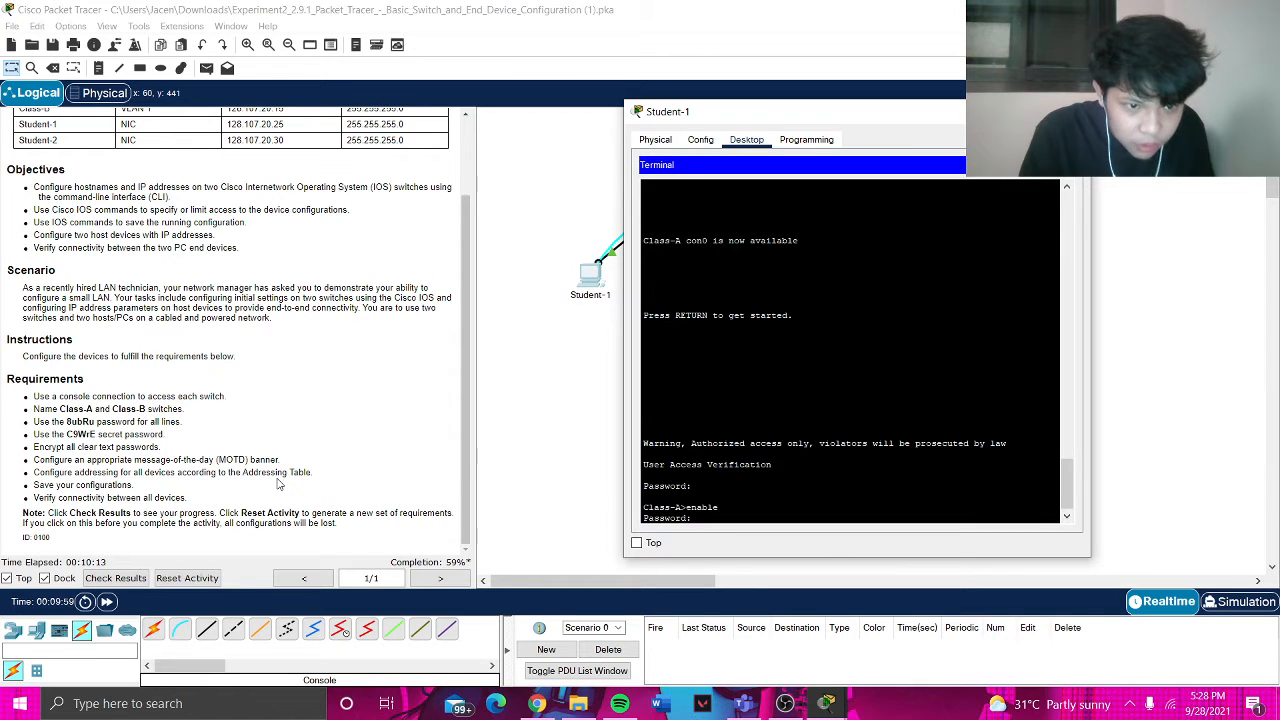
key(Return)
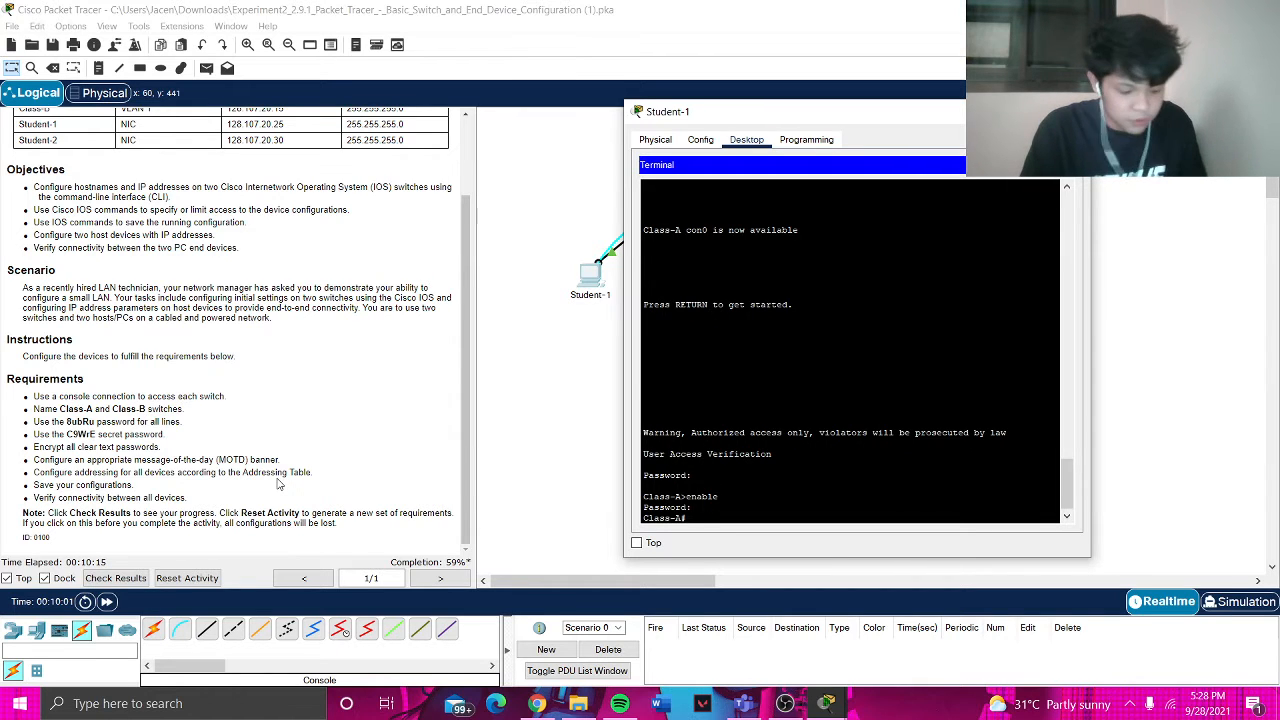
text(show)
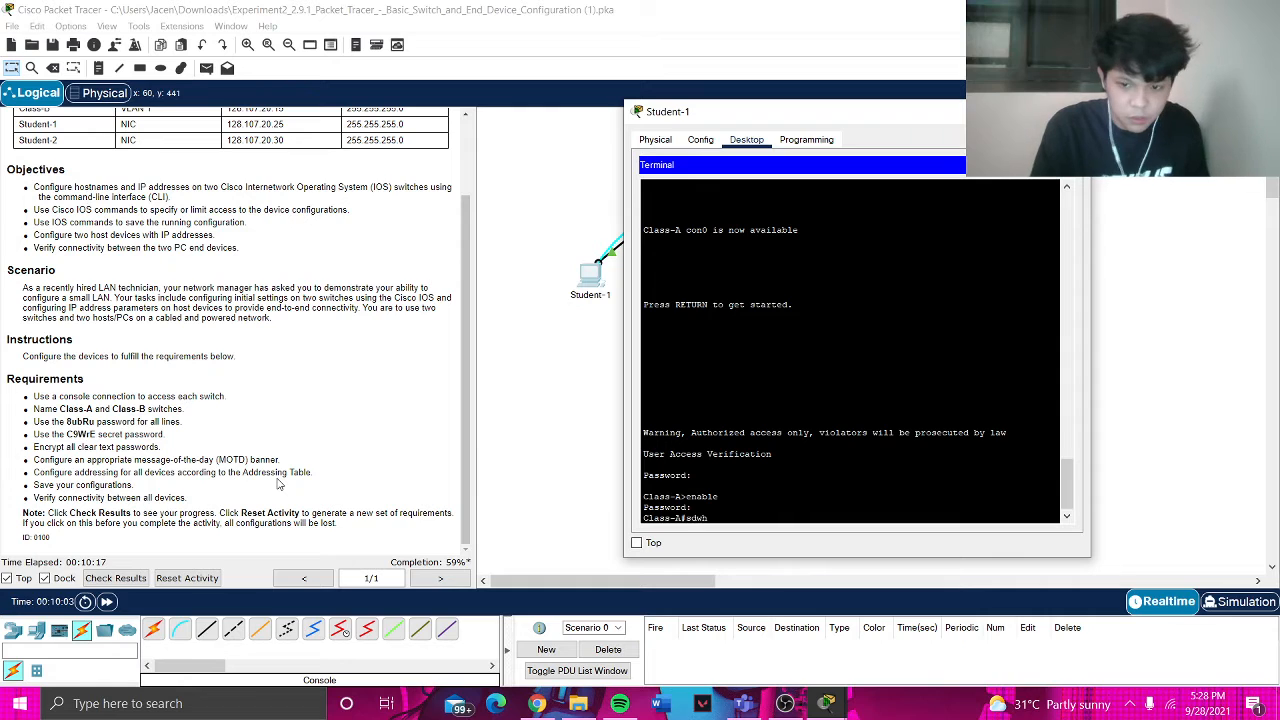
text( run)
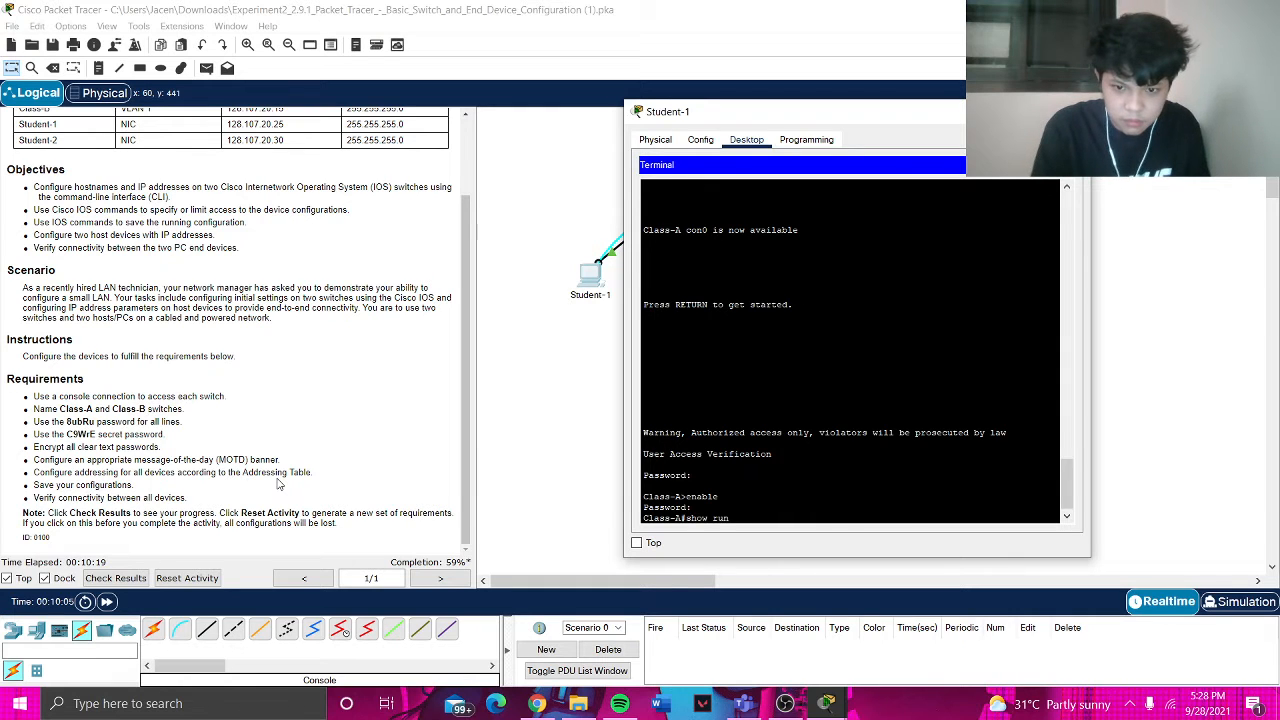
- Page through Class-A's running configuration to its end
key(Return)
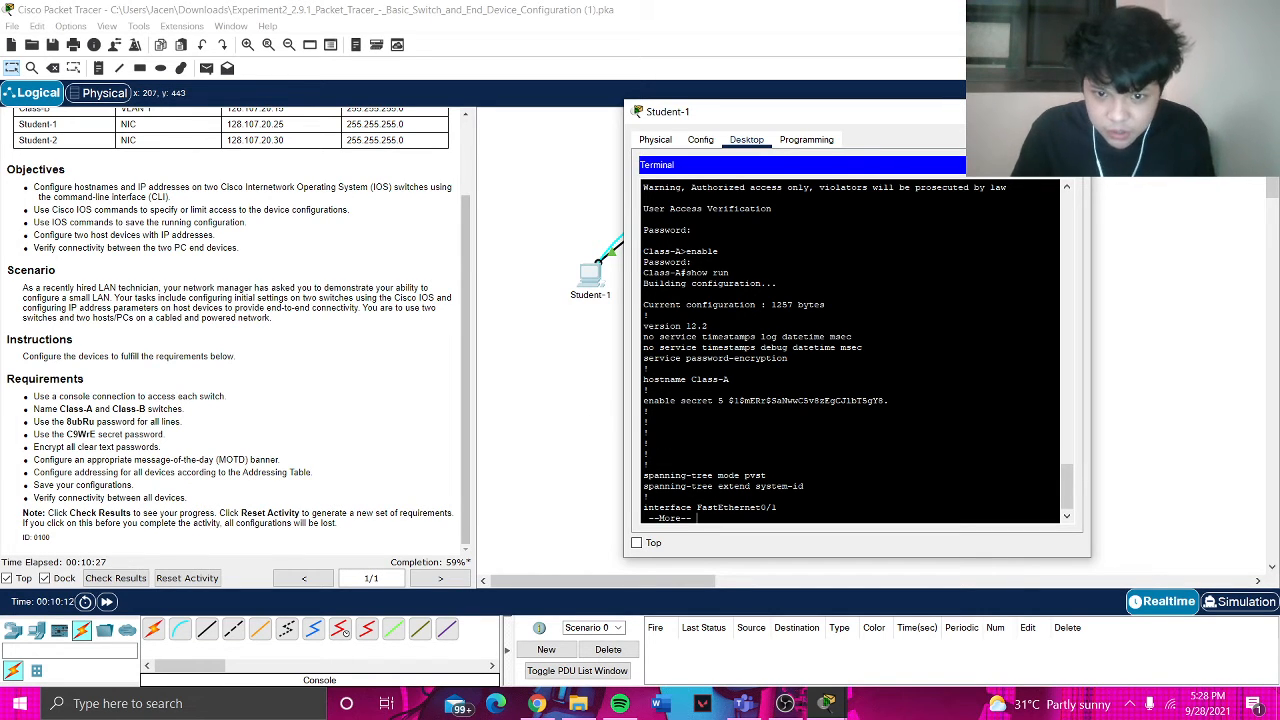
key(space)
key(space)
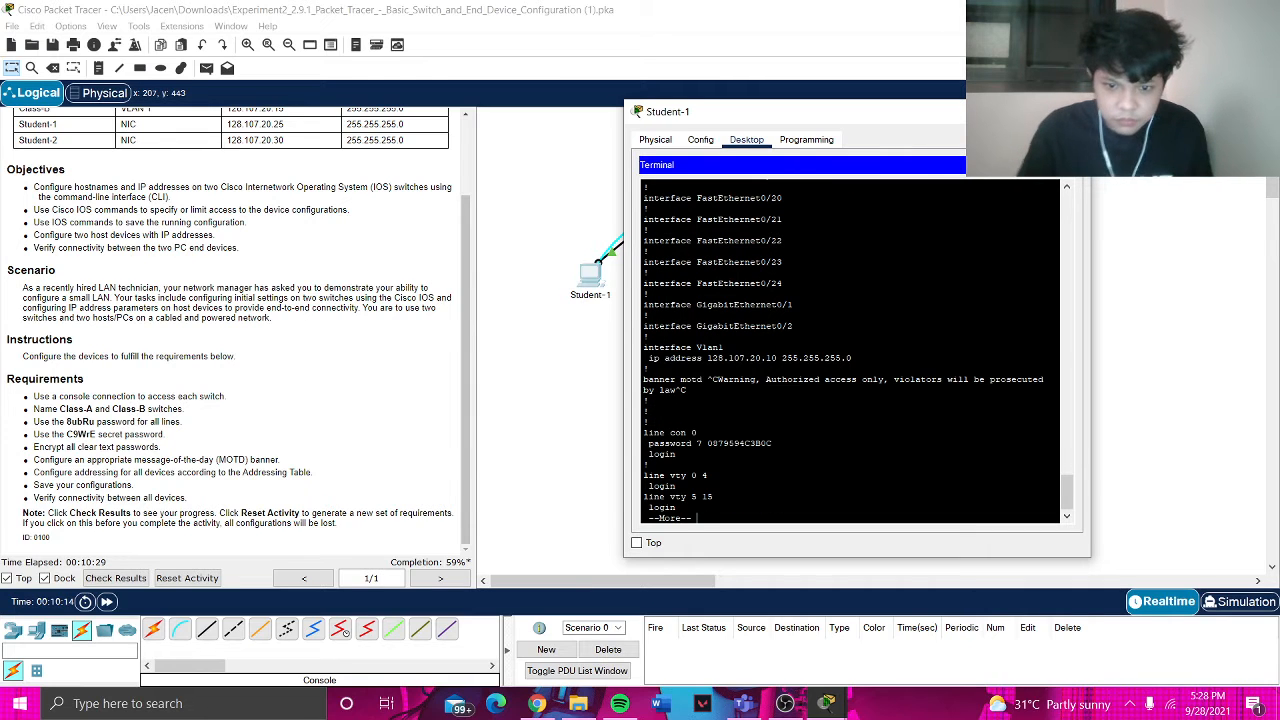
key(space)
- Page through Class-A's startup configuration, then close Student-1's window
text(show start)
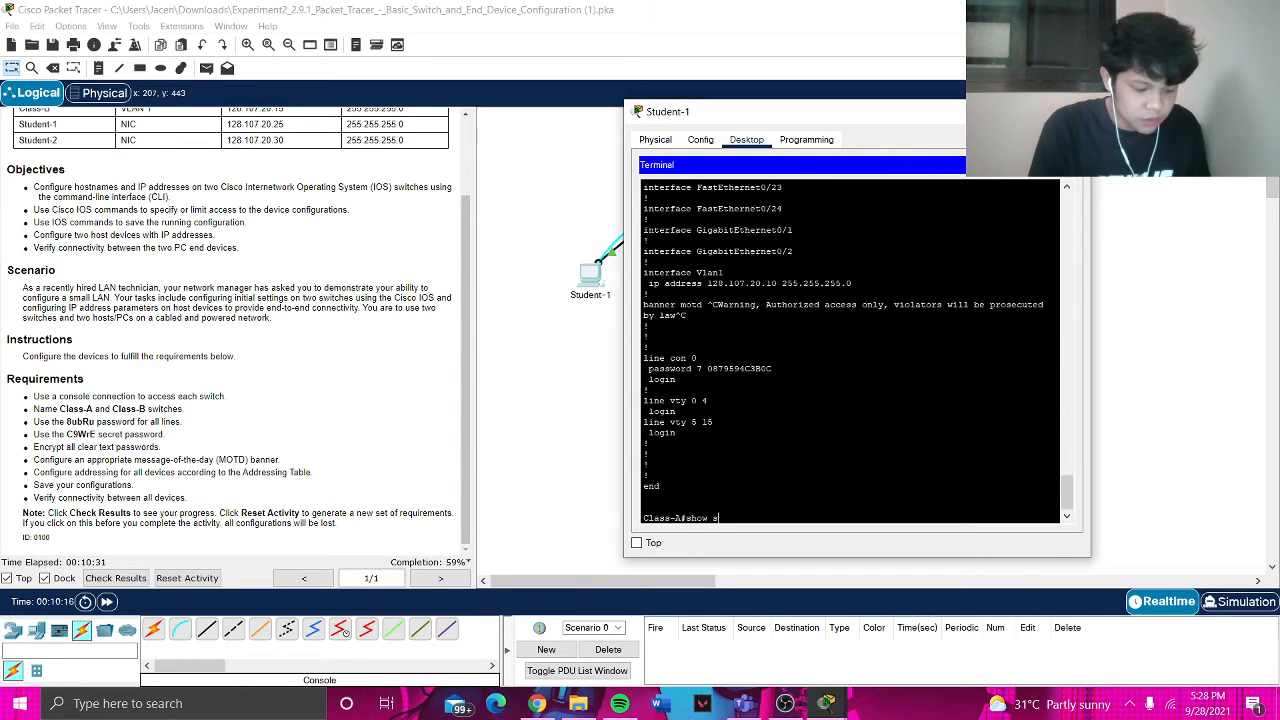
key(Return)
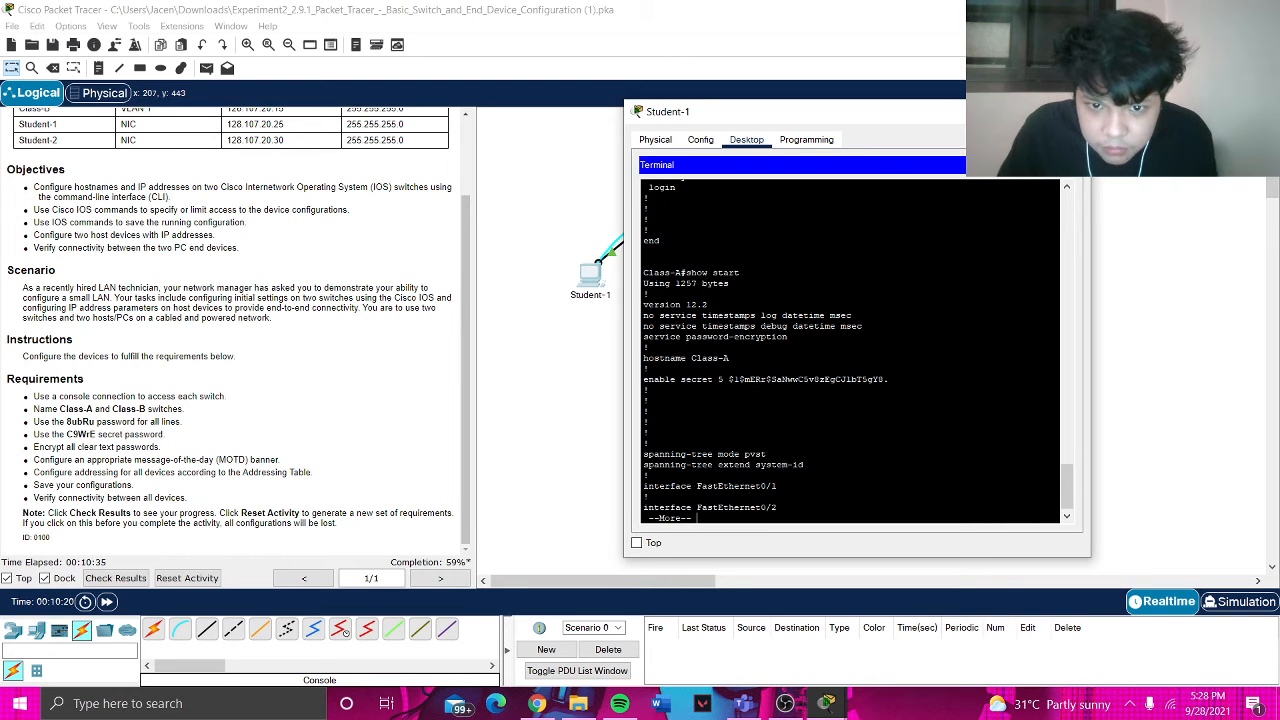
key(space)
key(space)
key(space)
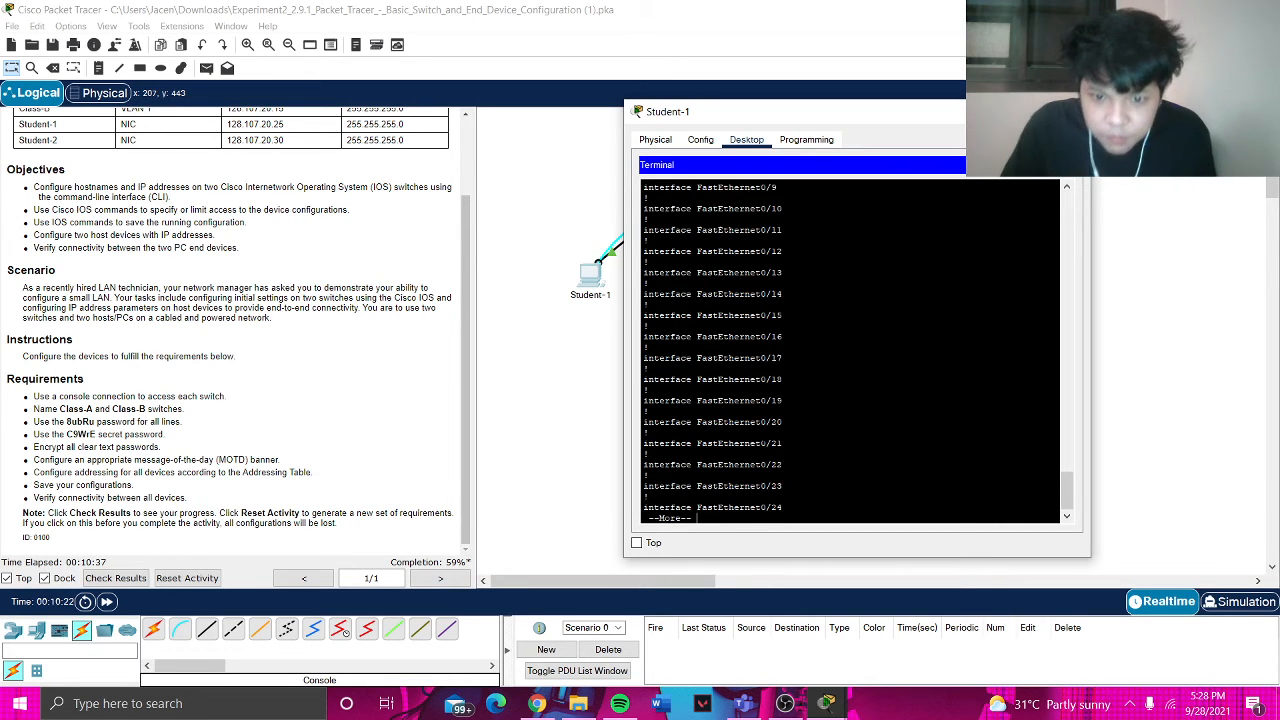
key(space)
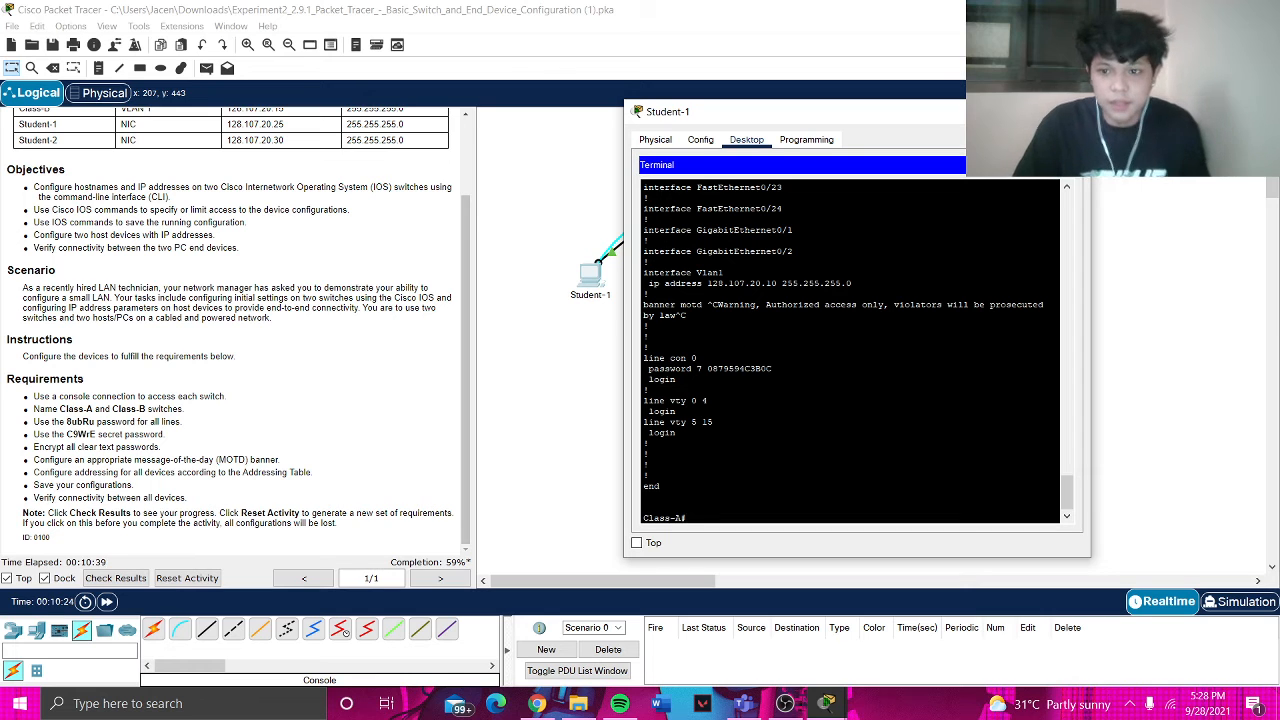
click(1074, 111)
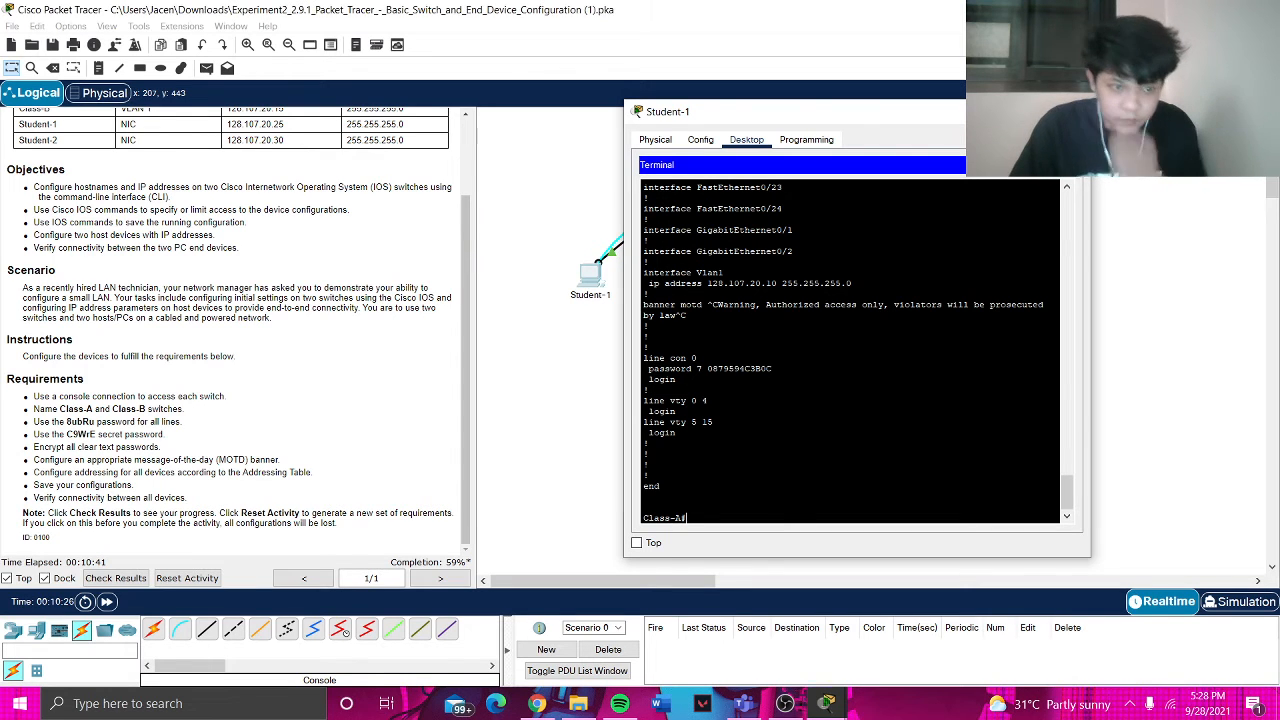
scroll(361, 277, up, 3)
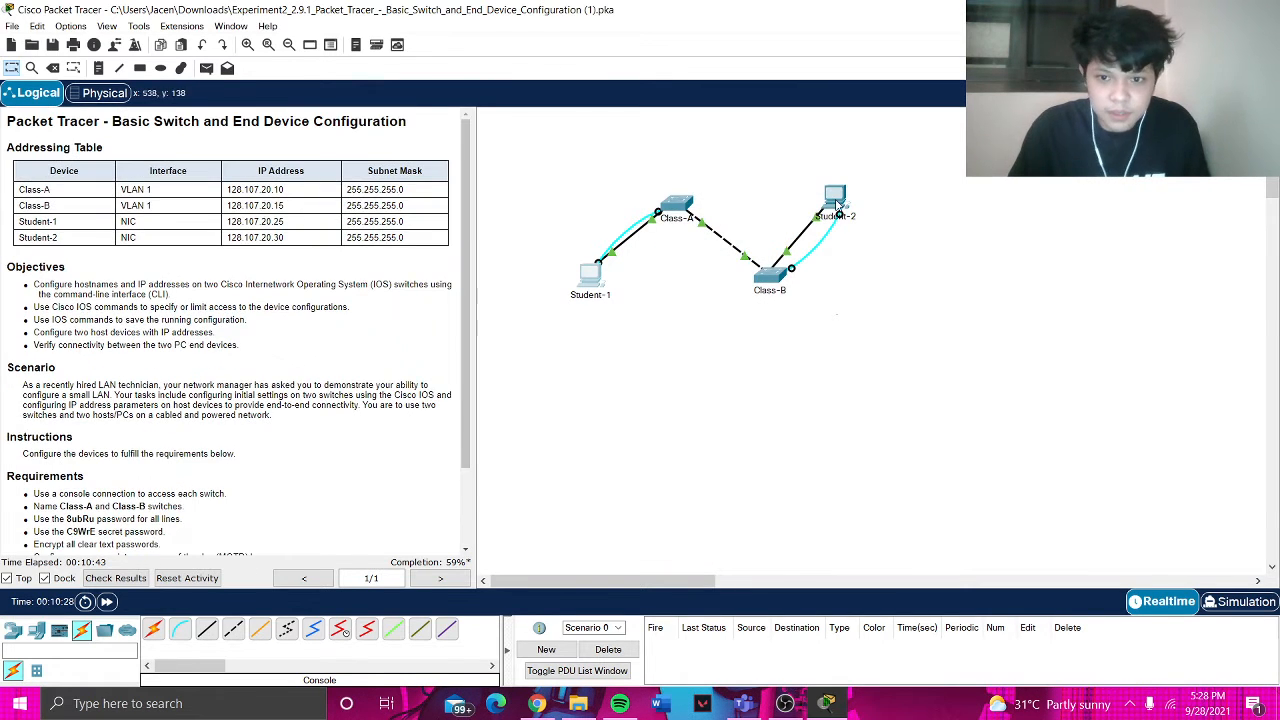
- Open Student-2's Desktop Terminal with default settings and move it right to view Class-B's boot output
click(836, 200)
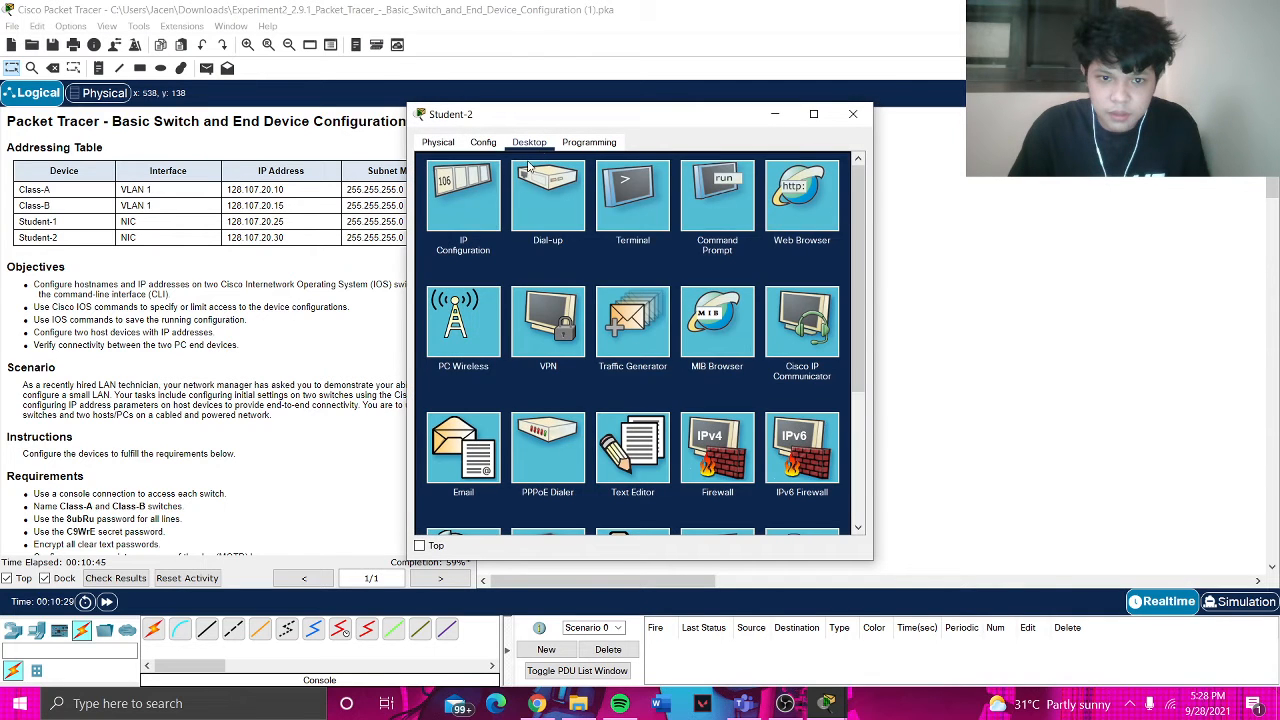
click(628, 210)
click(818, 301)
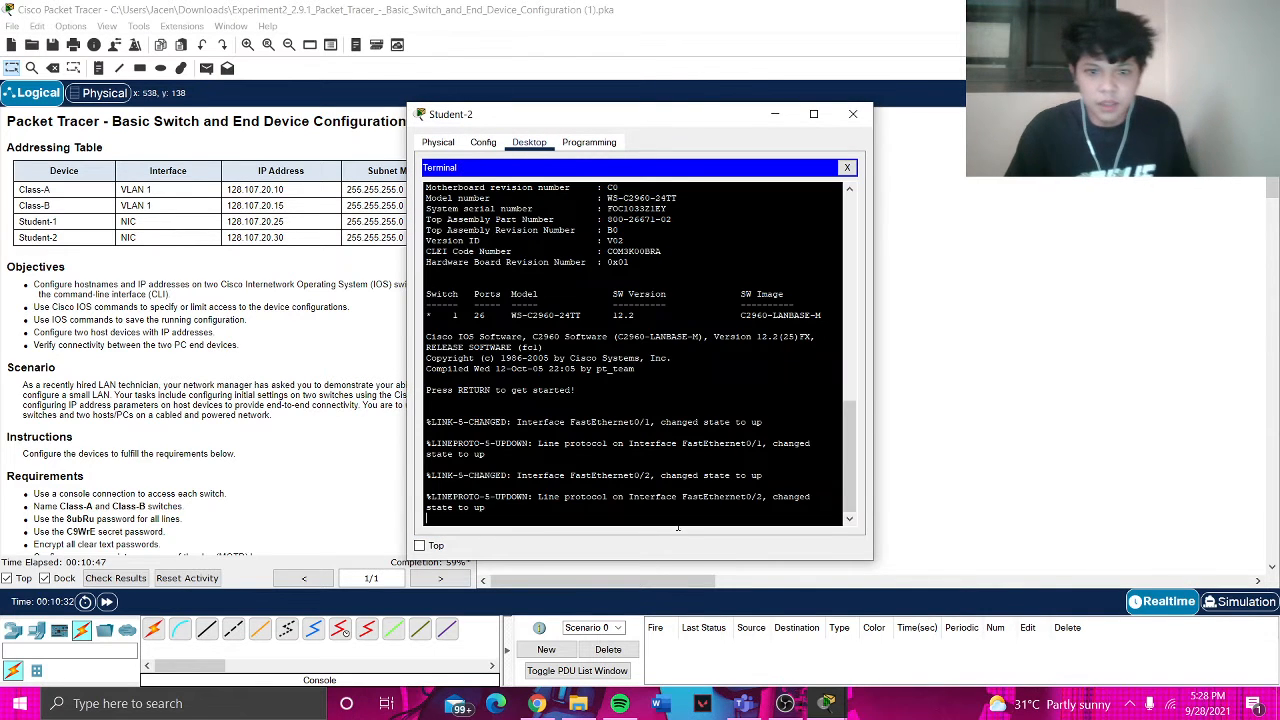
drag(712, 118, 913, 104)
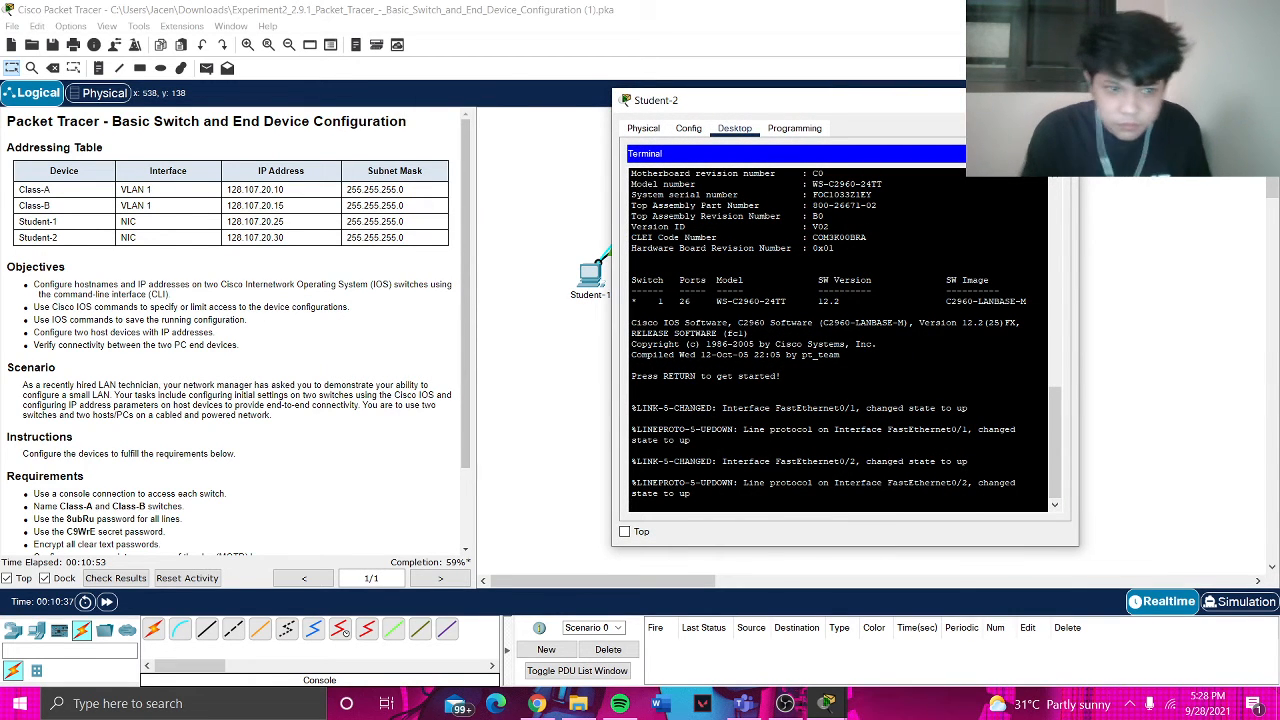
scroll(480, 296, down, 2)
scroll(316, 370, down, 3)
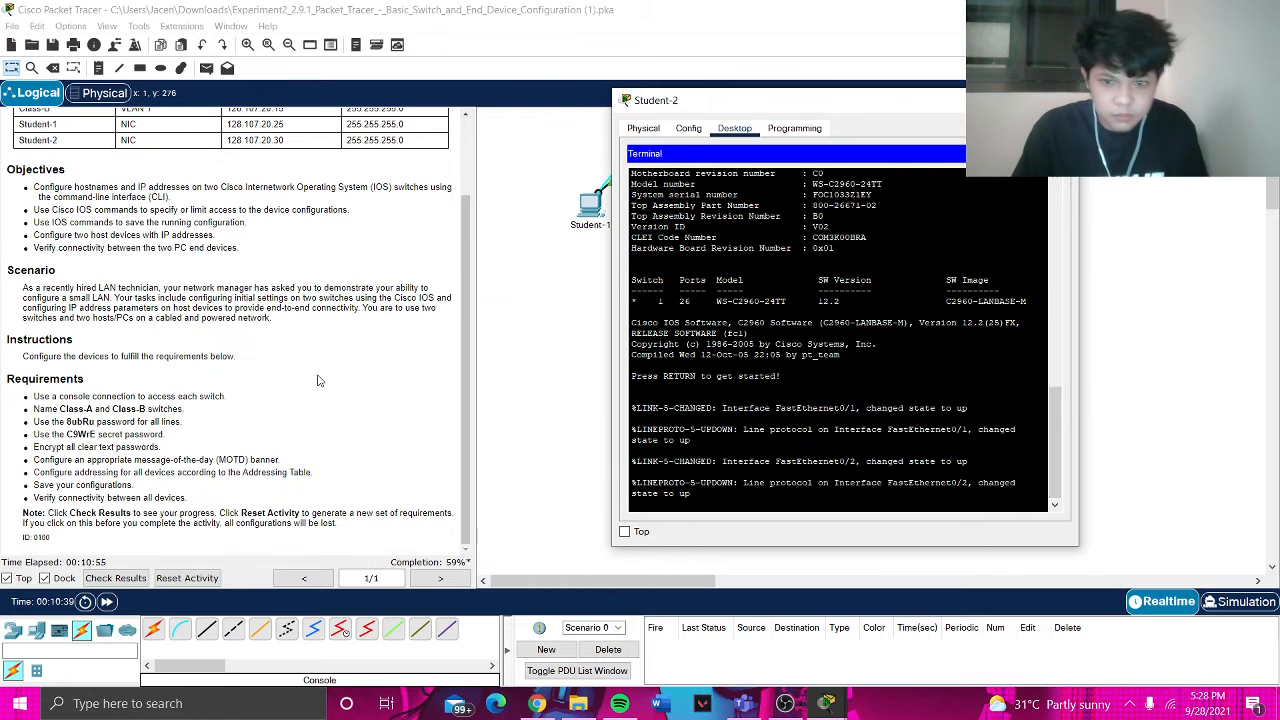
- Enter global configuration mode and rename the second switch to Class-B
key(Return)
text(ena)
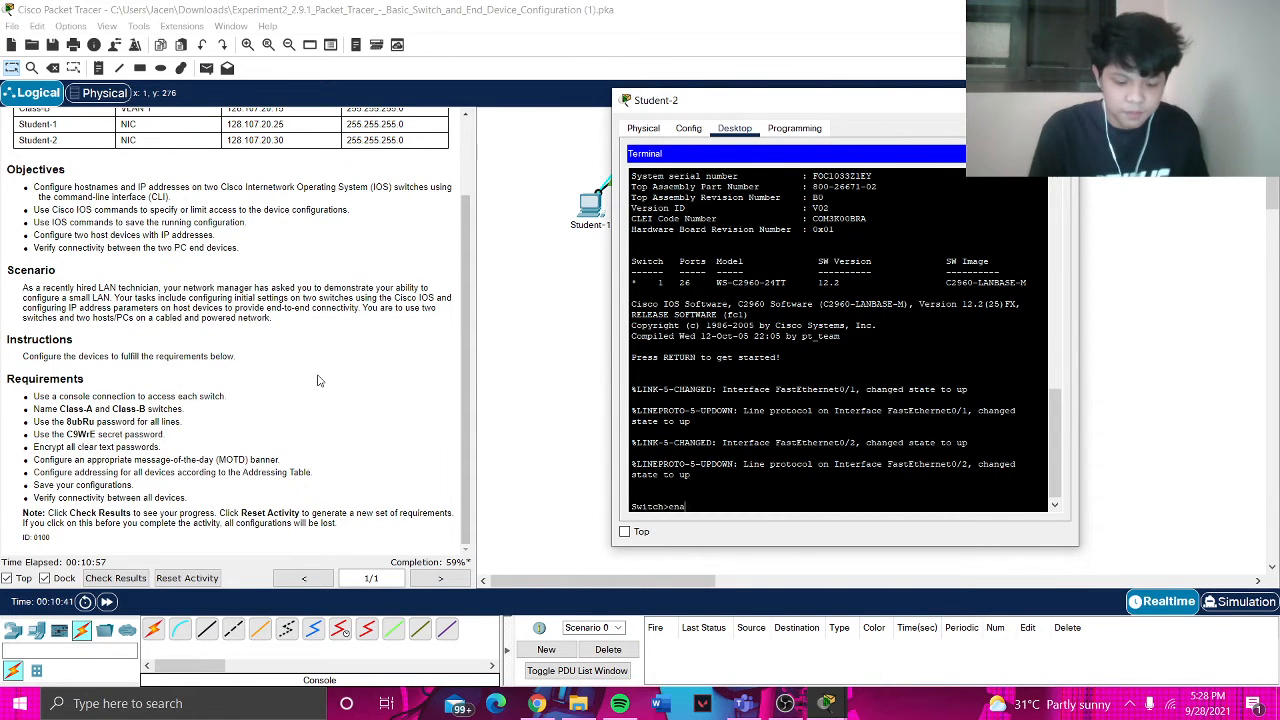
text(ble)
key(Return)
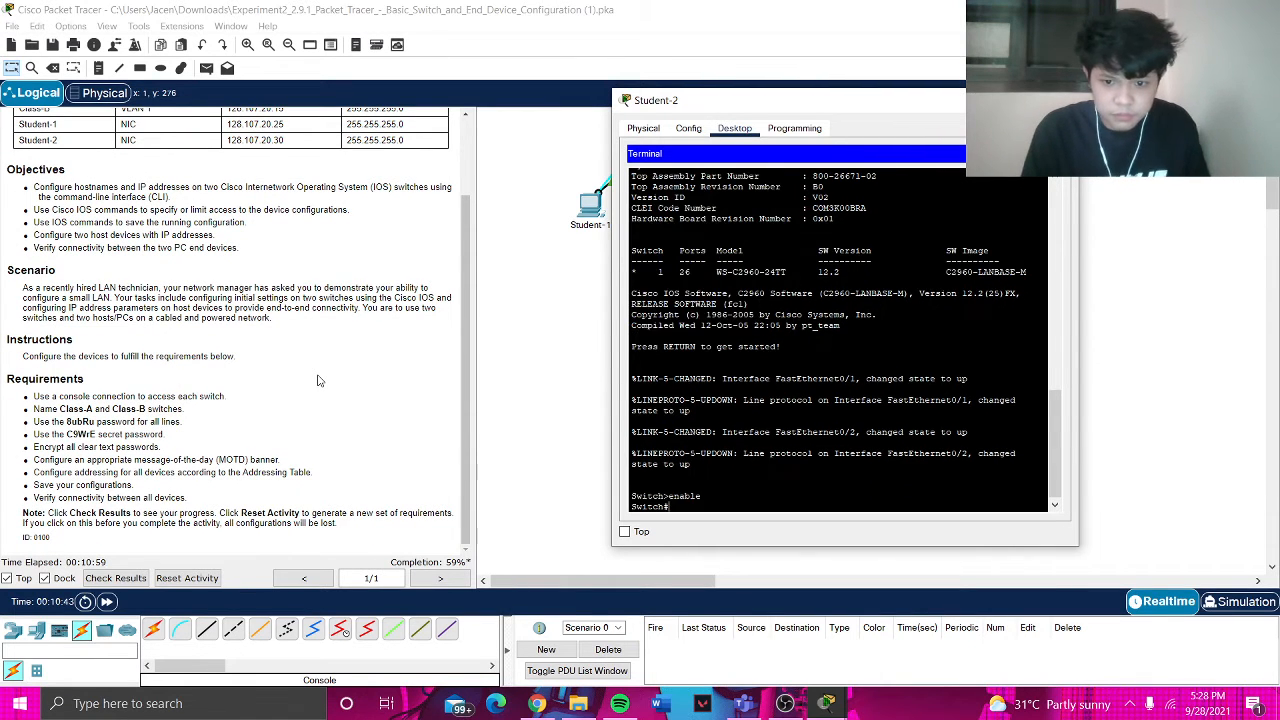
text(config t)
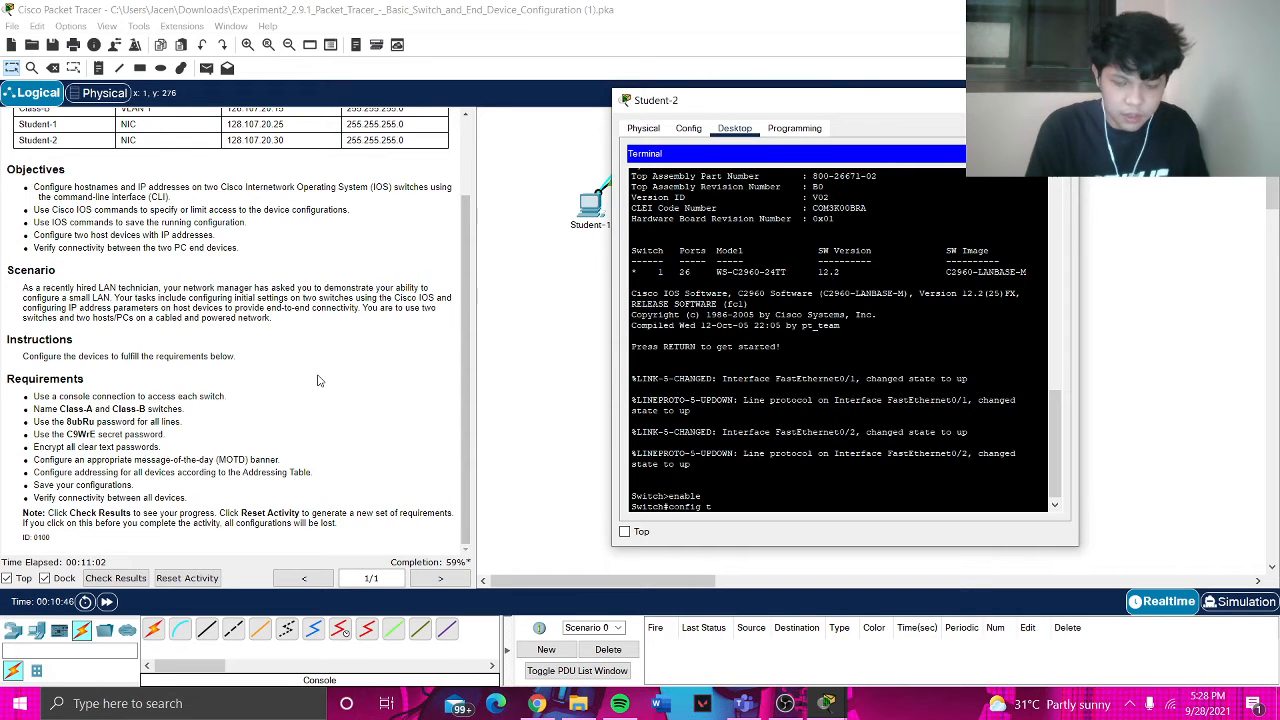
key(Return)
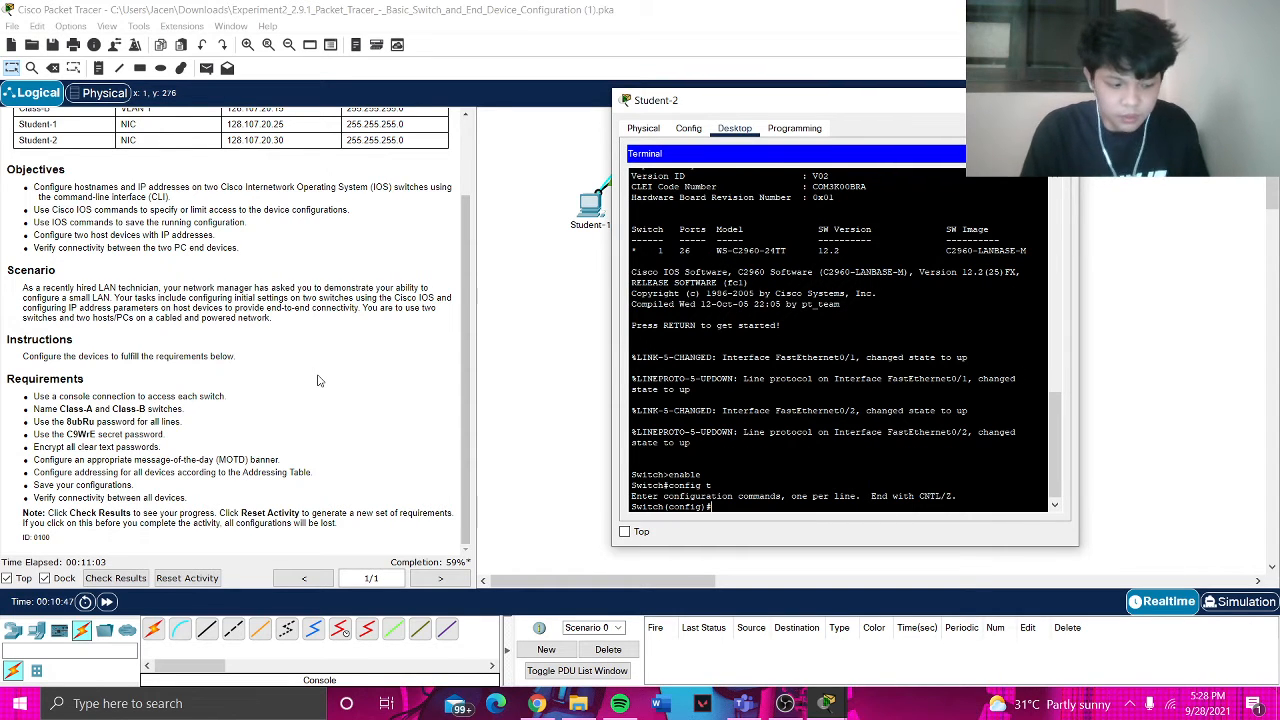
text(hostname)
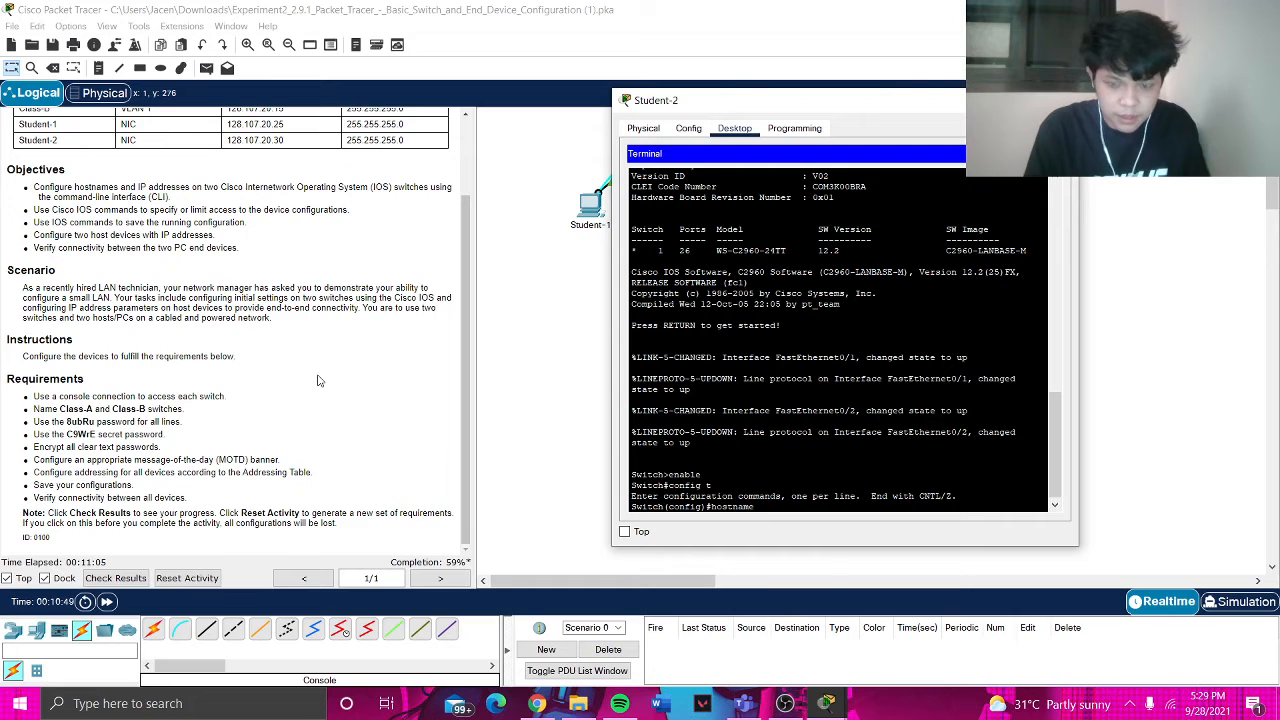
text( Class)
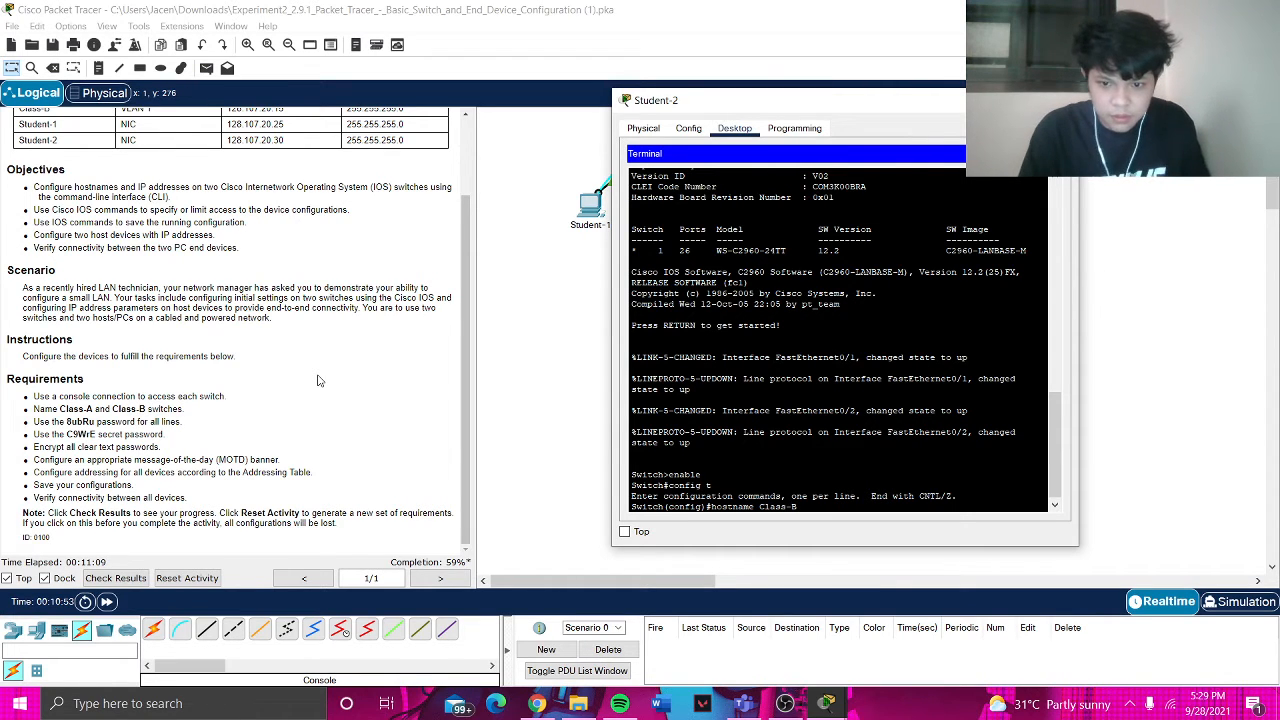
text(-B)
key(Return)
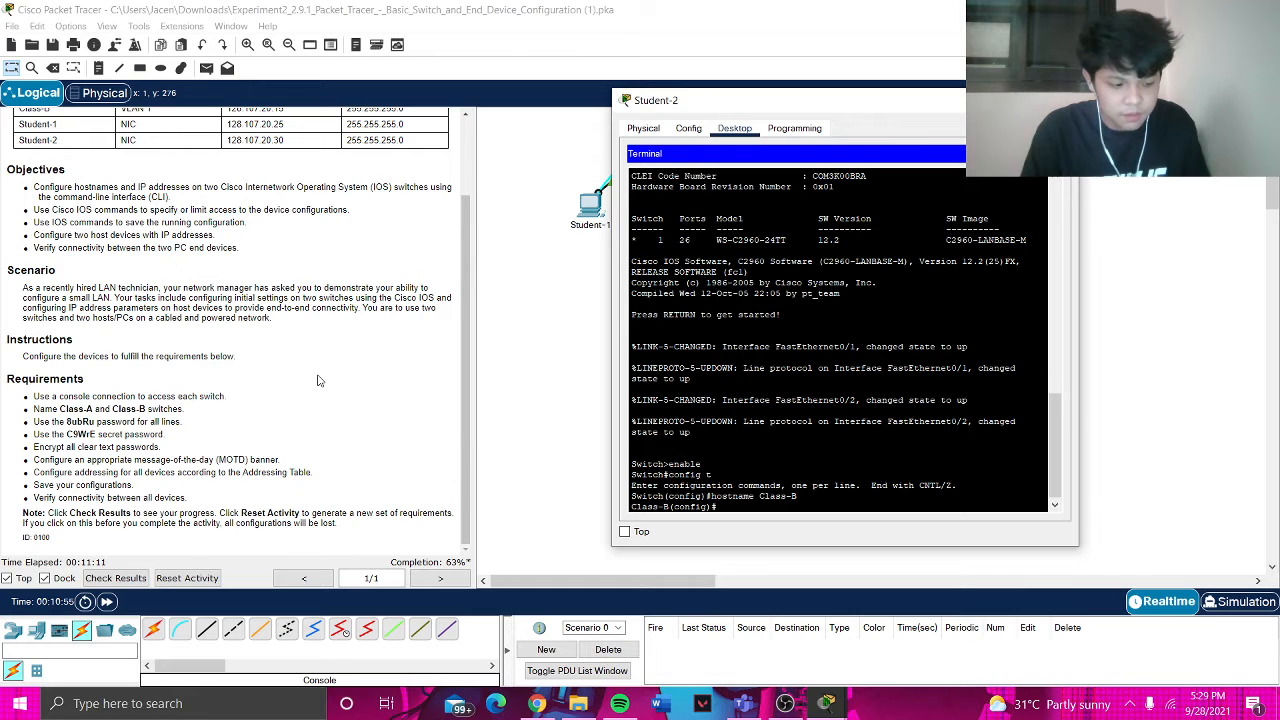
- Set a console line 0 password and require login on it
text(line con)
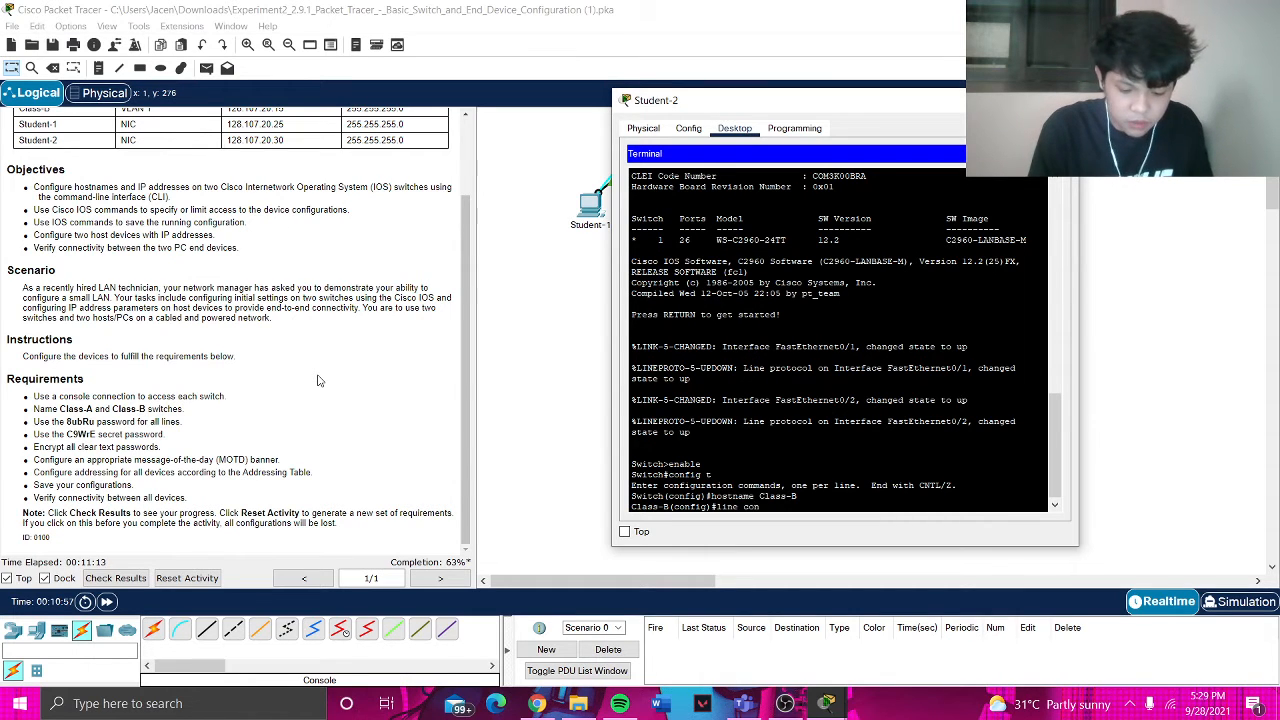
text(sole 0)
key(Return)
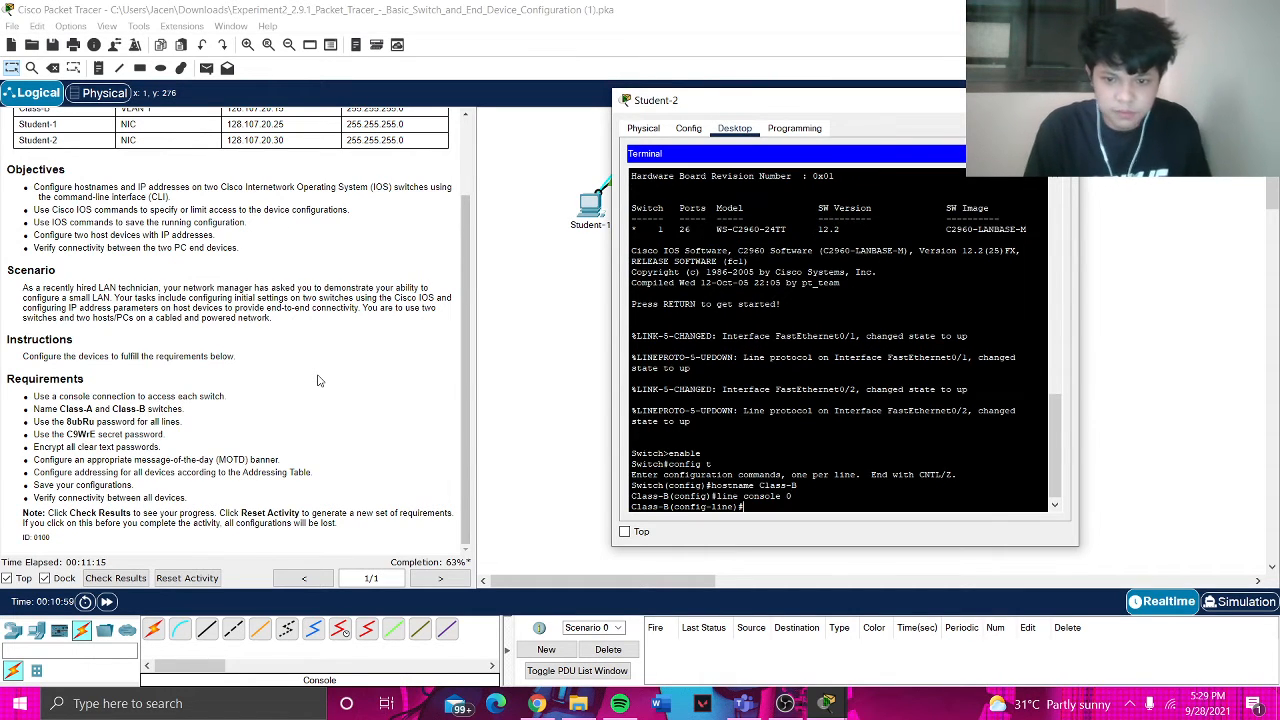
text(password)
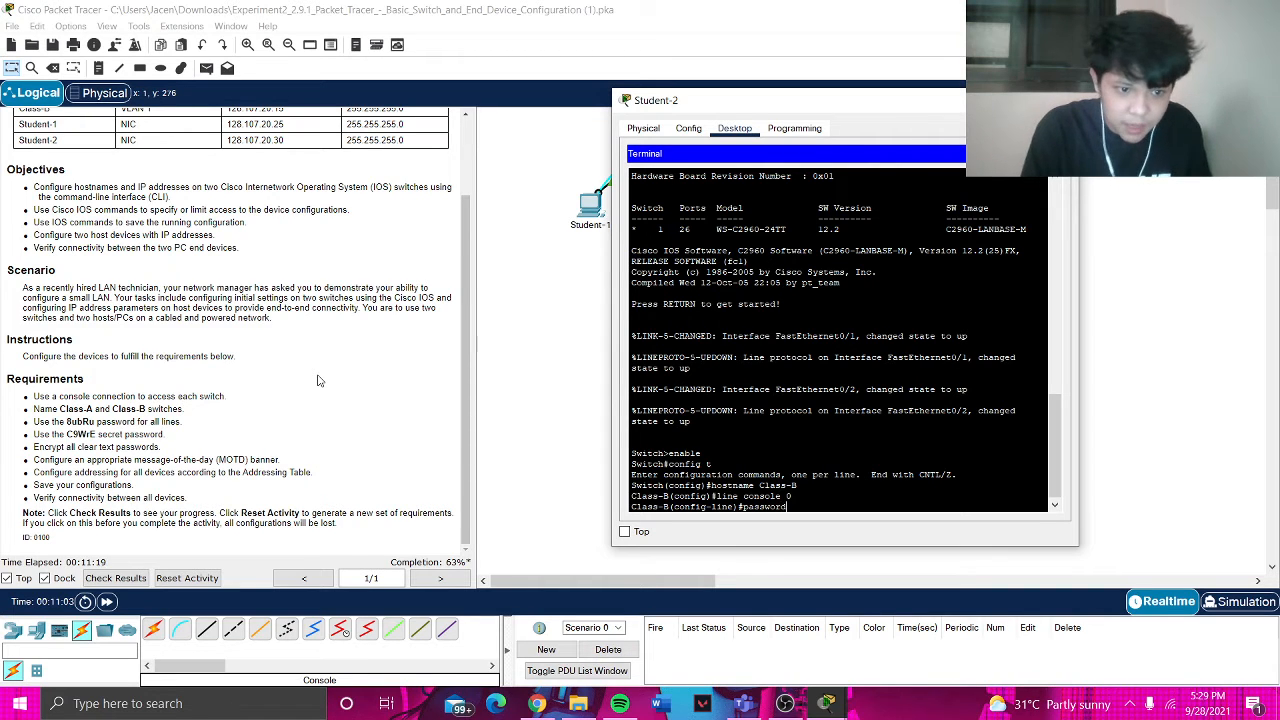
text( 8u)
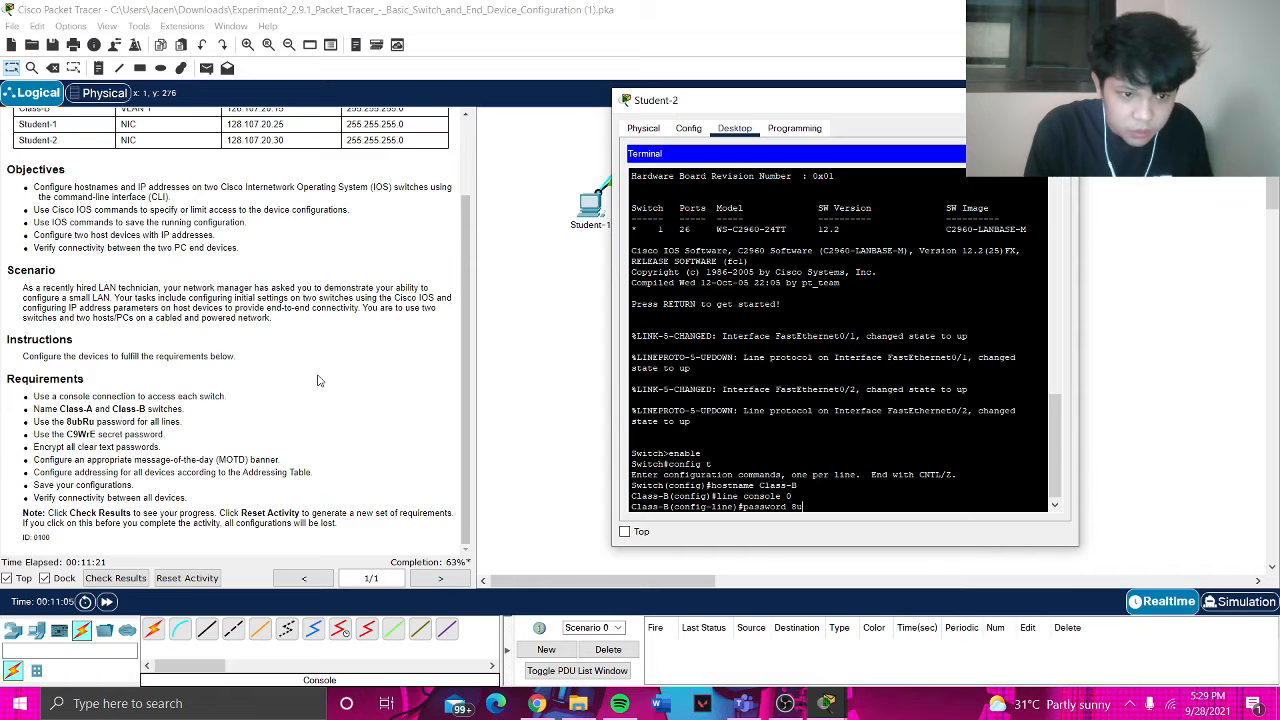
text(bRu)
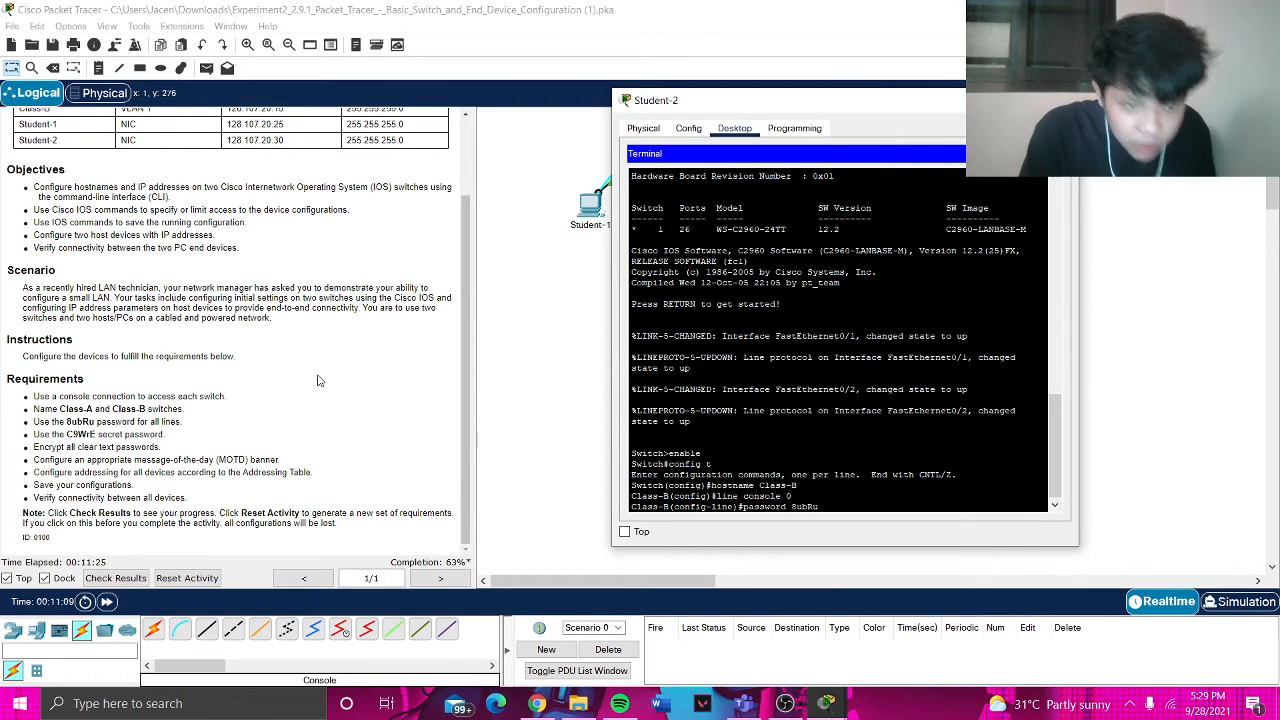
key(Return)
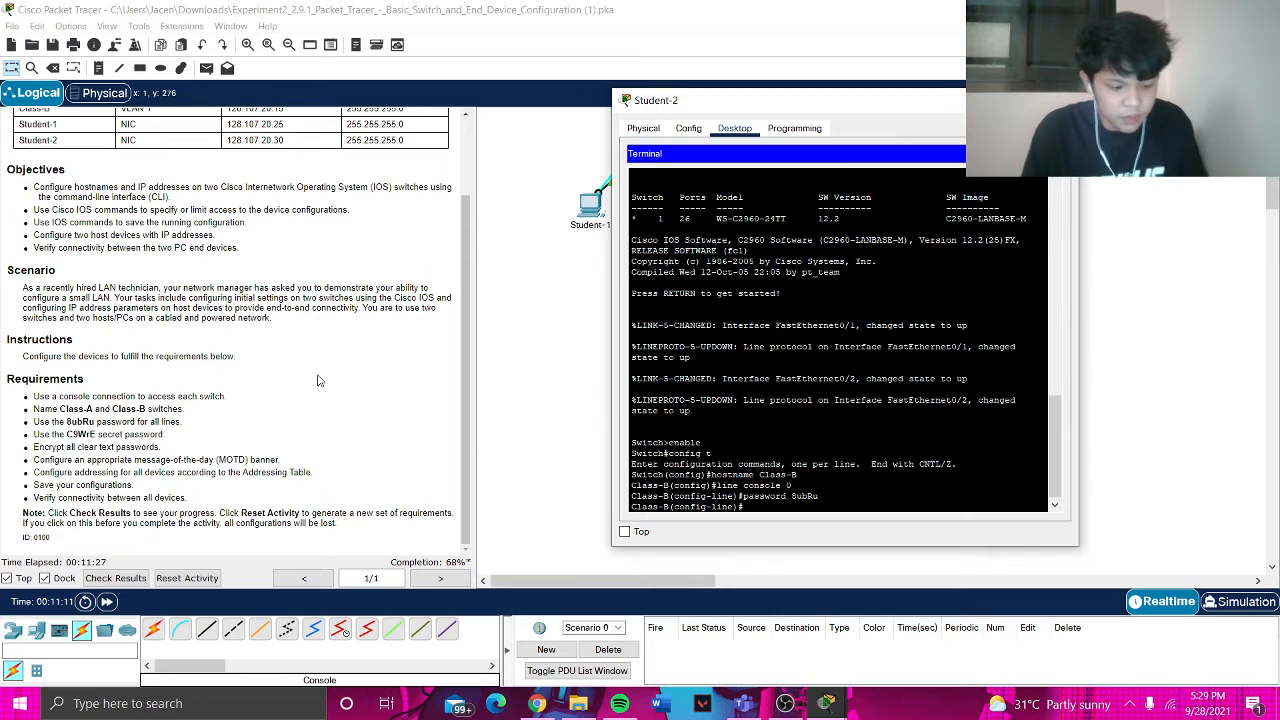
text(login)
key(Return)
text(exit)
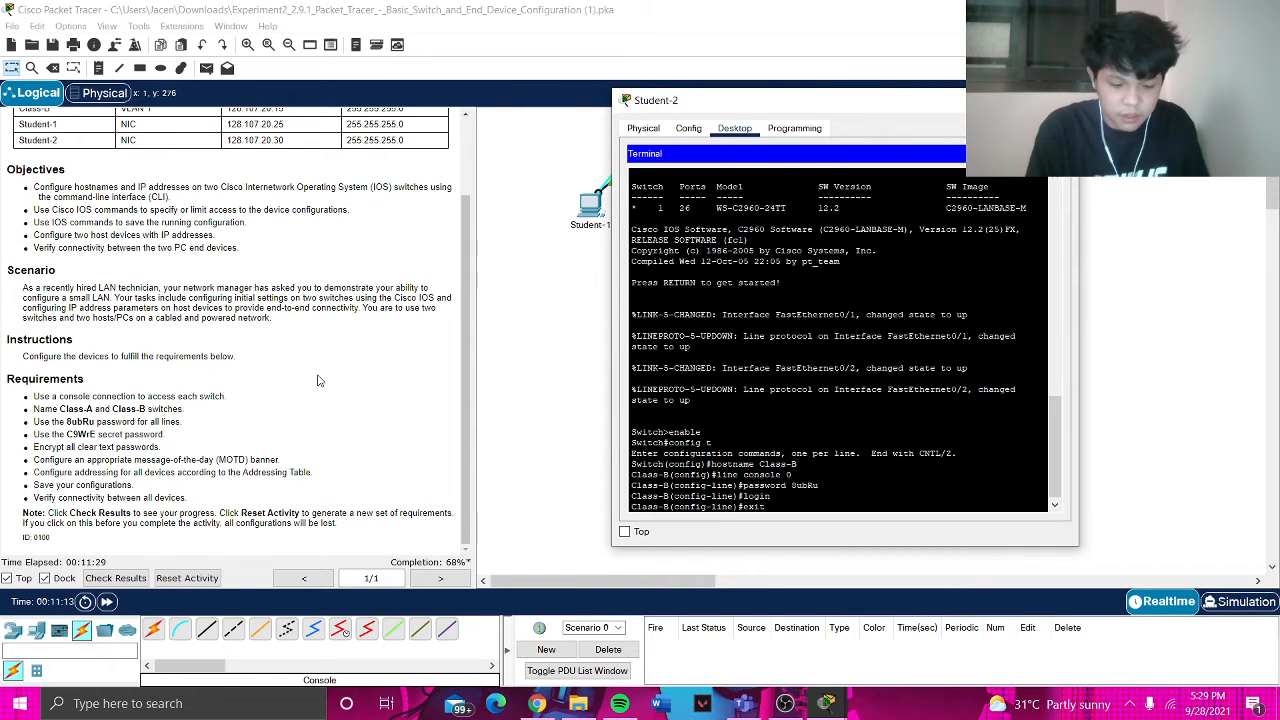
key(Return)
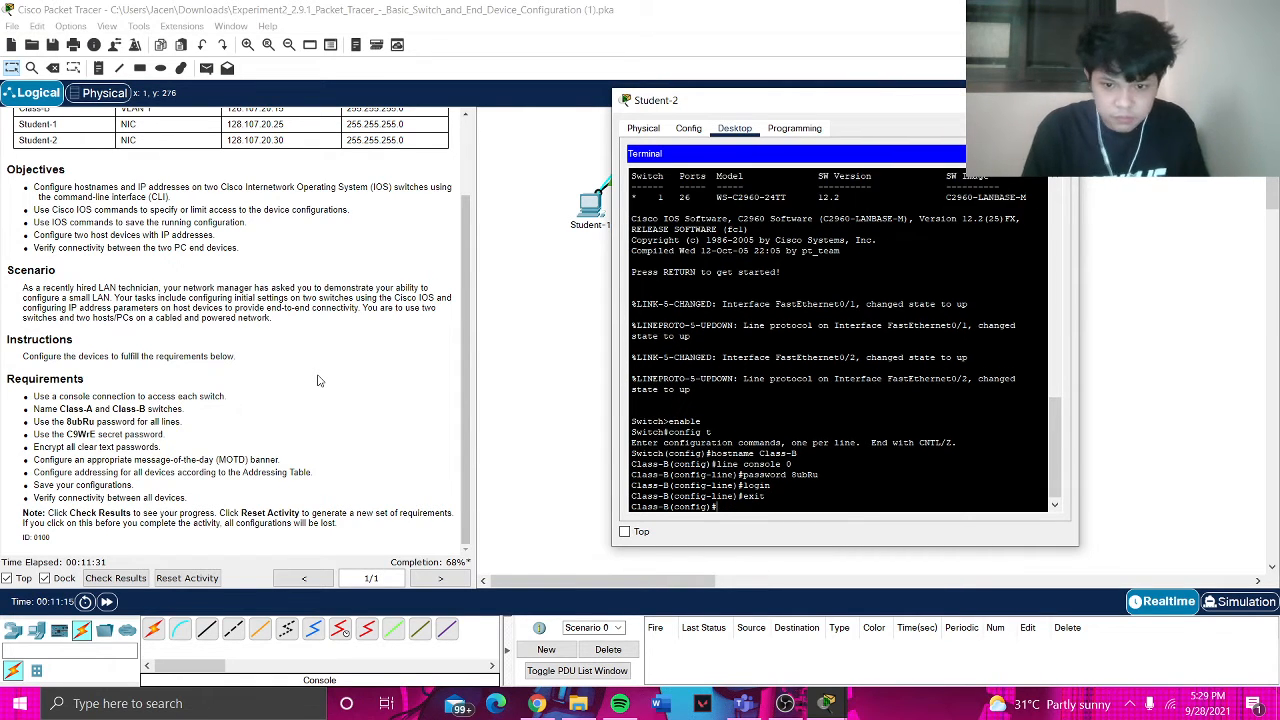
- Set the enable secret password and return to privileged EXEC mode
text(enable secret)
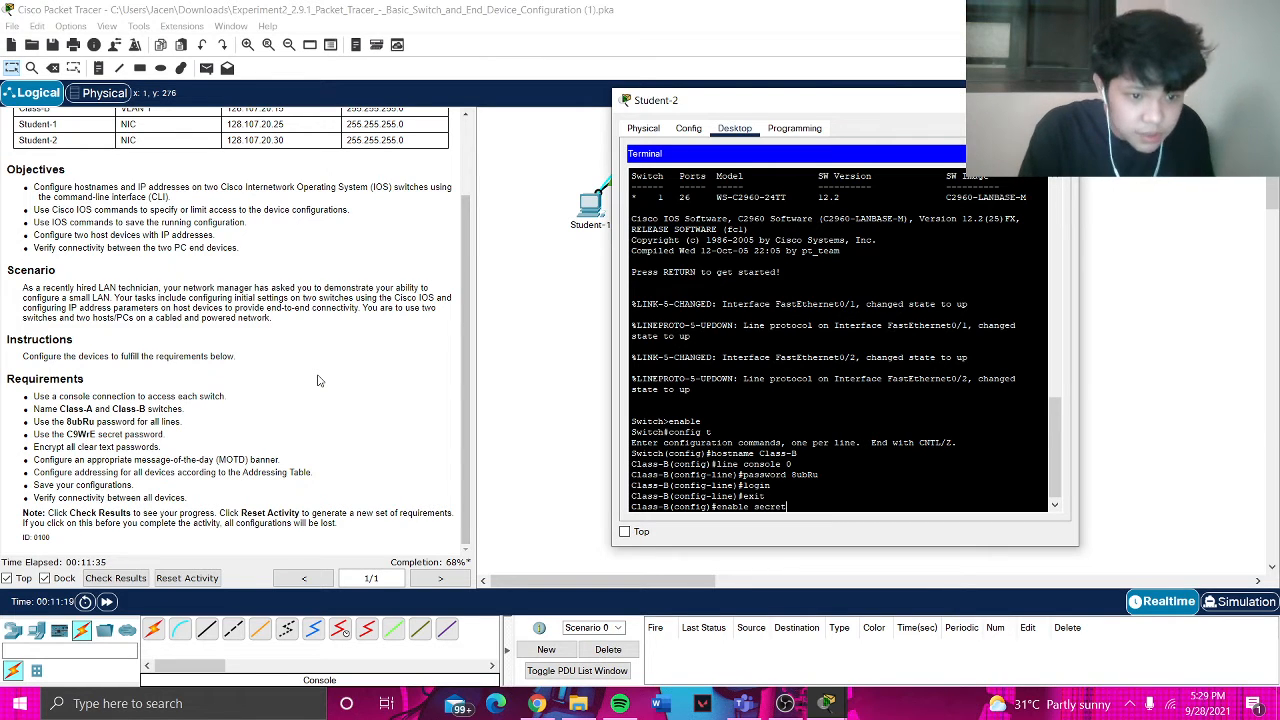
text( C9WrE)
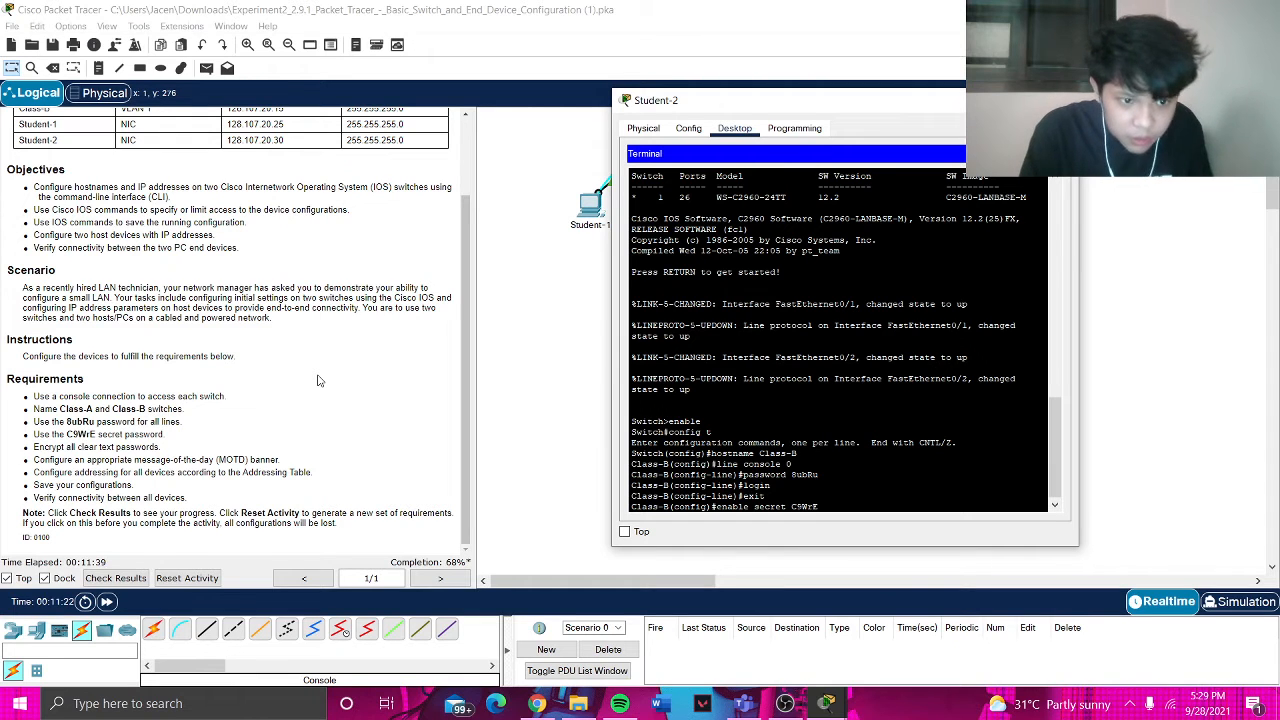
key(Return)
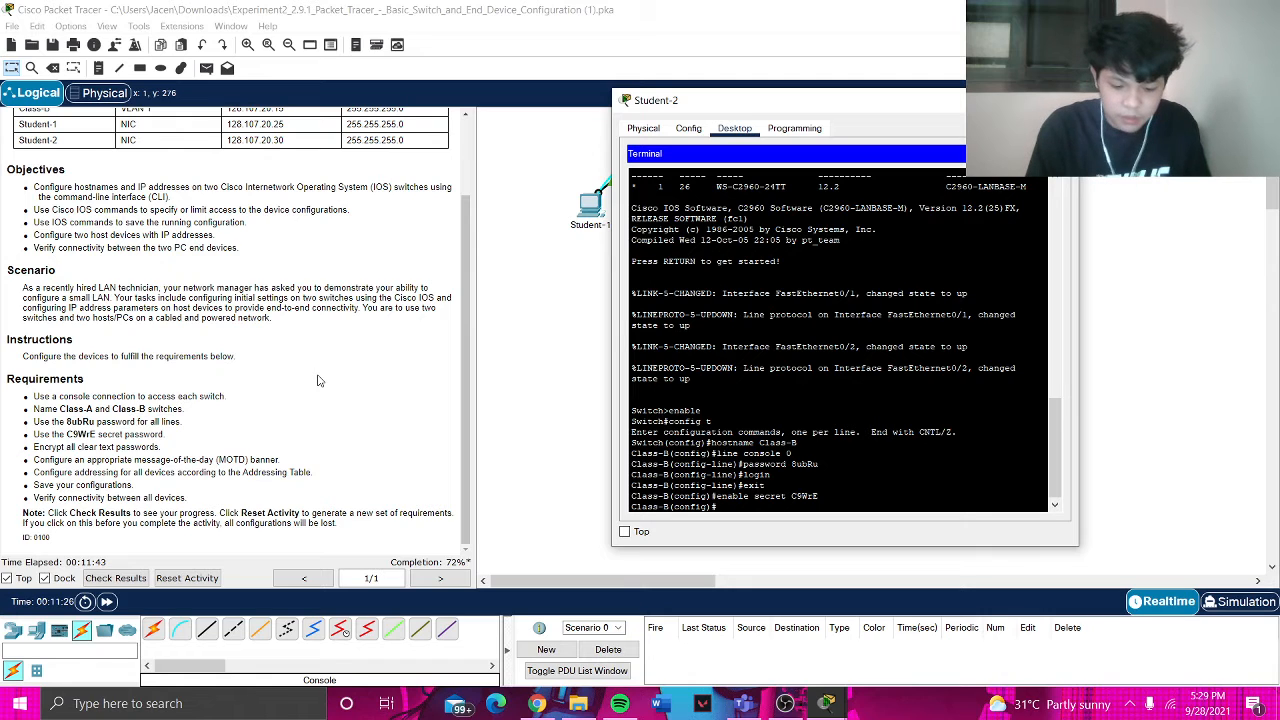
text(login)
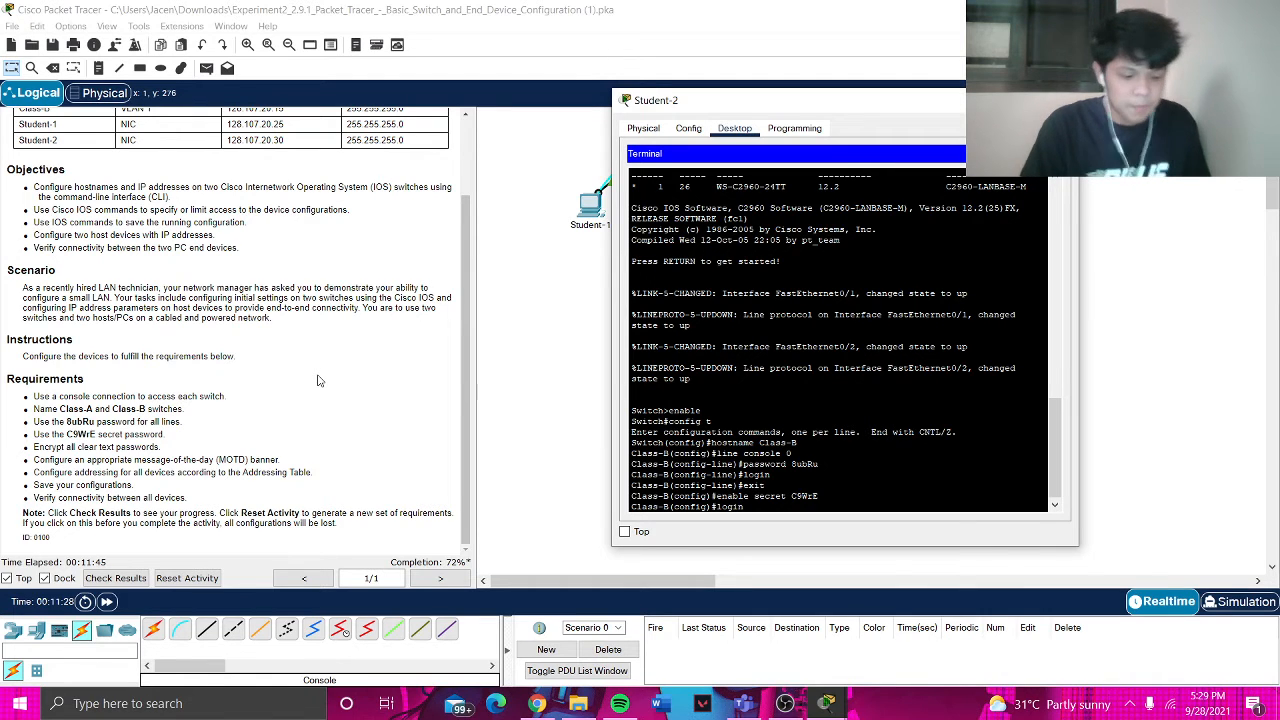
key(BackSpace)
key(BackSpace)
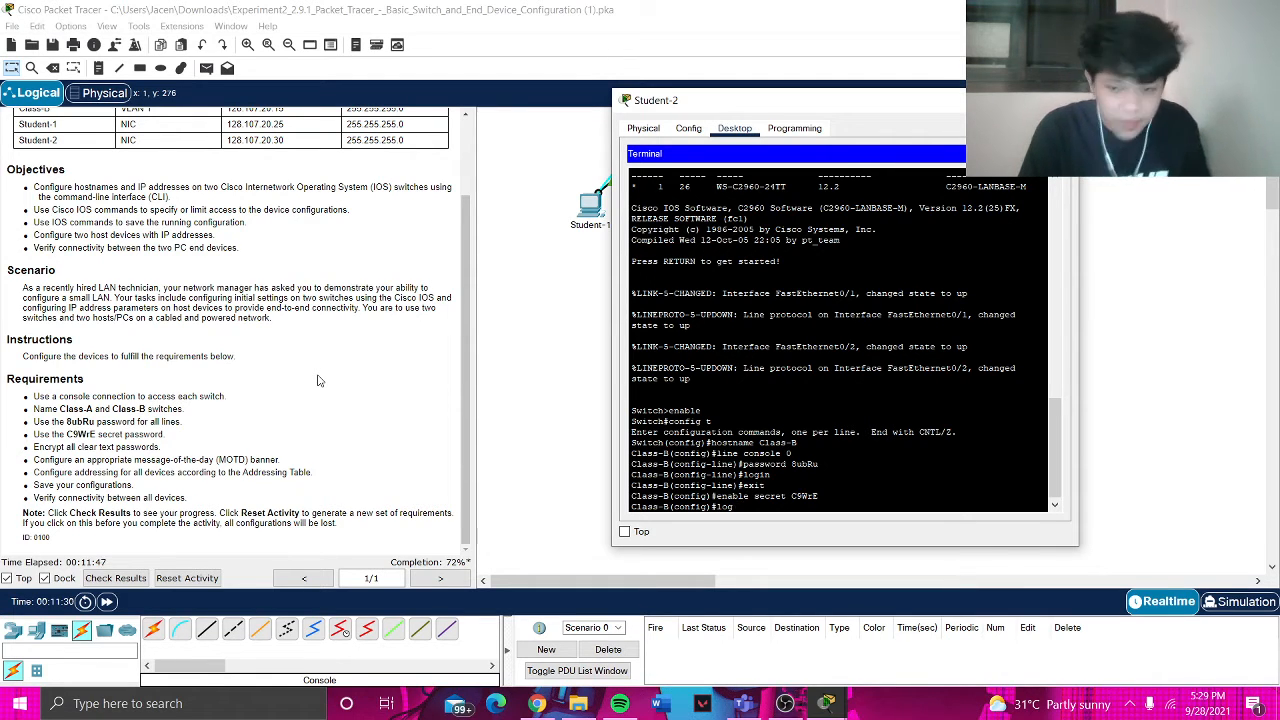
text(exit)
key(Return)
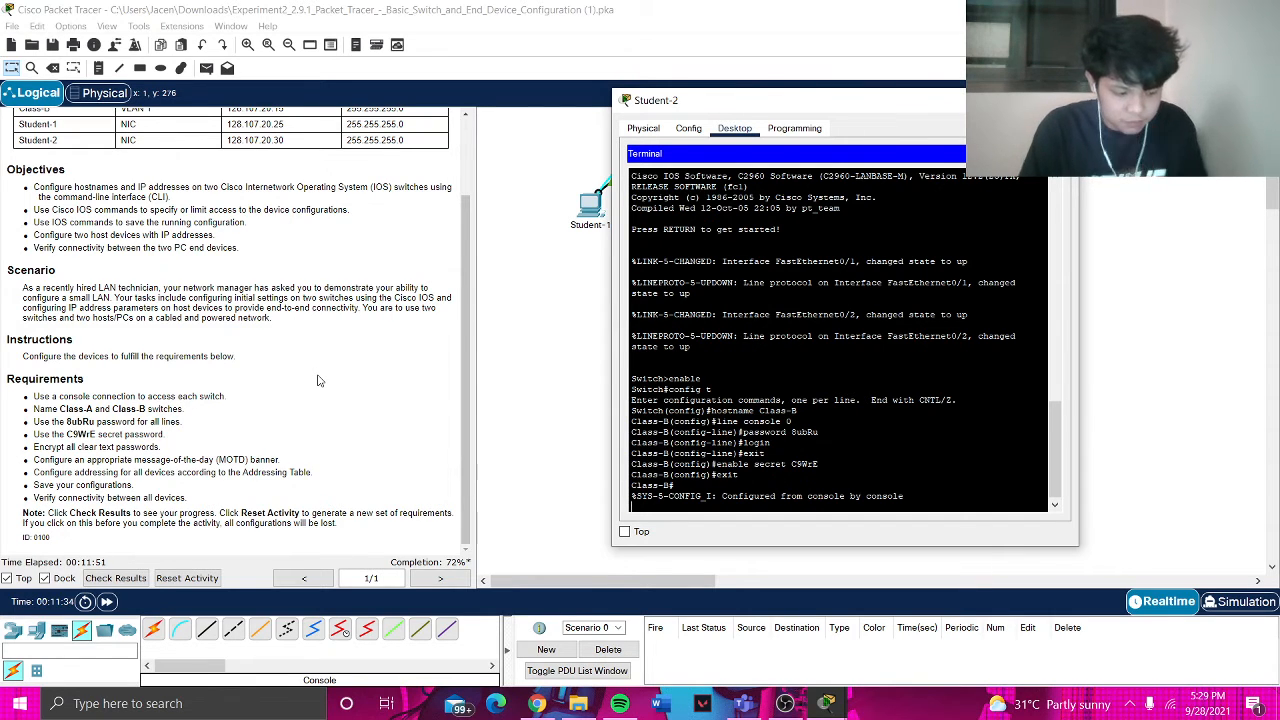
- List Class-B's running configuration to the end, showing its hostname, secret and plain-text console password
text(sh)
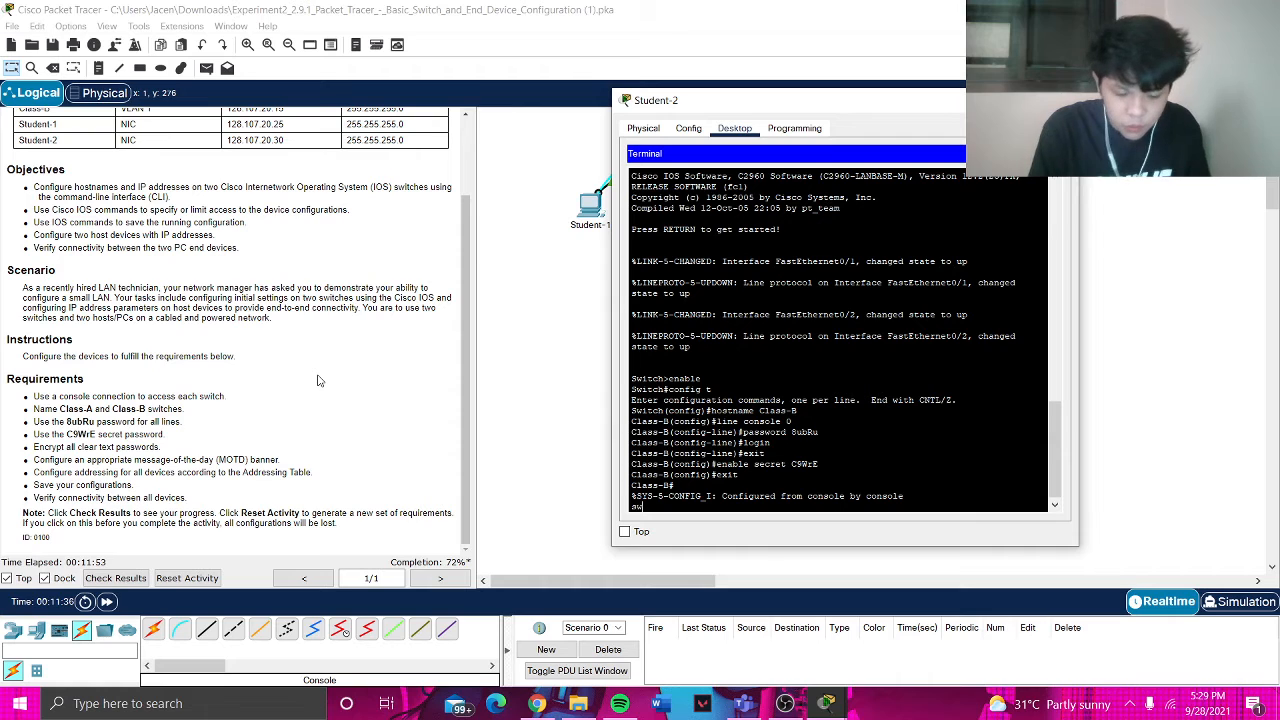
text(ow run)
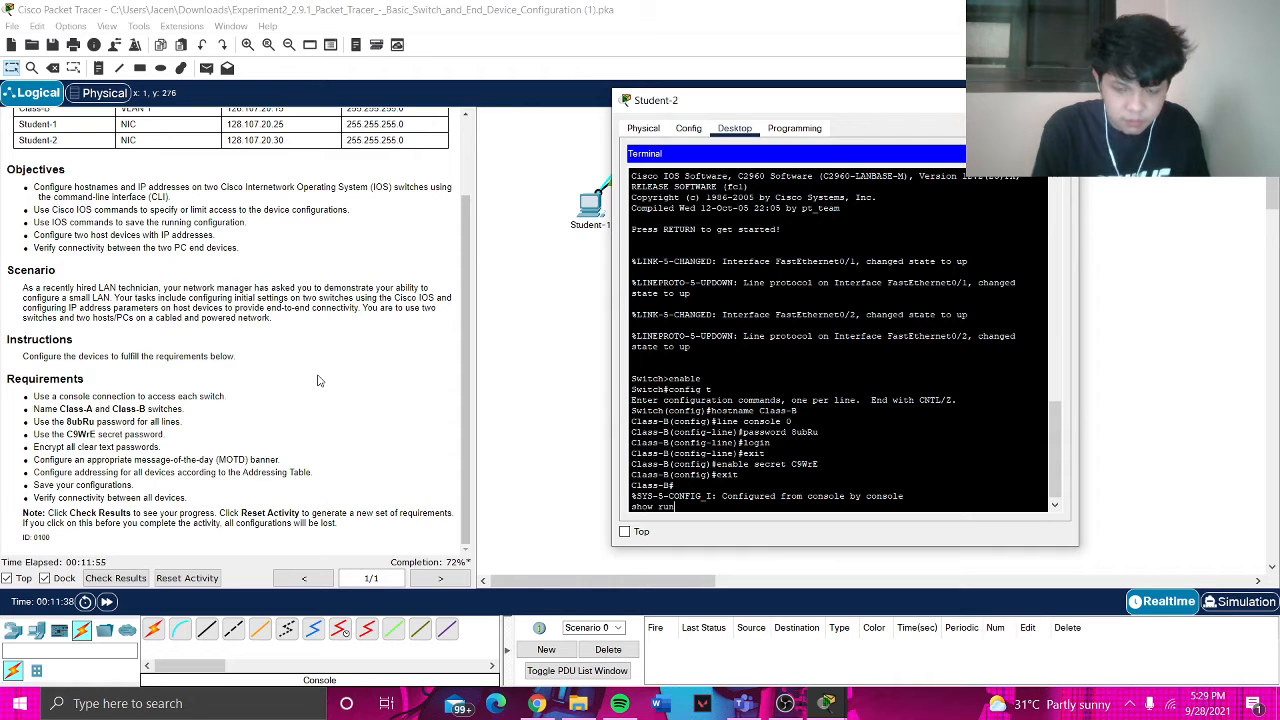
key(Return)
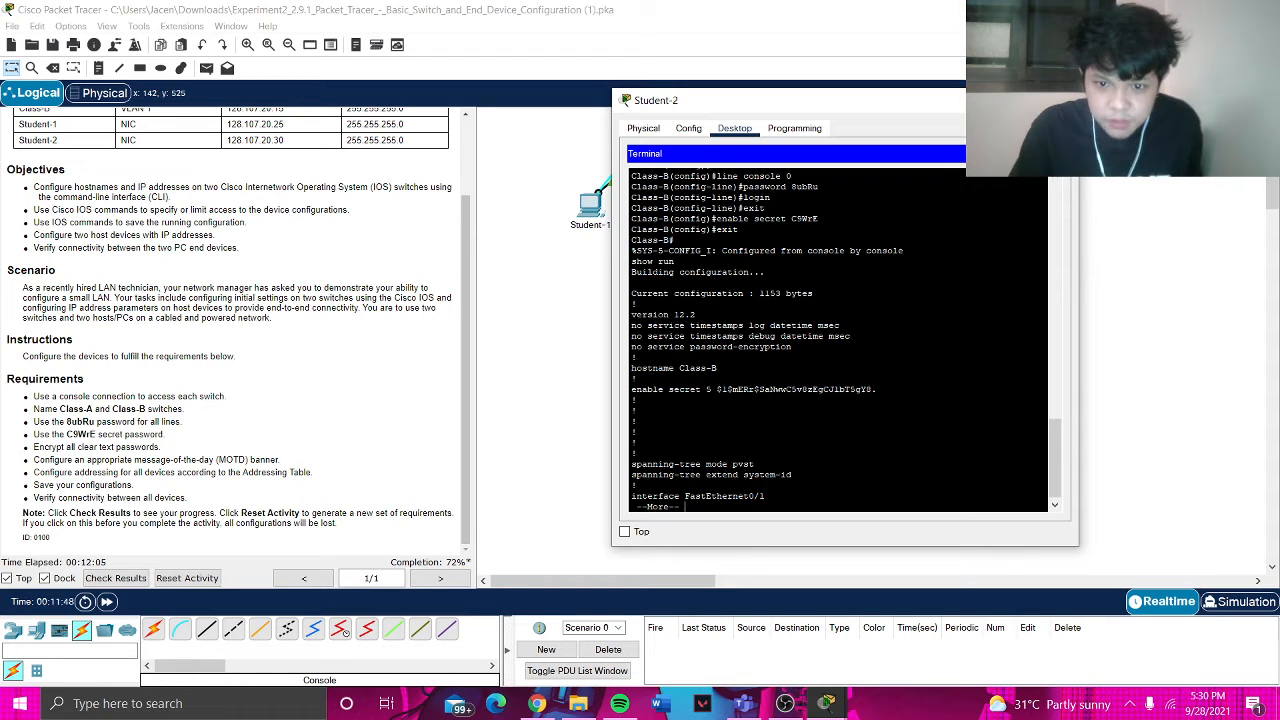
key(space)
key(space)
key(space)
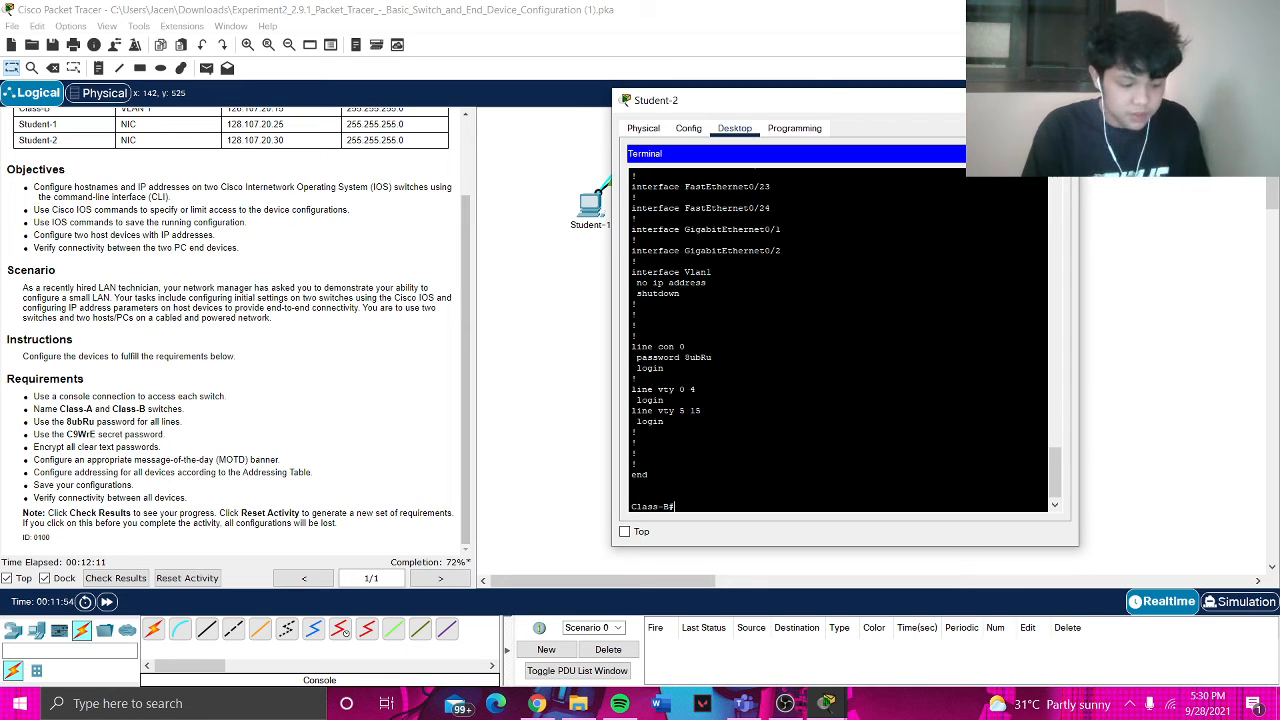
- Try enabling password encryption, entered with the misspelling 'service password-excryption'
text(config t)
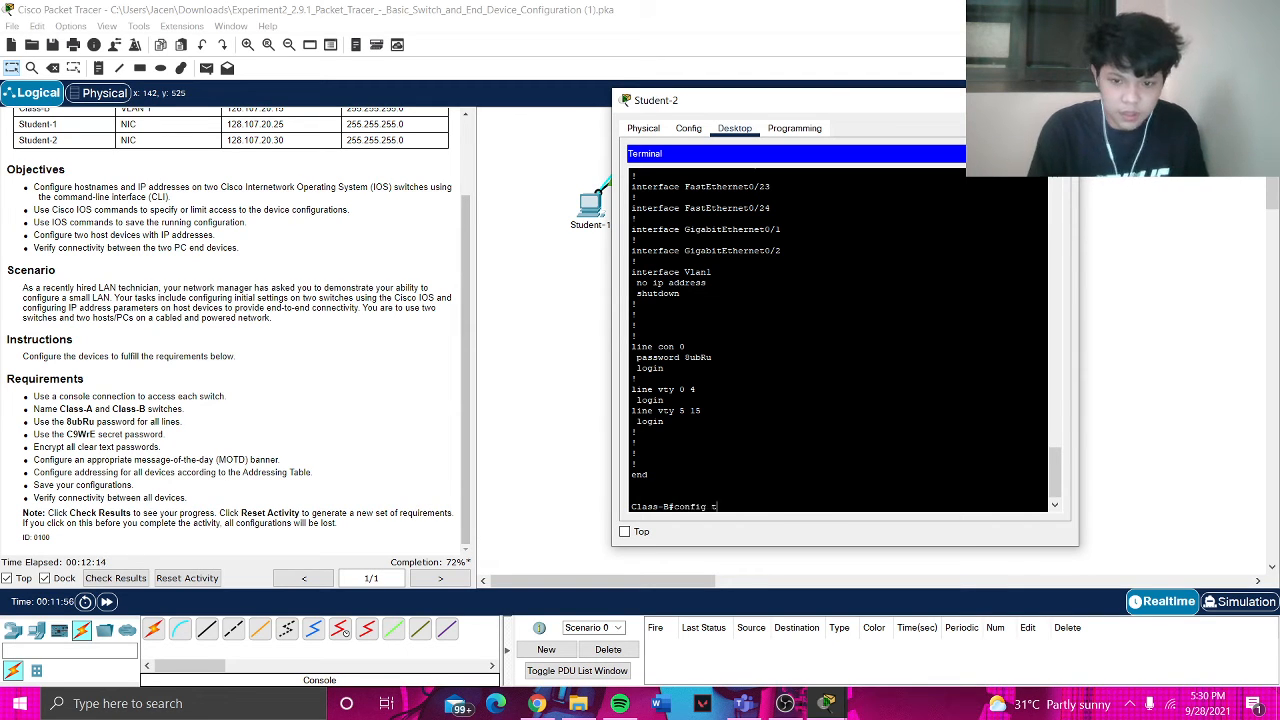
key(Return)
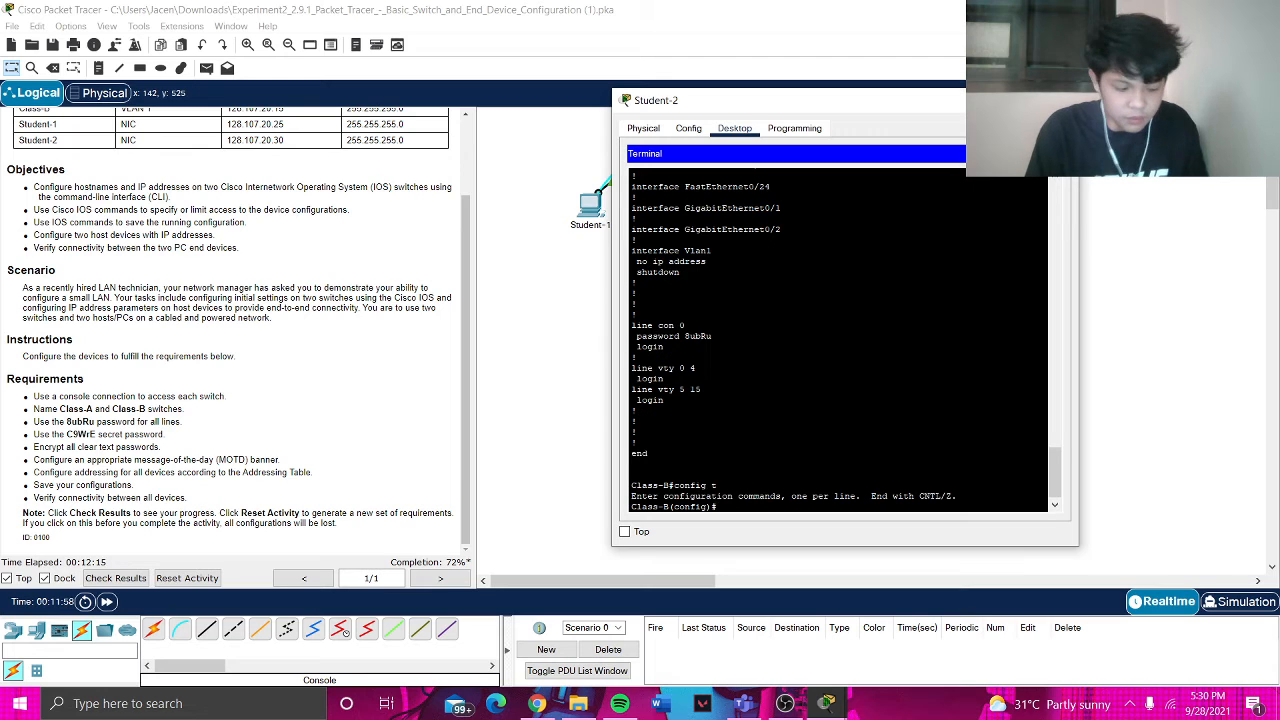
text(servic)
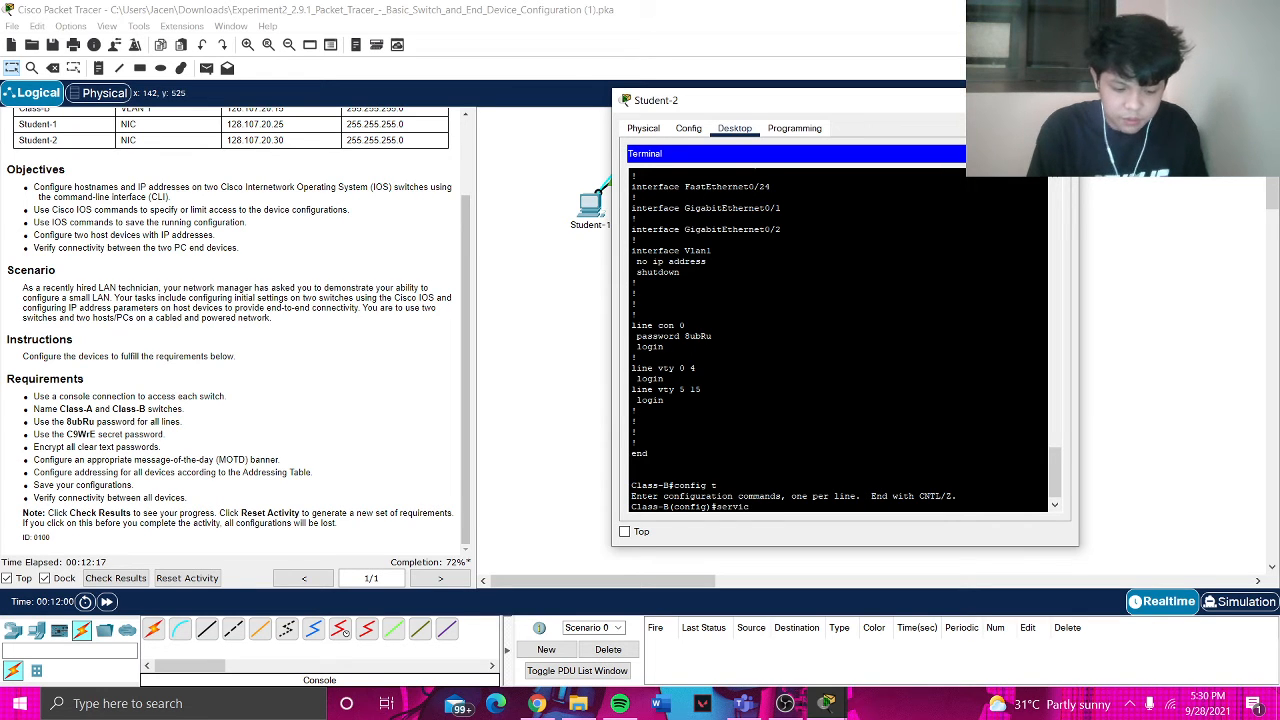
text(e password-)
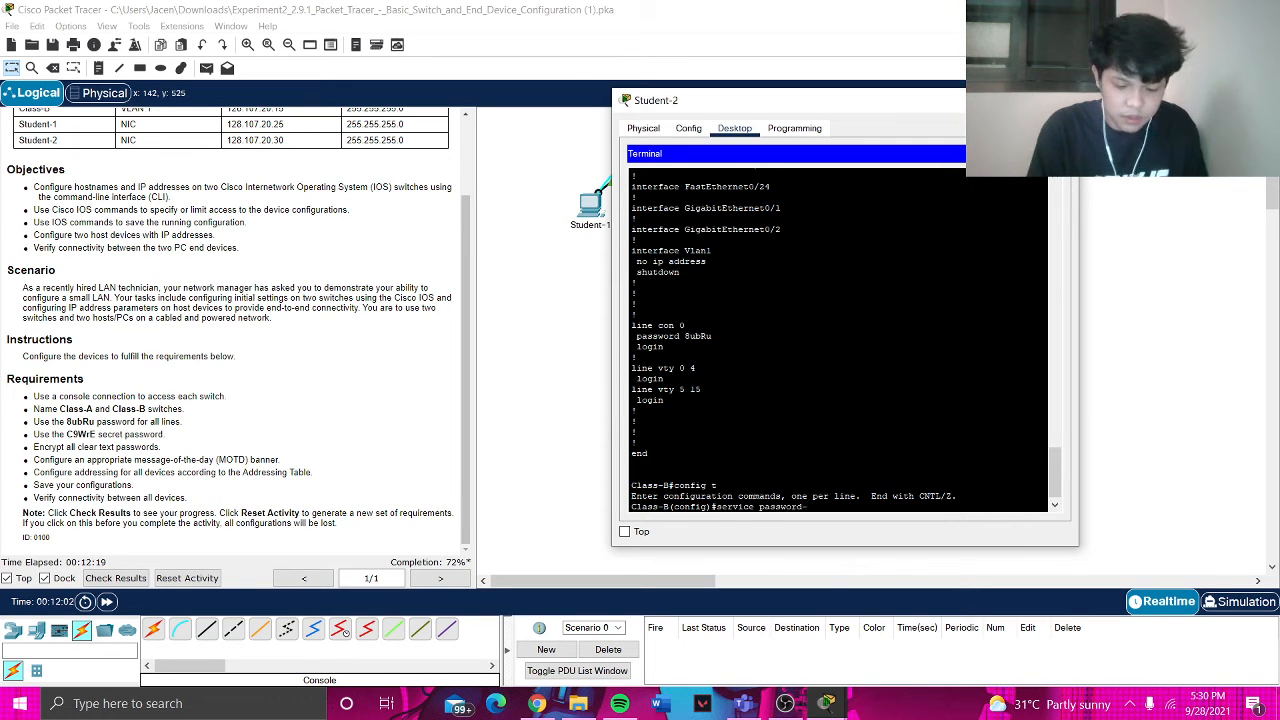
text(excryptio)
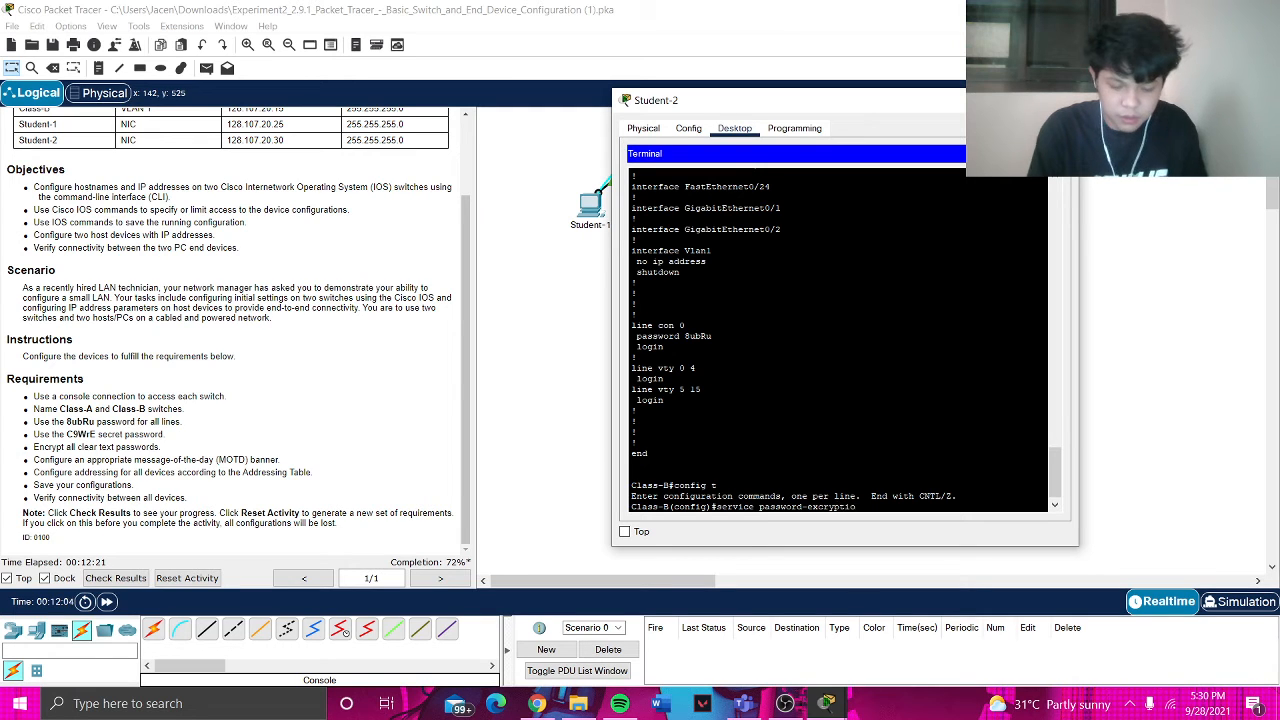
text(n)
key(Return)
- Leave configuration mode and page through the running configuration again
text(ex)
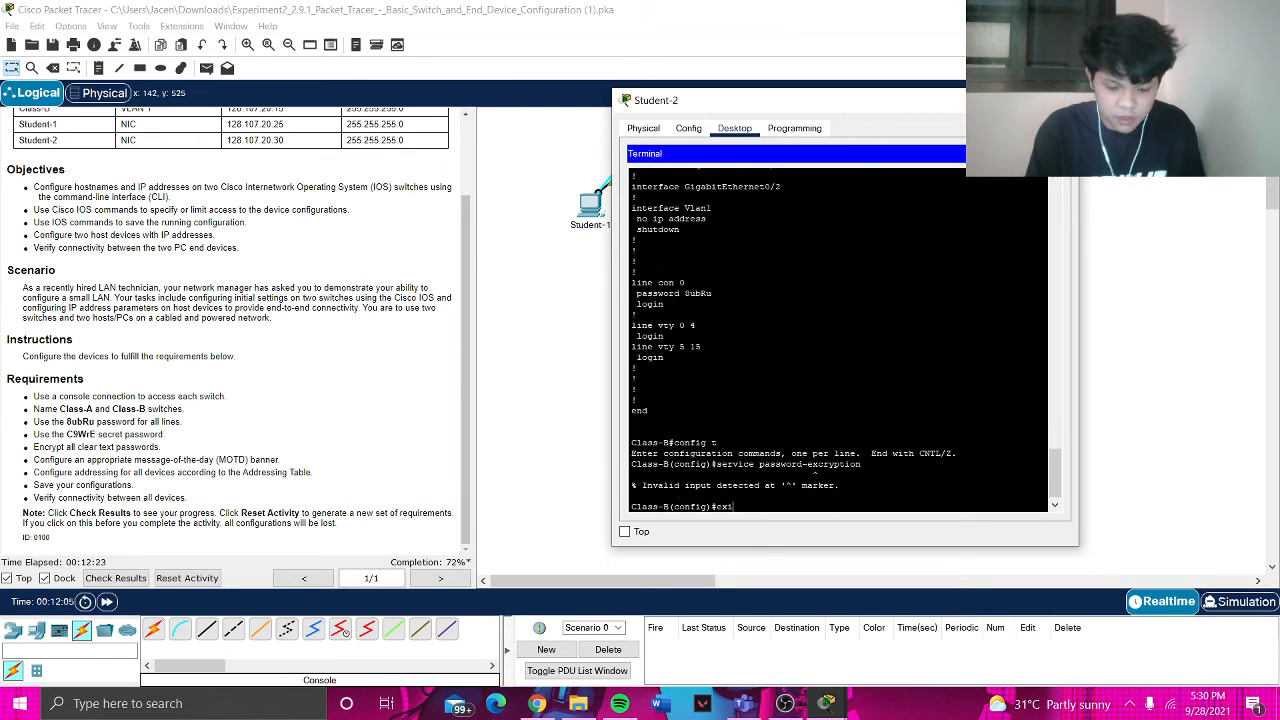
text(it)
key(Return)
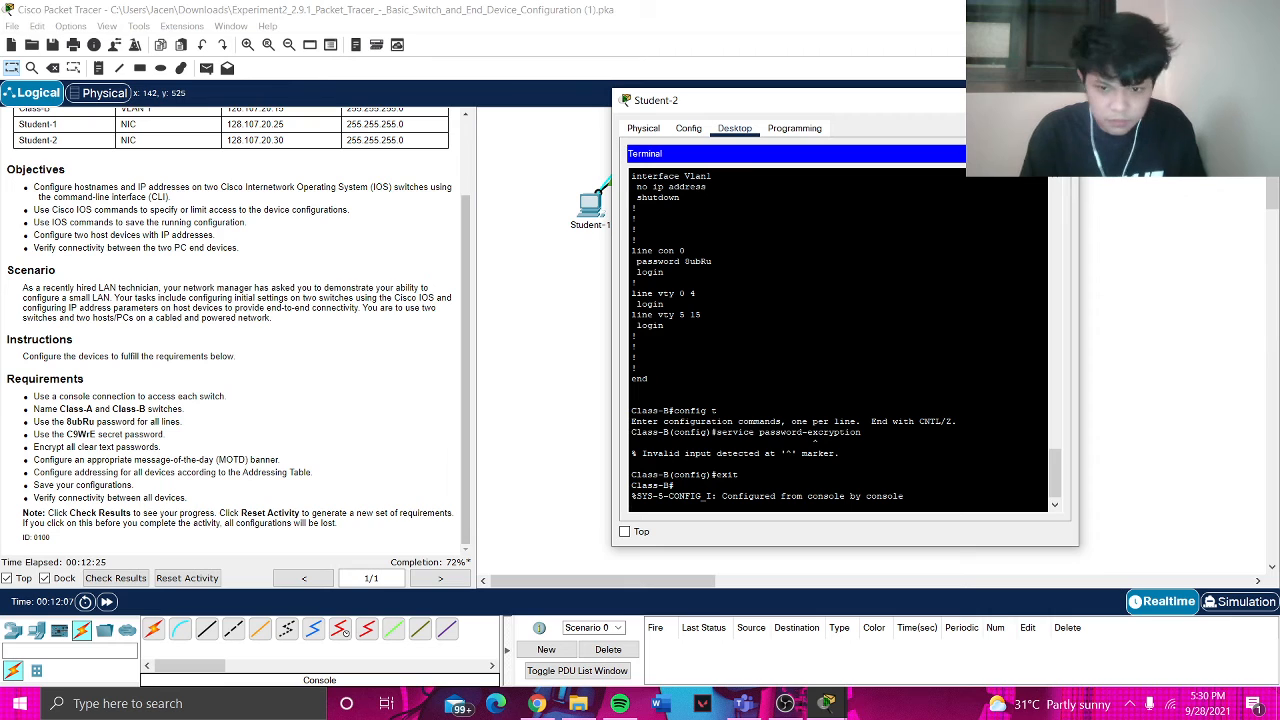
text(show run)
key(Return)
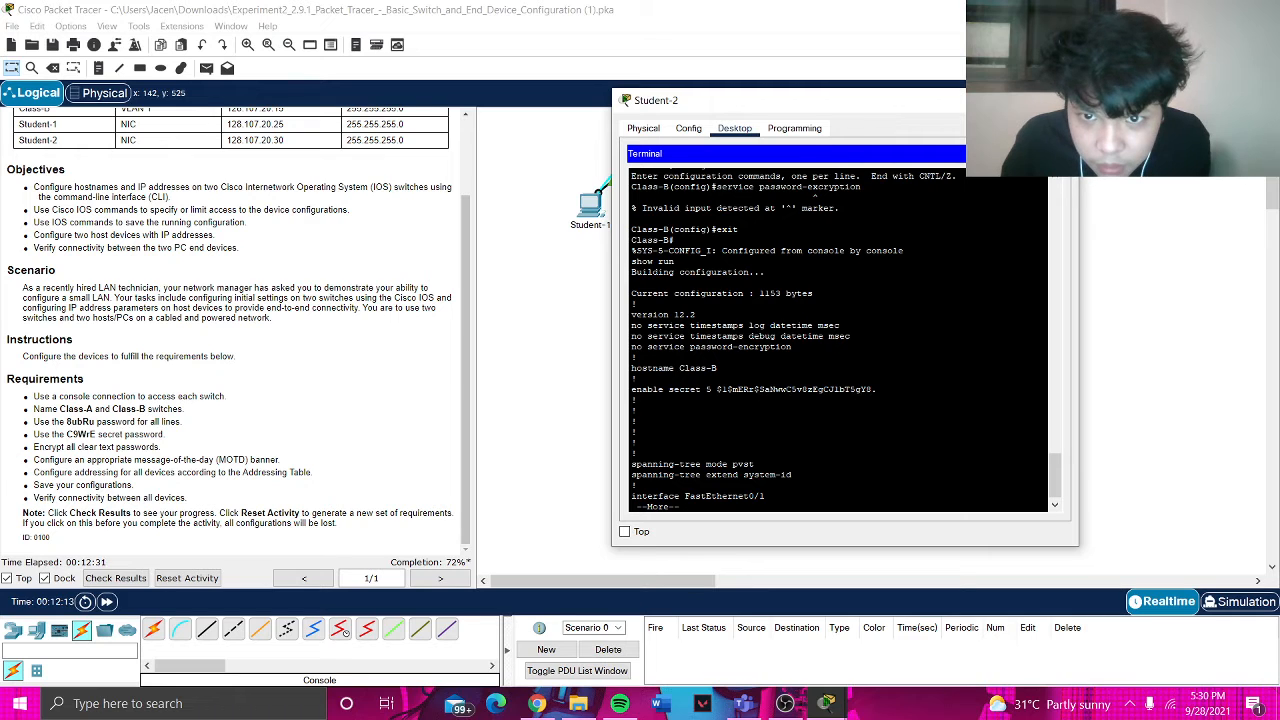
key(space)
key(space)
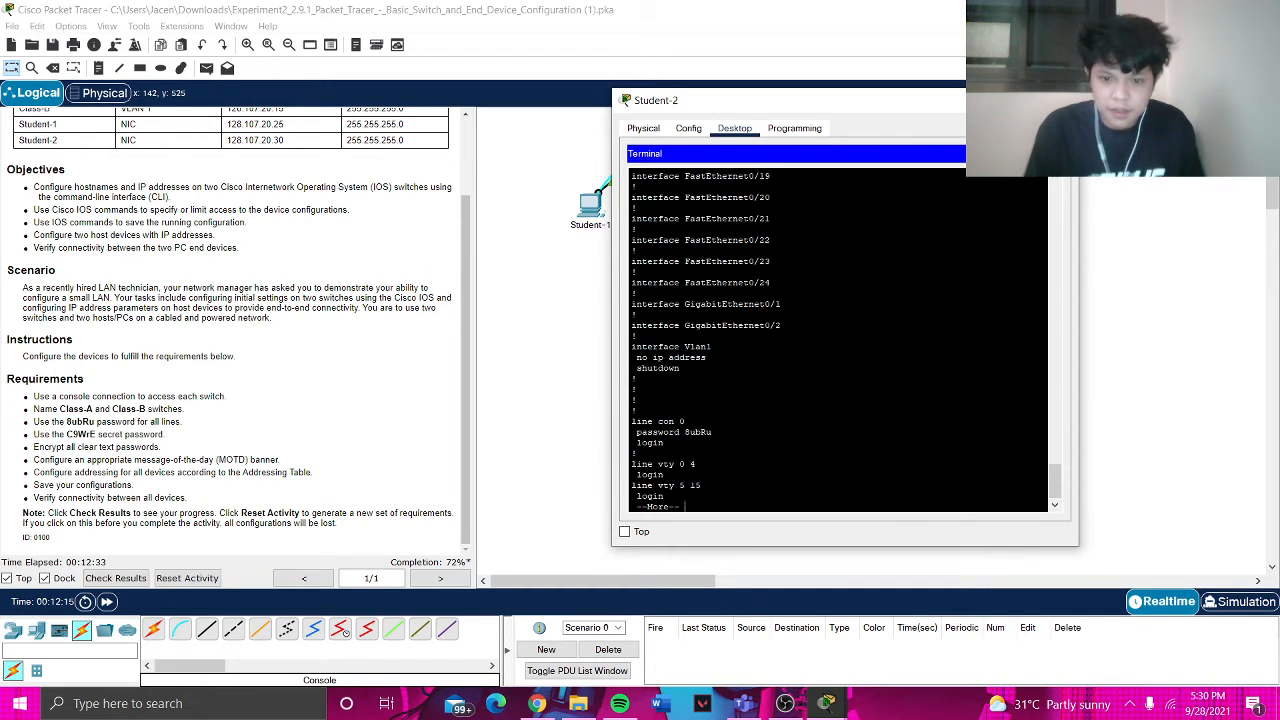
key(space)
- Enable service password-encryption correctly in global configuration mode
text(co)
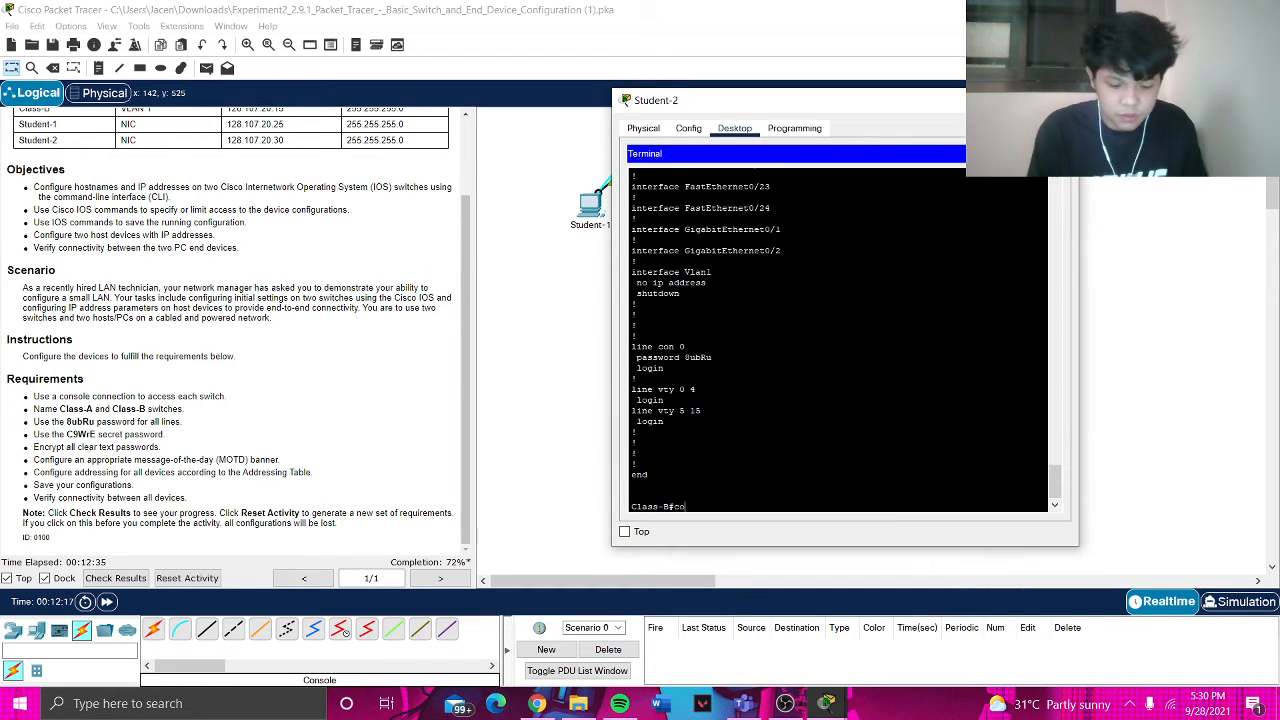
text(nfig t)
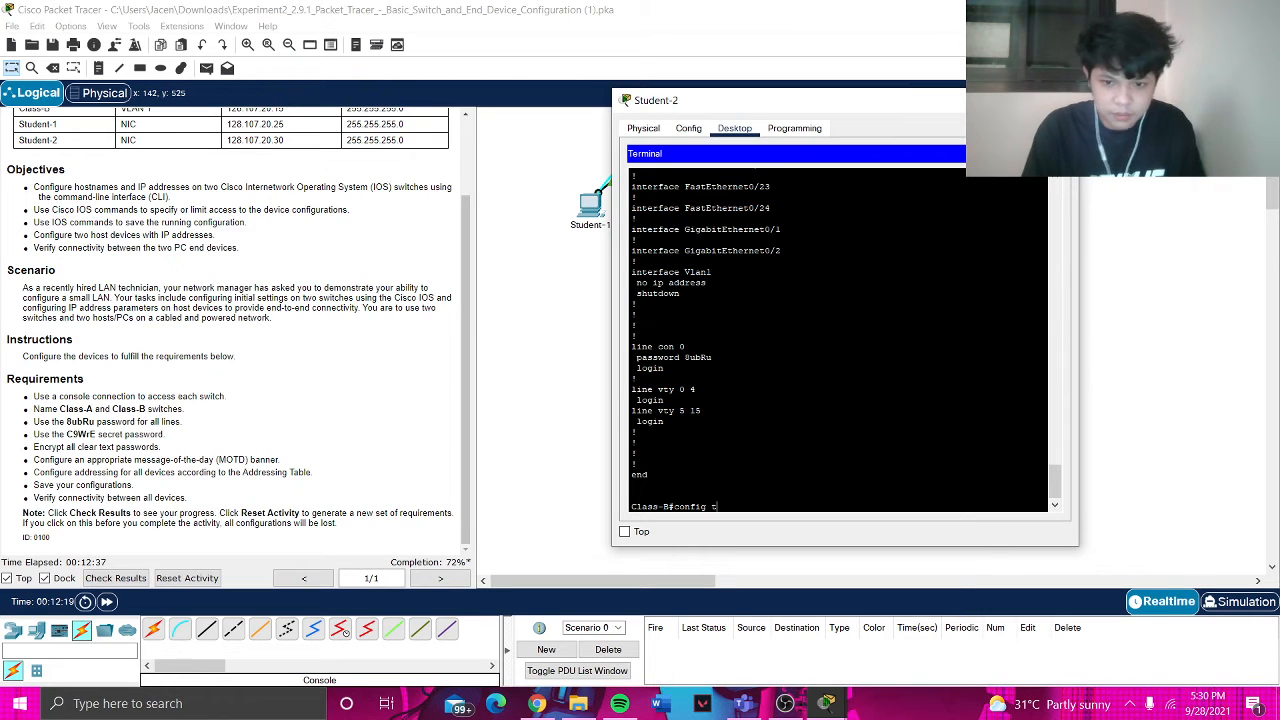
key(Return)
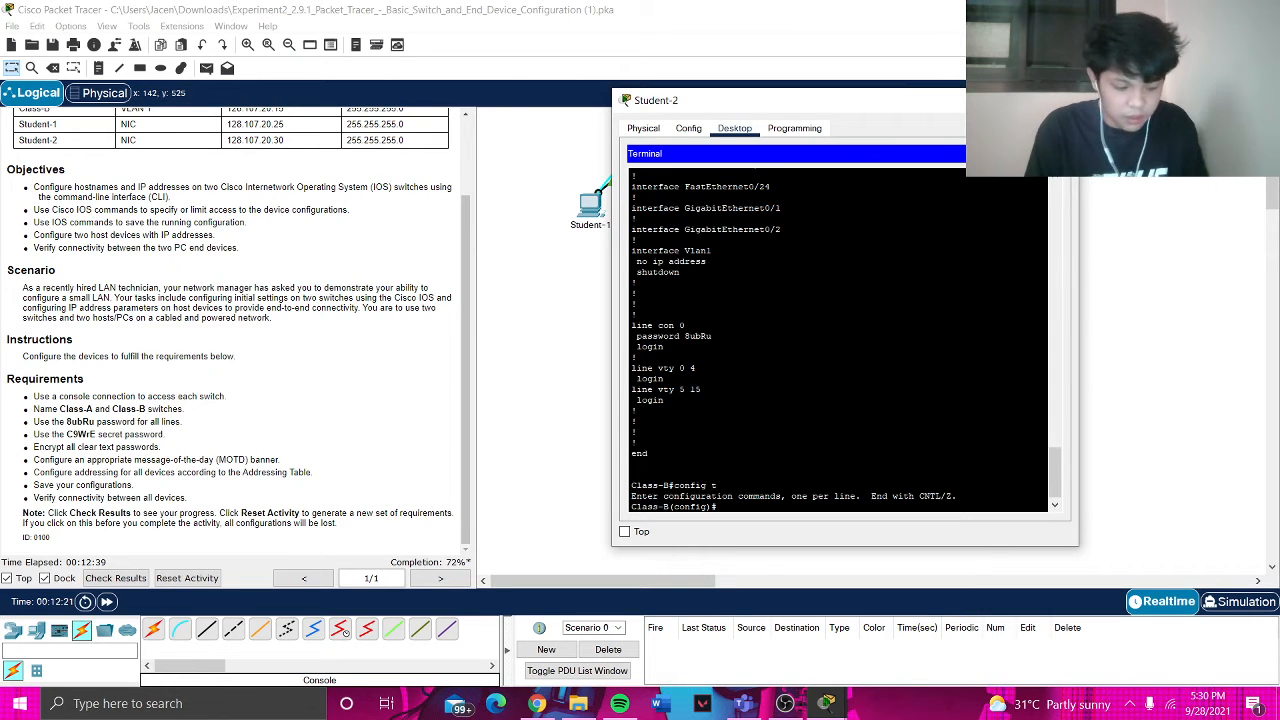
text(serv)
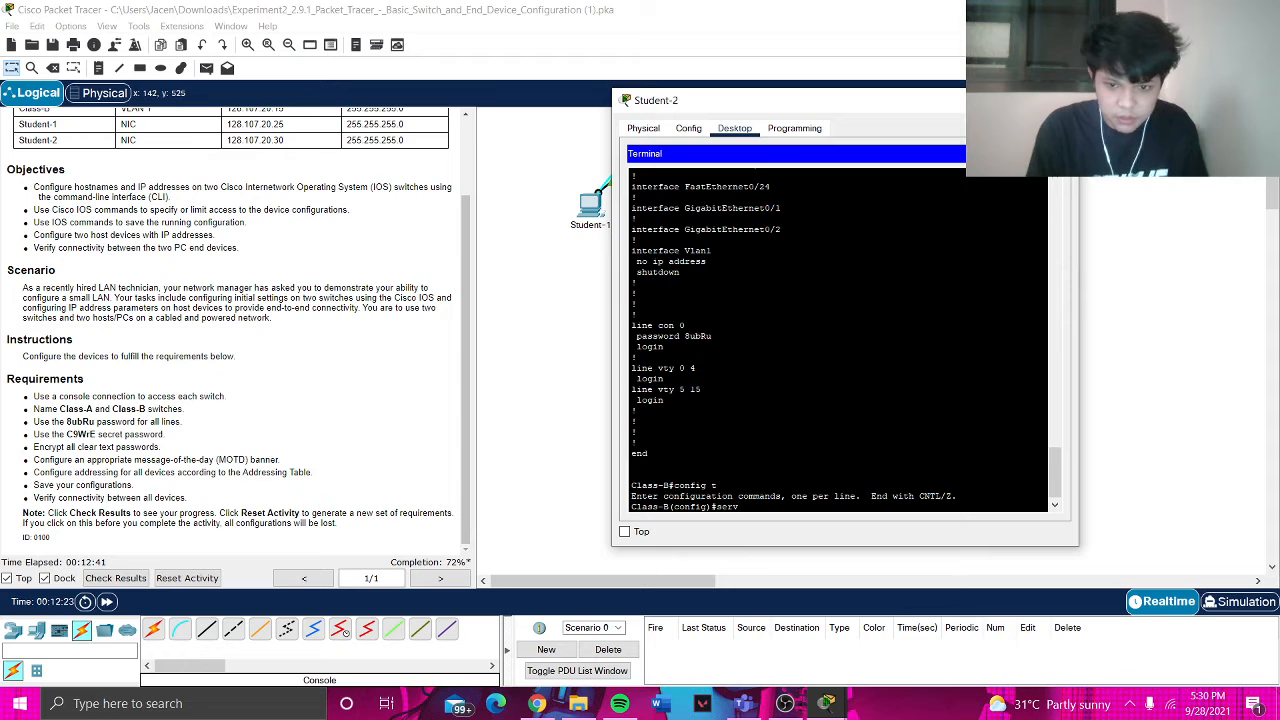
text(ice passowr)
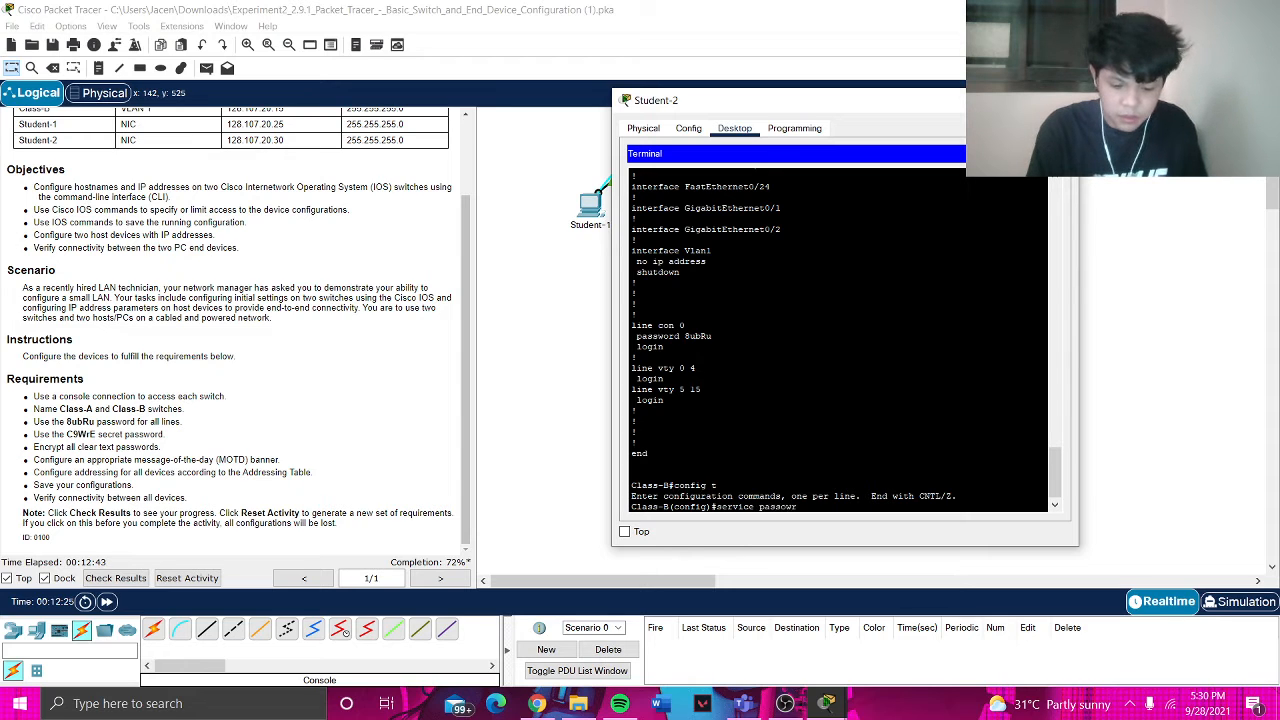
text(d)
key(BackSpace)
key(BackSpace)
key(BackSpace)
key(BackSpace)
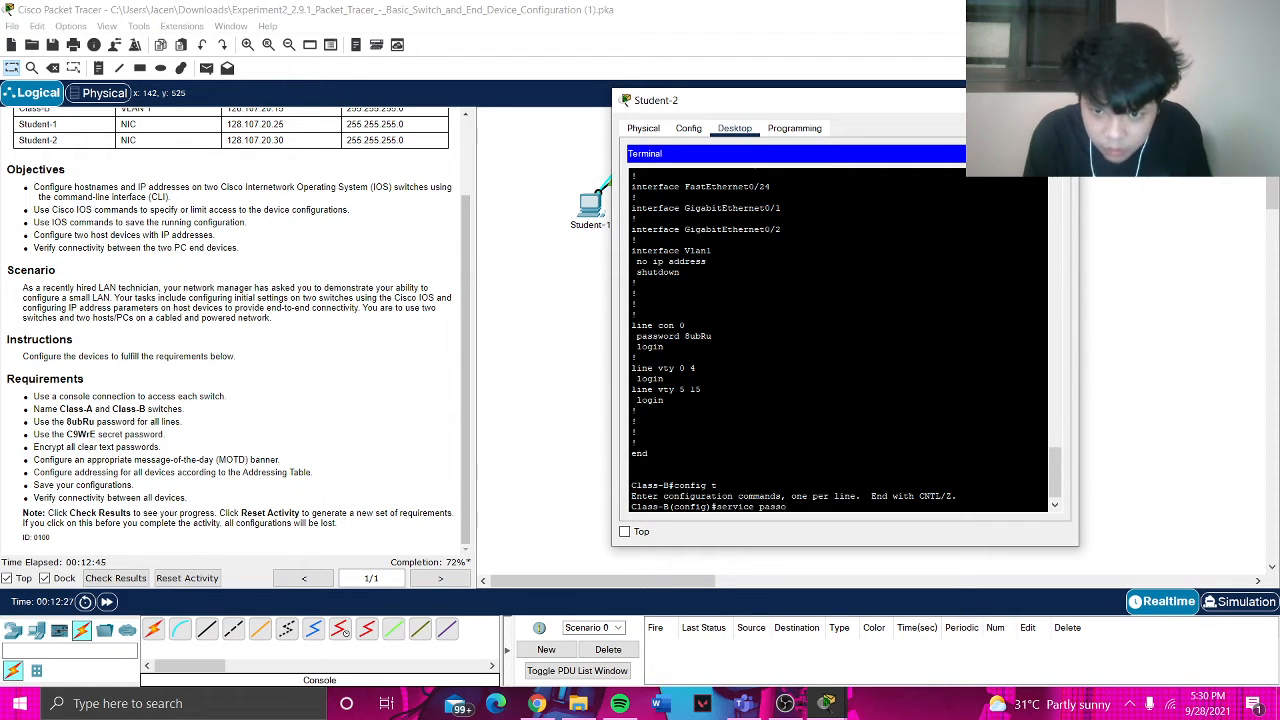
text(word-en)
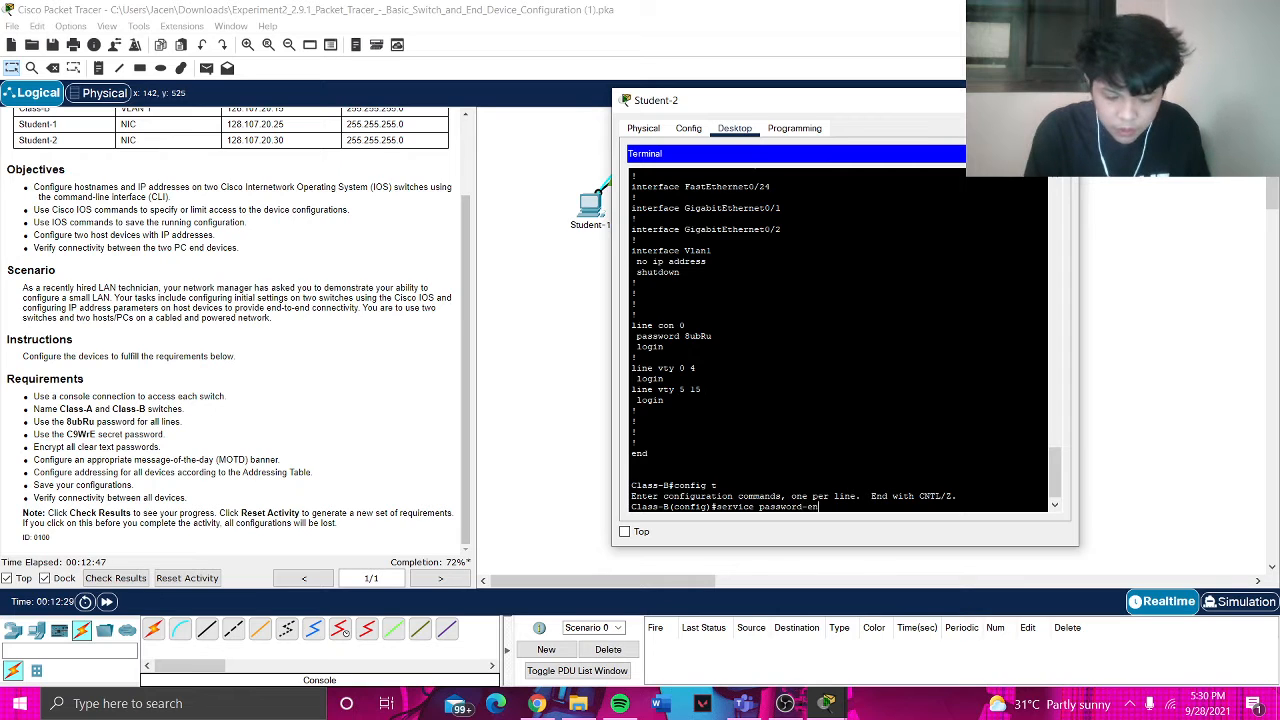
text(cr)
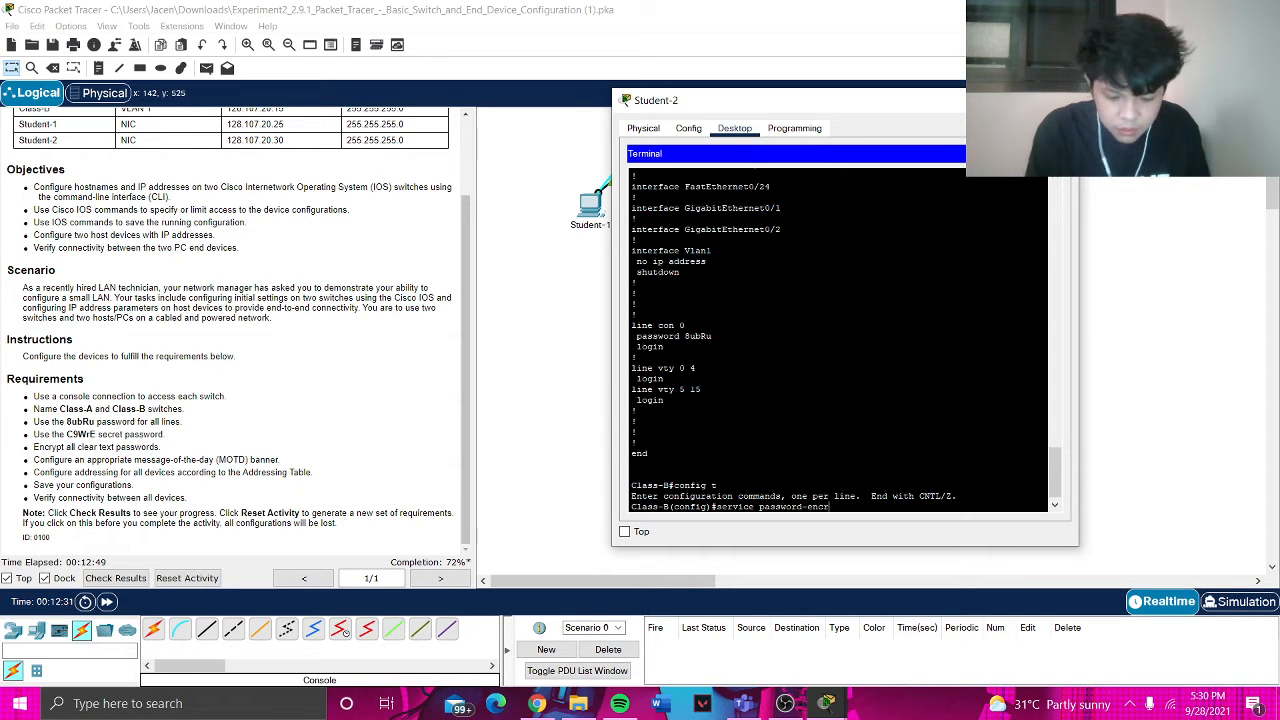
text(yptio)
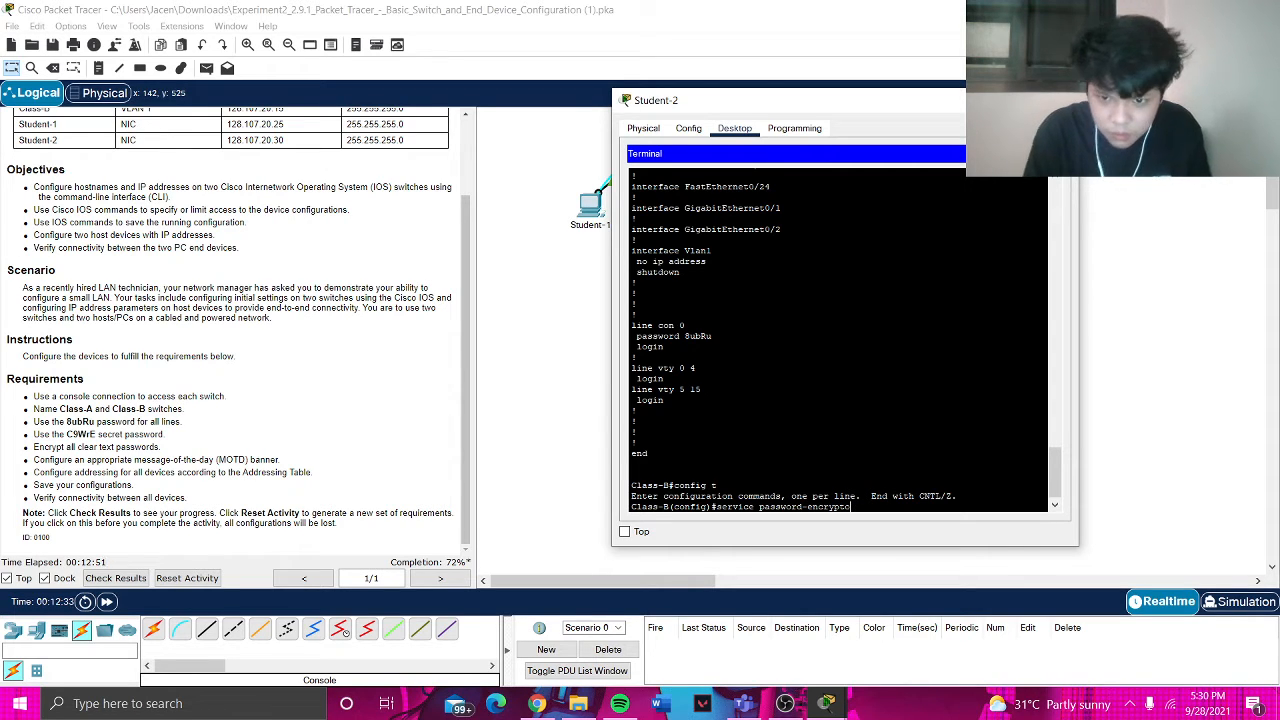
text(n)
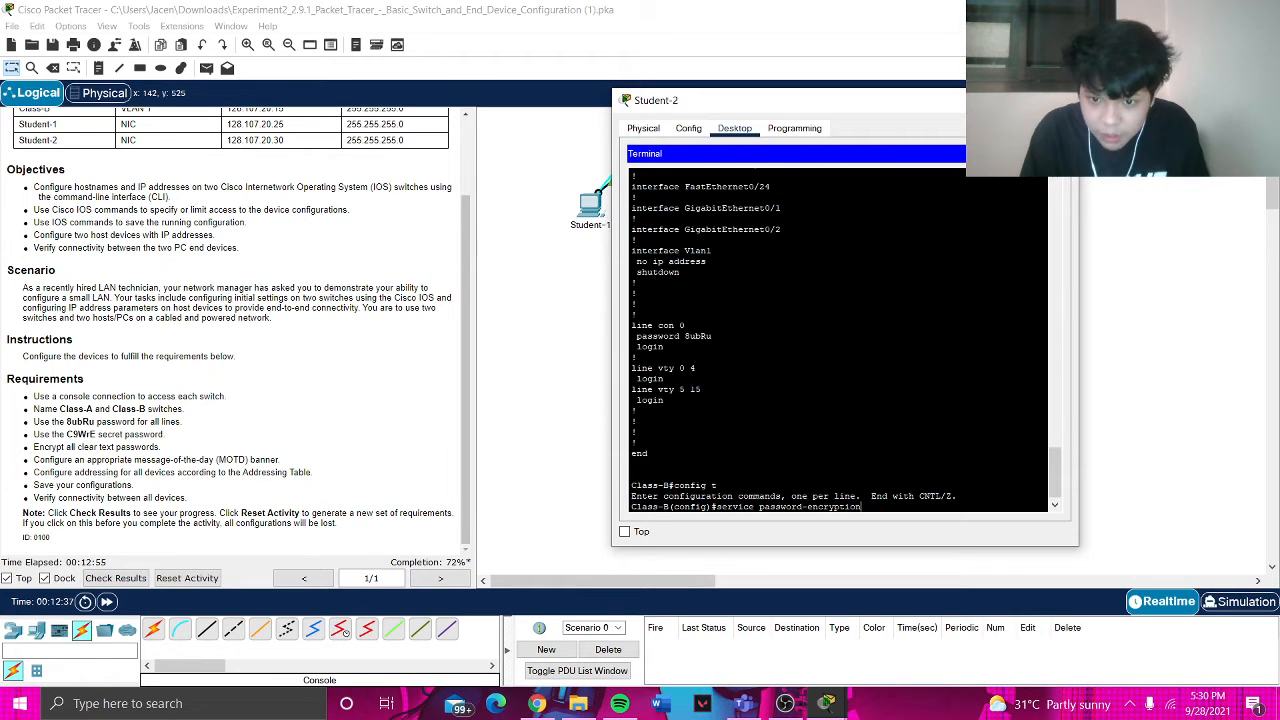
key(Return)
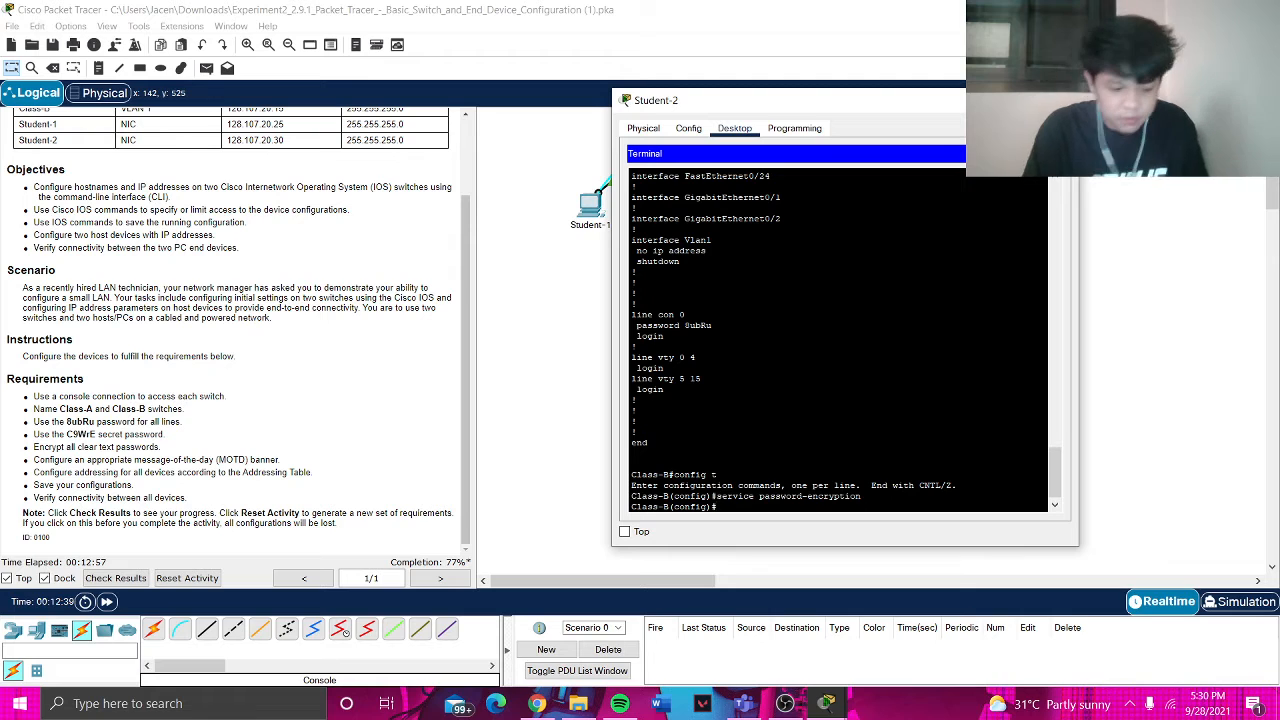
- Review Class-B's running configuration showing the type 7 encrypted console password, then re-enter config t
text(exit)
key(Return)
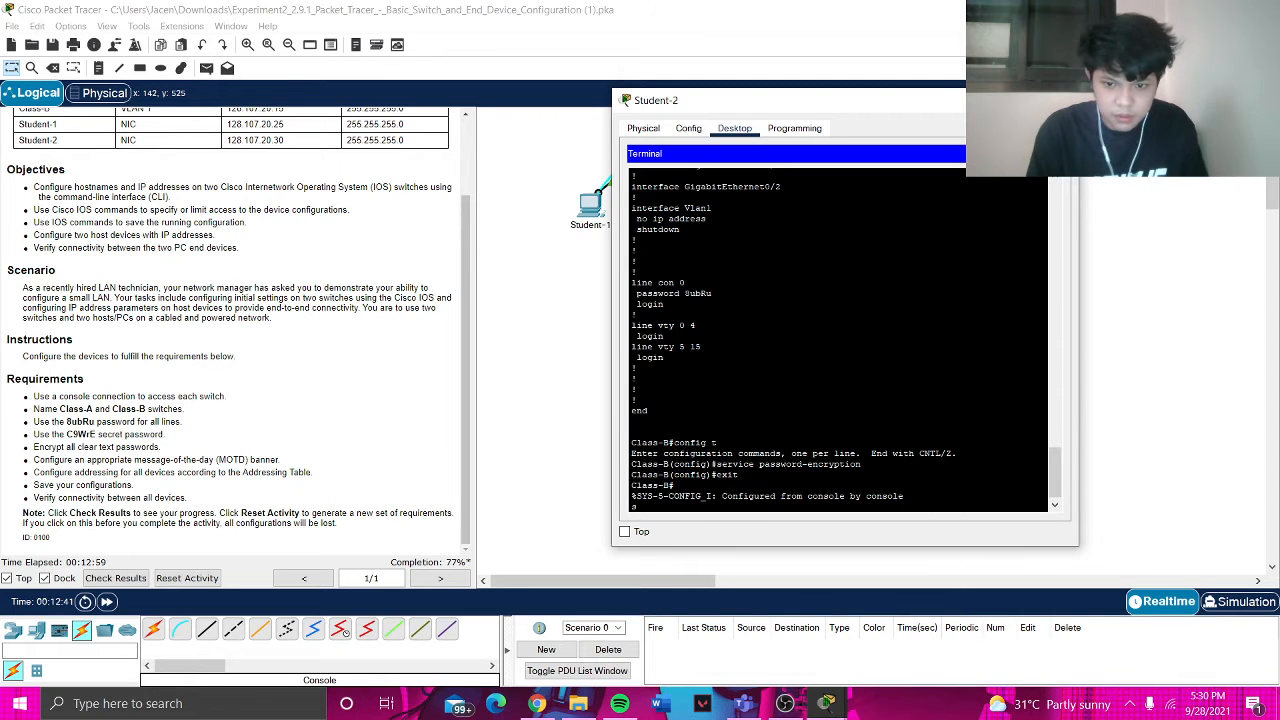
text(show run)
key(Return)
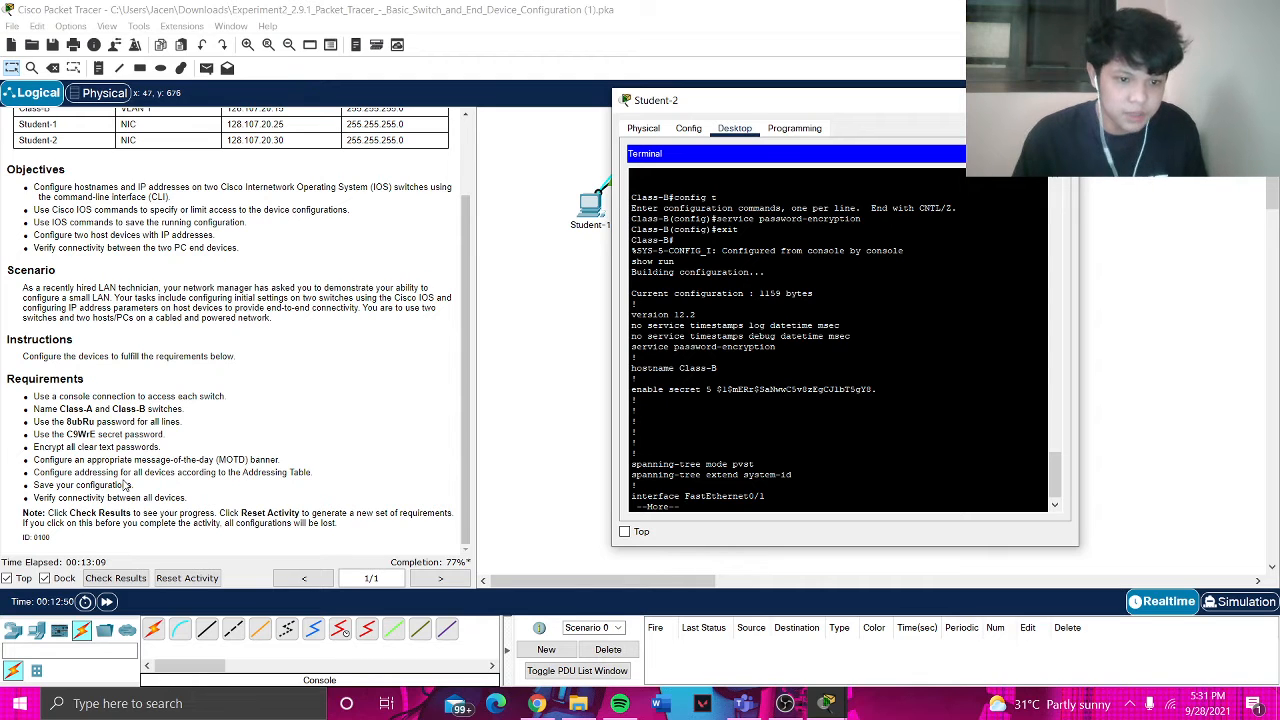
key(space)
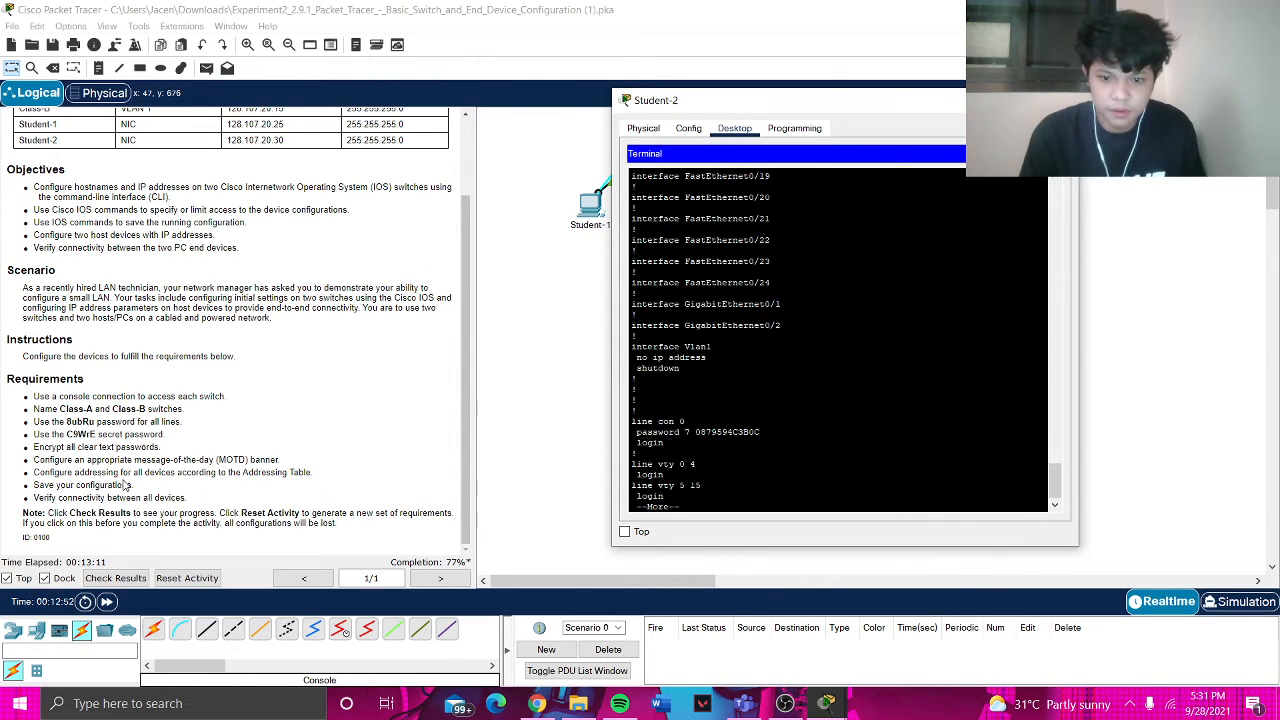
key(space)
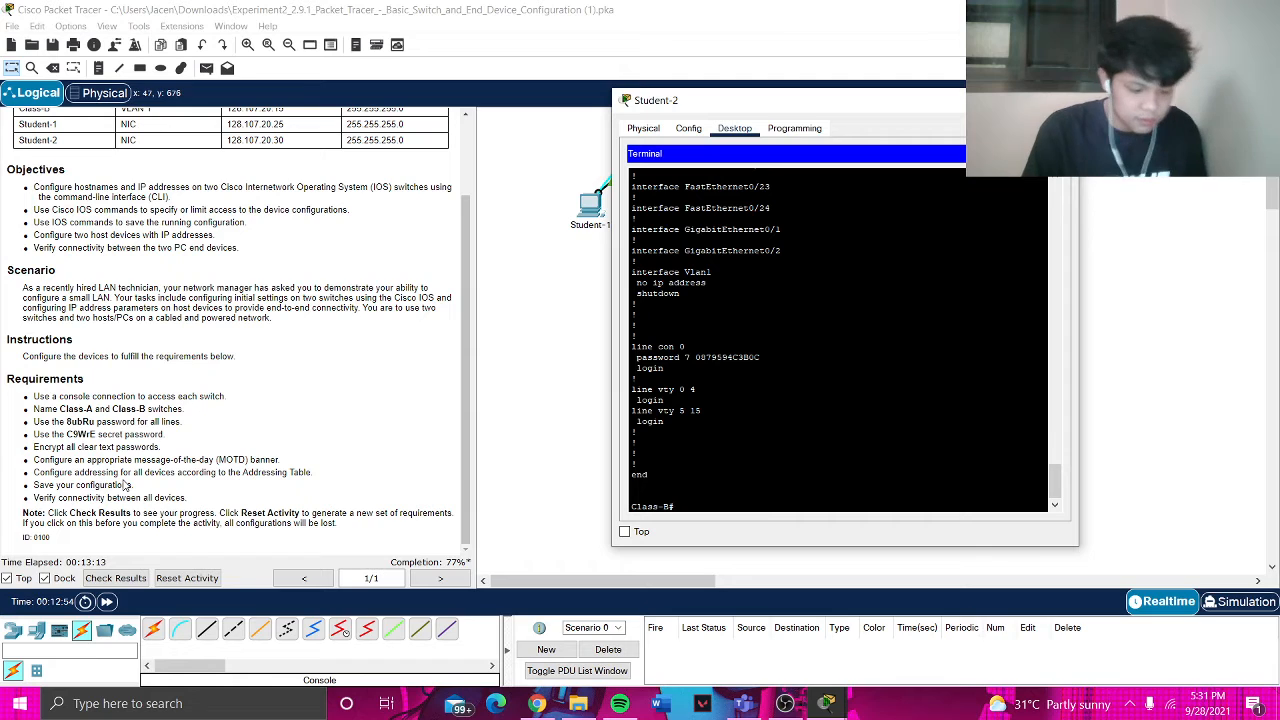
text(config t)
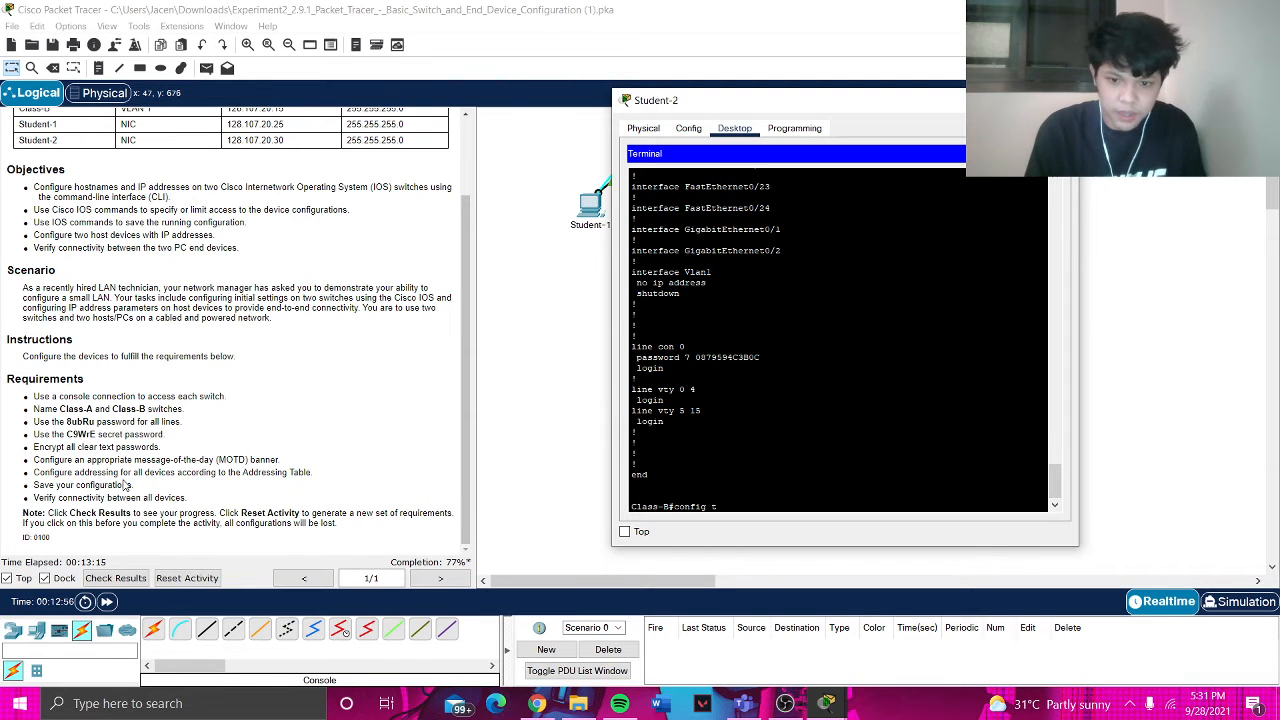
key(Return)
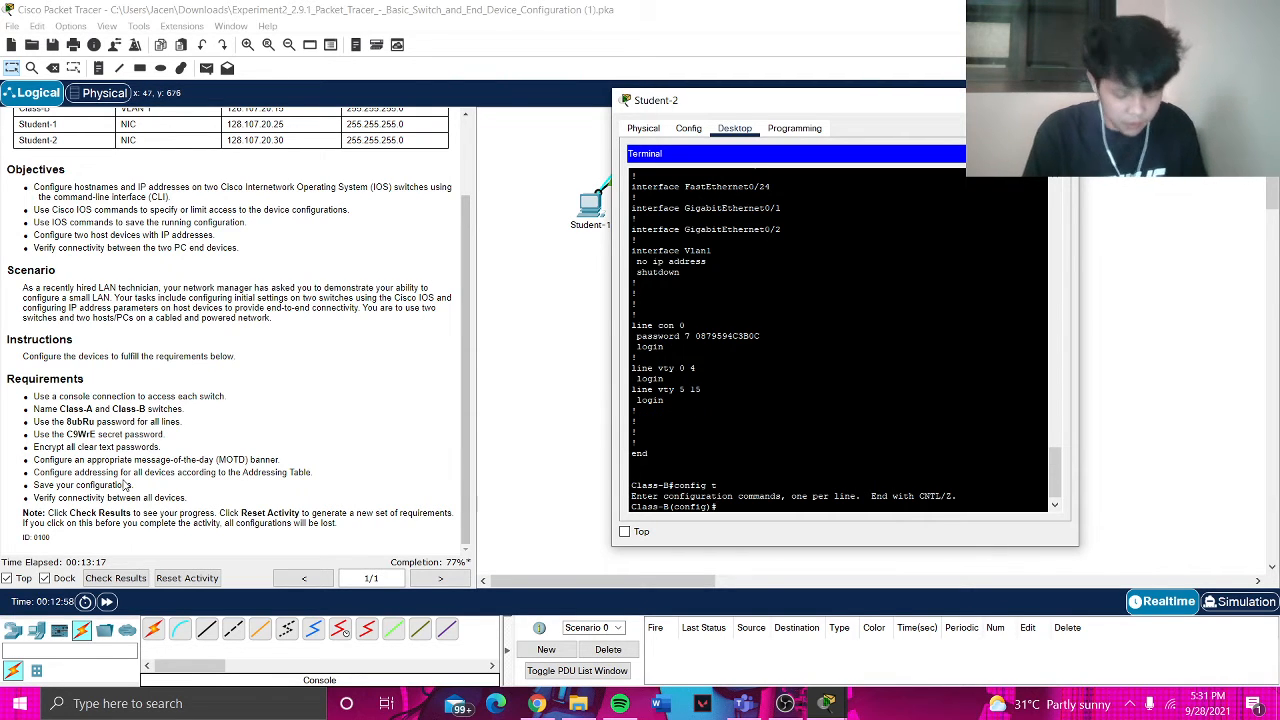
- Set Class-B's MOTD banner to 'Warning! Authorized access only, violators will be prosecuted by law' and exit configuration
text(banner motdf)
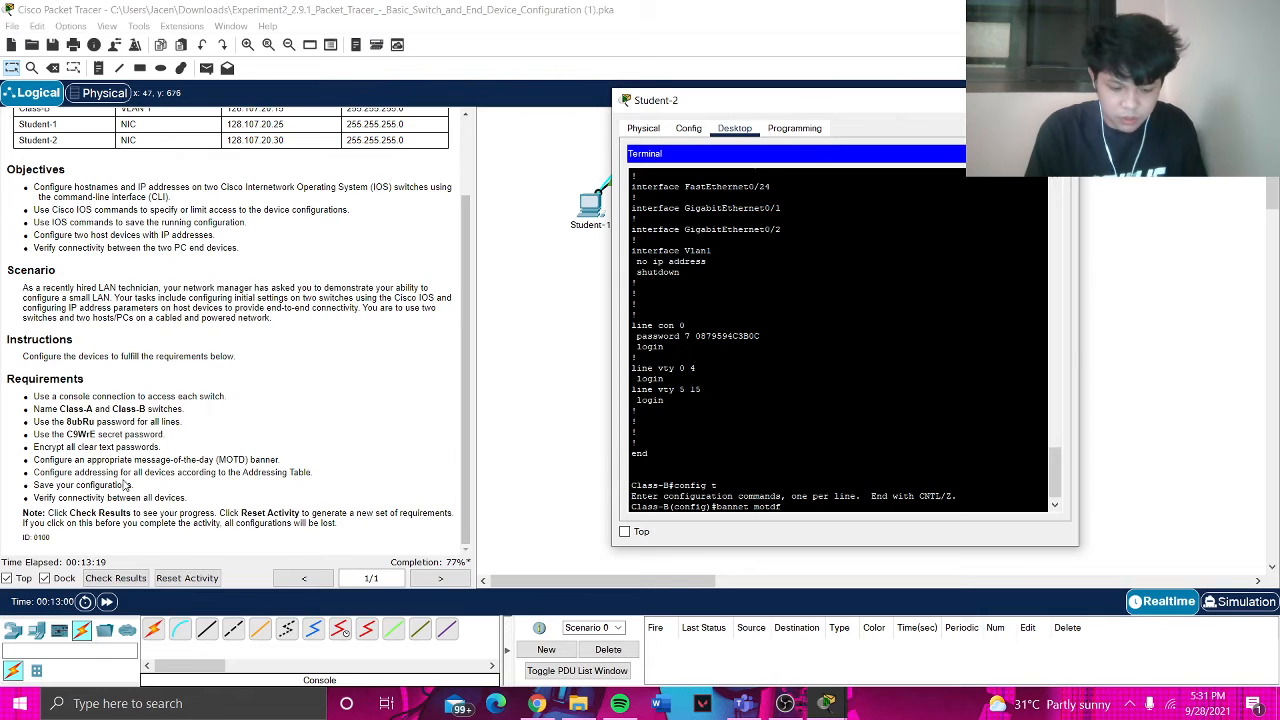
key(BackSpace)
text(d)
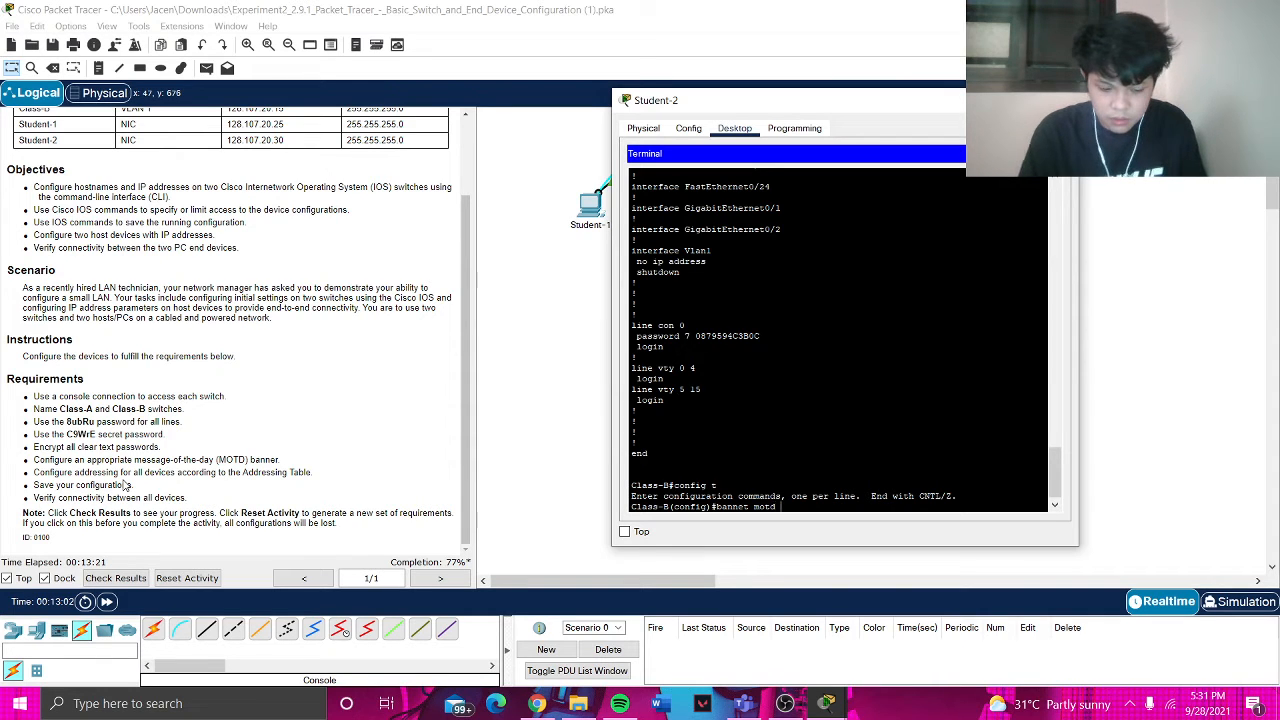
text( #Warning)
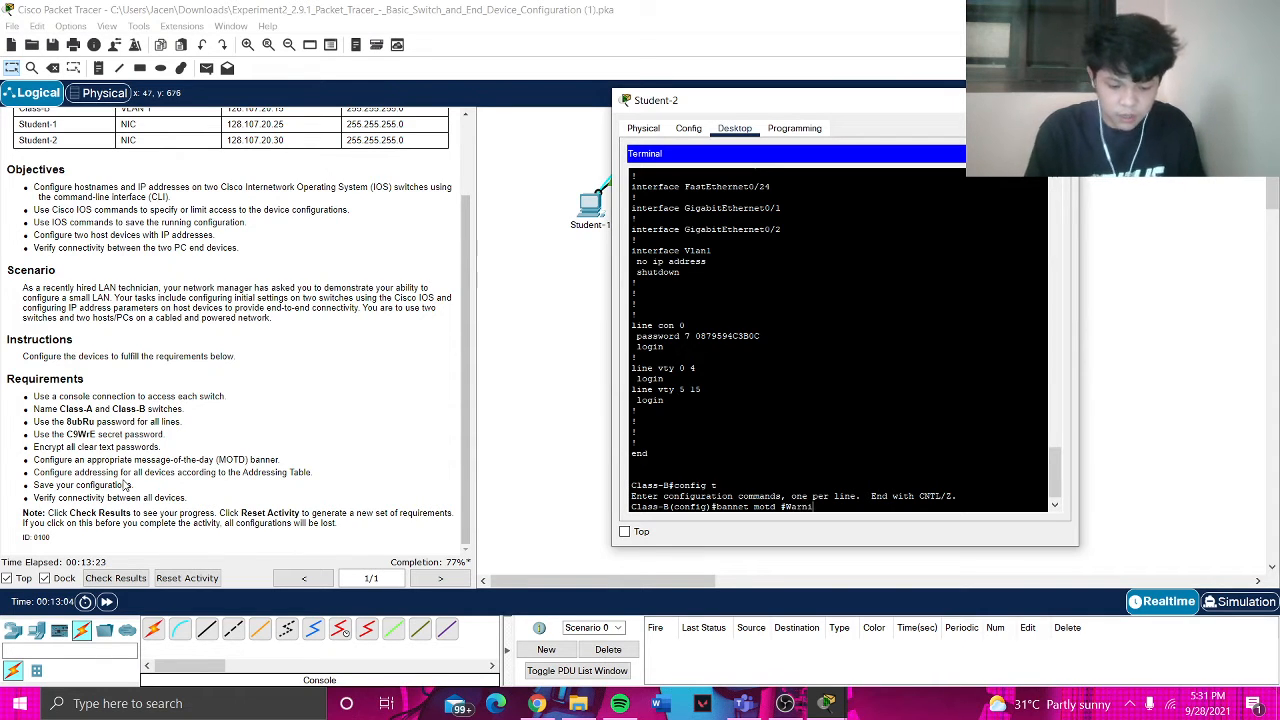
key(Return)
text(!)
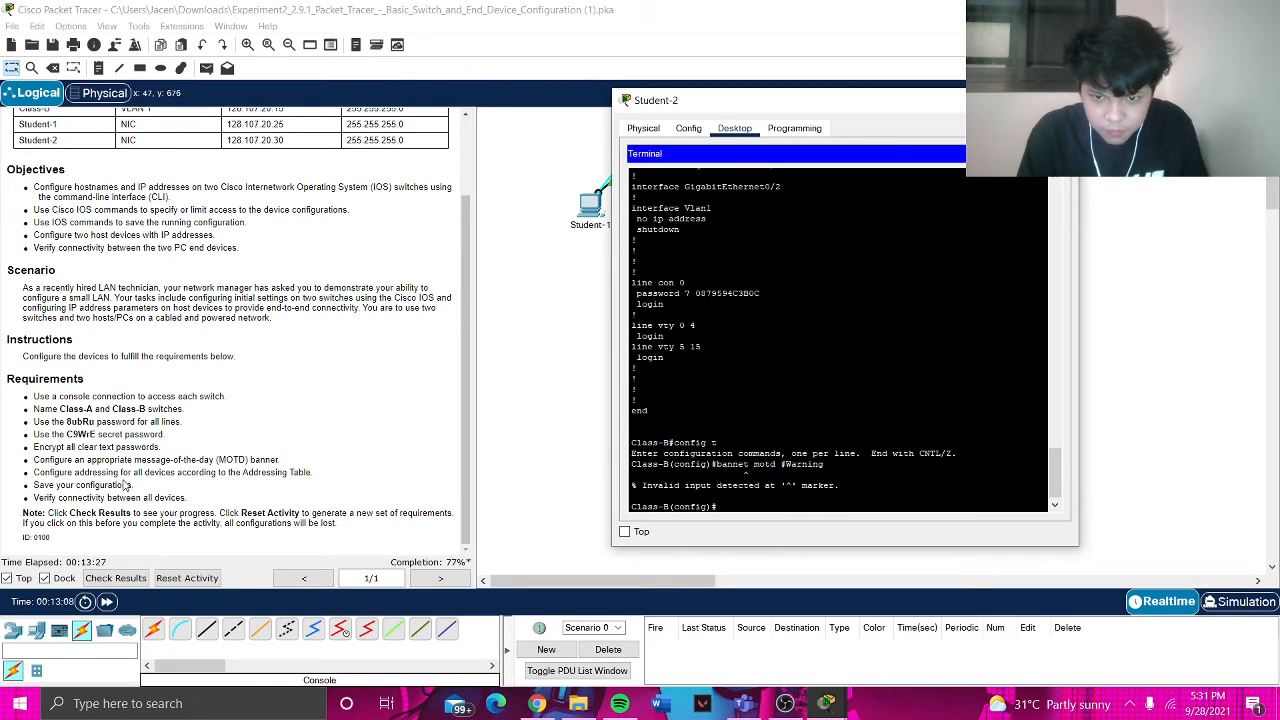
text(banner mo)
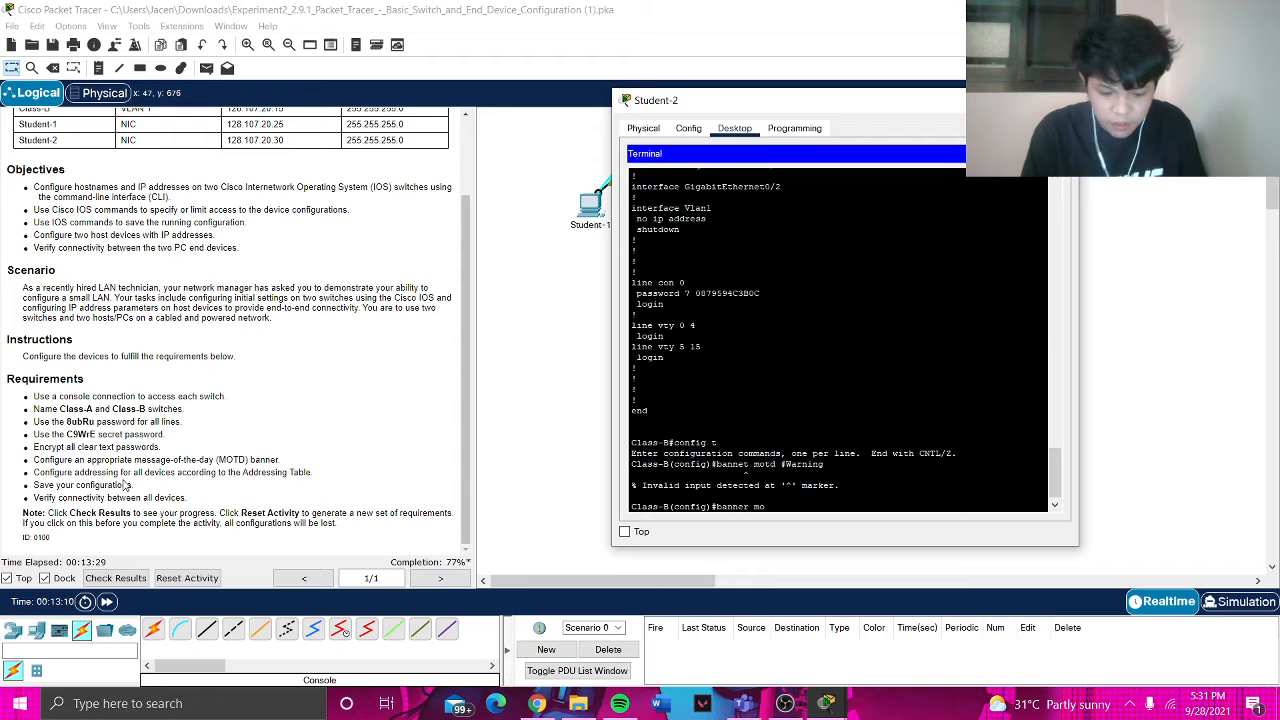
text(td #Warning!)
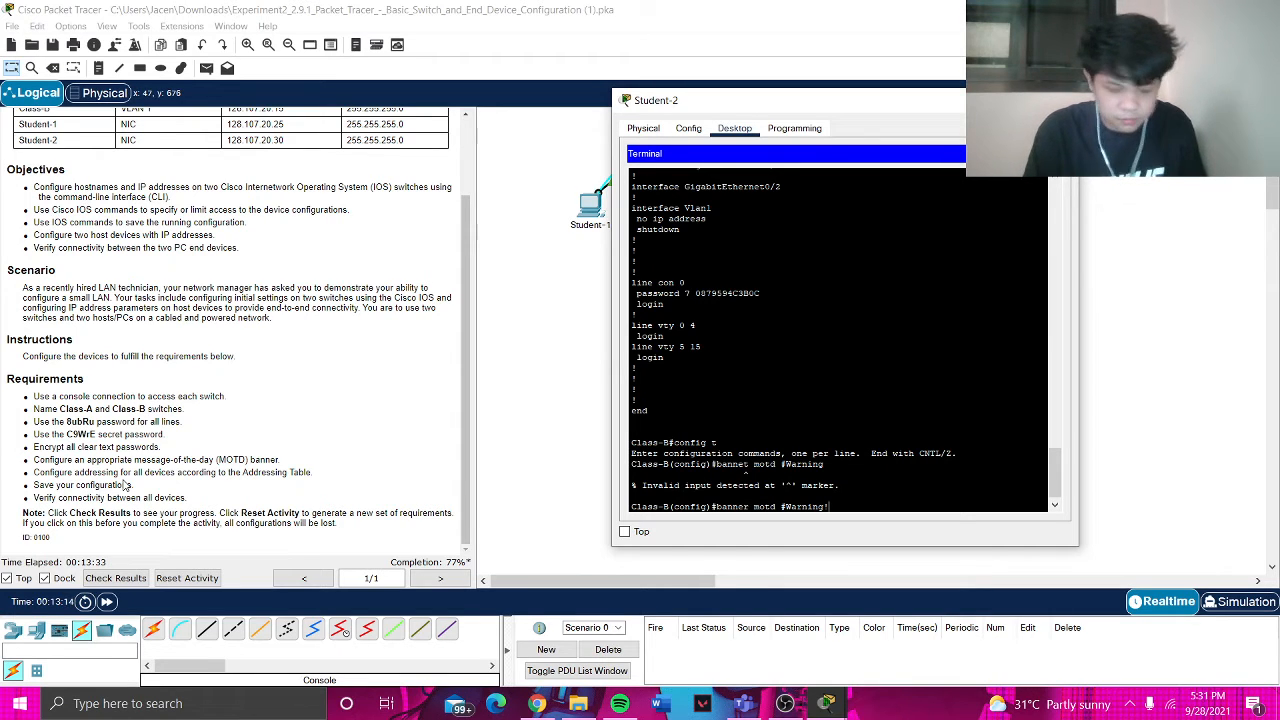
text( Authorized)
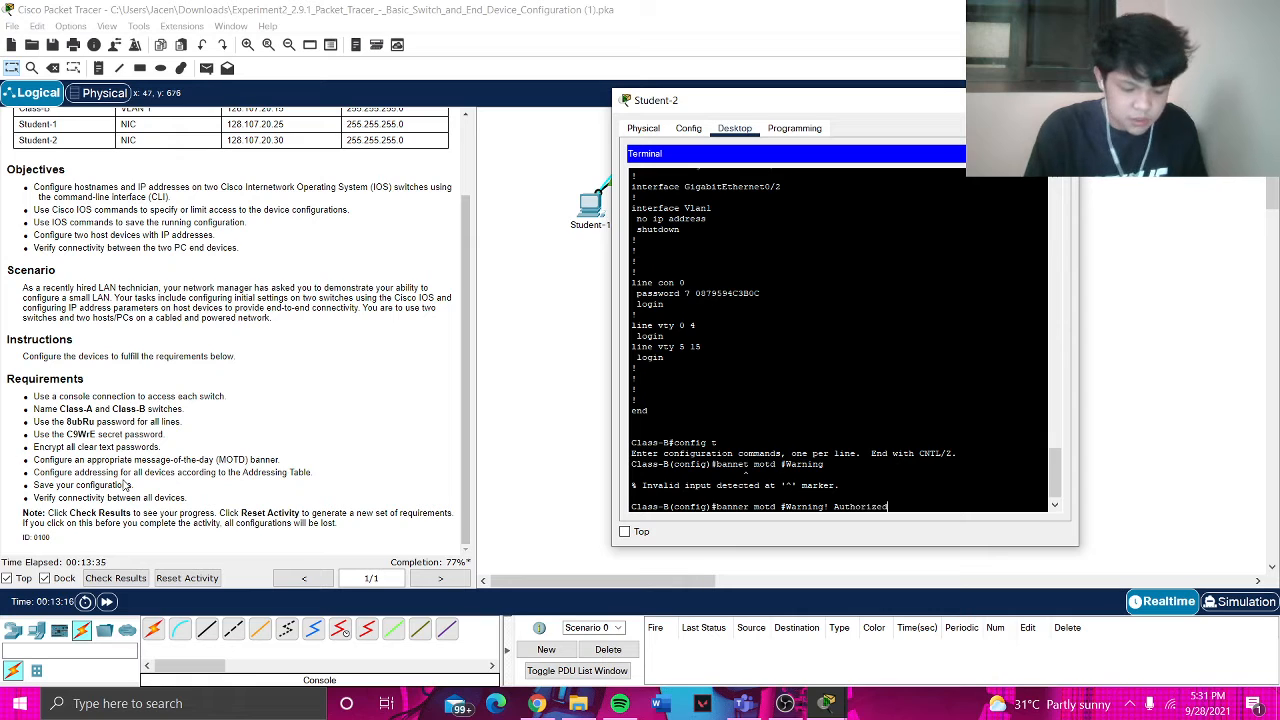
text( access )
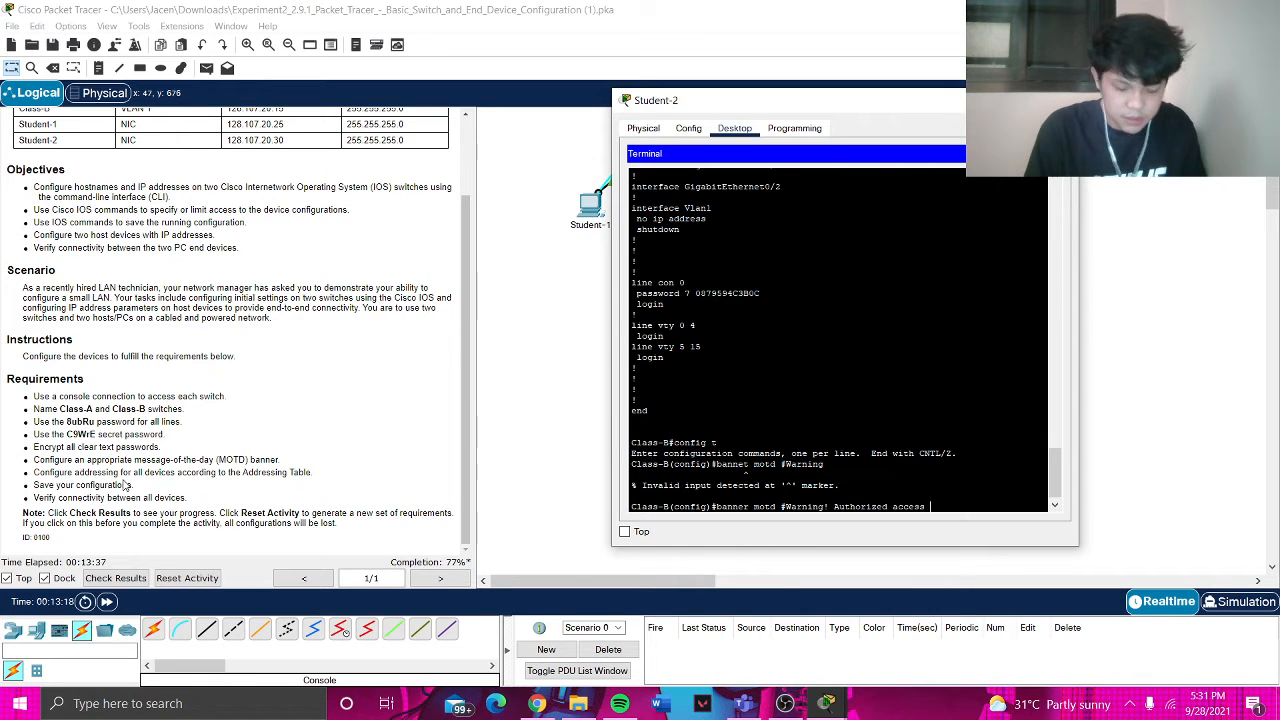
text(only,)
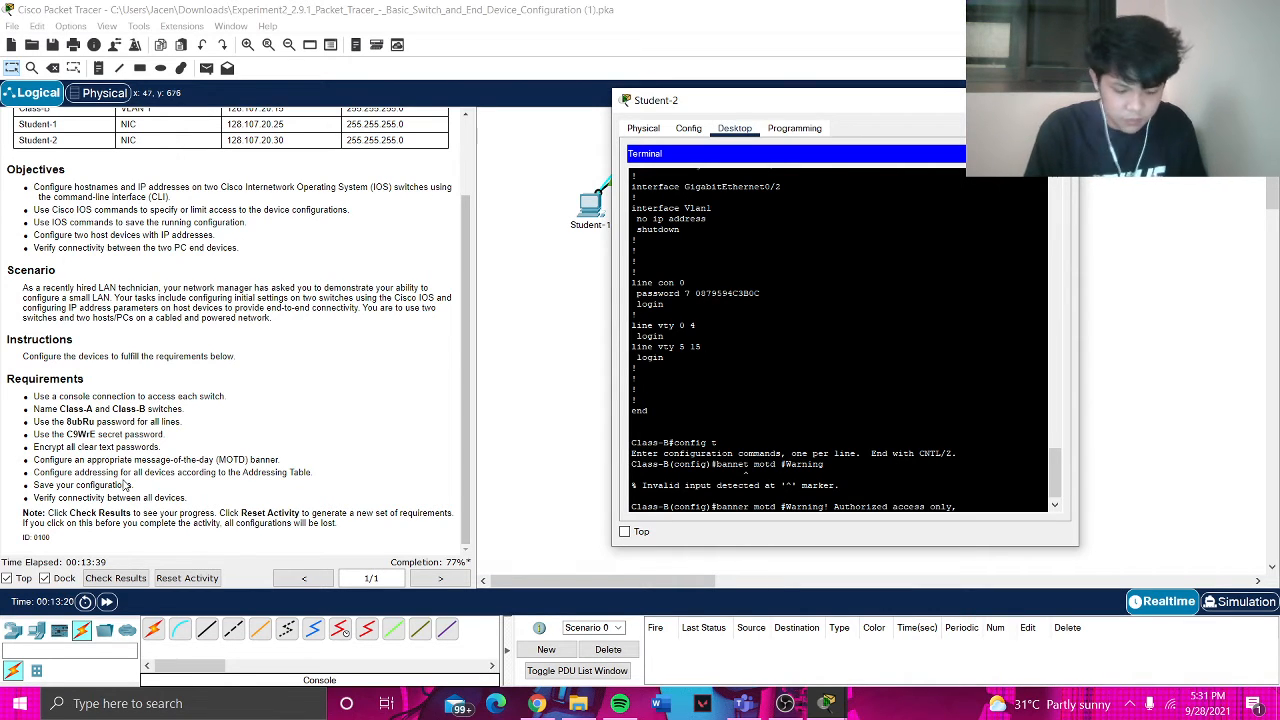
text( violators will)
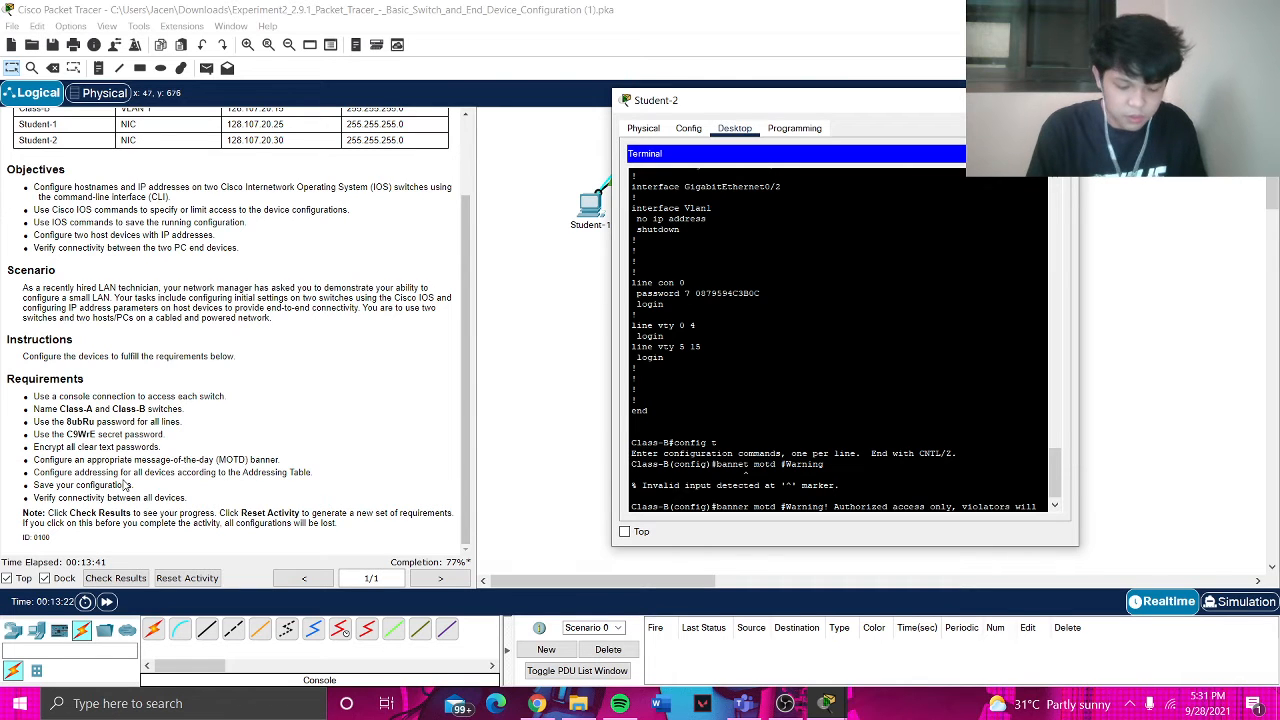
text( be prosecuted)
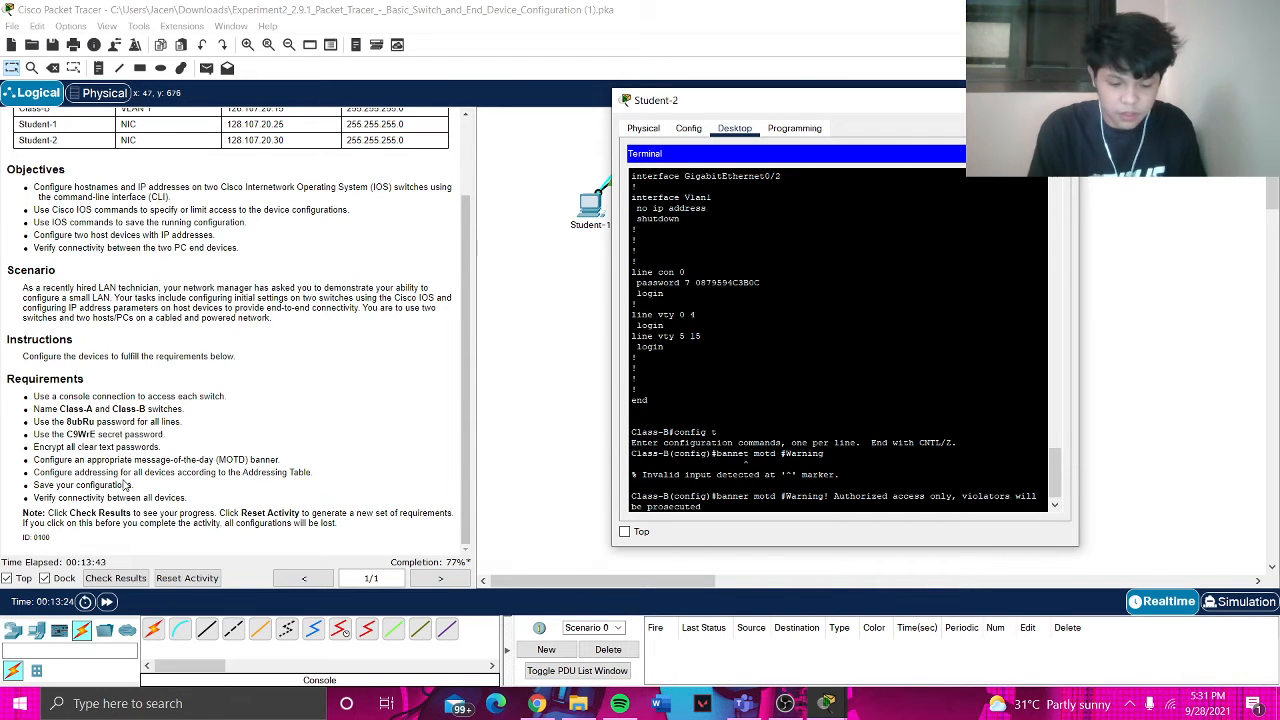
text( by law#)
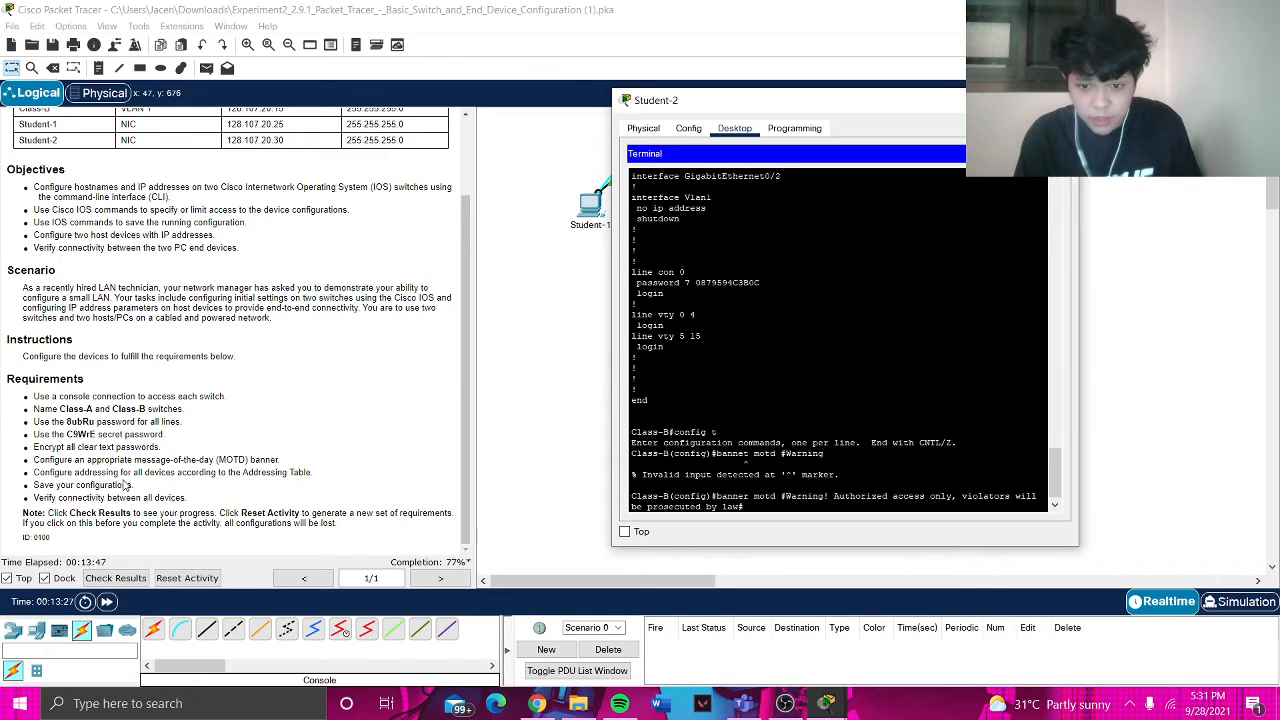
key(Return)
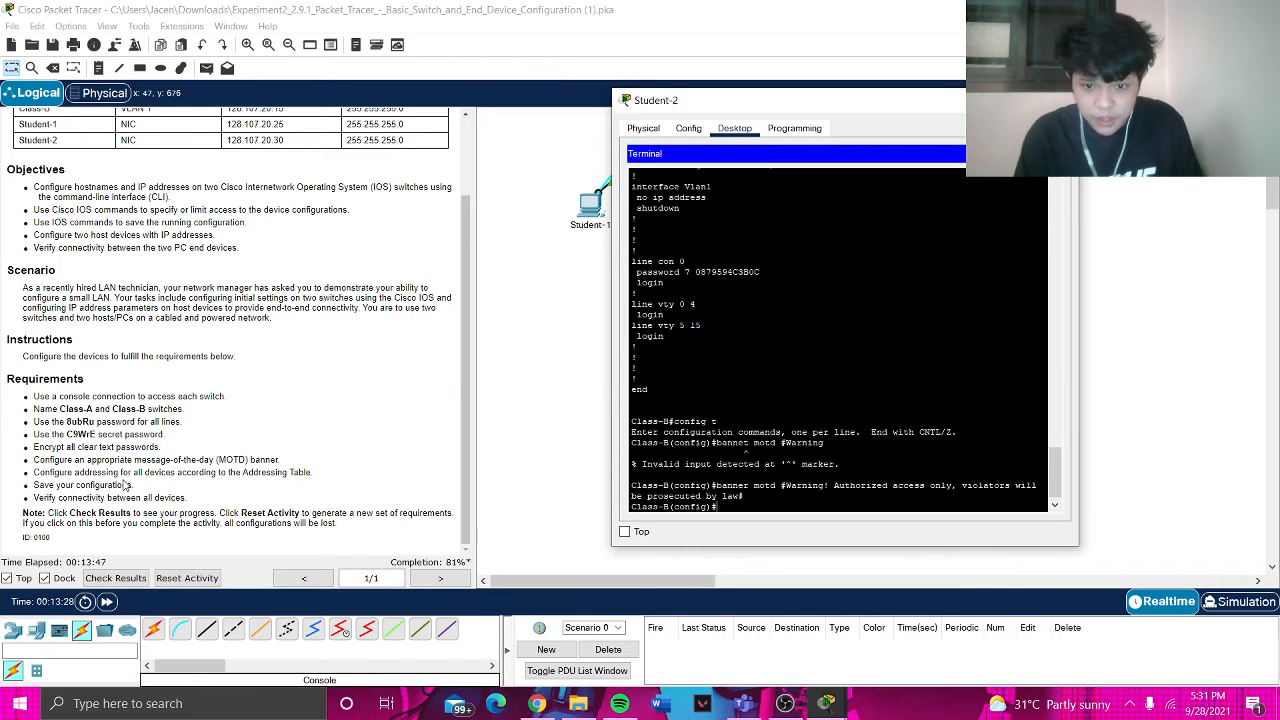
text(exit)
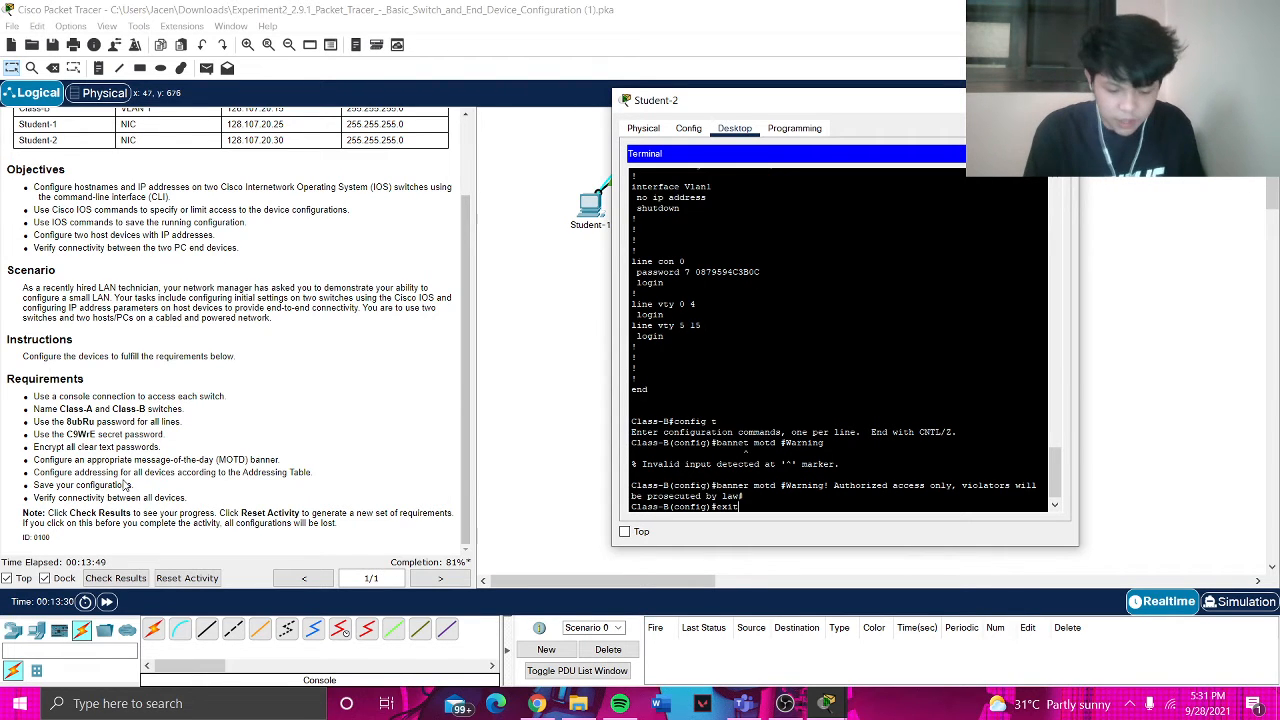
key(Return)
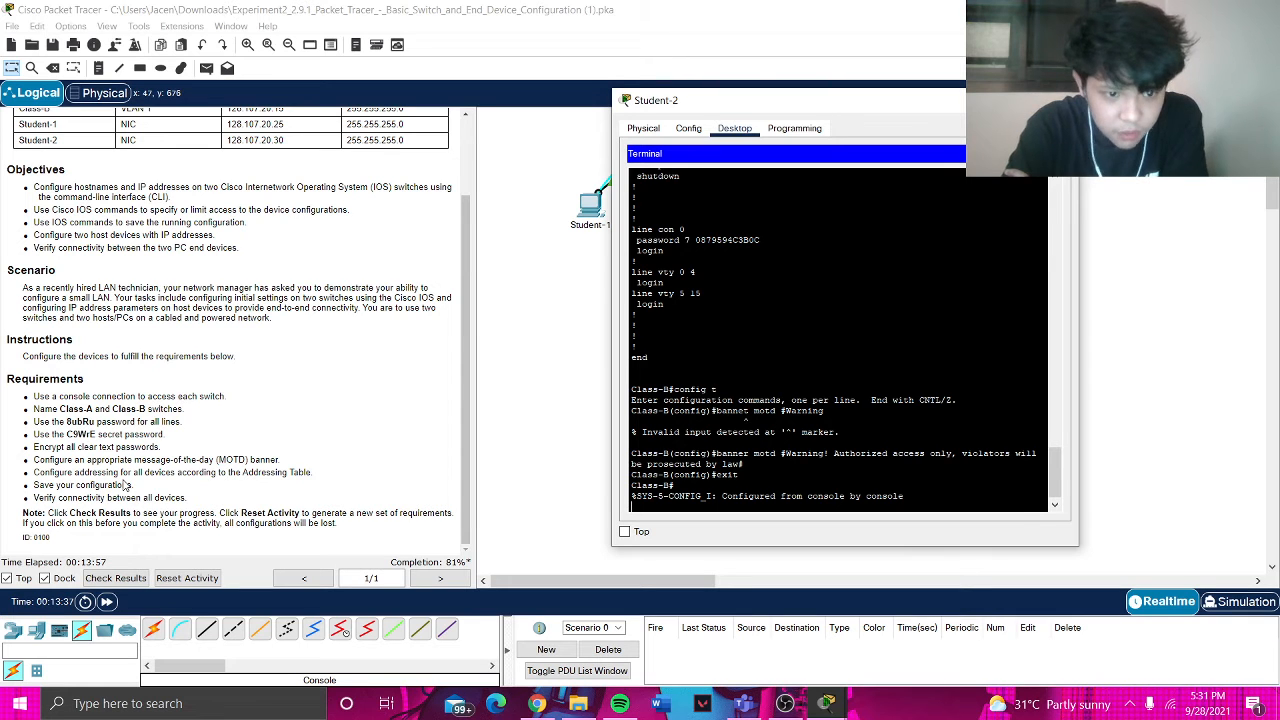
- Run show ip interface brief on Class-B, showing all ports unassigned and Vlan1 administratively down
scroll(128, 485, up, 3)
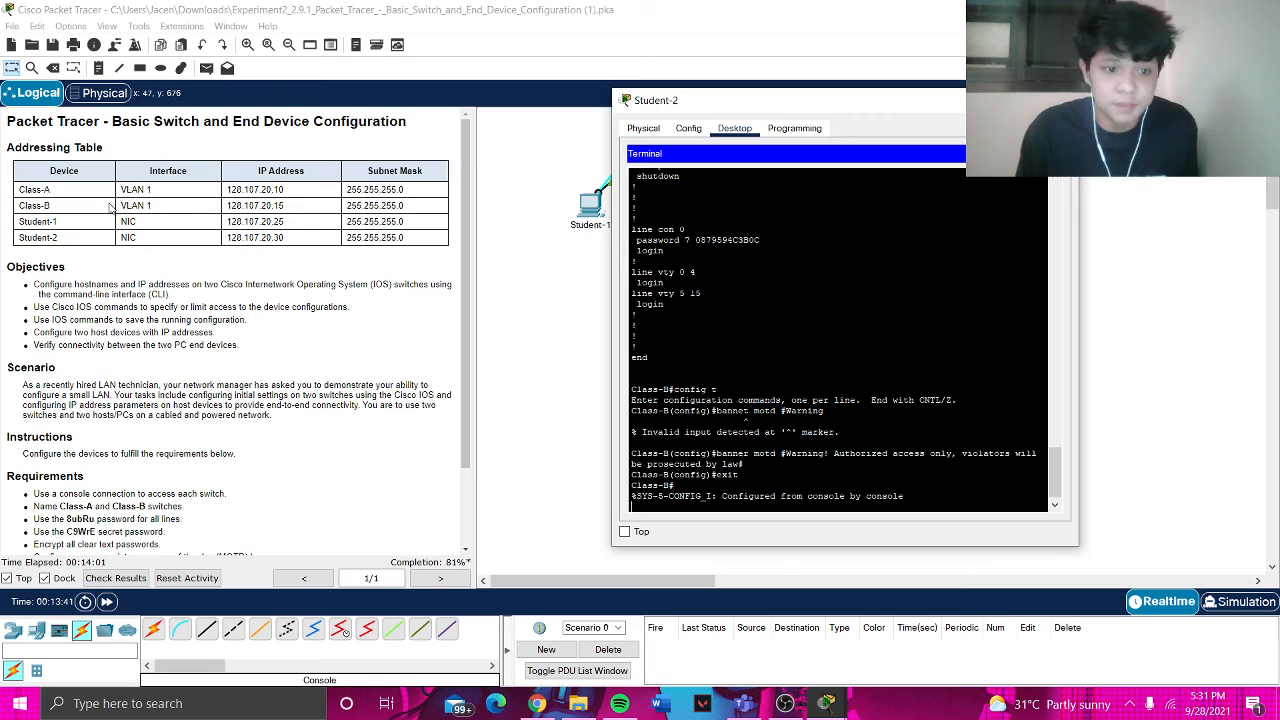
text(show)
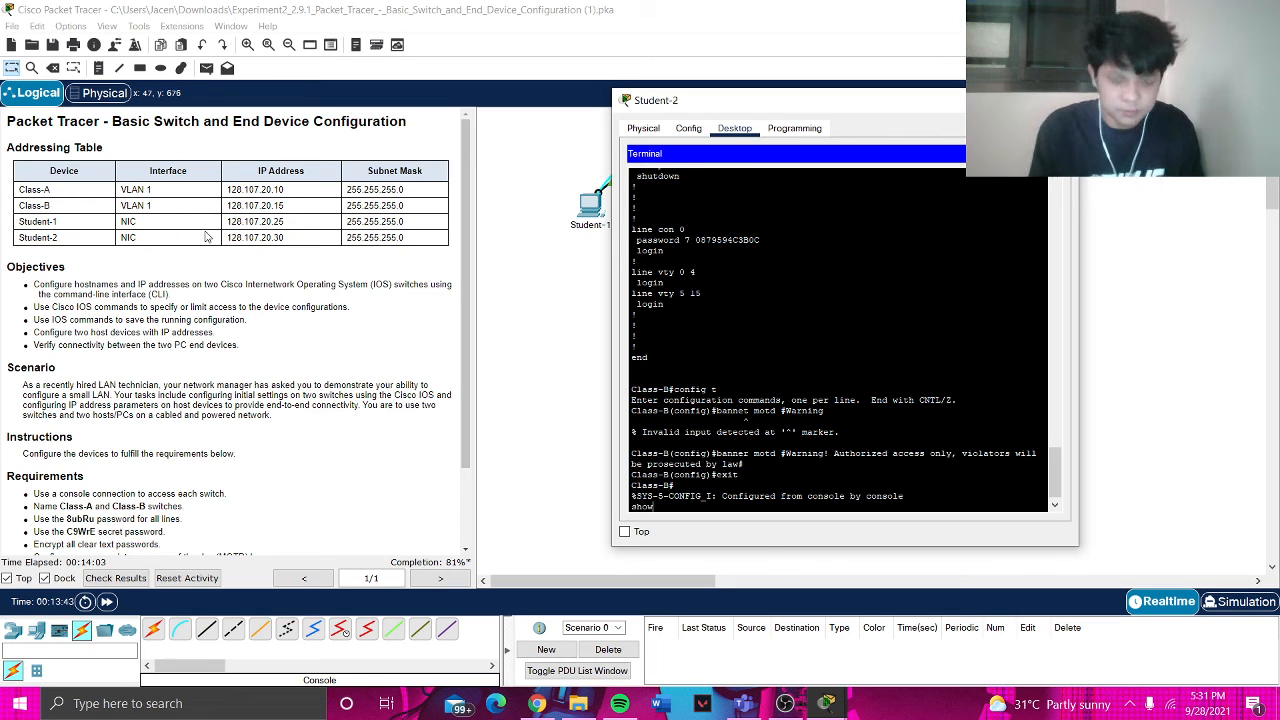
text( ip interfac)
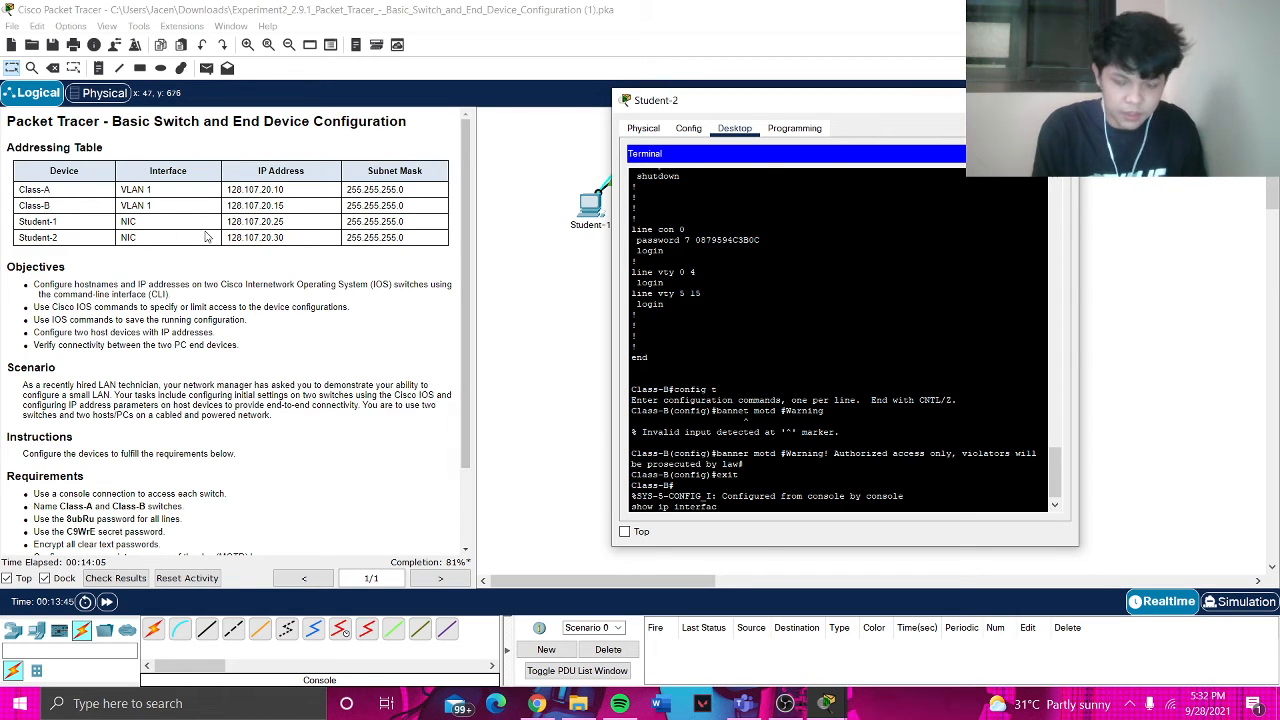
text(e brief)
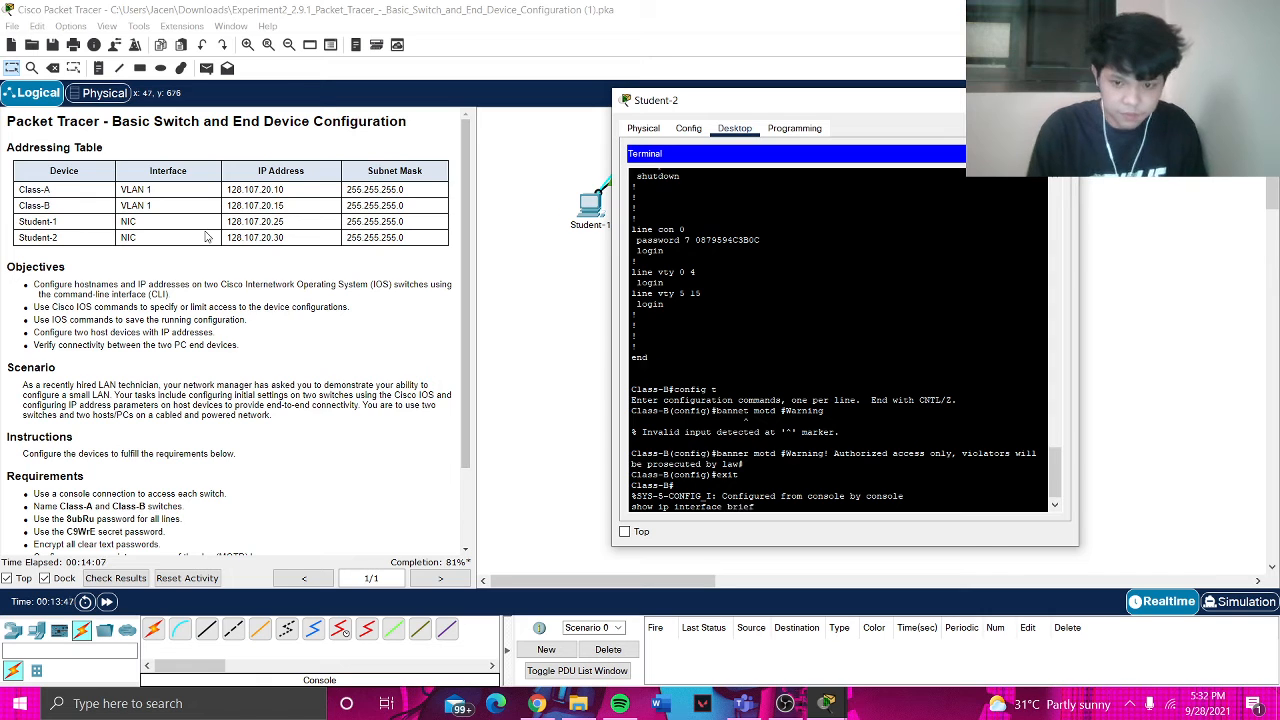
key(Return)
key(space)
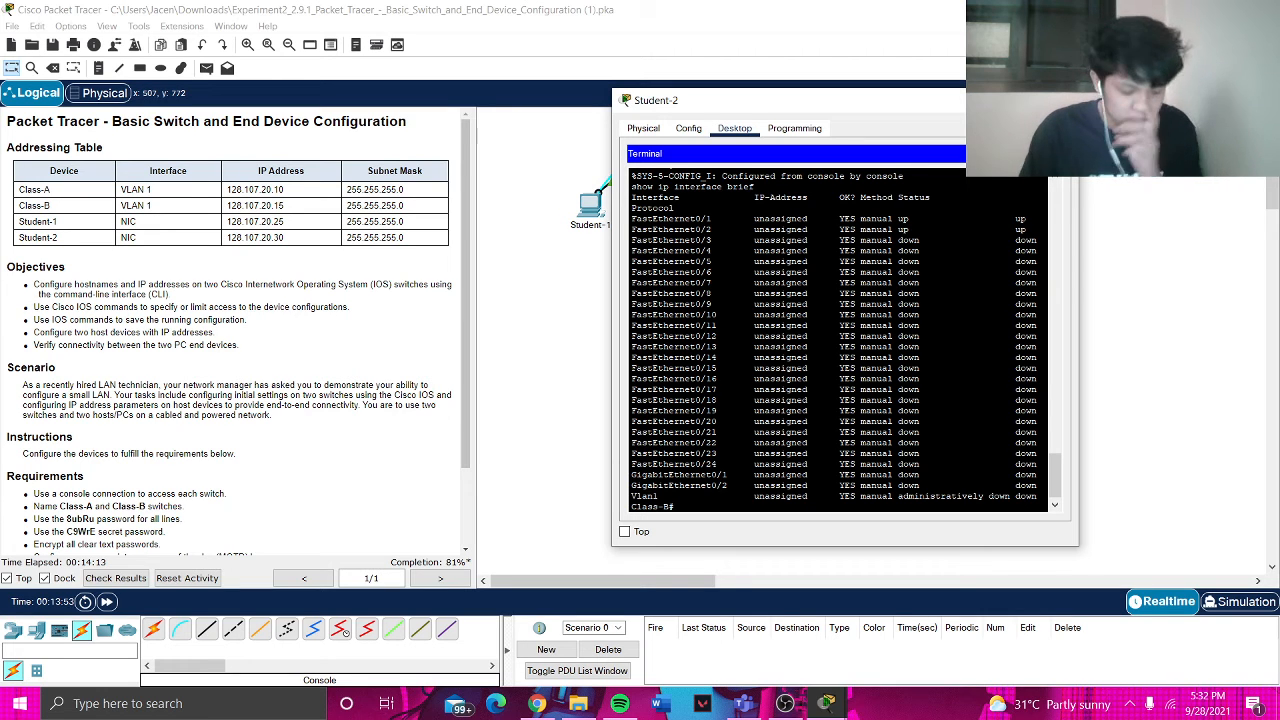
- Enter global configuration mode and the interface vlan 1 configuration on Class-B
text(co)
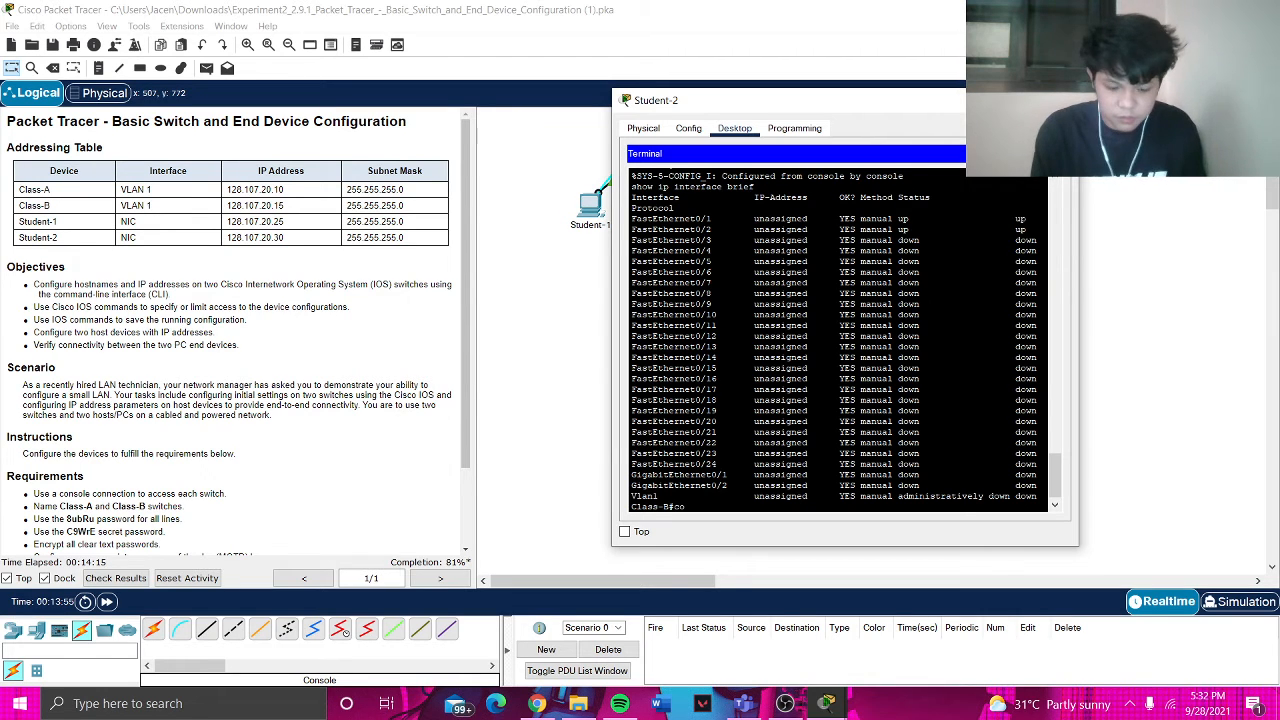
text(nfig t)
key(Return)
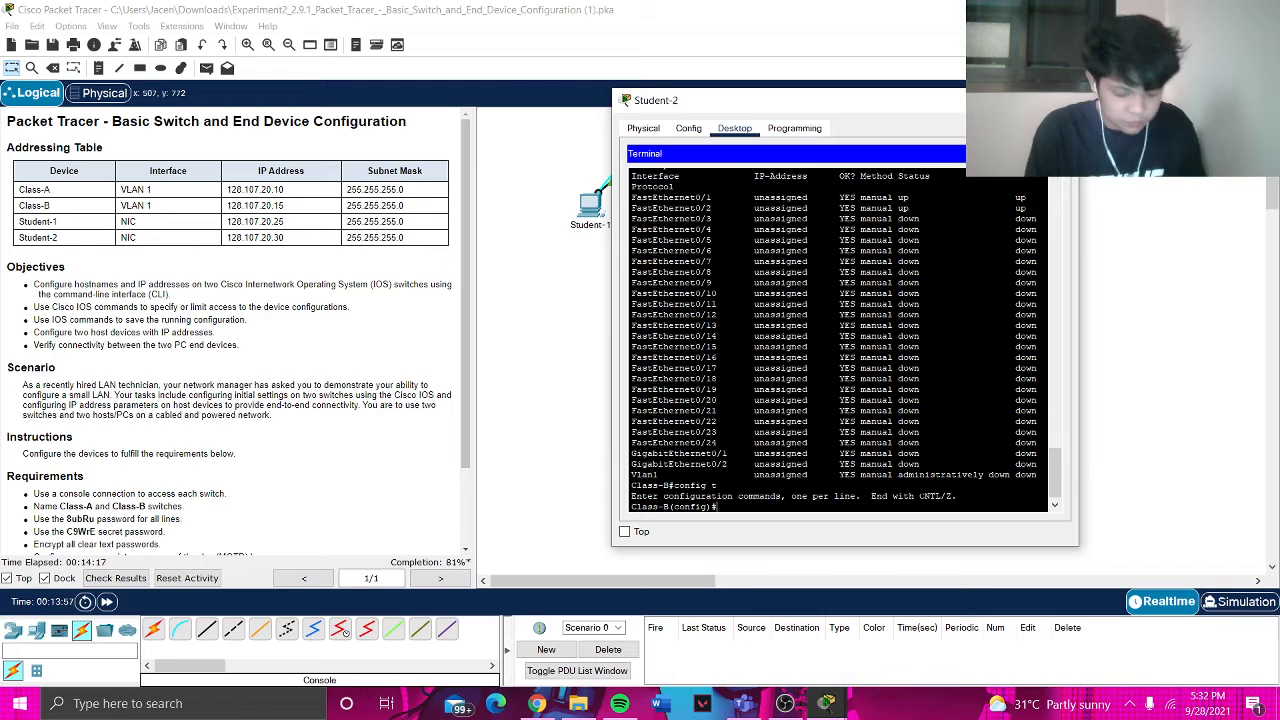
text(interface)
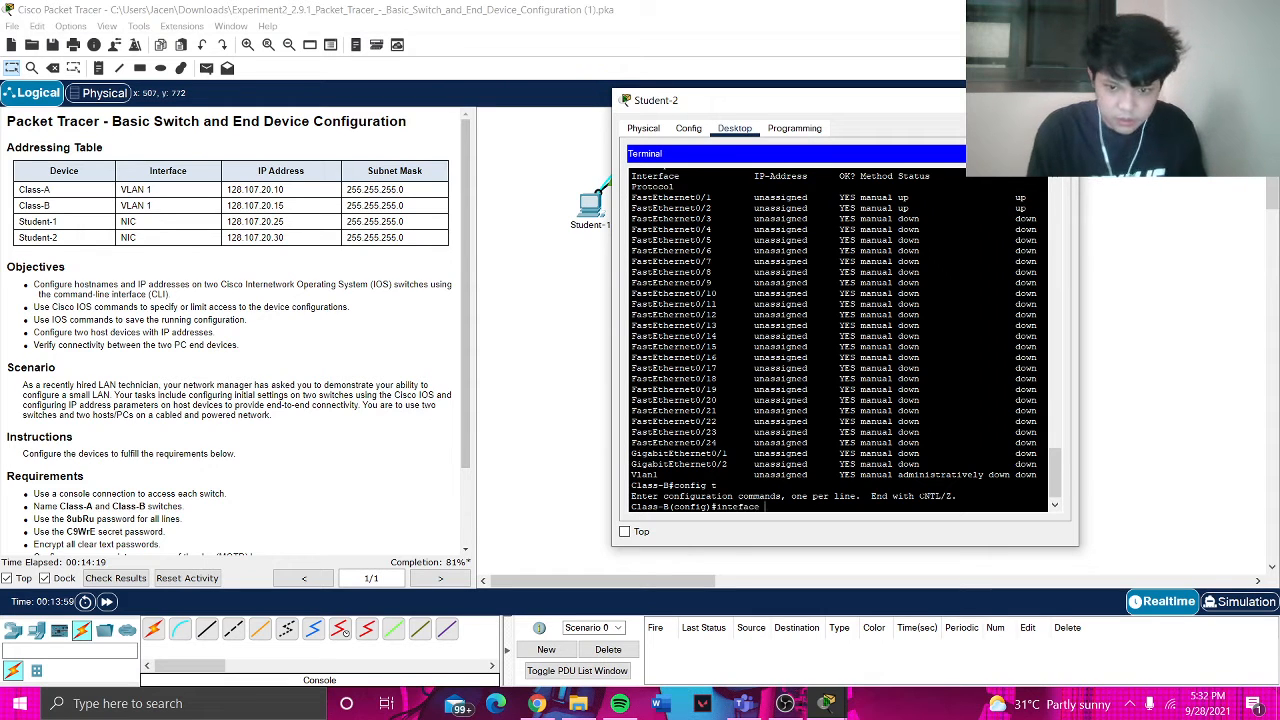
text( vlan 1)
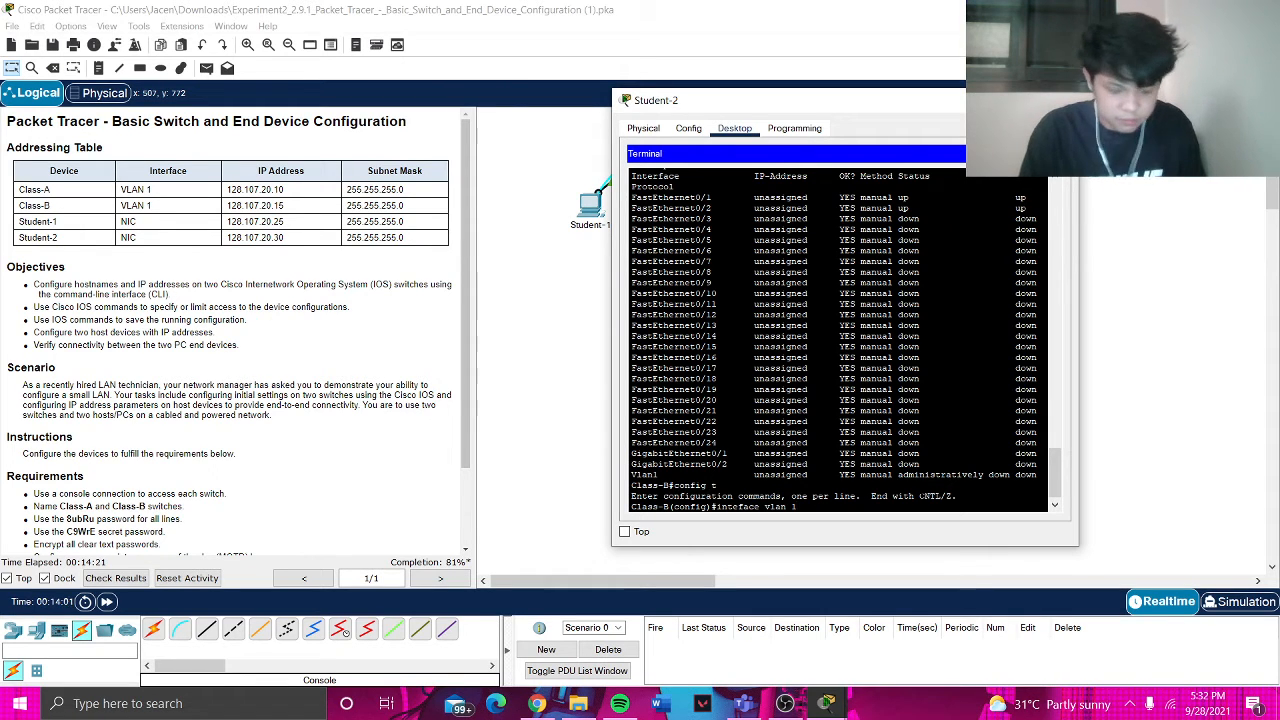
key(Return)
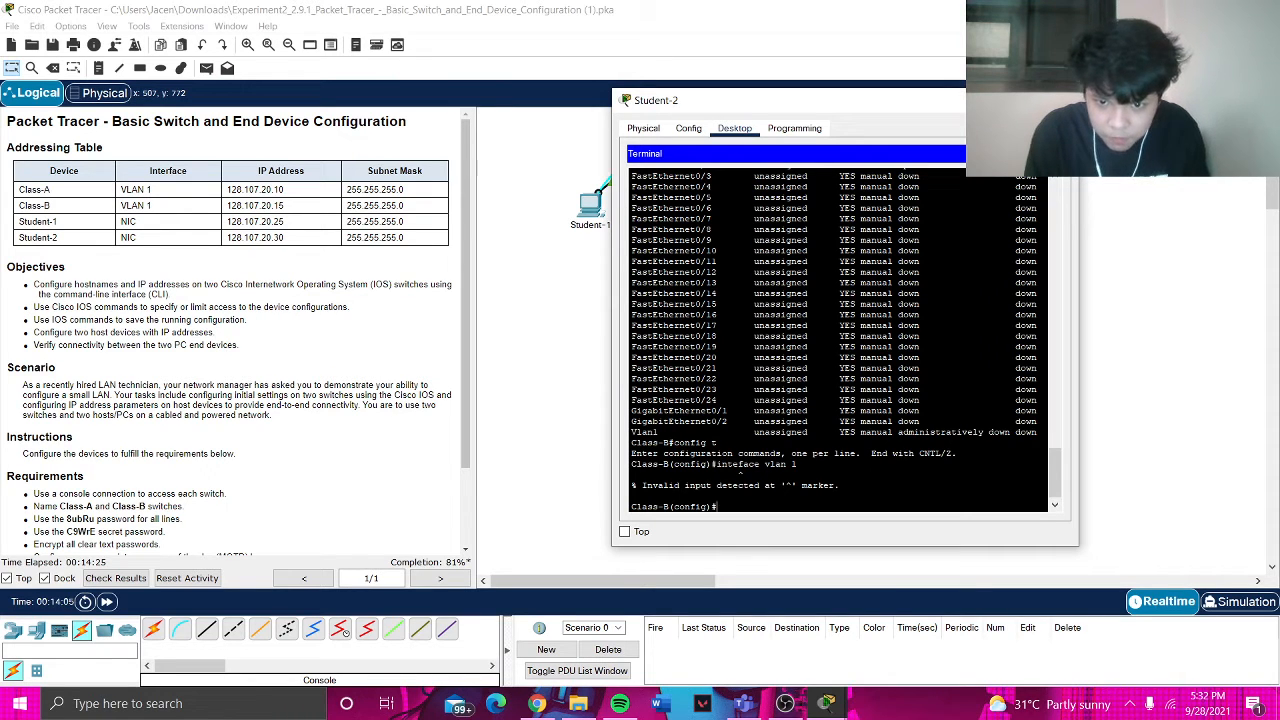
text(interface)
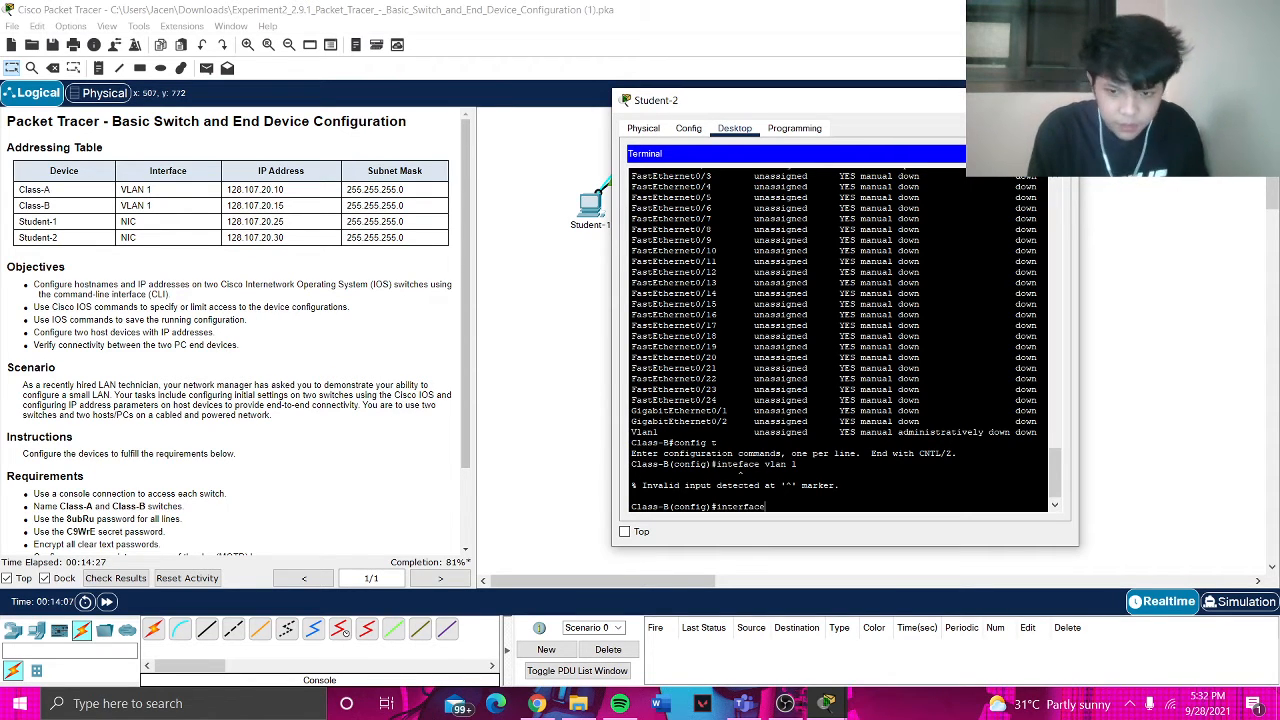
text( vlan 1)
key(Return)
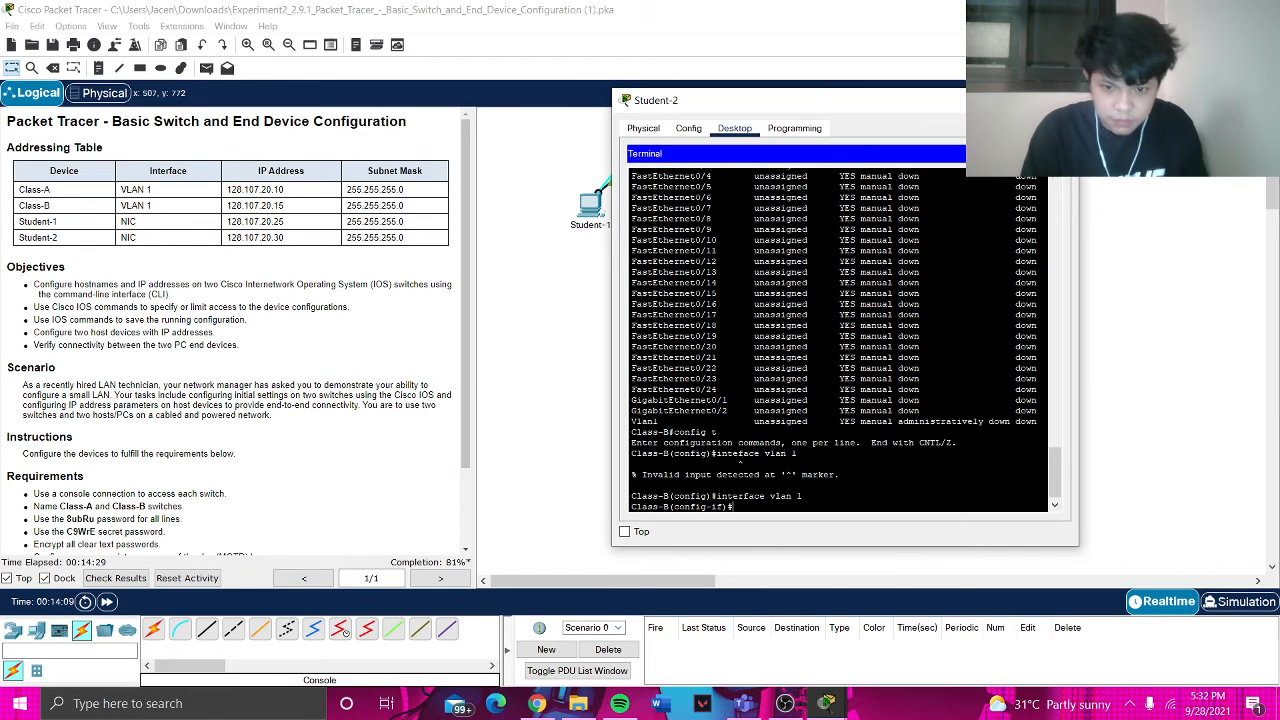
- Assign VLAN 1 address 128.107.20.15 255.255.255.0, enable it with no shutdown, and return to privileged mode
text(ip add)
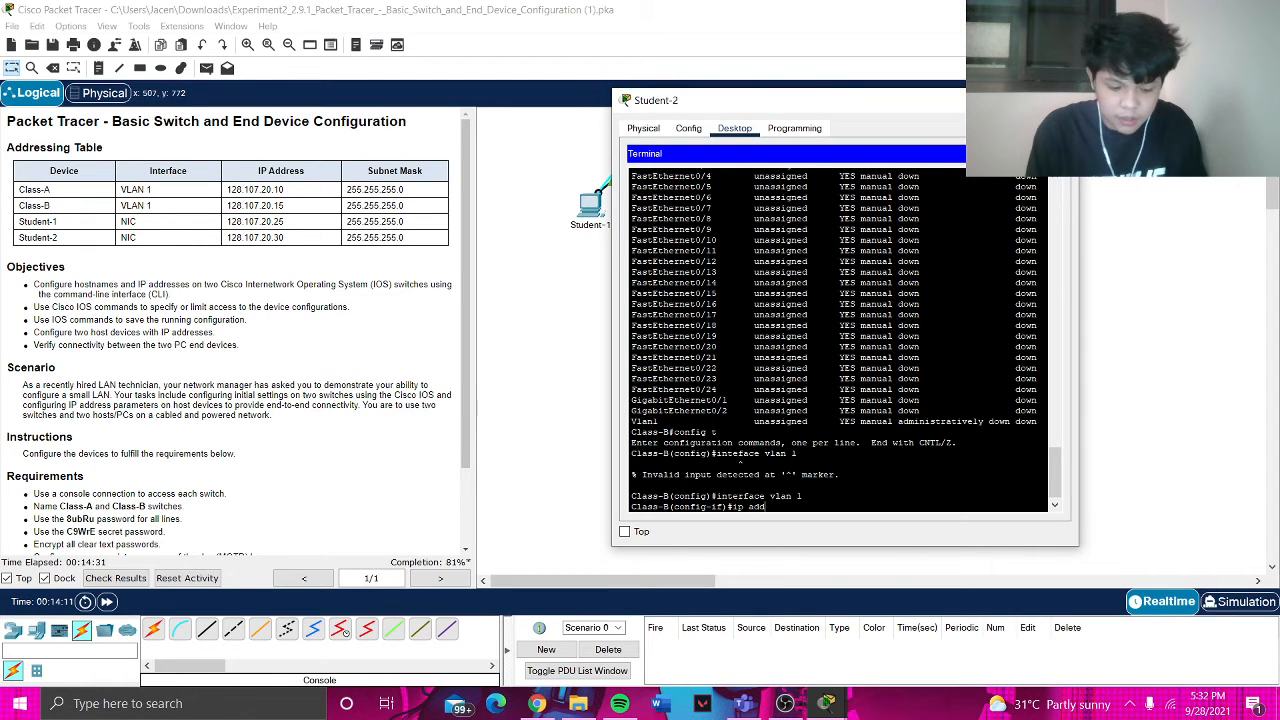
text(ress )
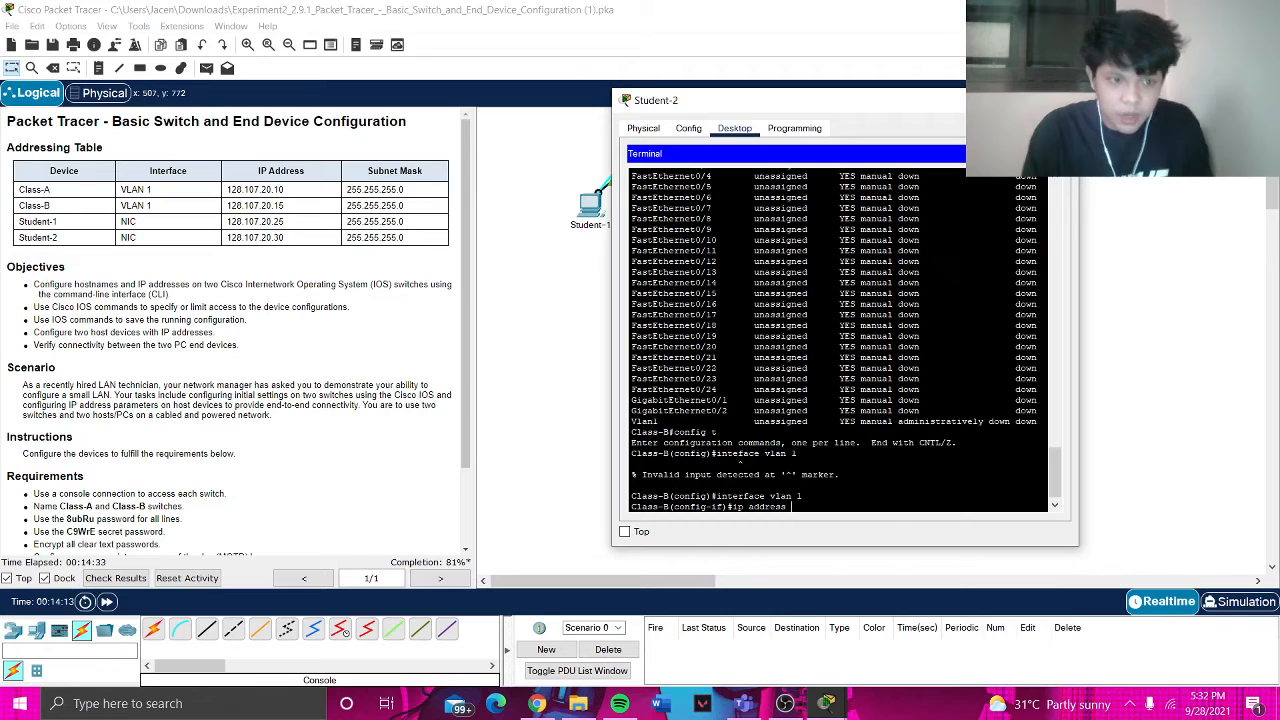
text(1)
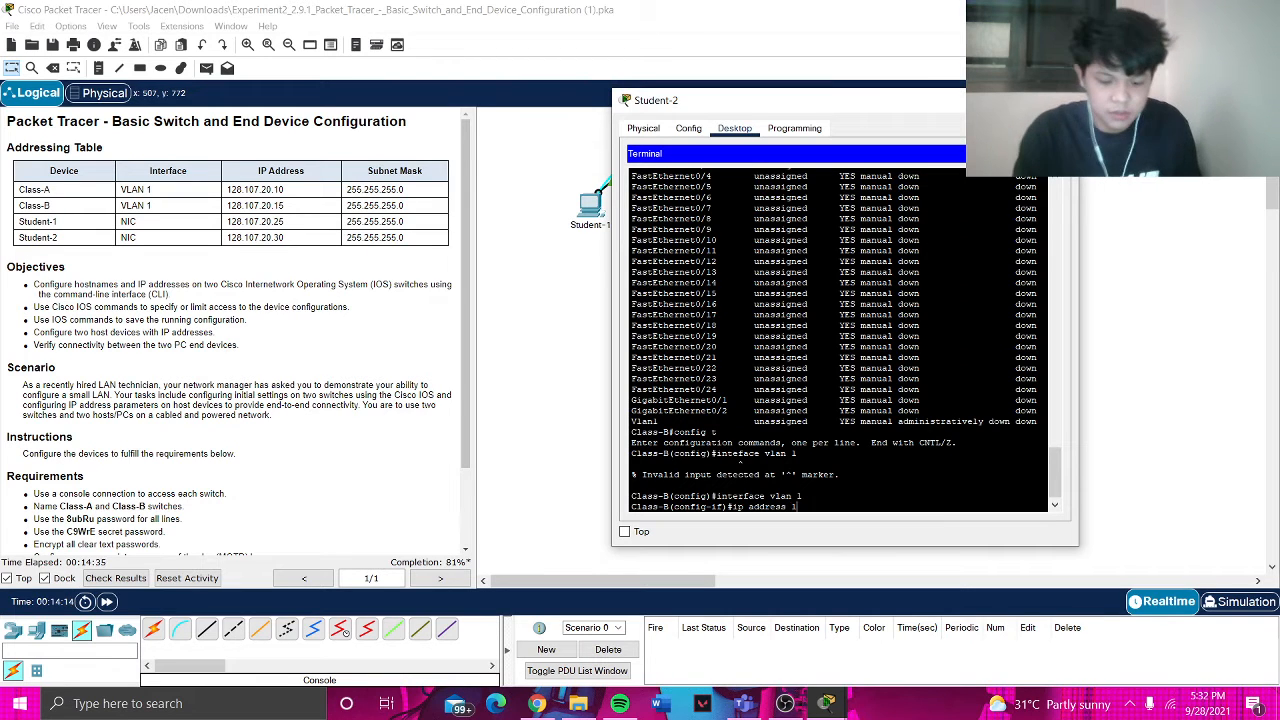
text(28.10)
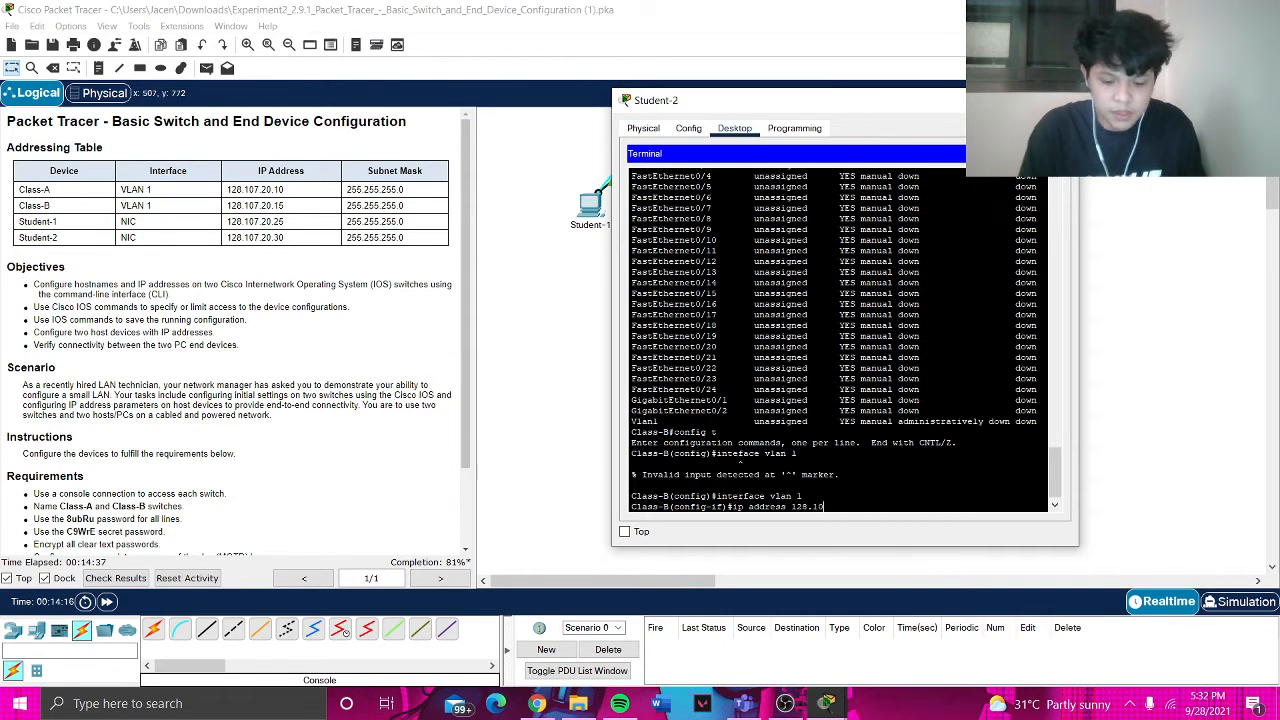
text(7.20.)
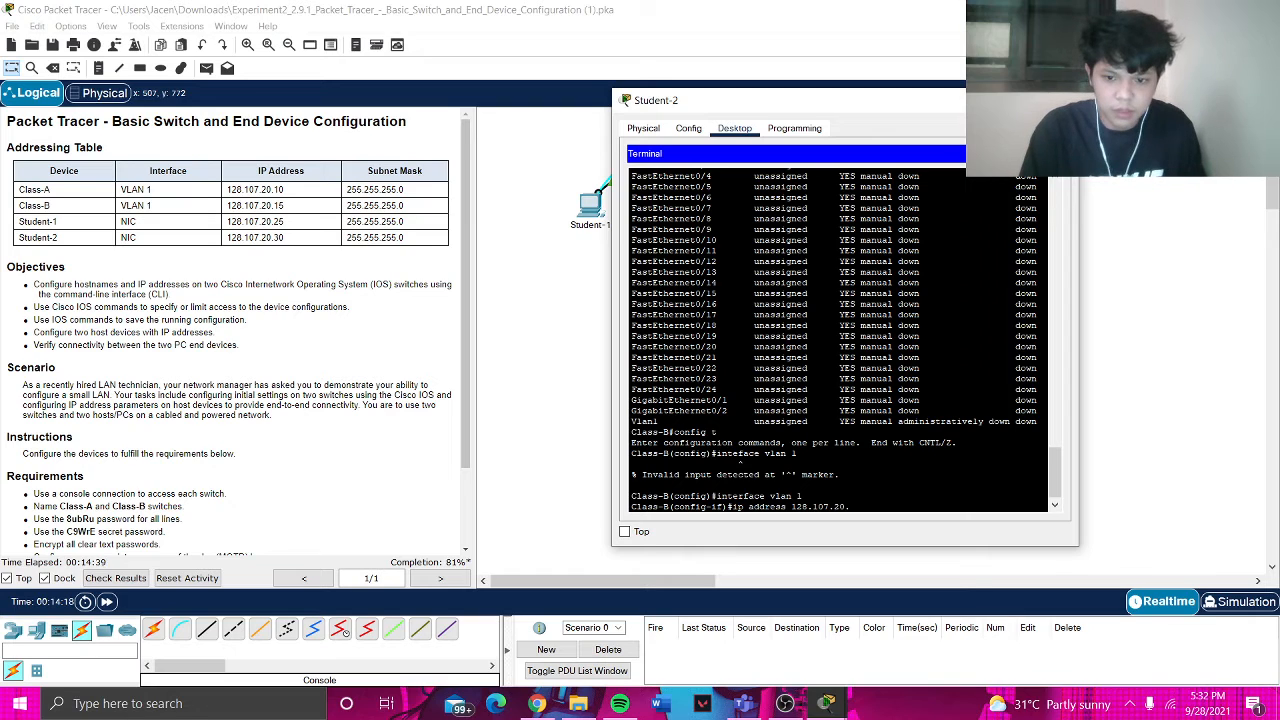
text(10)
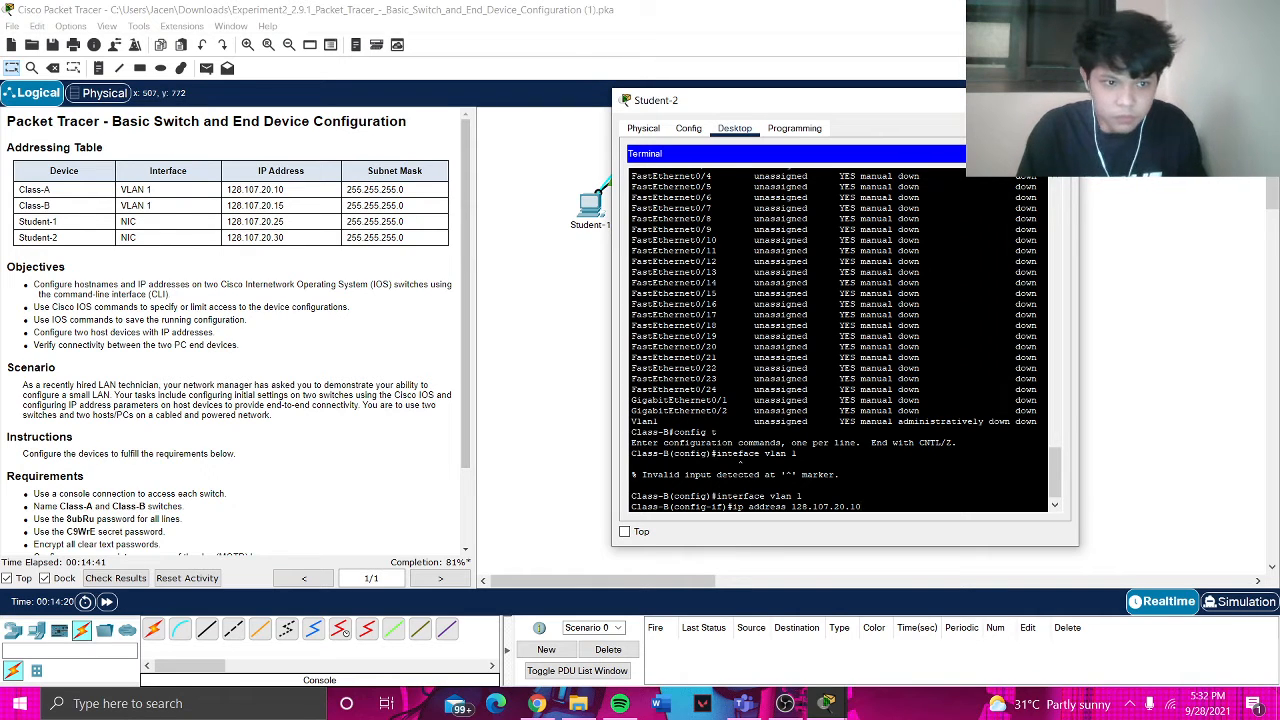
key(BackSpace)
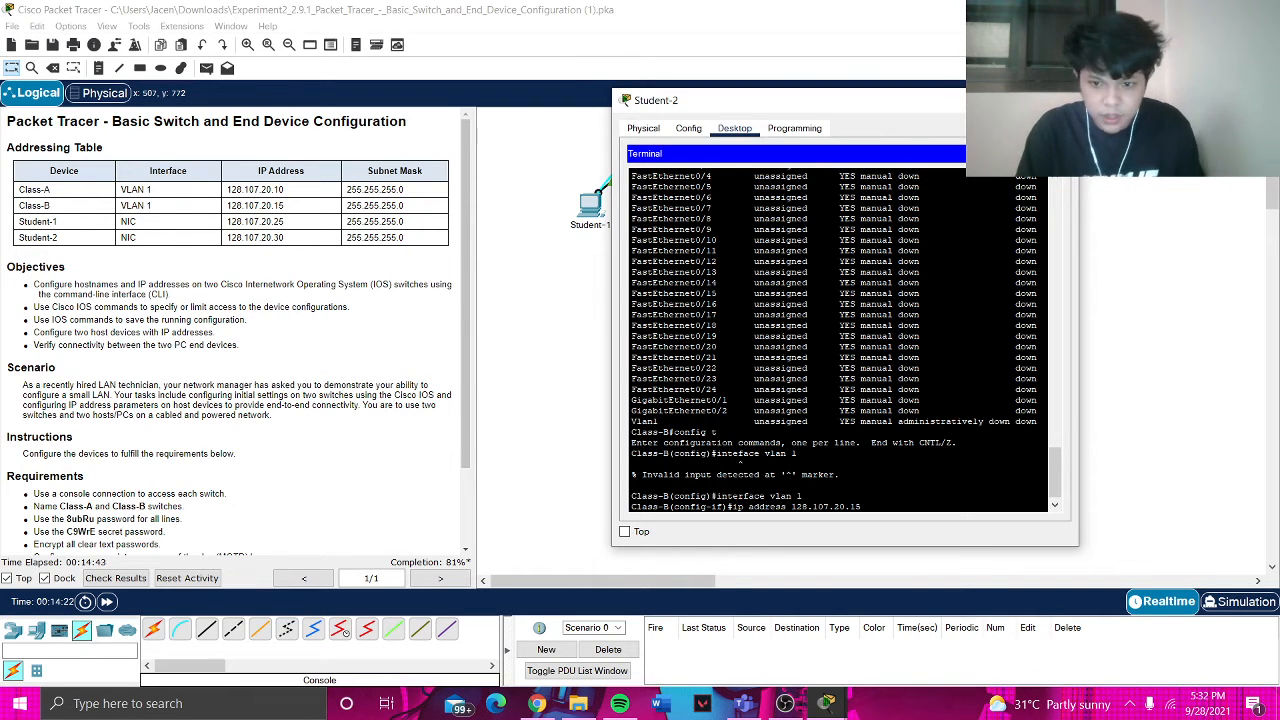
text(5 255)
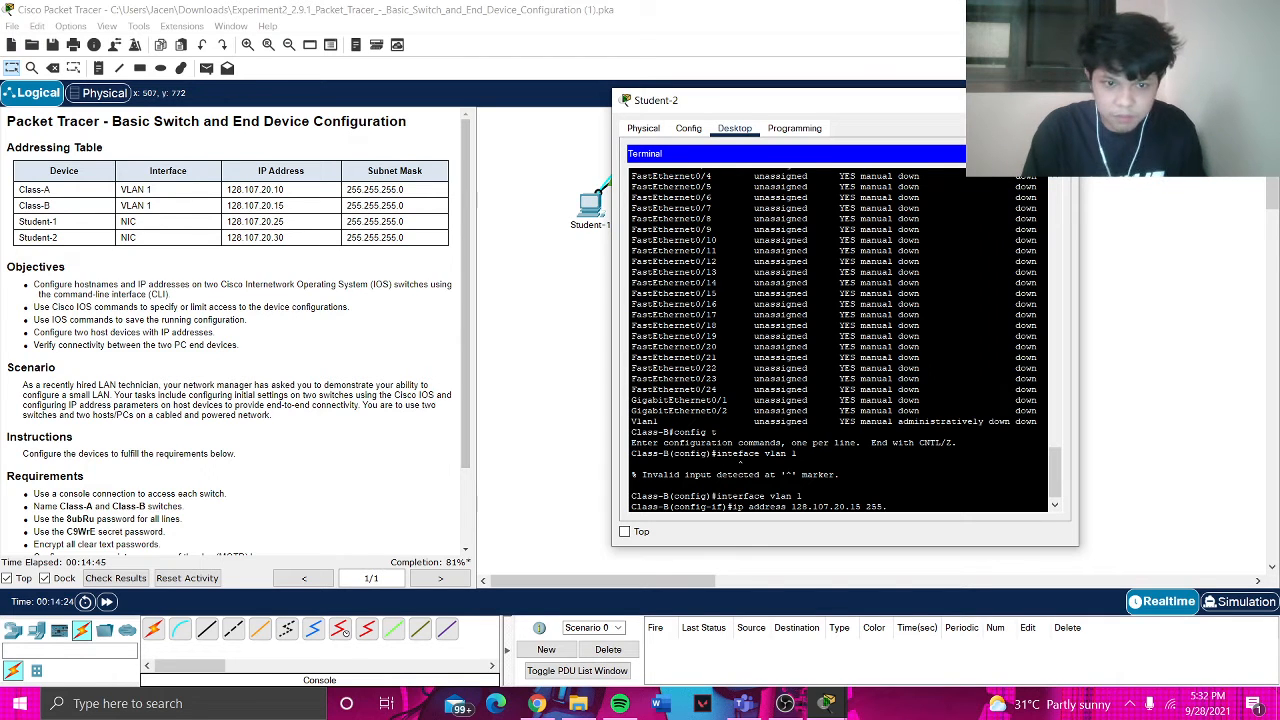
text(.255.255.0)
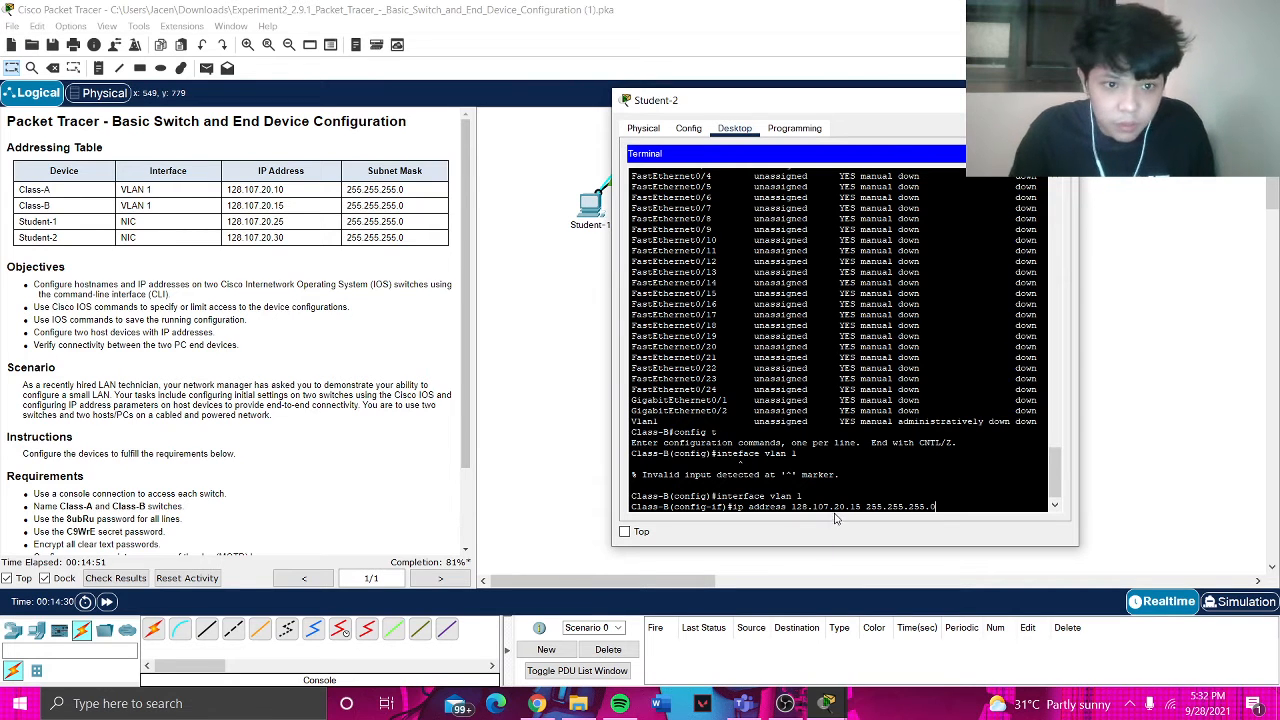
key(Return)
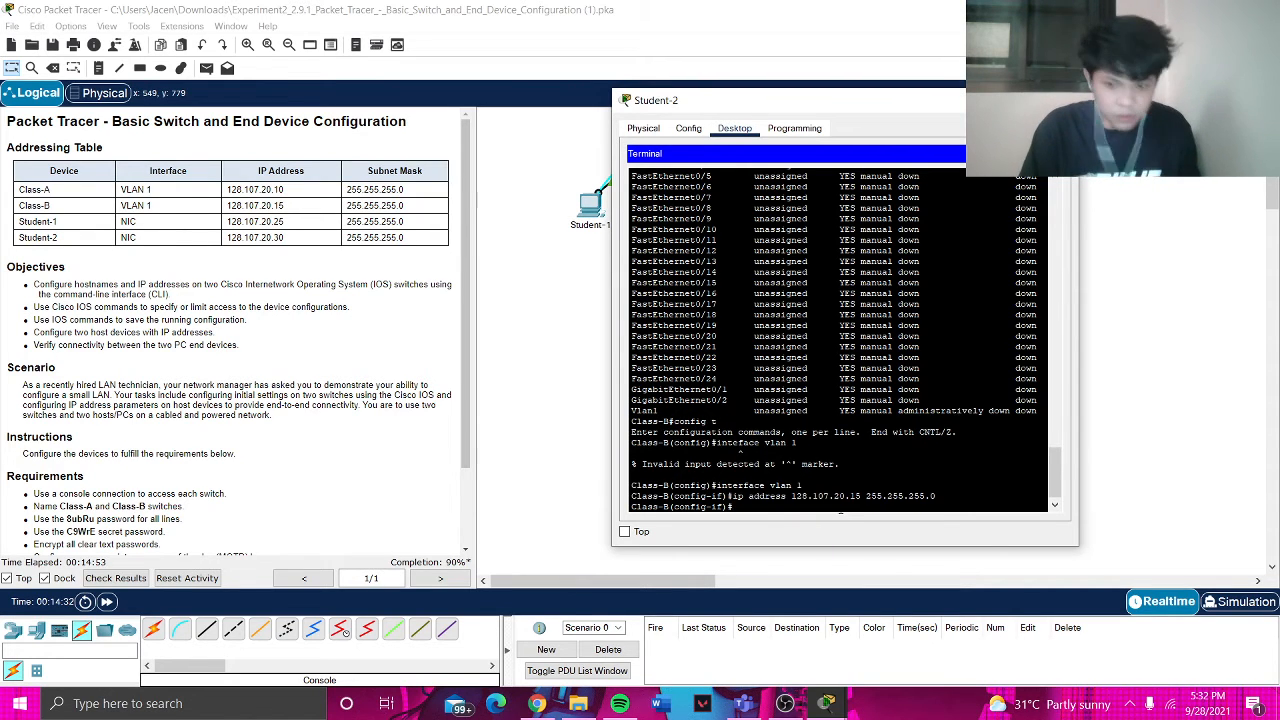
text(no shutdown)
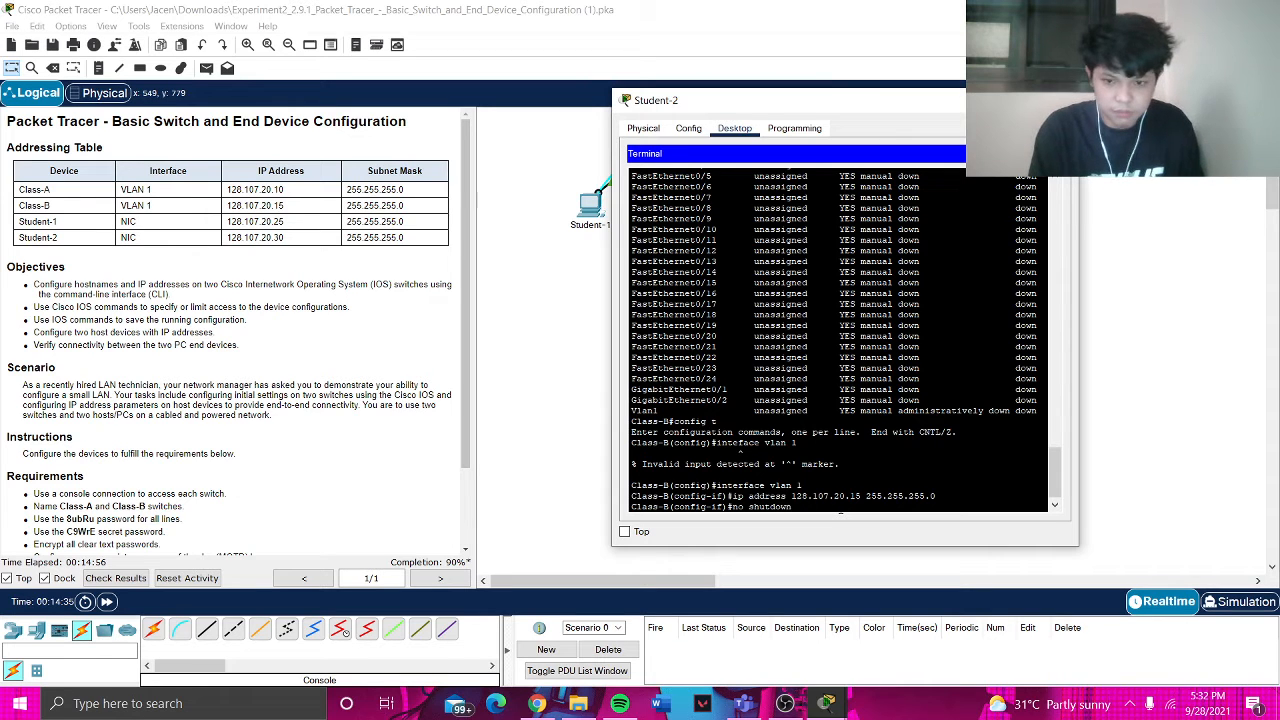
key(Return)
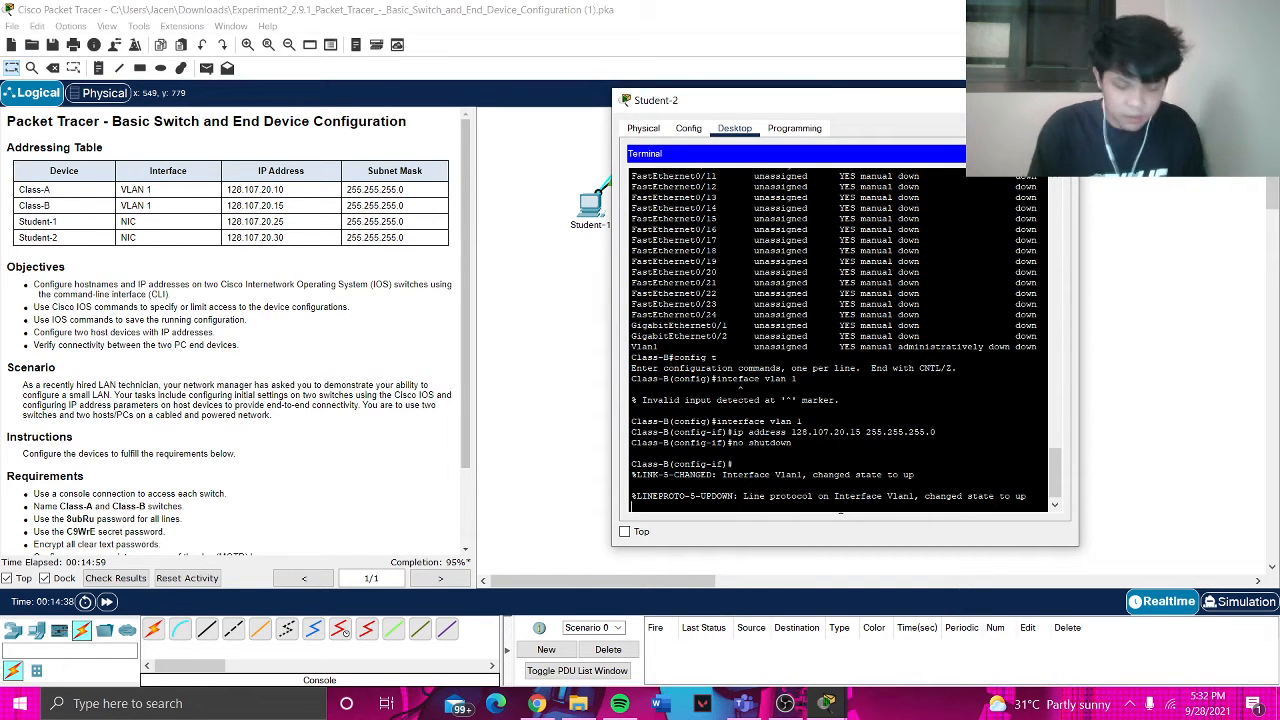
text(exit)
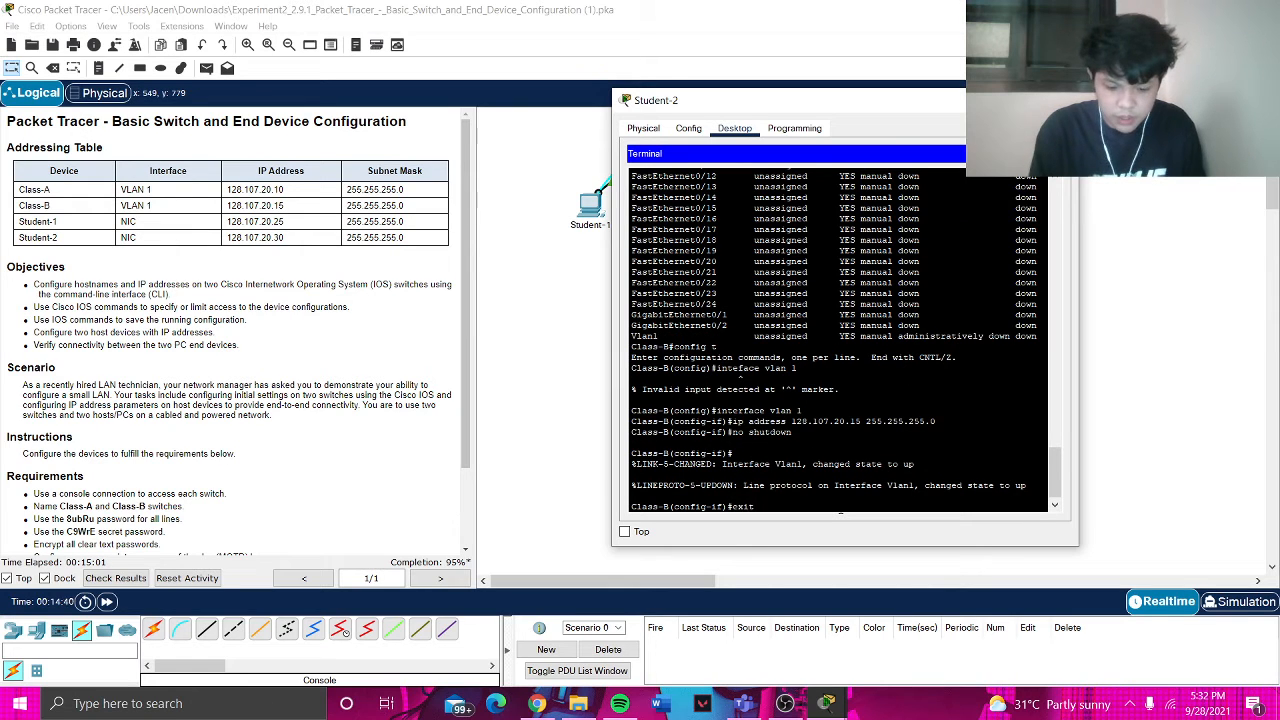
key(Return)
text(cxit)
key(Return)
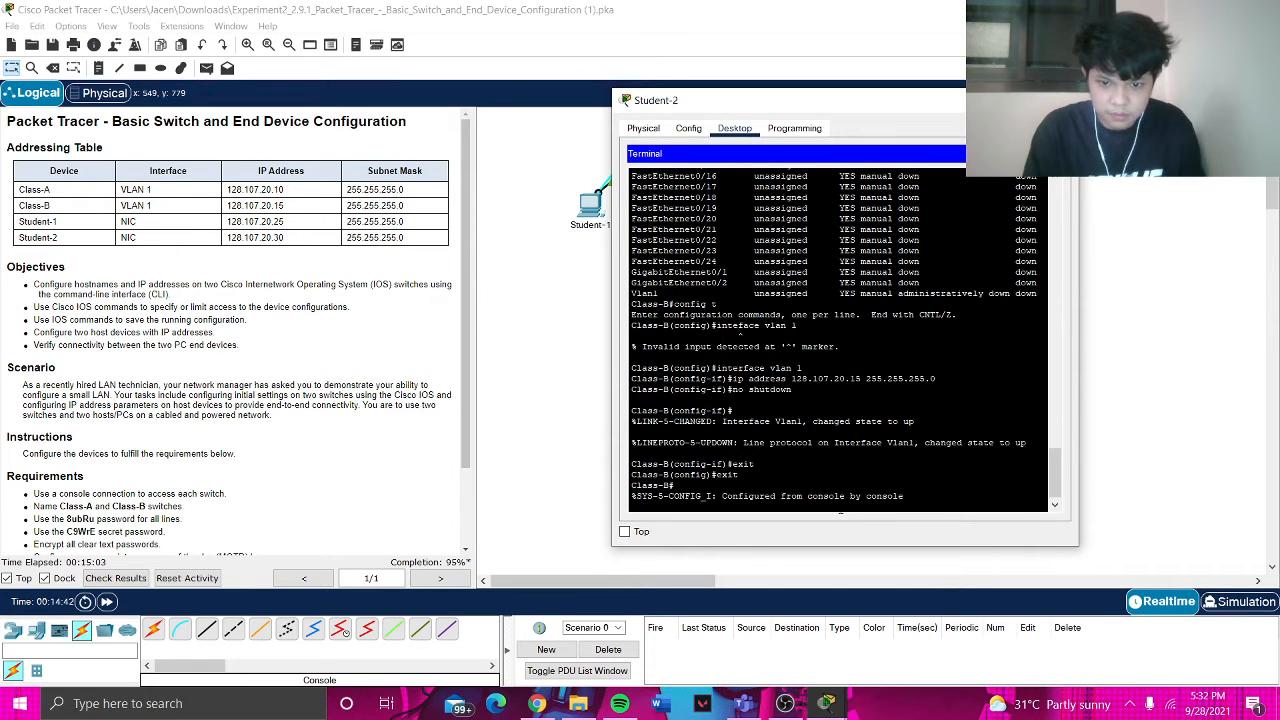
- Review Class-B's full running configuration with show run
text(show run)
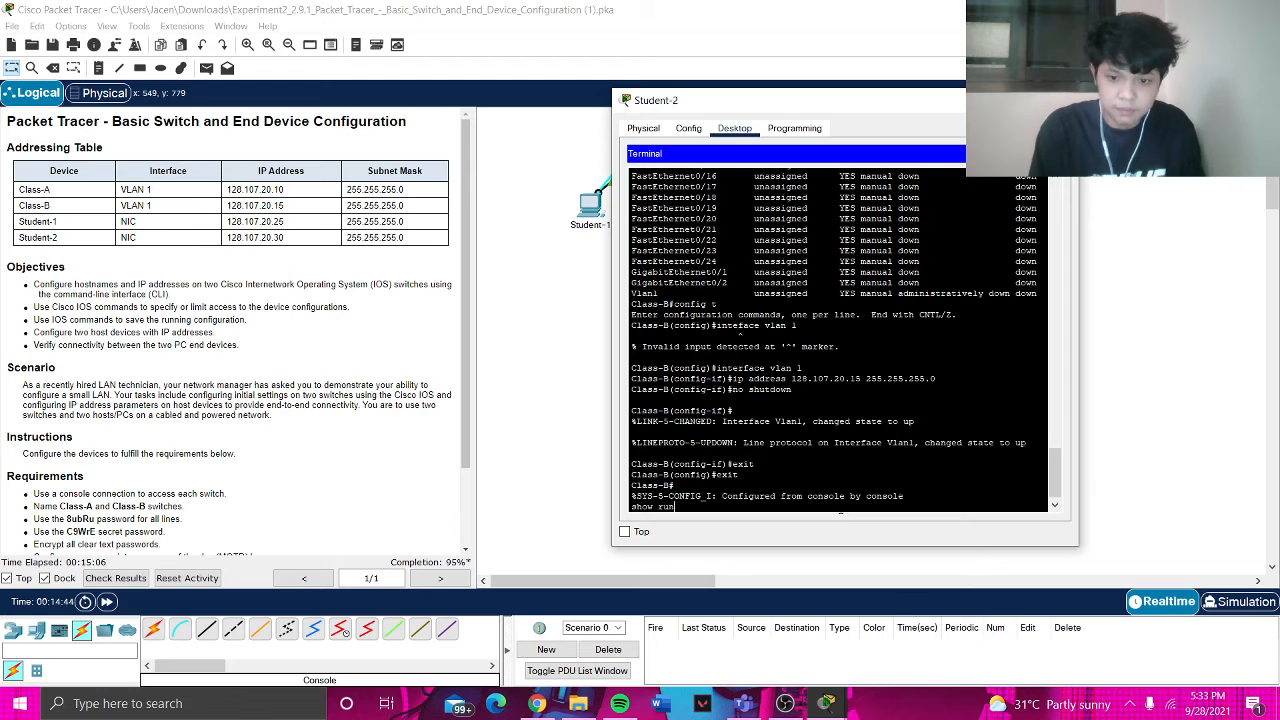
key(Return)
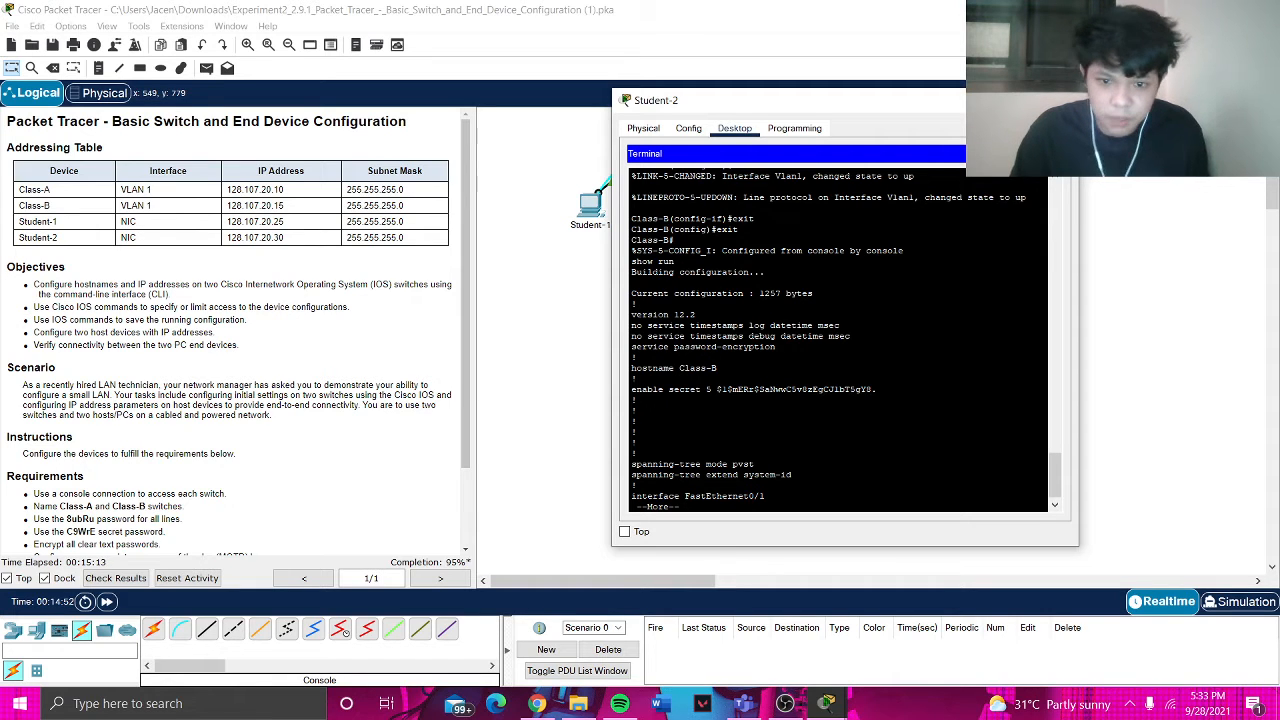
key(space)
key(space)
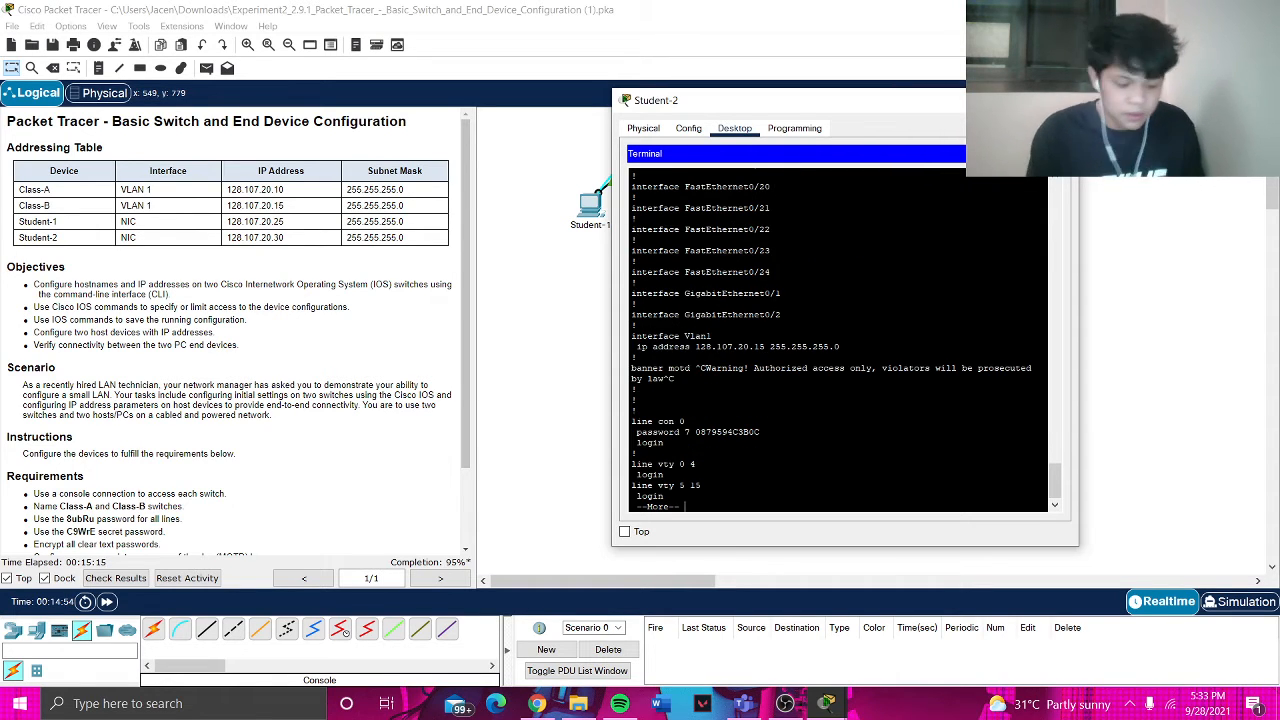
key(space)
- List Class-B's interface brief, confirming Vlan1 at 128.107.20.15 is up
text(s-B#how ip i)
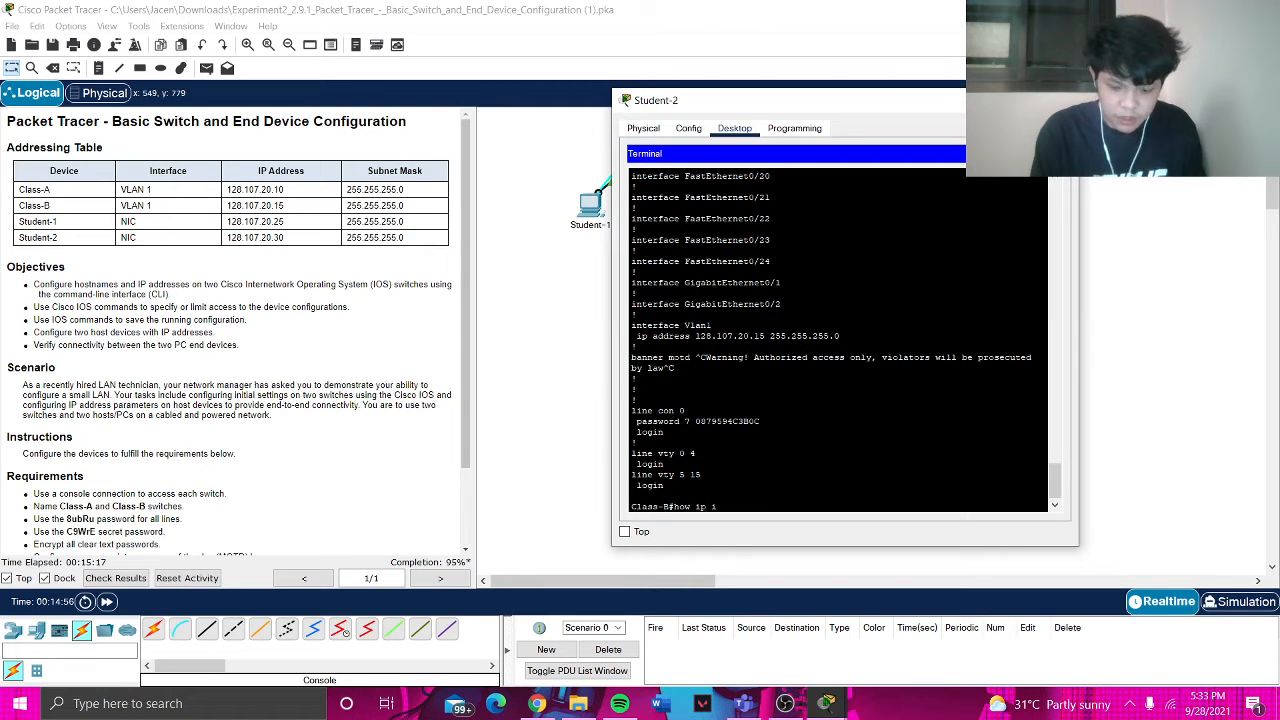
text(nterface)
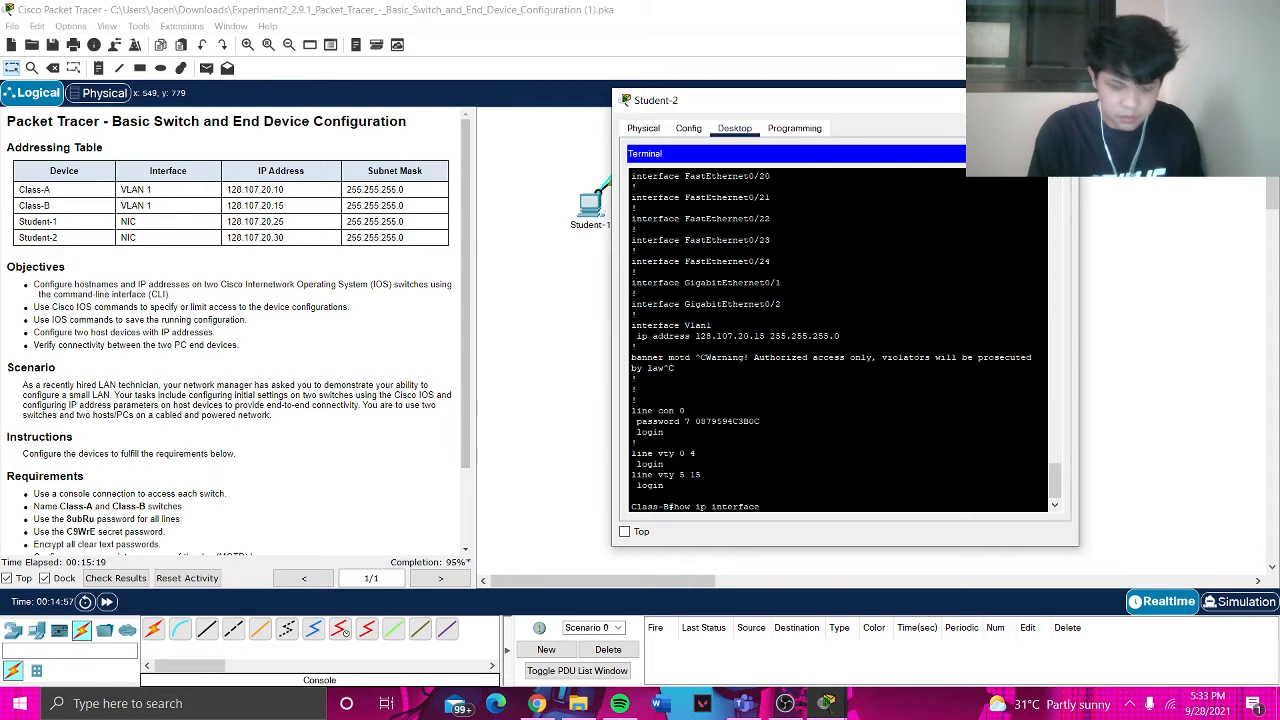
text( brief)
key(Return)
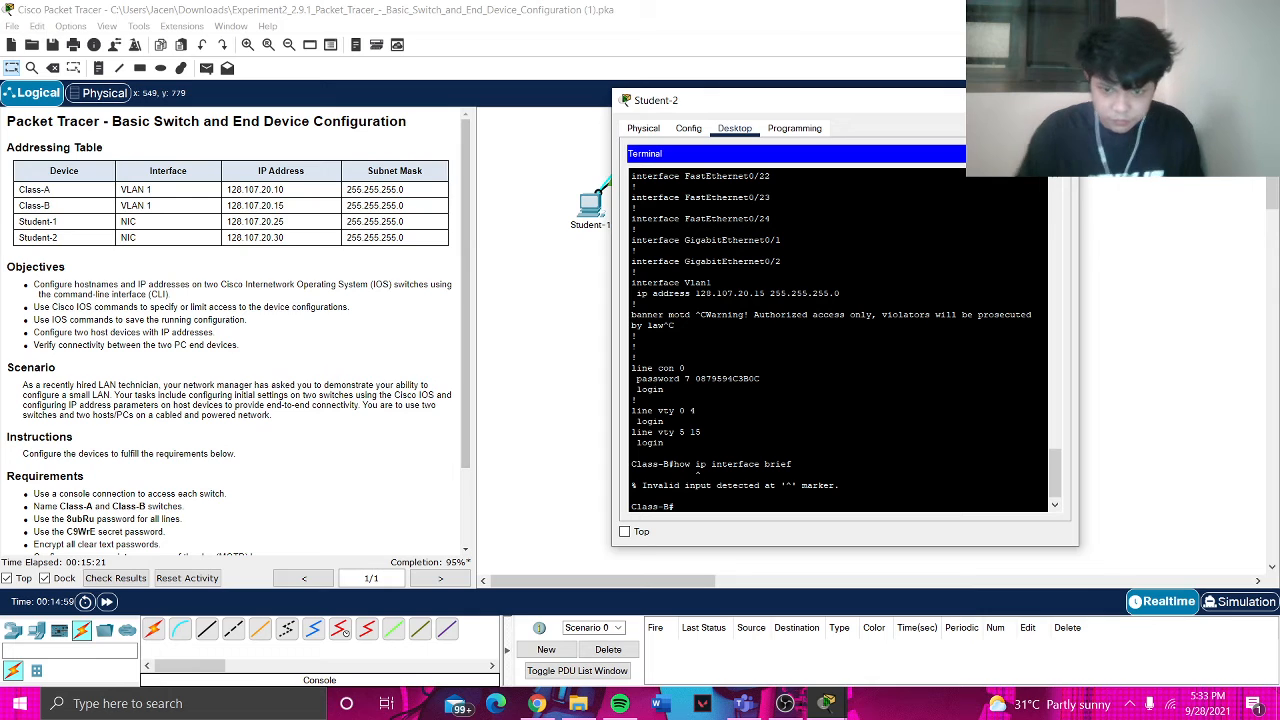
text(show ip)
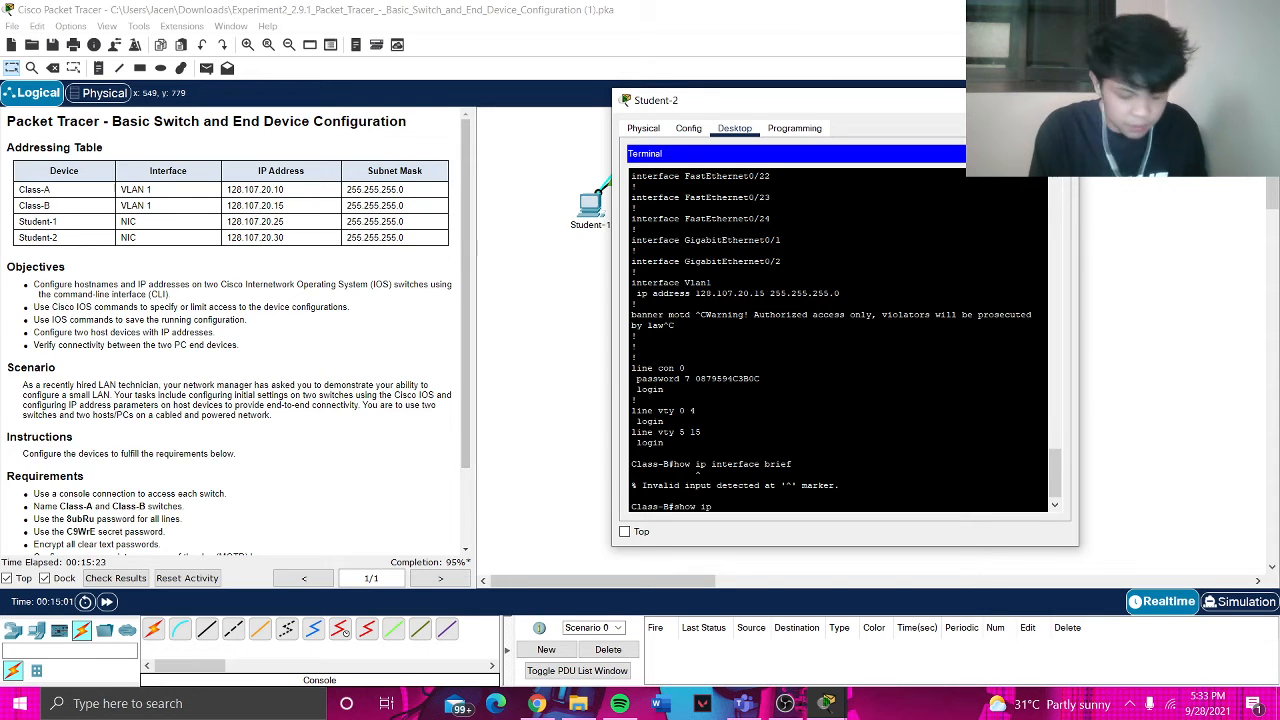
text( interface brief)
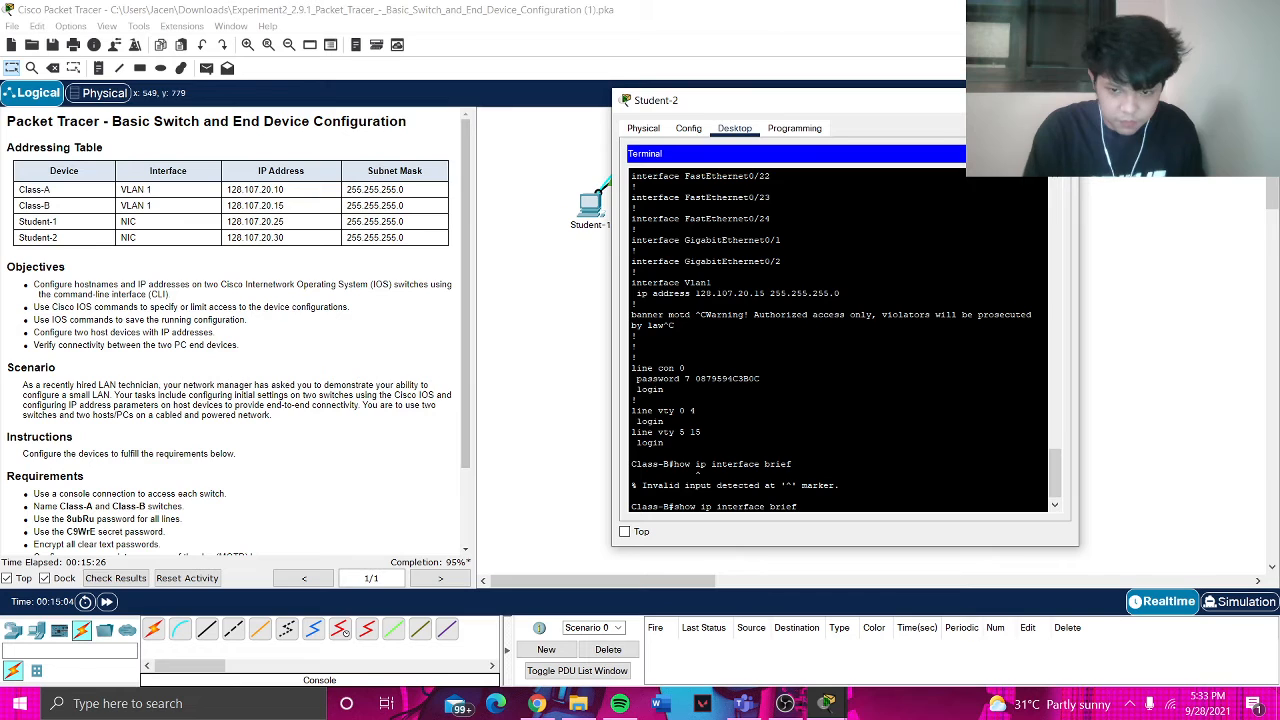
key(Return)
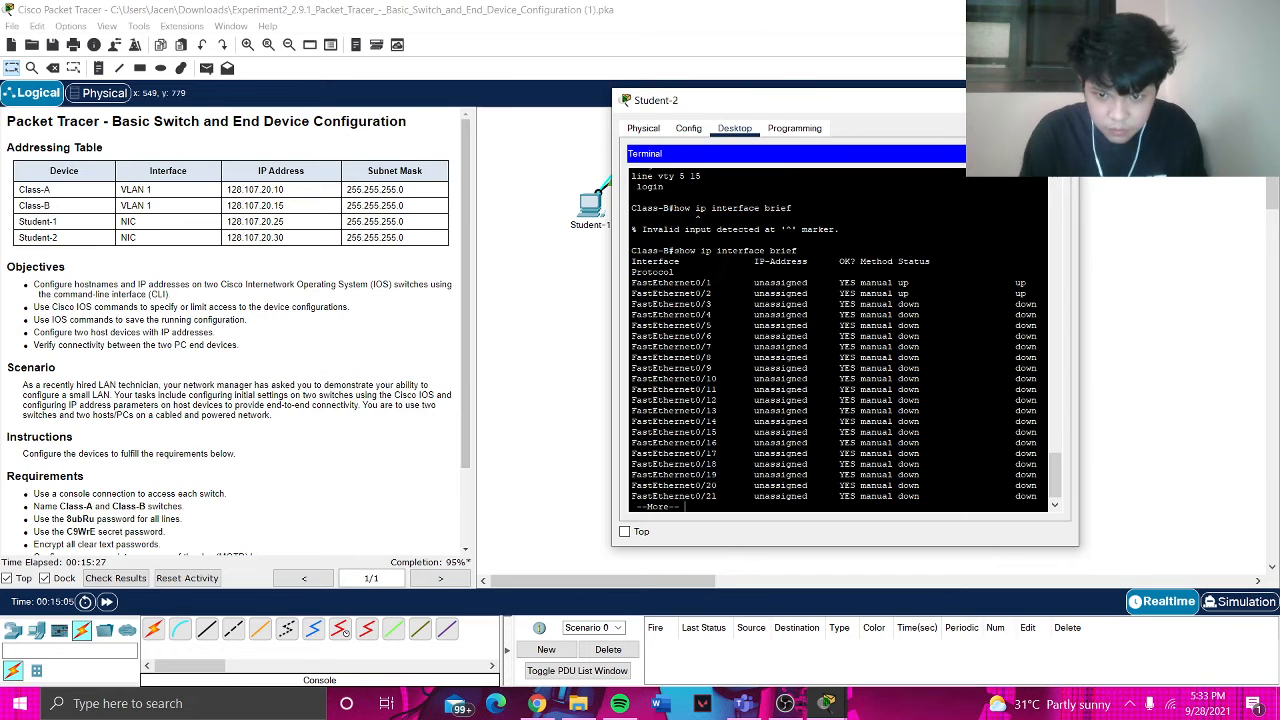
key(space)
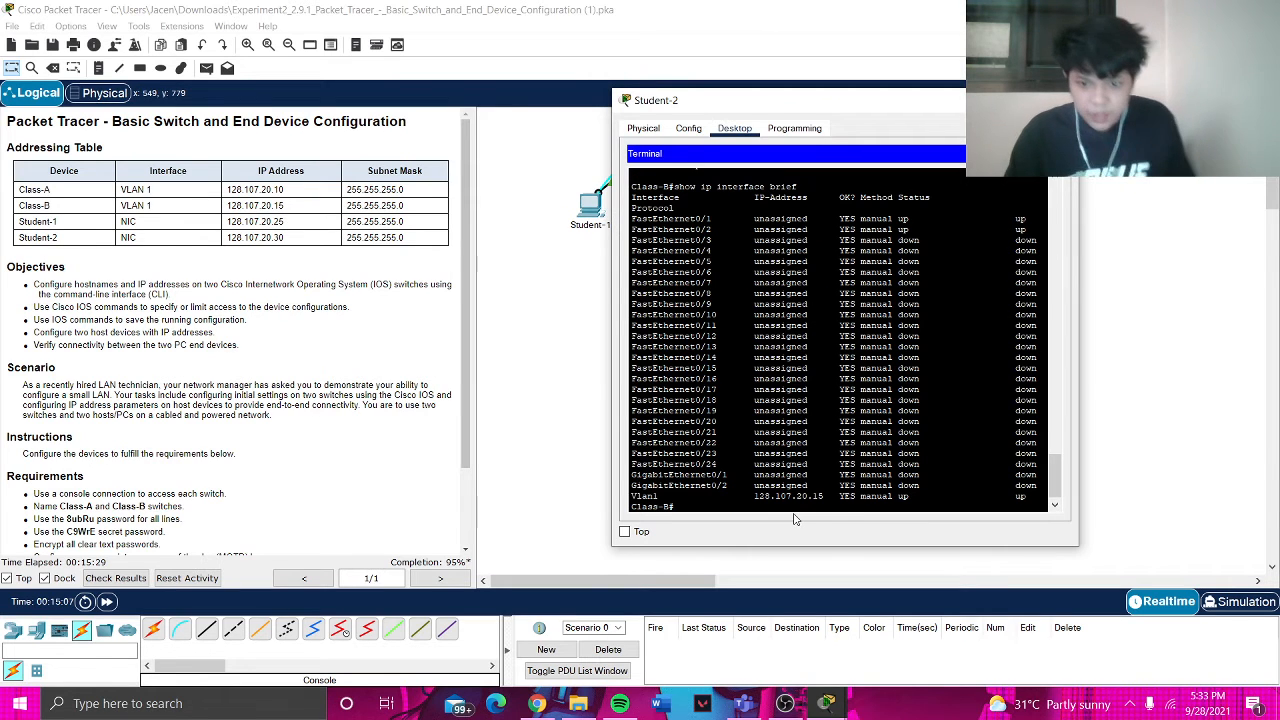
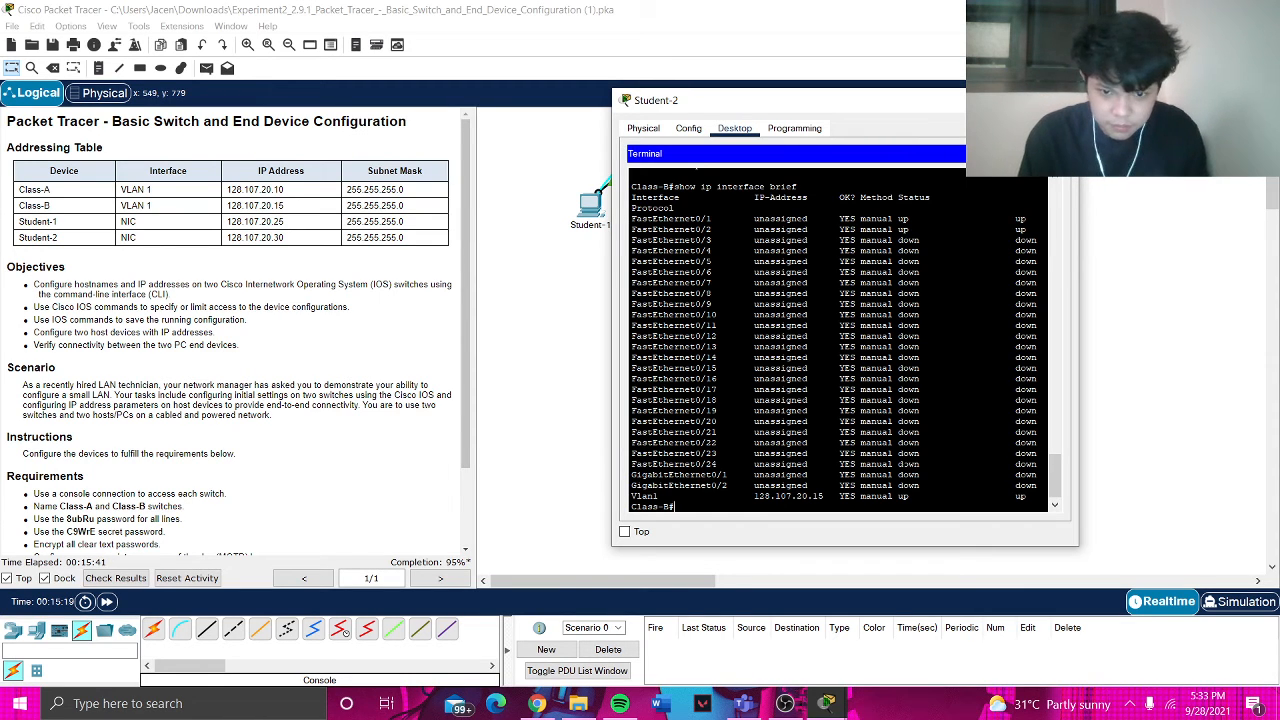
- Confirm Class-B has no saved startup-config, then page through its full running configuration
text(sho)
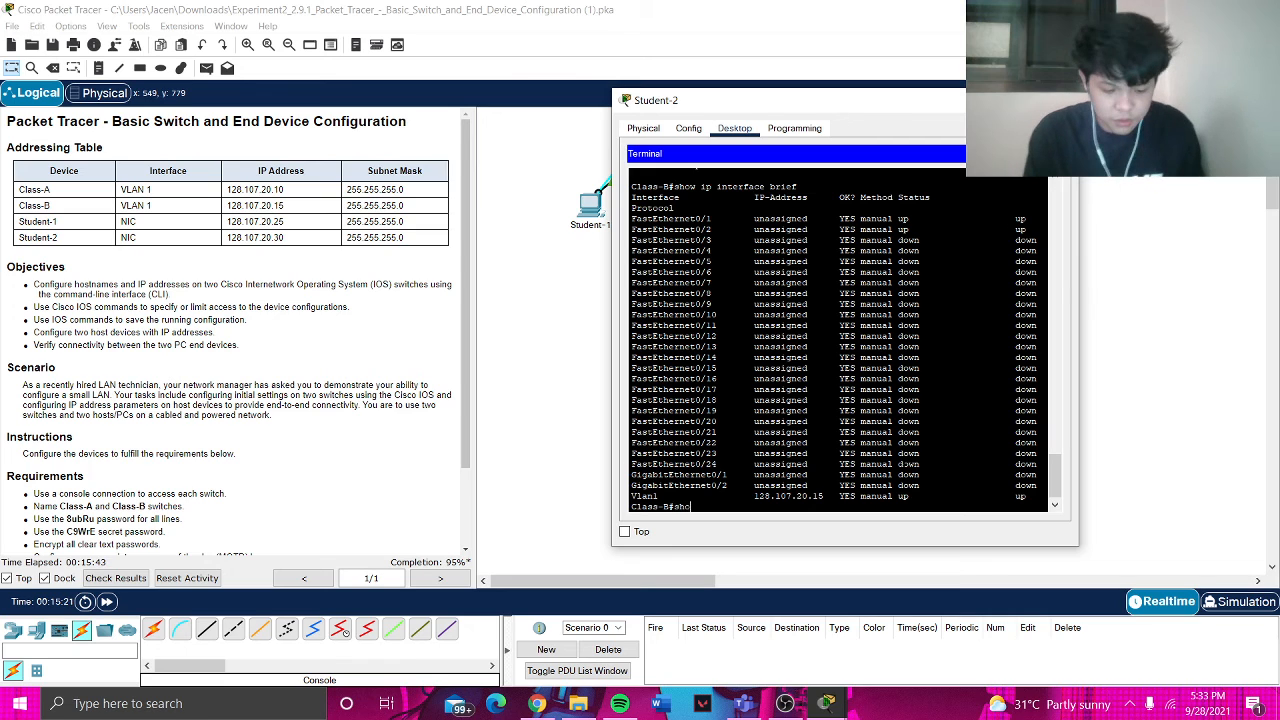
text(w atar)
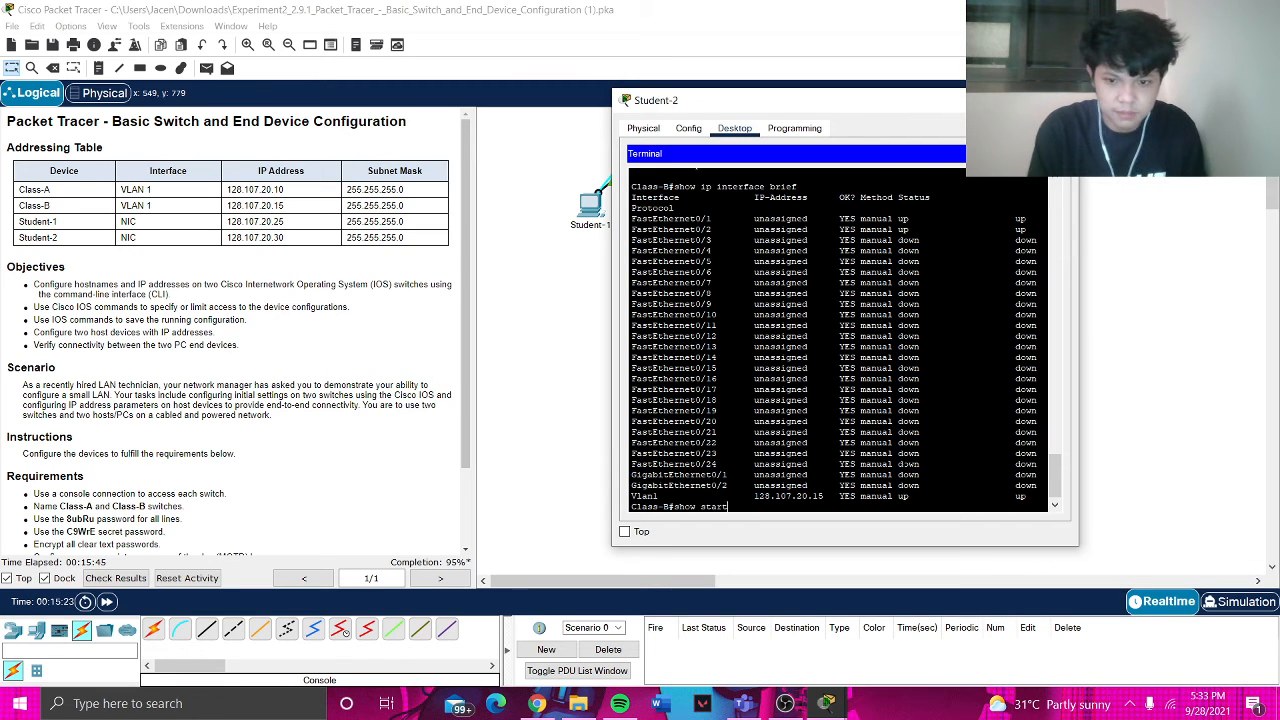
text(t)
key(Return)
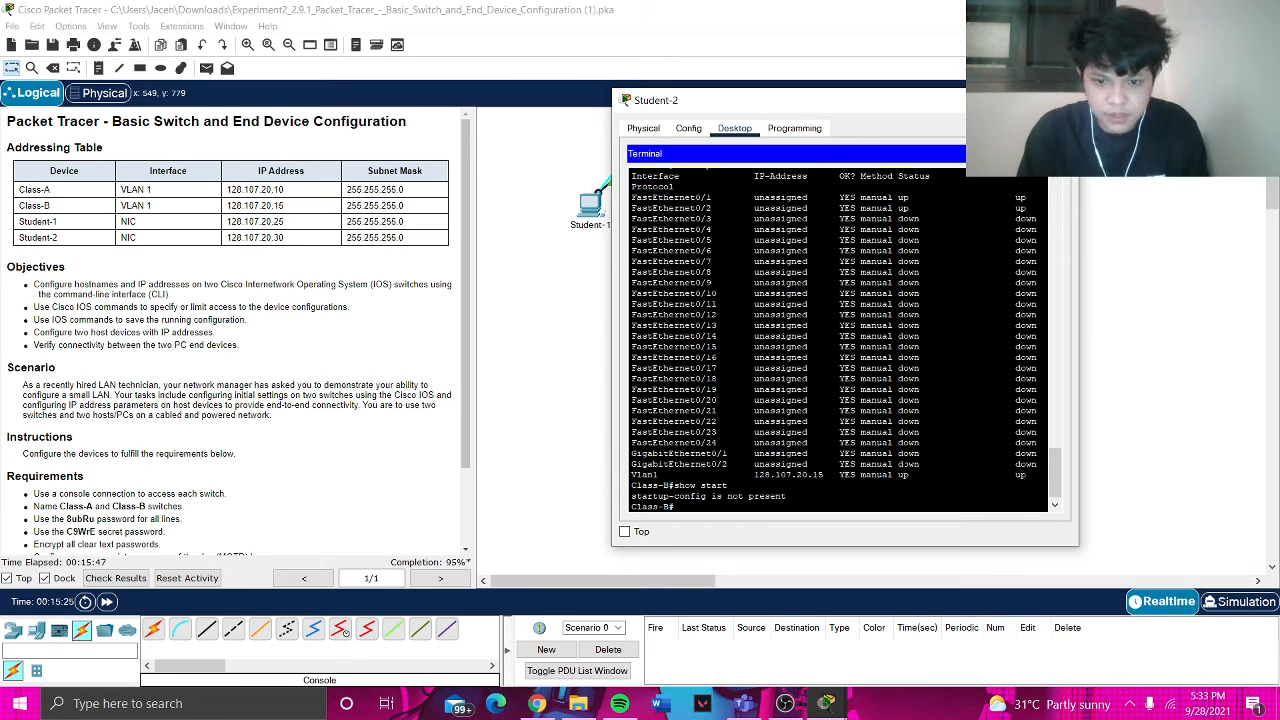
text(show run)
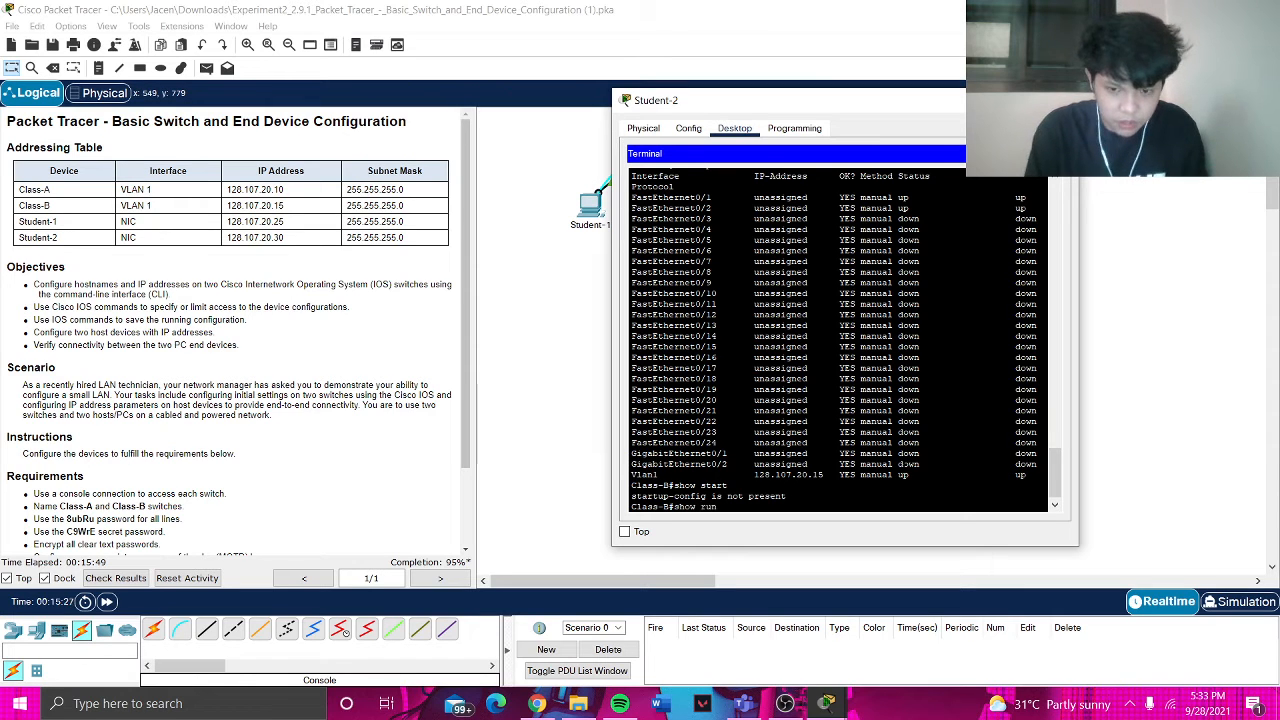
key(Return)
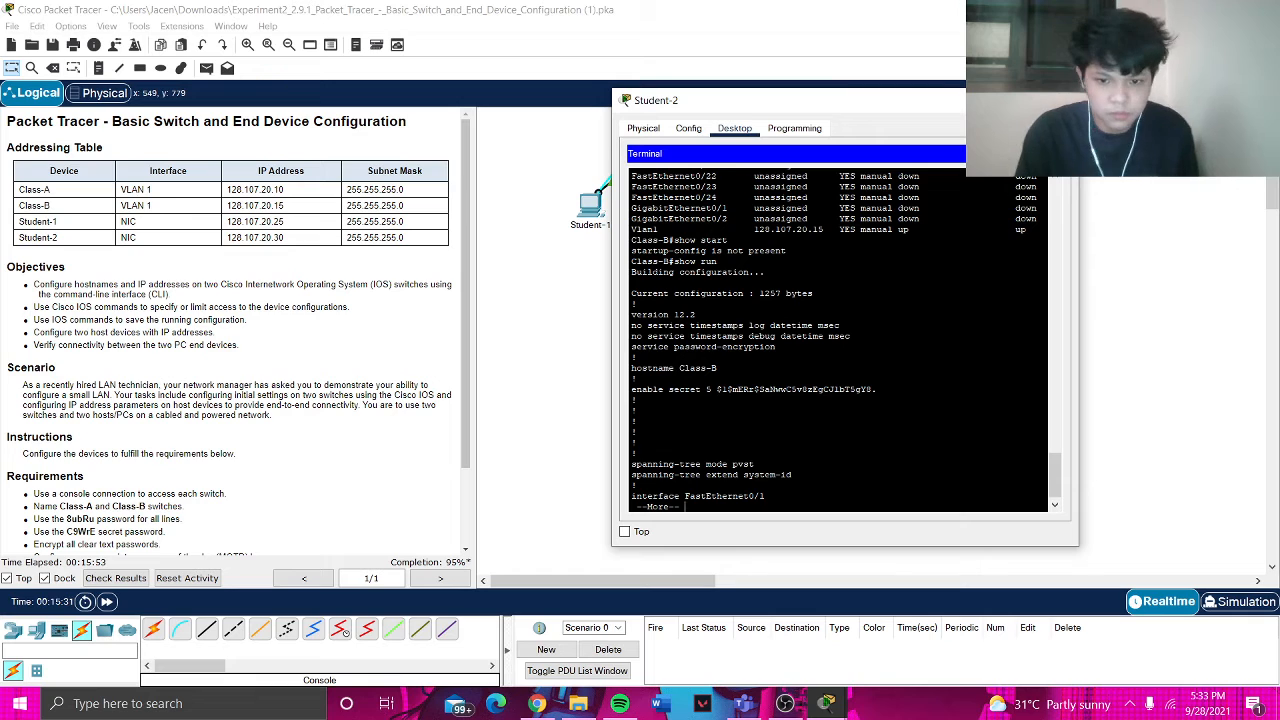
key(space)
key(space)
key(space)
text(co)
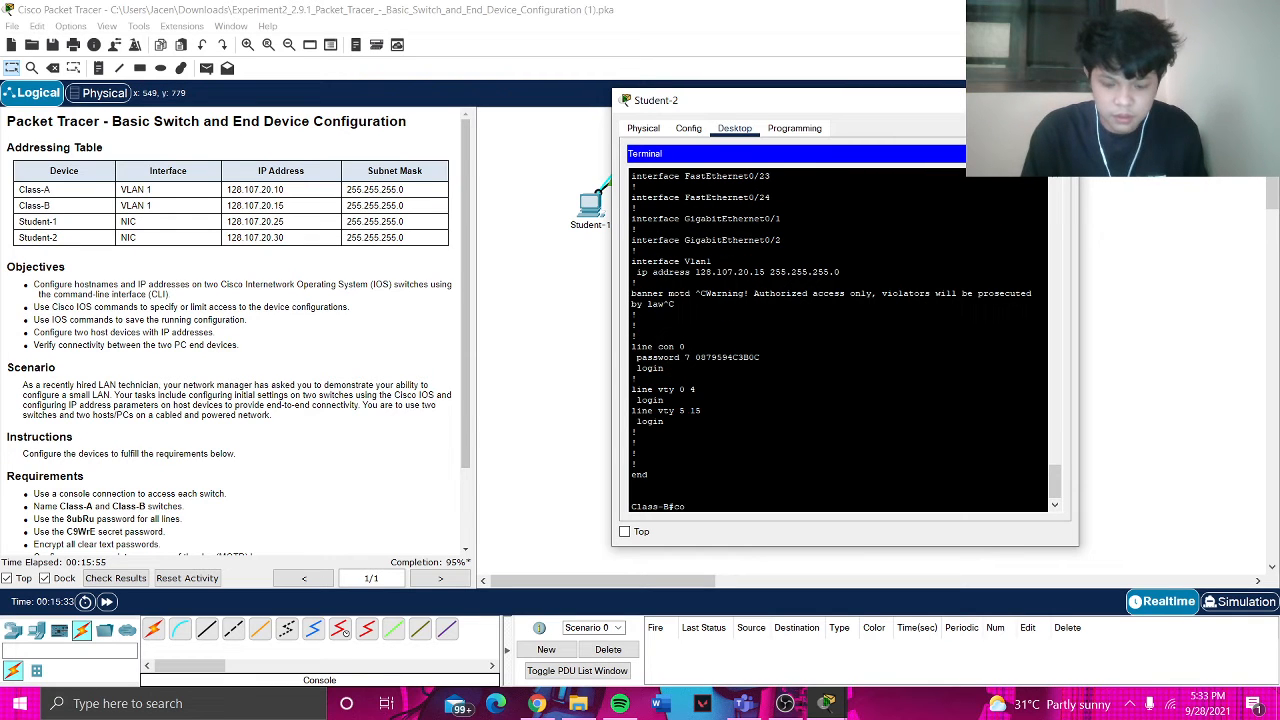
text(py run start)
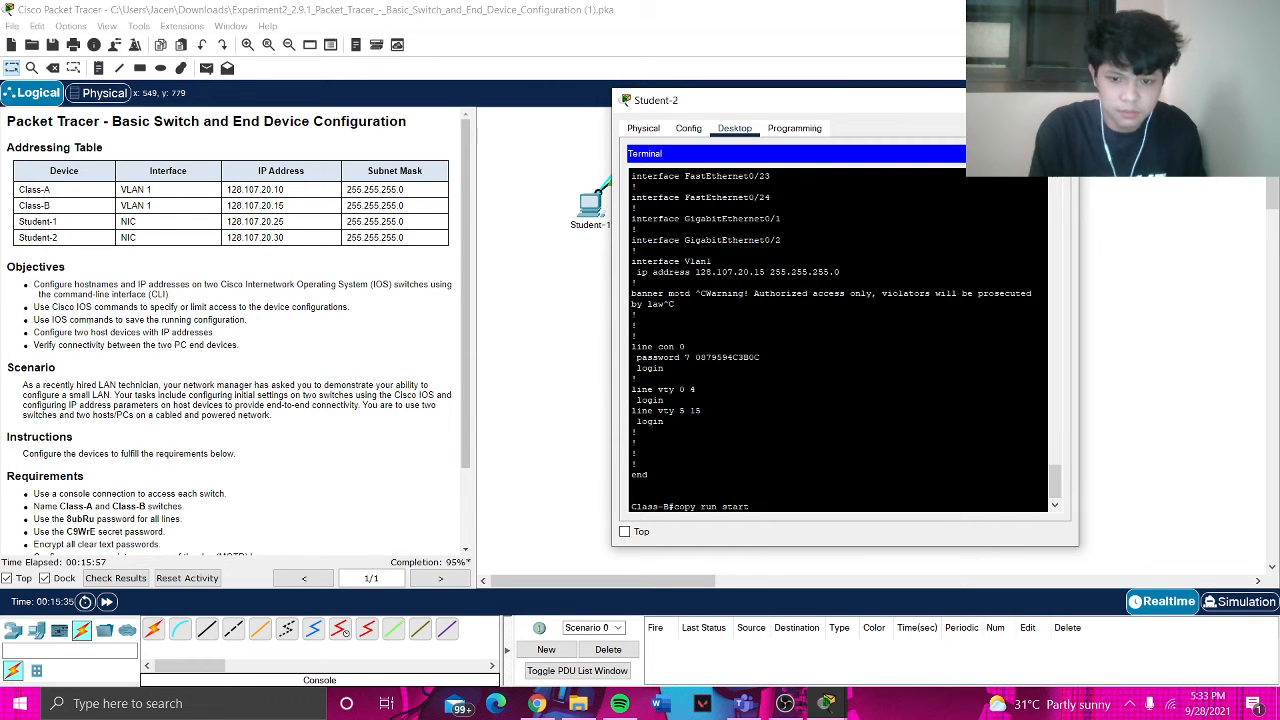
- Save Class-B's running config to the default startup-config, then page through the saved copy with show start
key(Return)
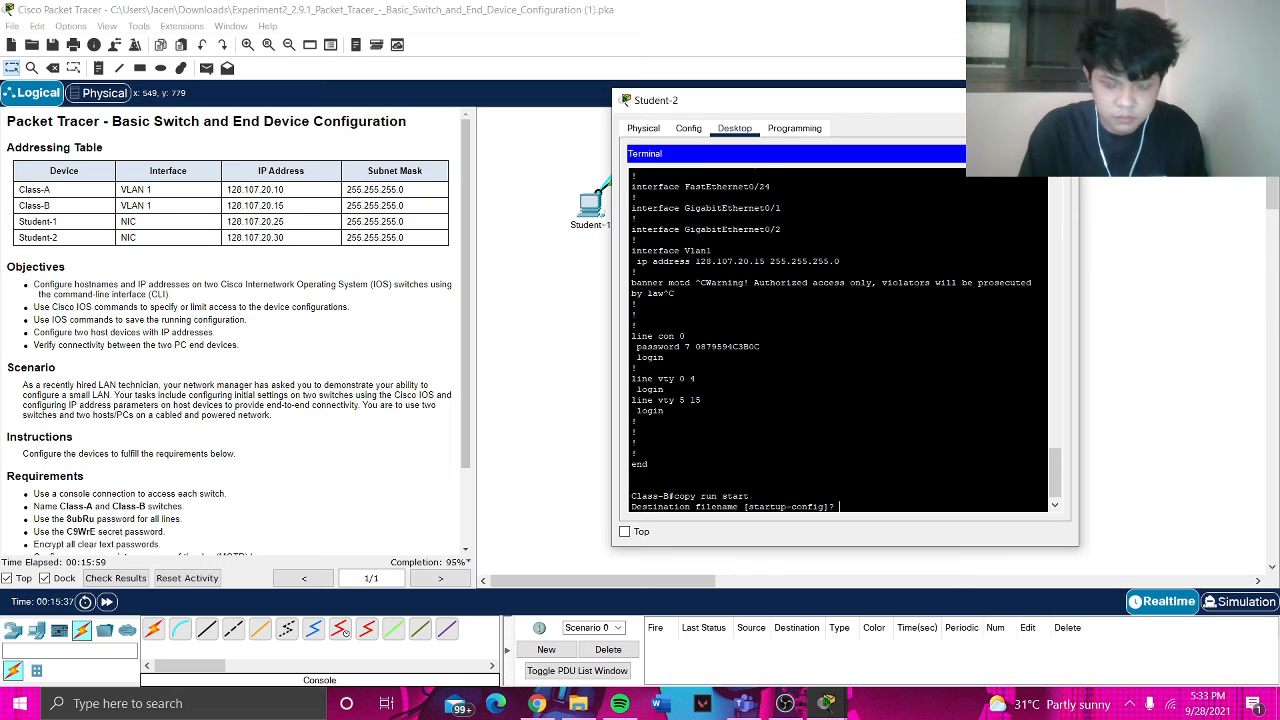
key(Return)
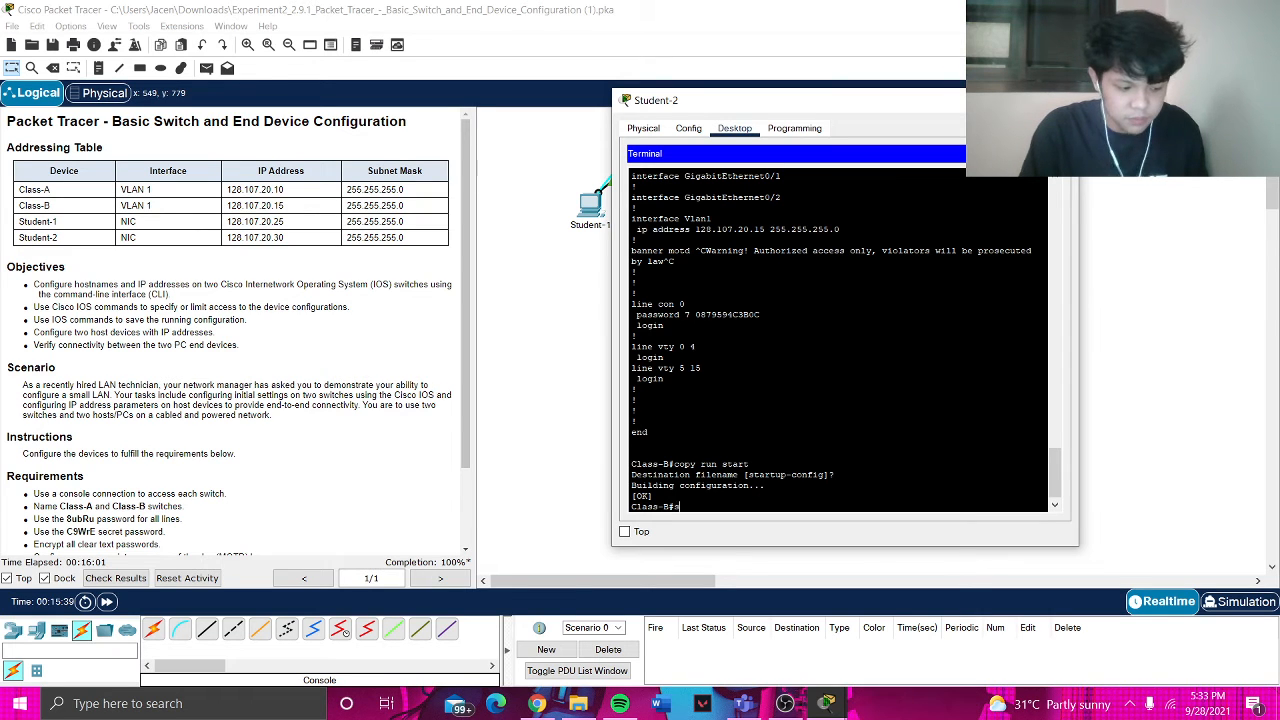
text(show start)
key(Return)
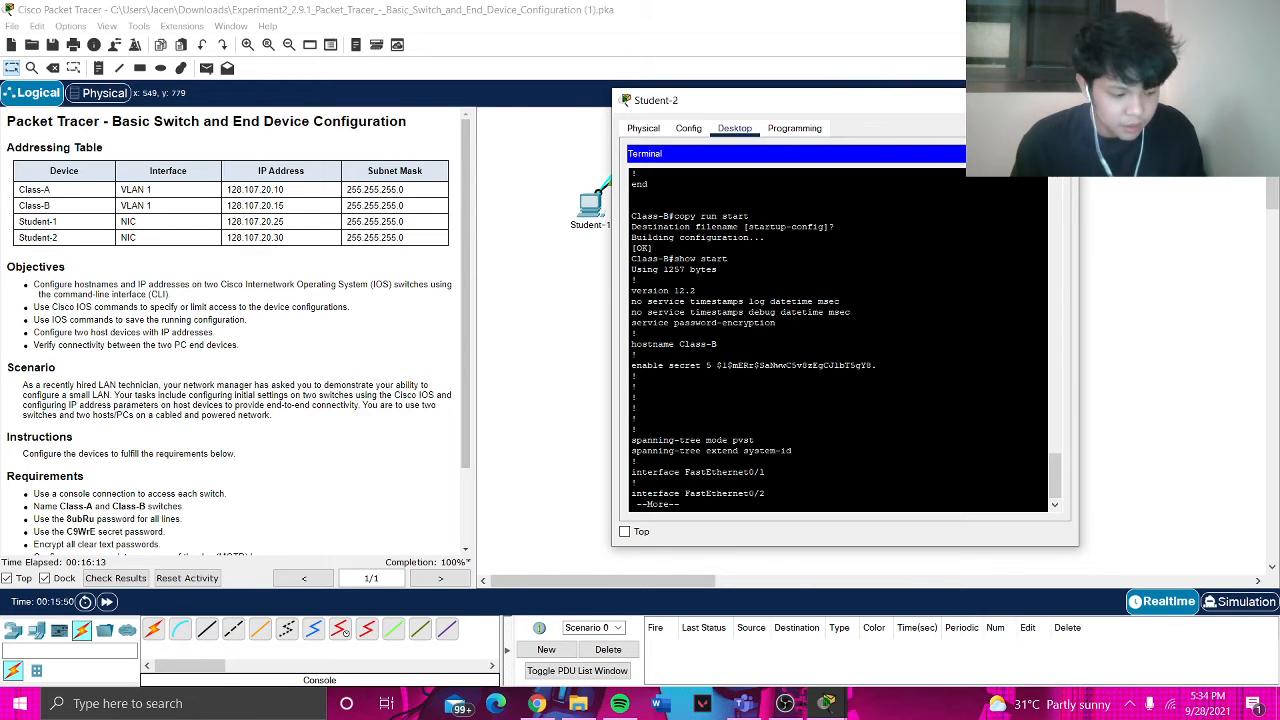
key(space)
key(space)
key(space)
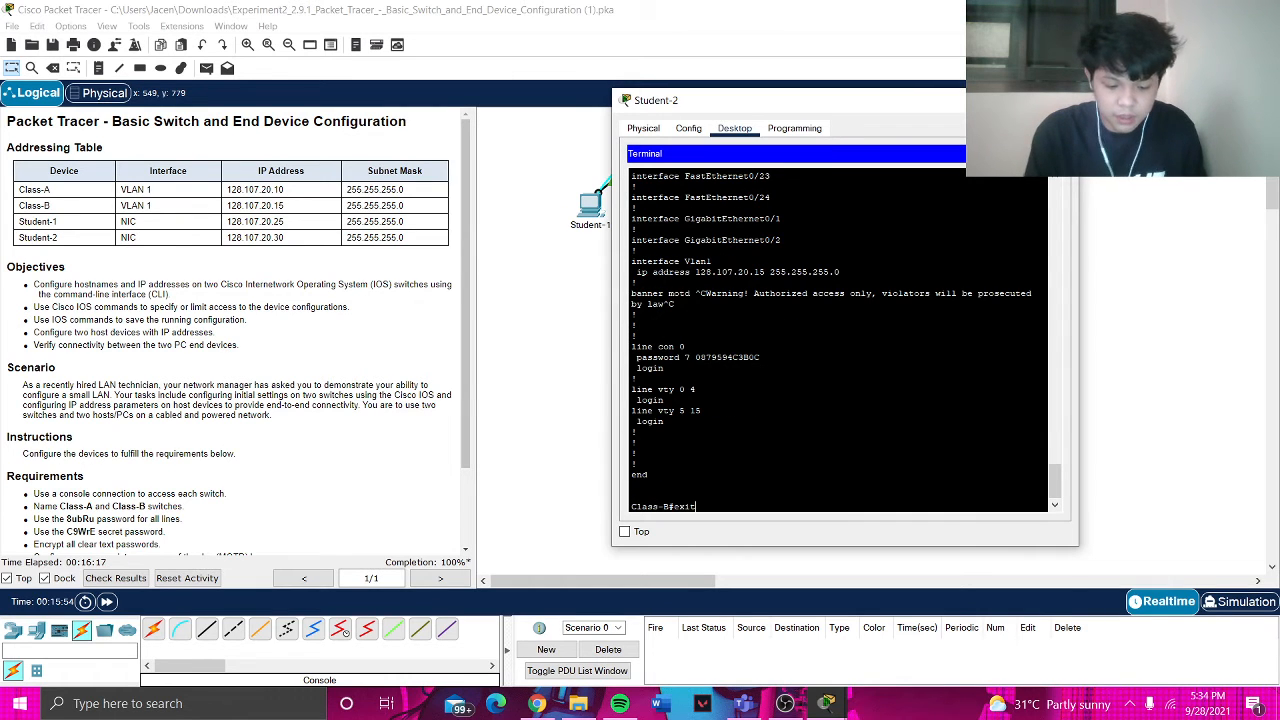
- Log out of Class-B, then log back in with the console password and enable secret
text(exit)
key(Return)
key(Return)
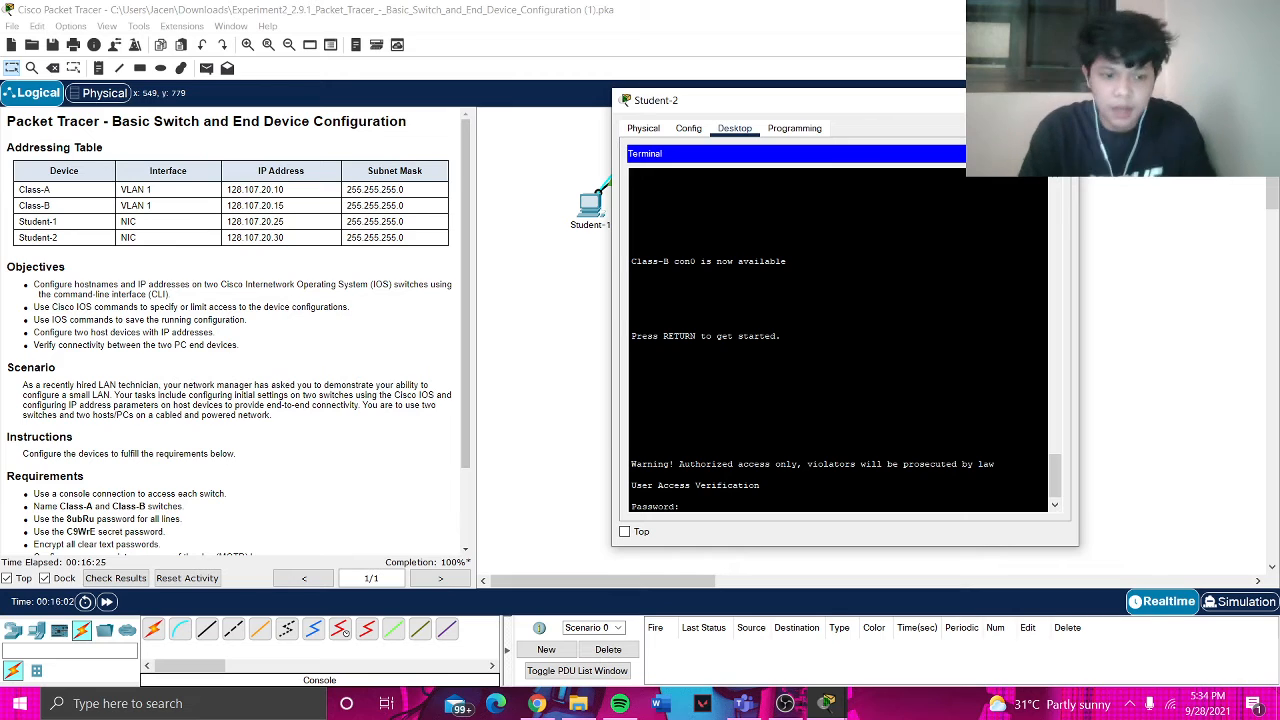
scroll(166, 338, down, 2)
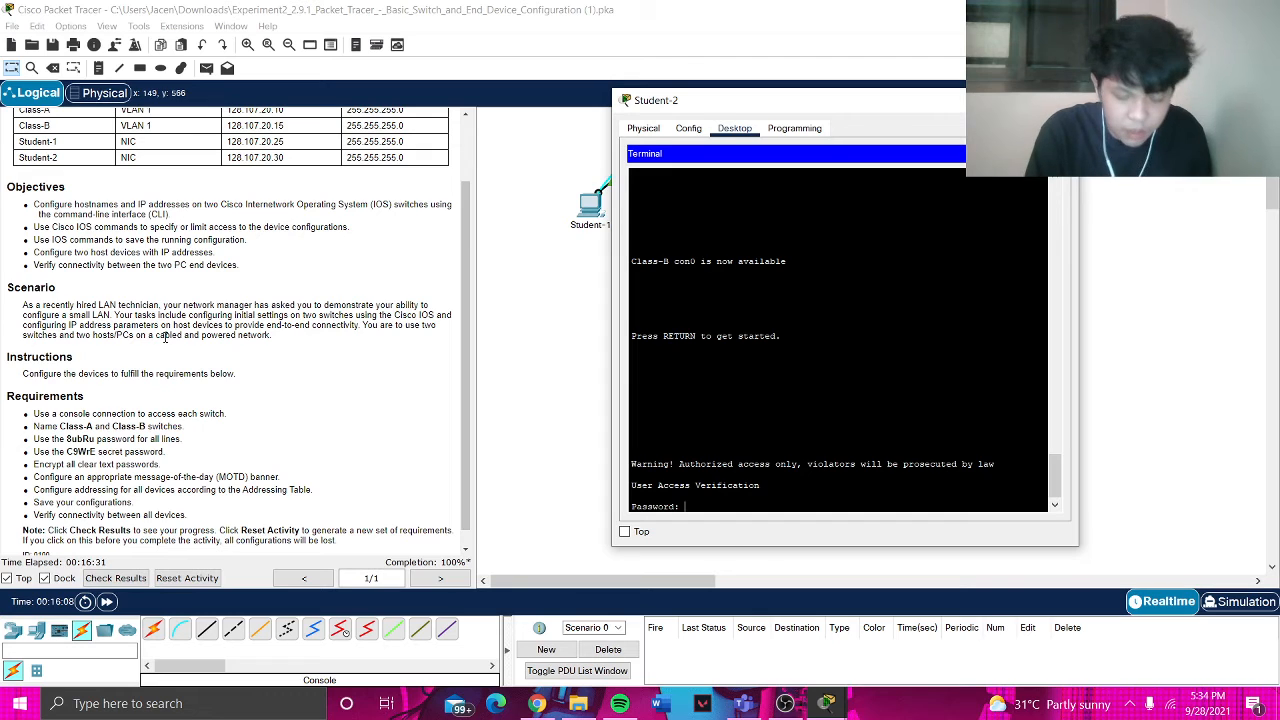
key(Return)
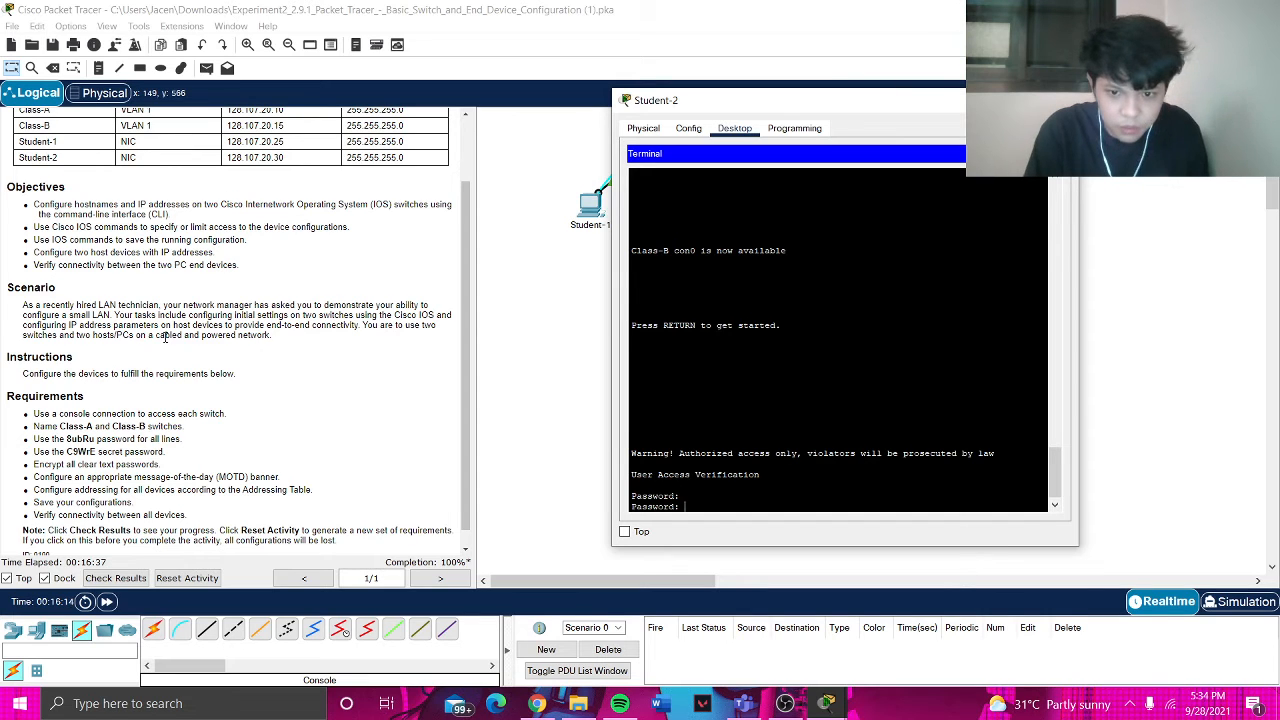
key(Return)
text(enabl)
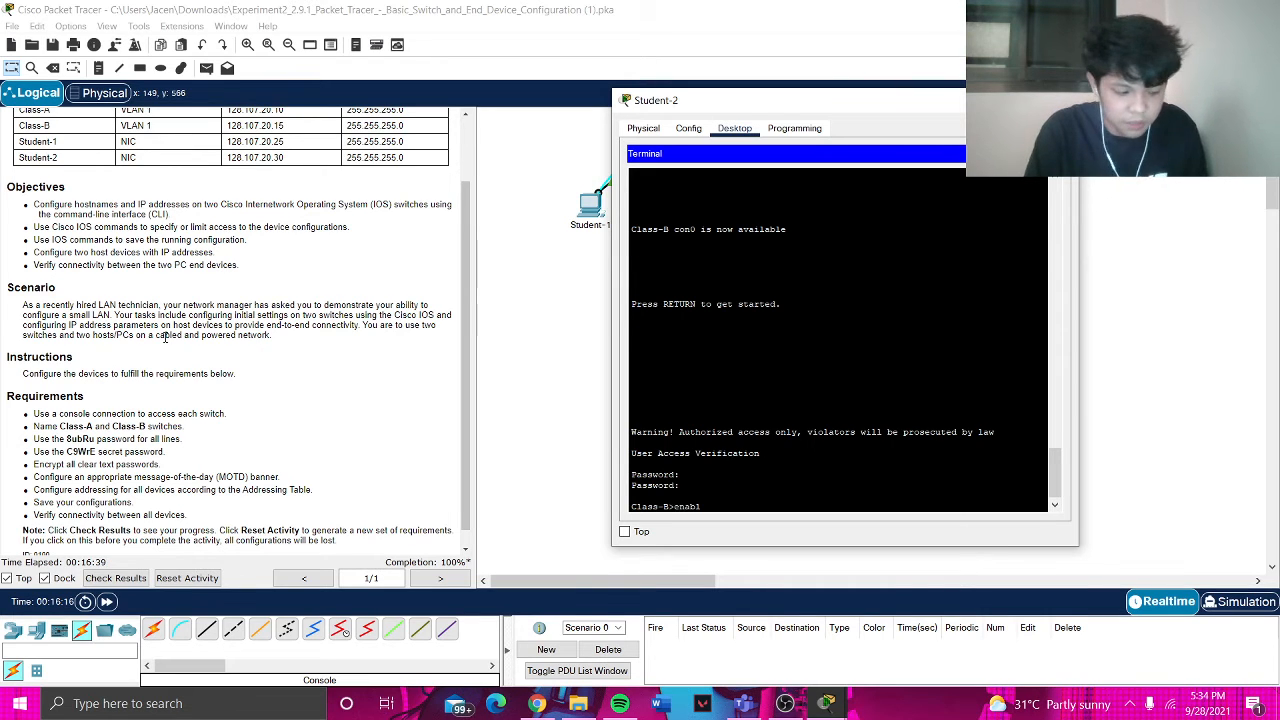
text(e)
key(Return)
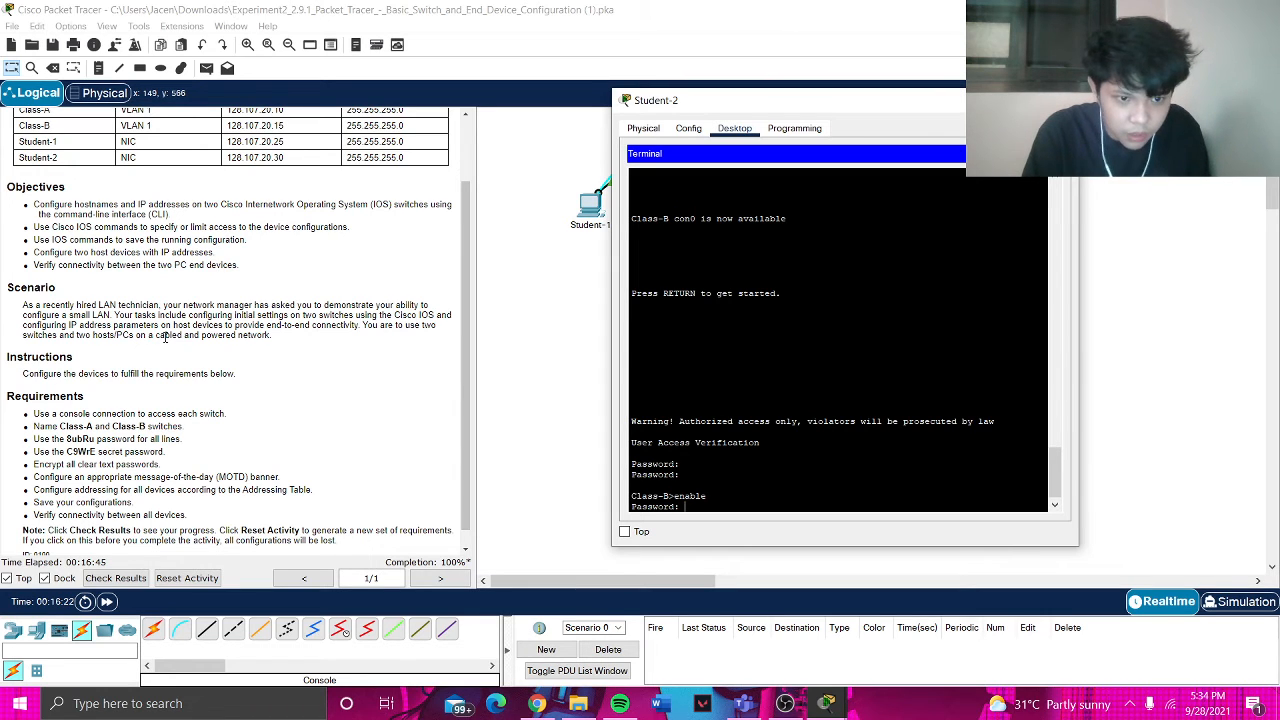
key(Return)
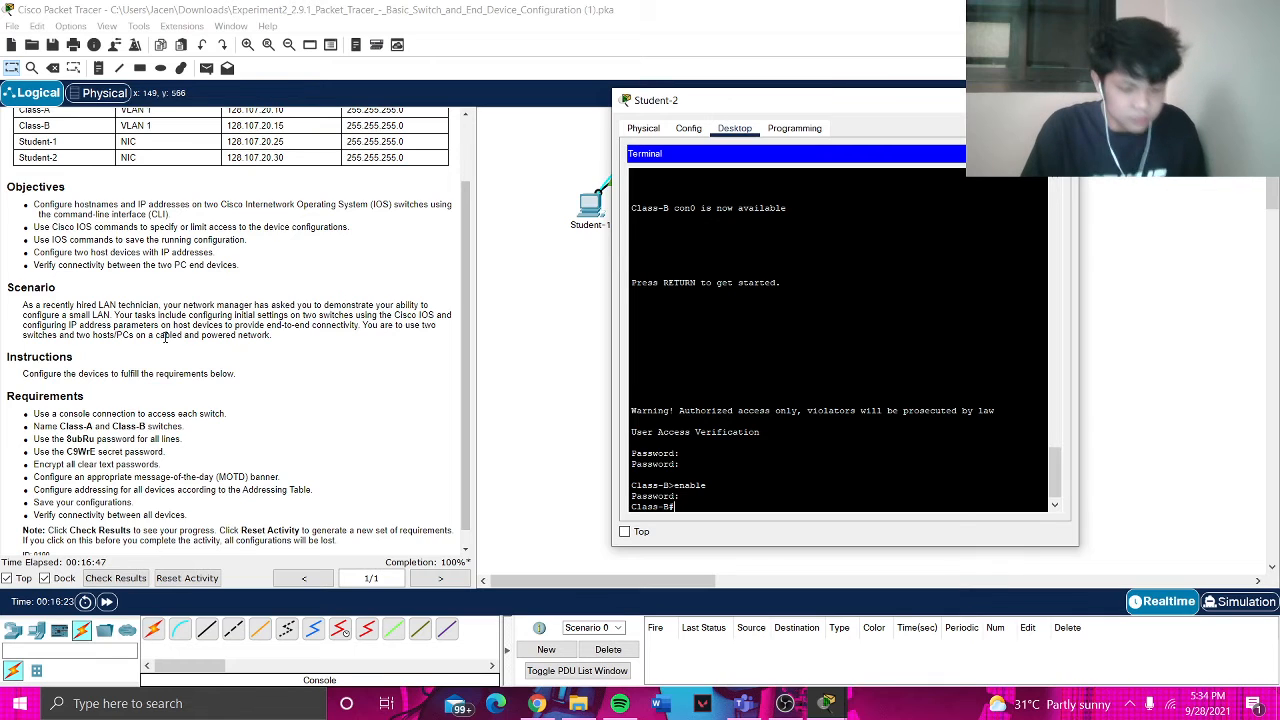
- Compare Class-B's running and startup configurations, then scroll the instructions up to the Addressing Table
text(show)
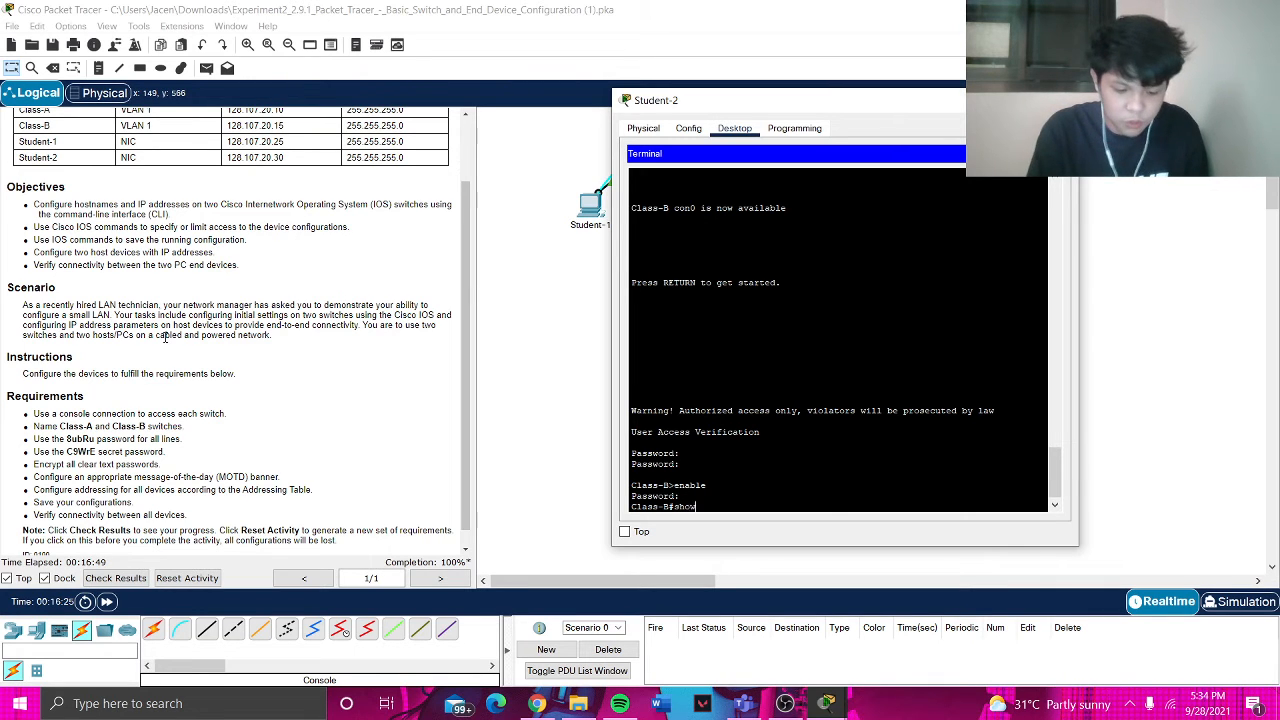
text( run)
key(Return)
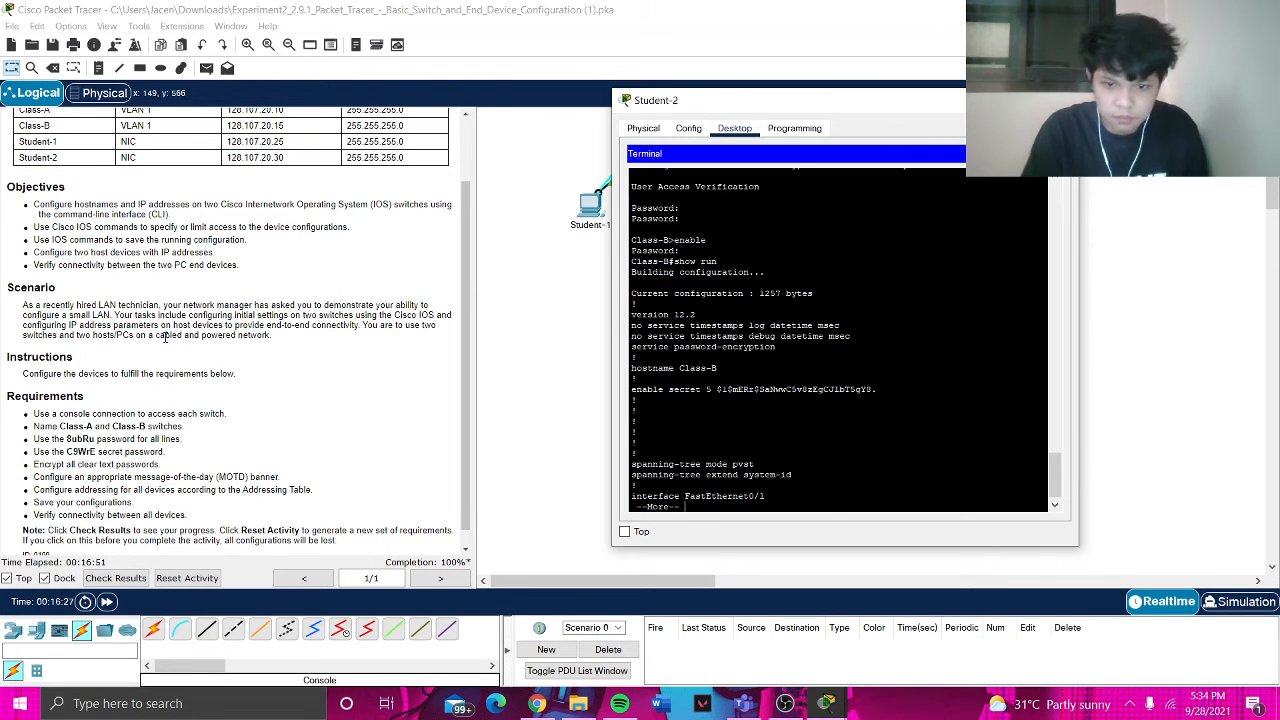
key(space)
key(space)
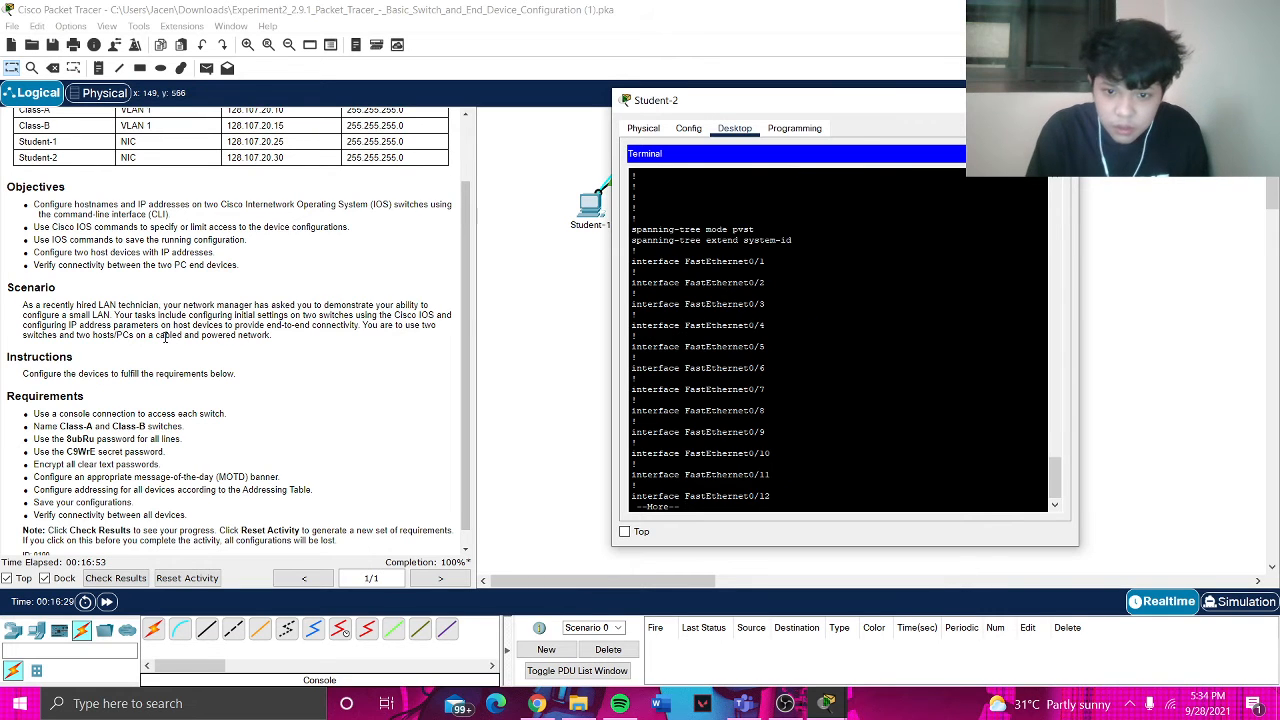
key(space)
text(show start)
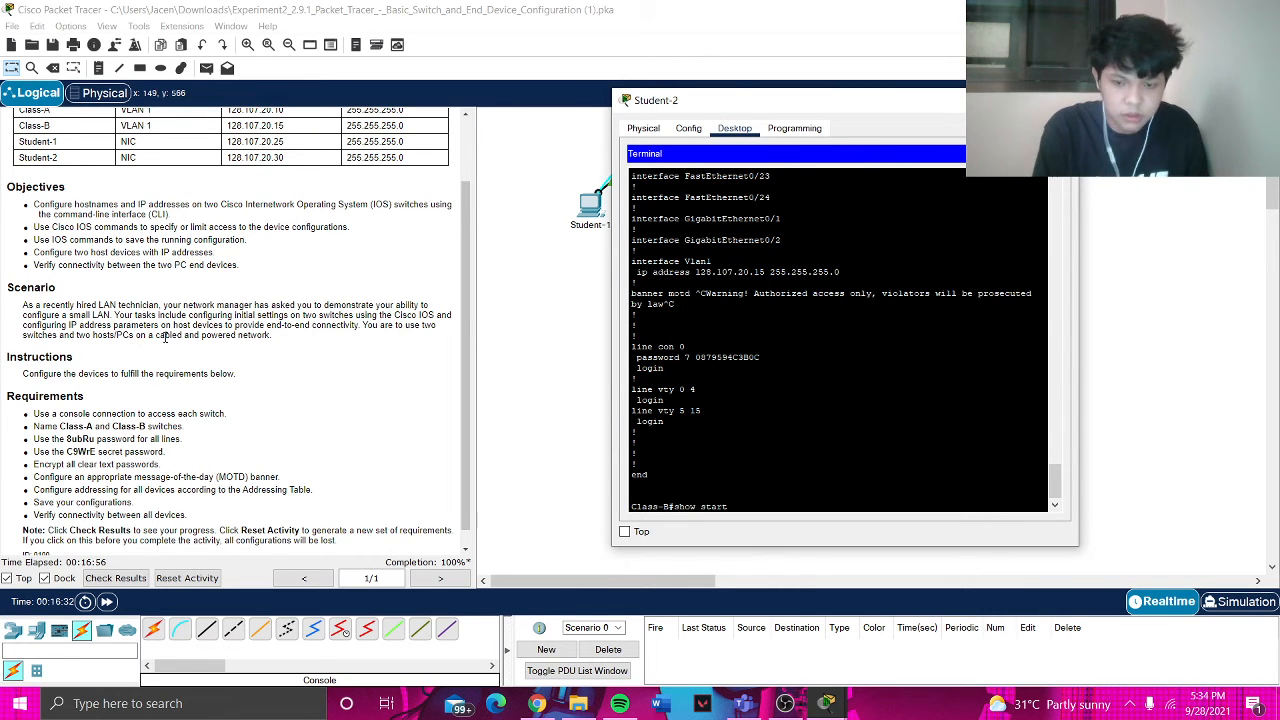
key(Return)
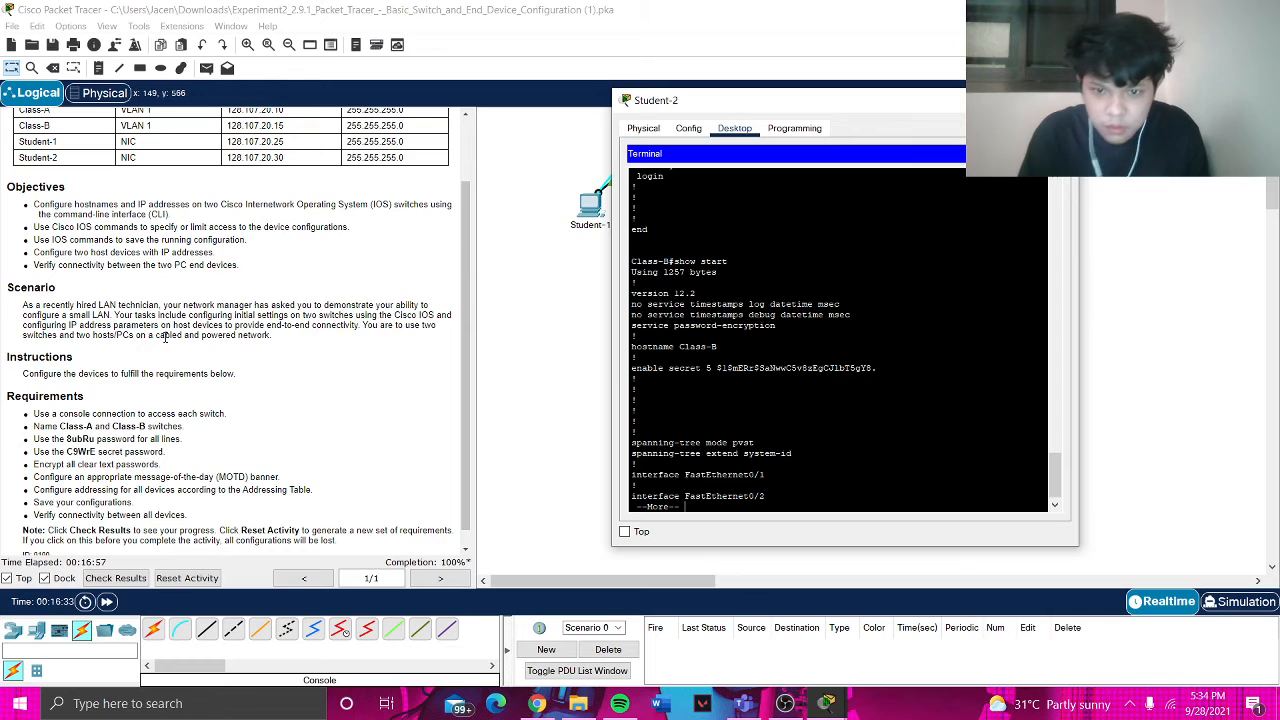
key(space)
key(space)
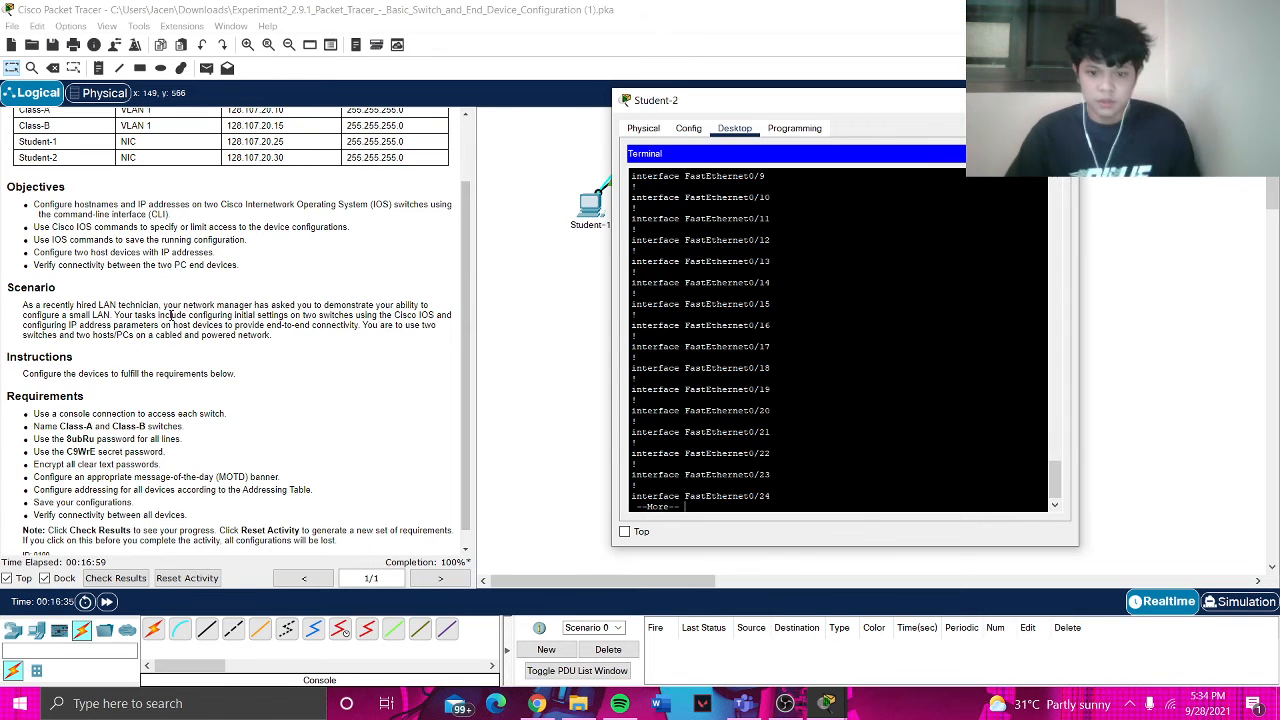
key(space)
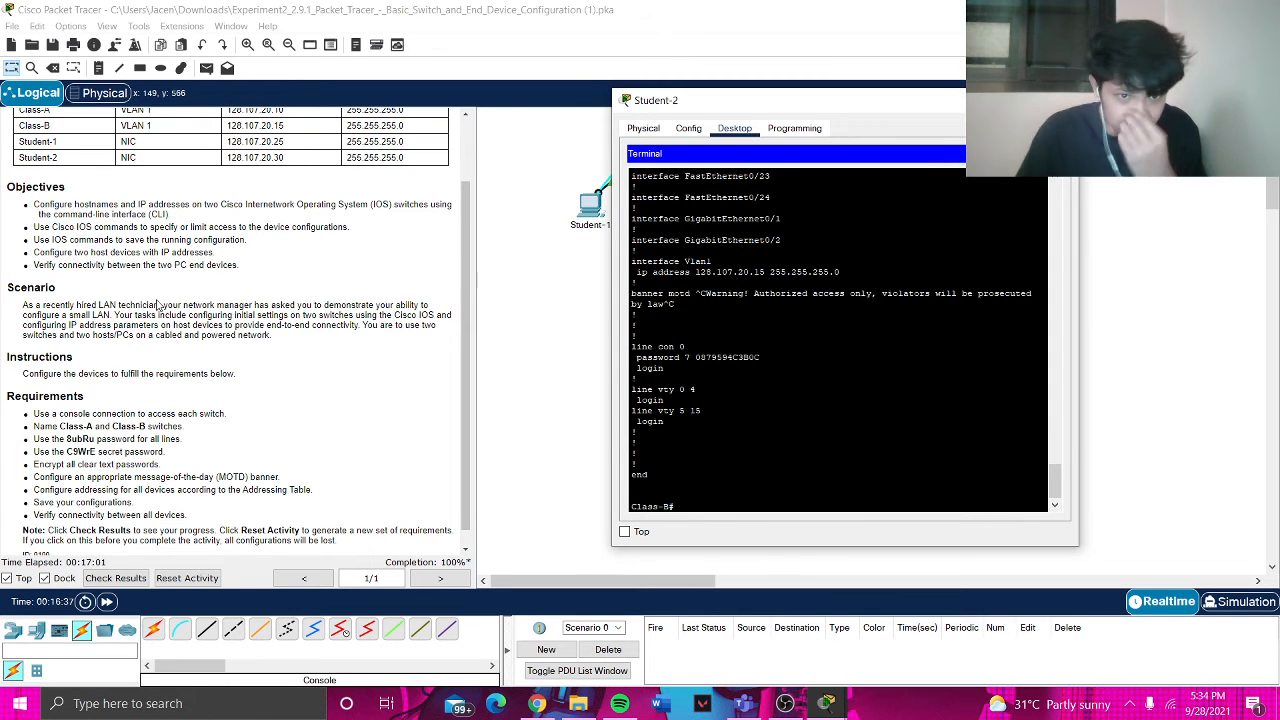
scroll(192, 180, up, 2)
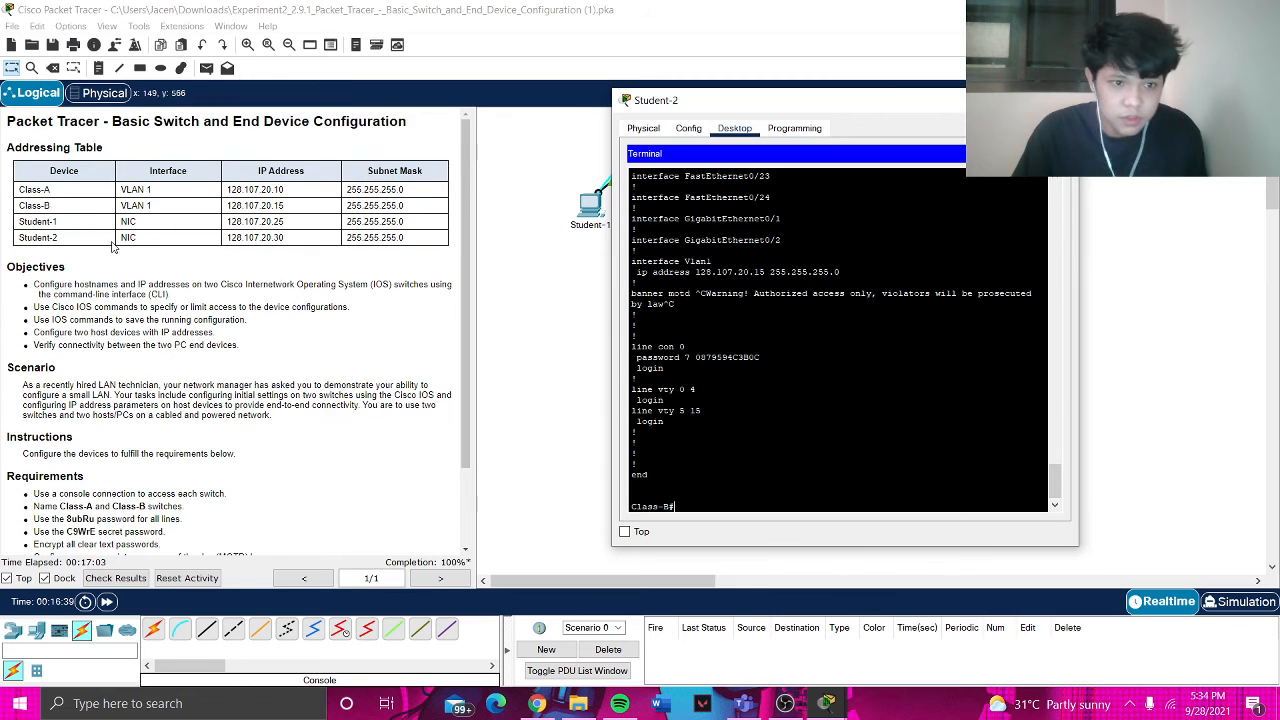
- Ping Student-2 at 128.107.20.30 and Class-A at 128.107.20.10 from Class-B until replies succeed
text(ping)
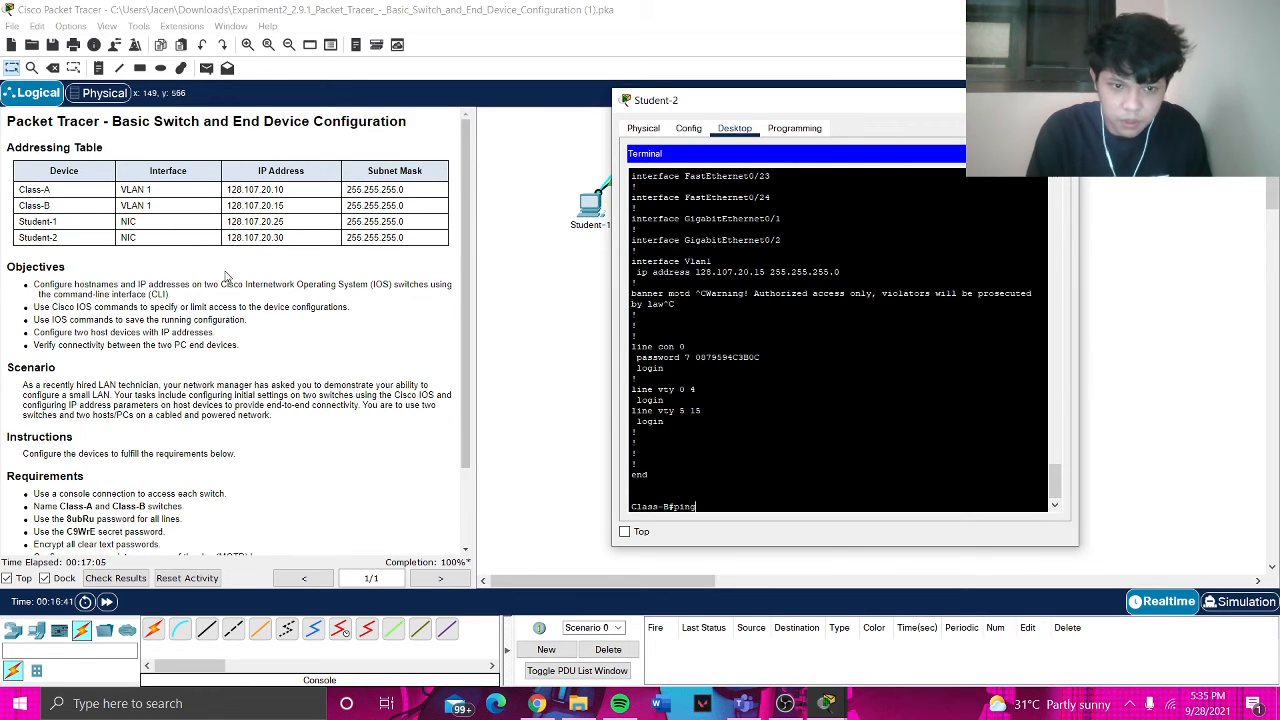
text( 128)
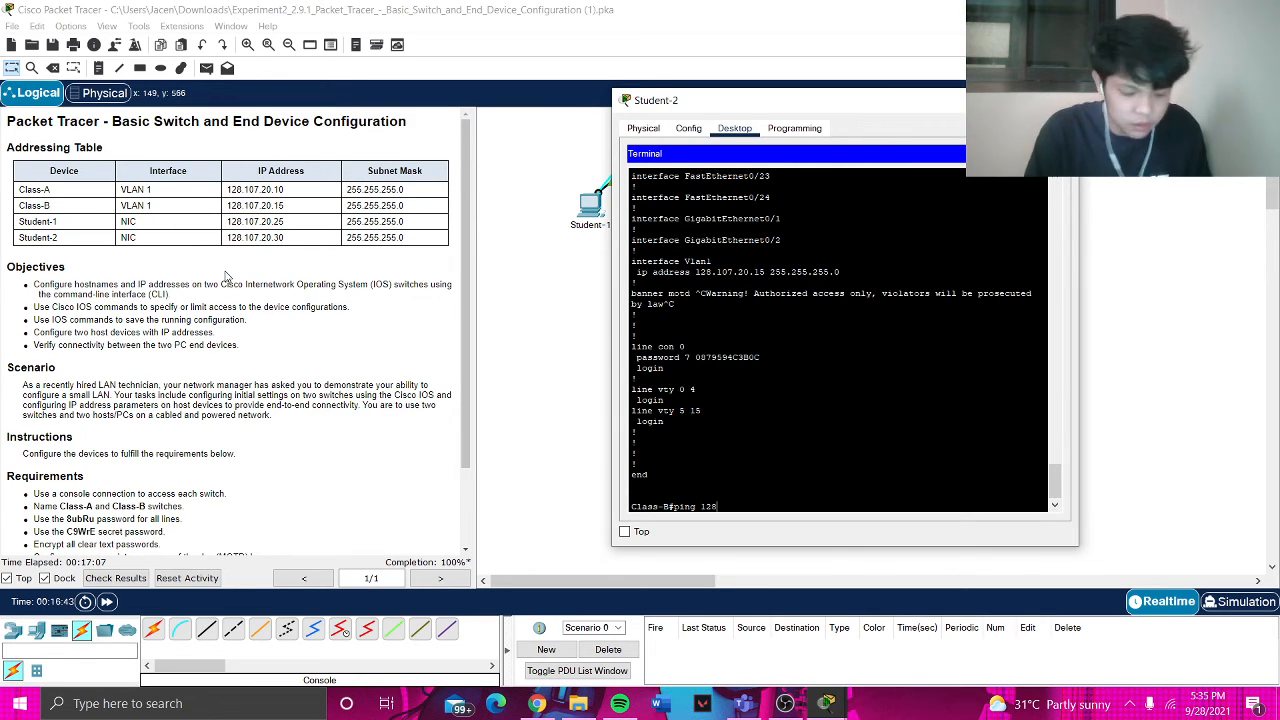
text(.107.)
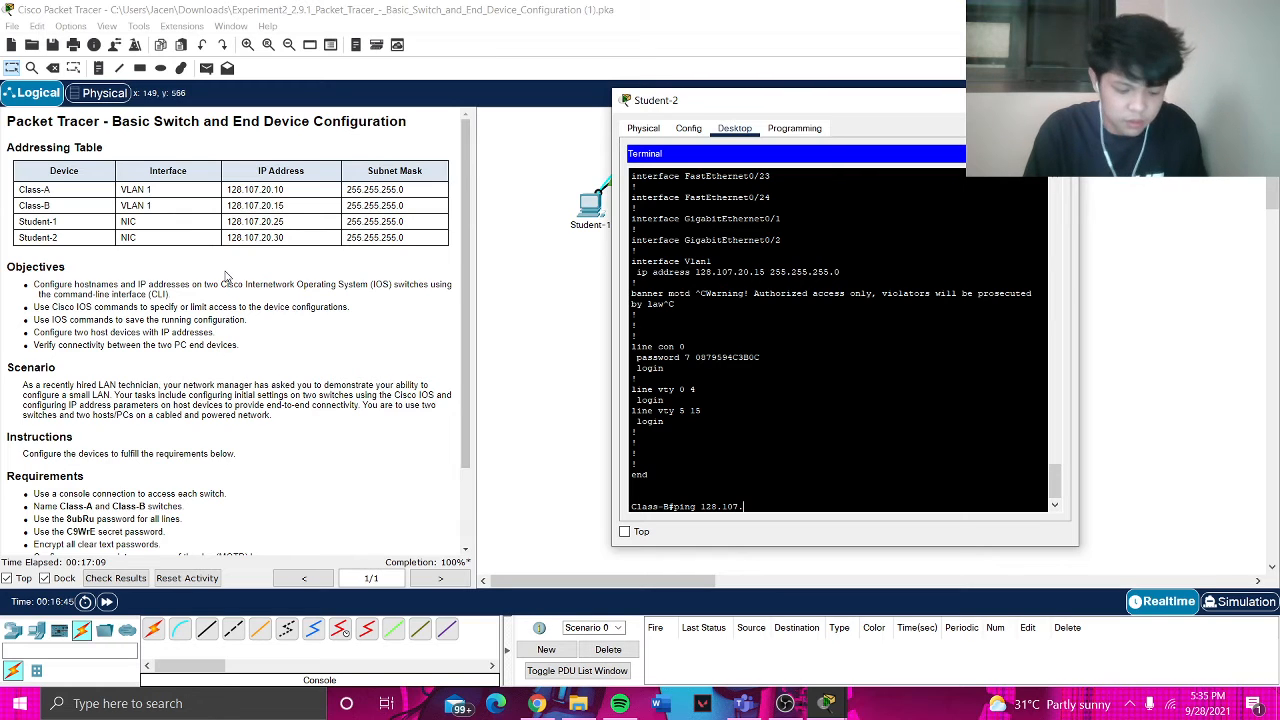
text(20.)
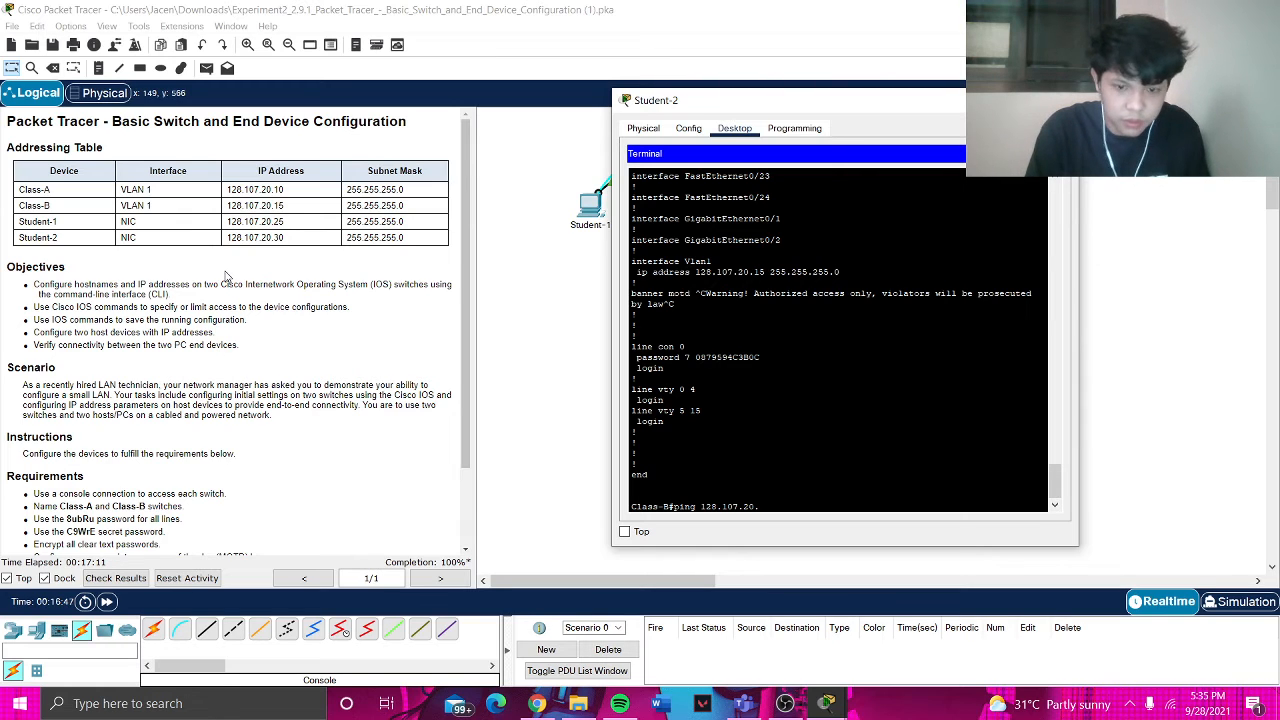
text(30)
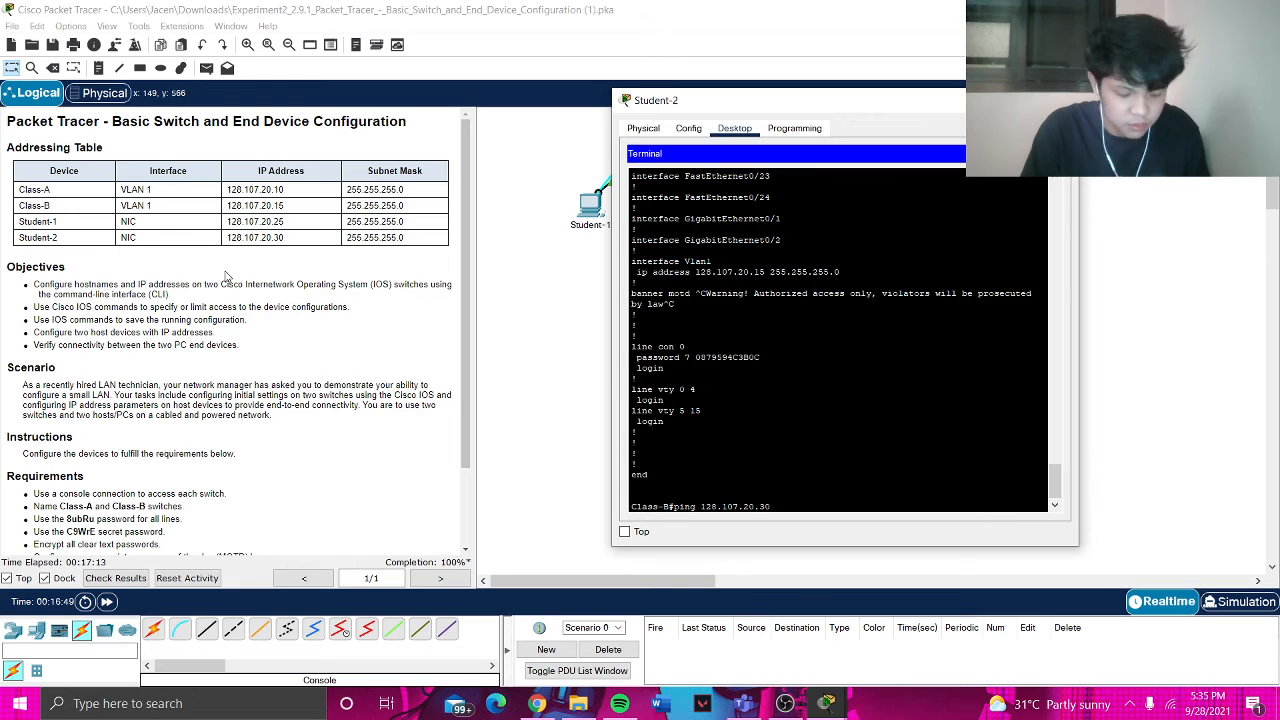
key(Return)
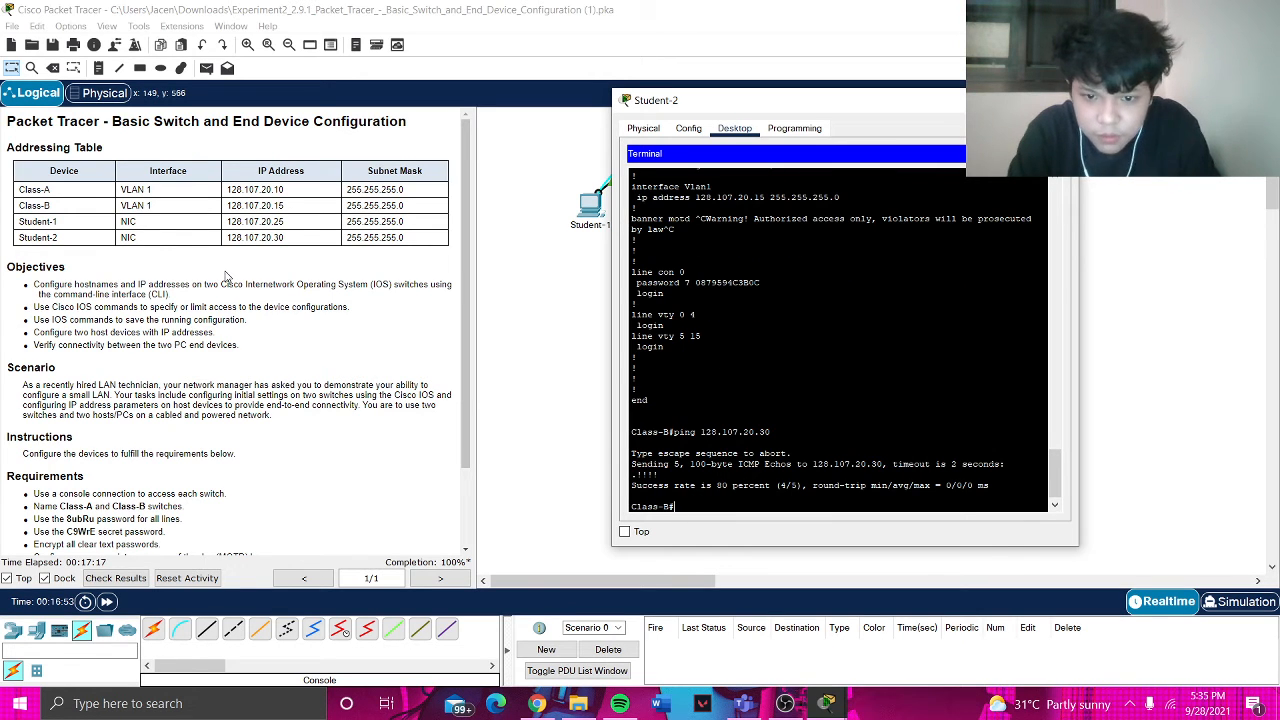
text(ping 128.)
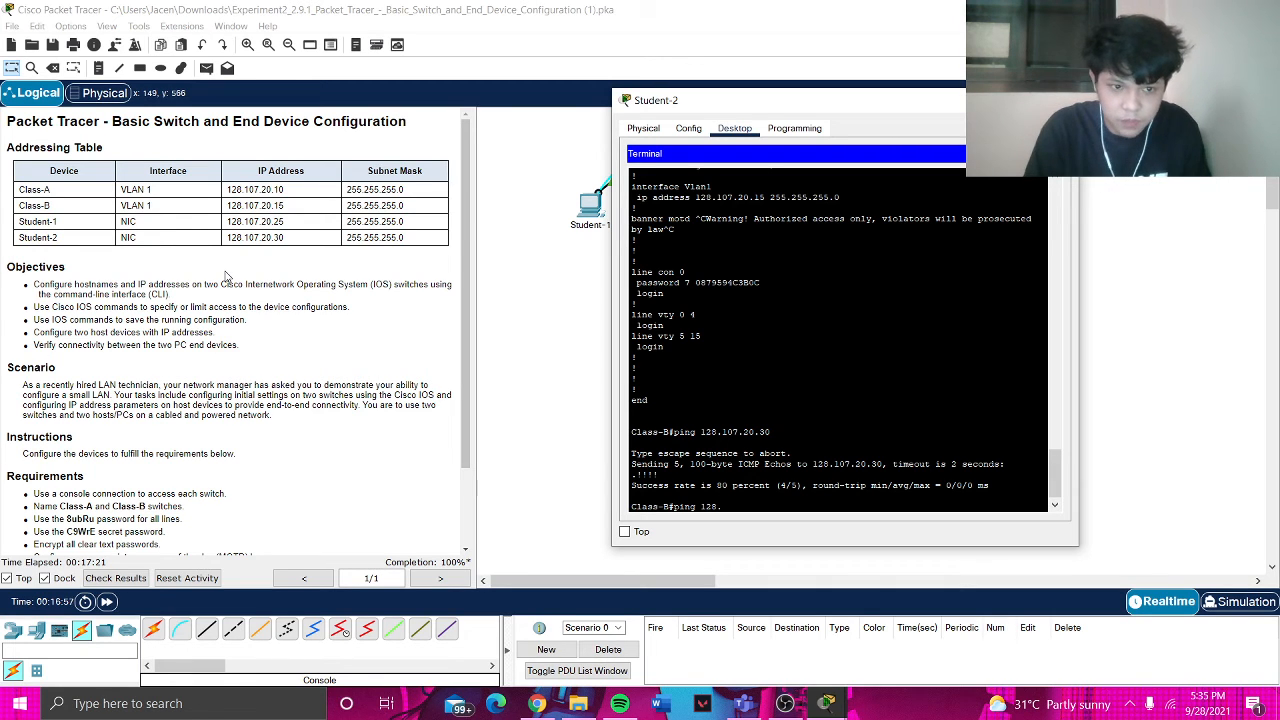
text(107.20)
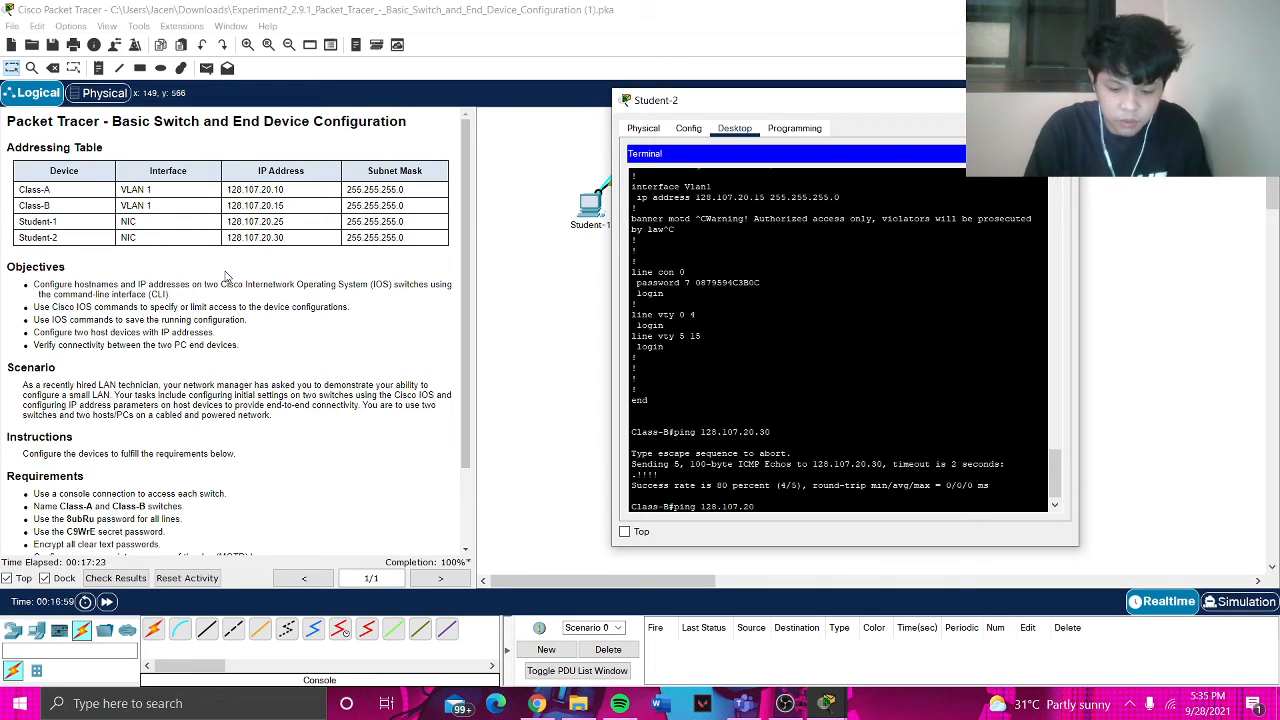
text(.30)
key(Return)
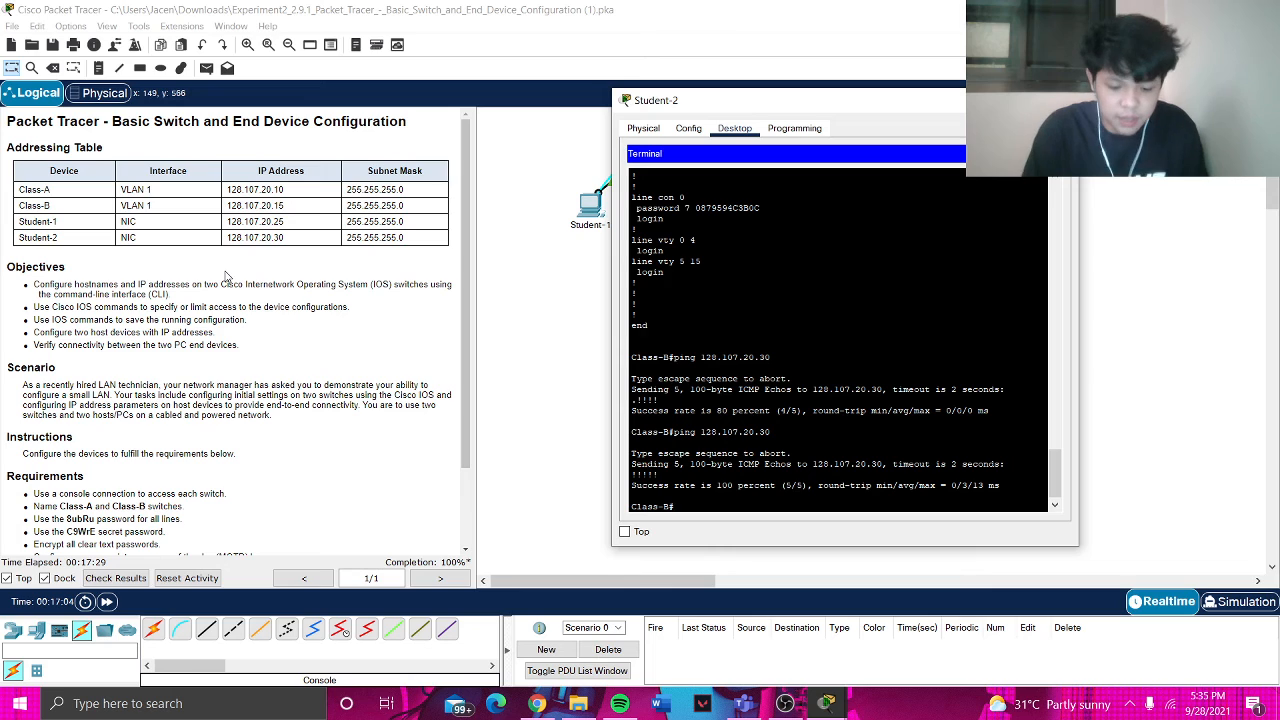
text(ping 12)
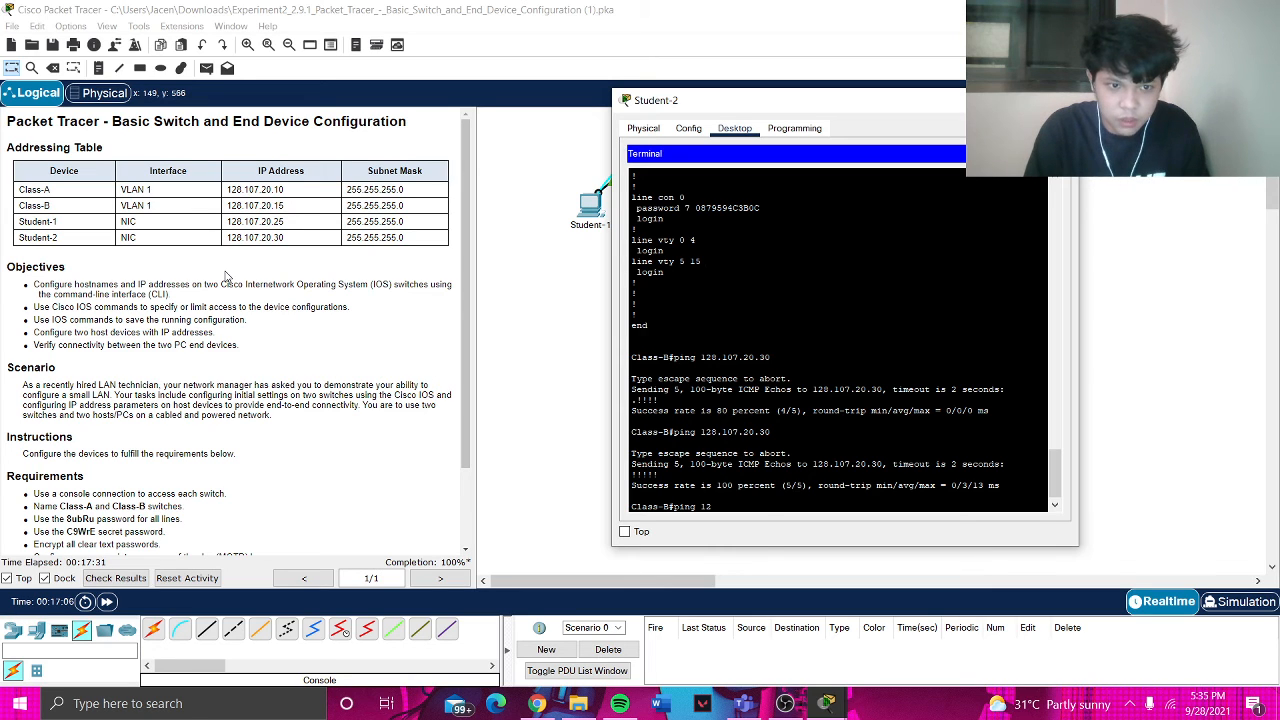
text(8.107)
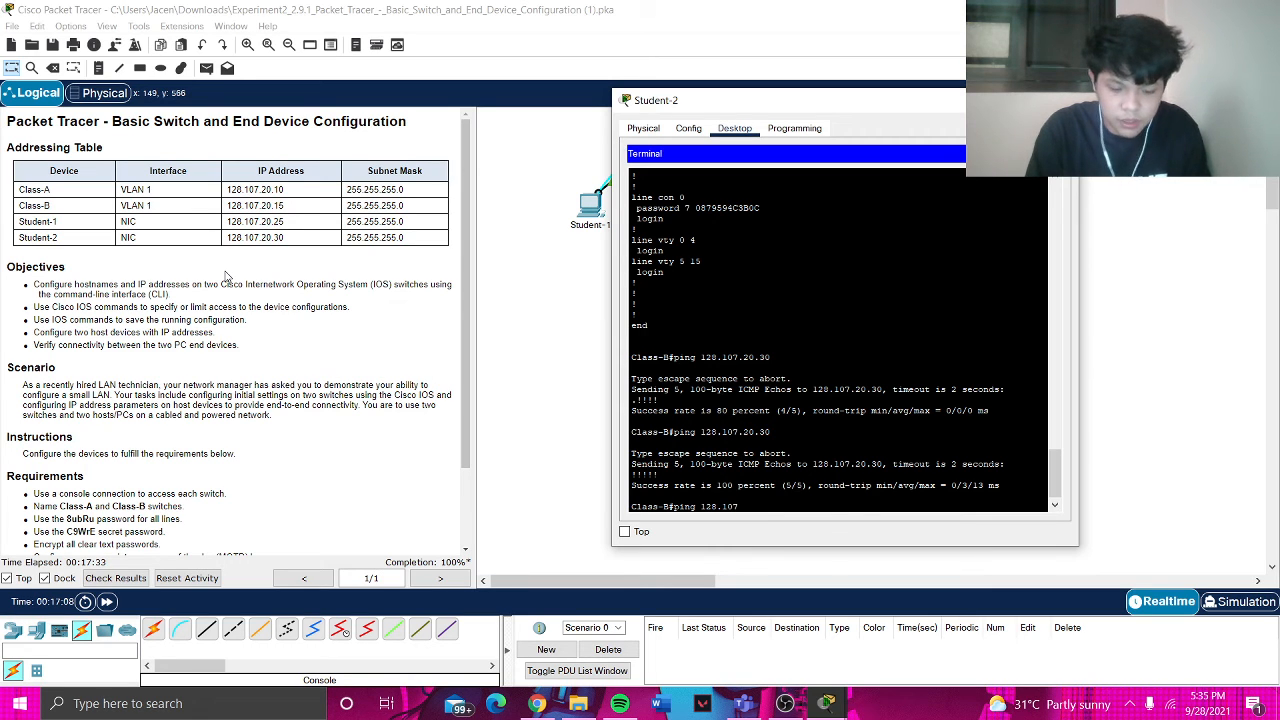
text(.20.10)
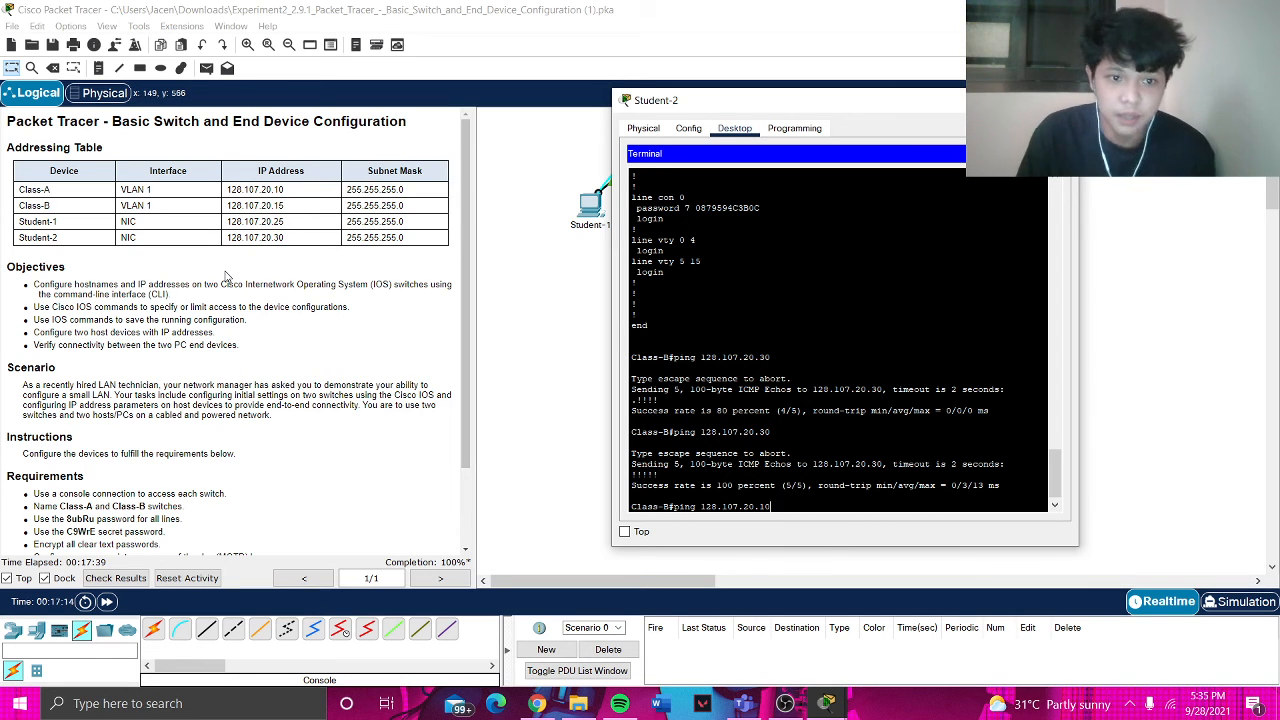
key(Return)
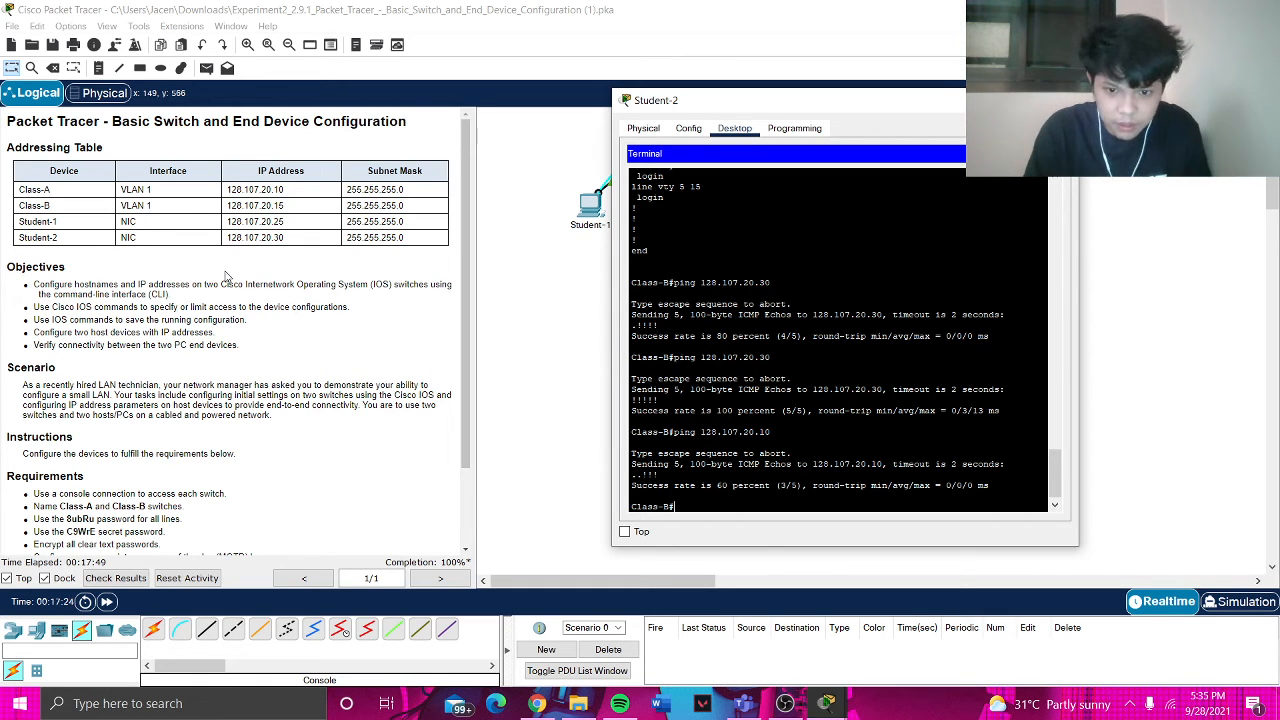
text(ping 128)
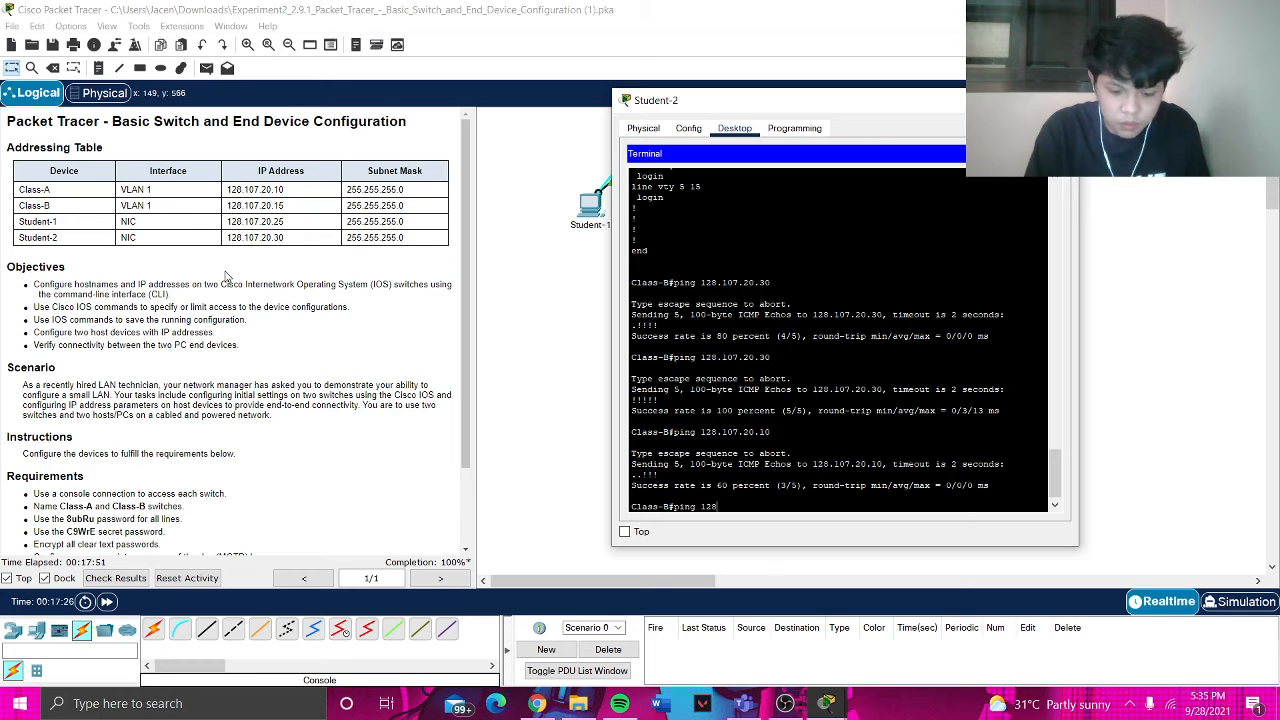
text(.107.20.10)
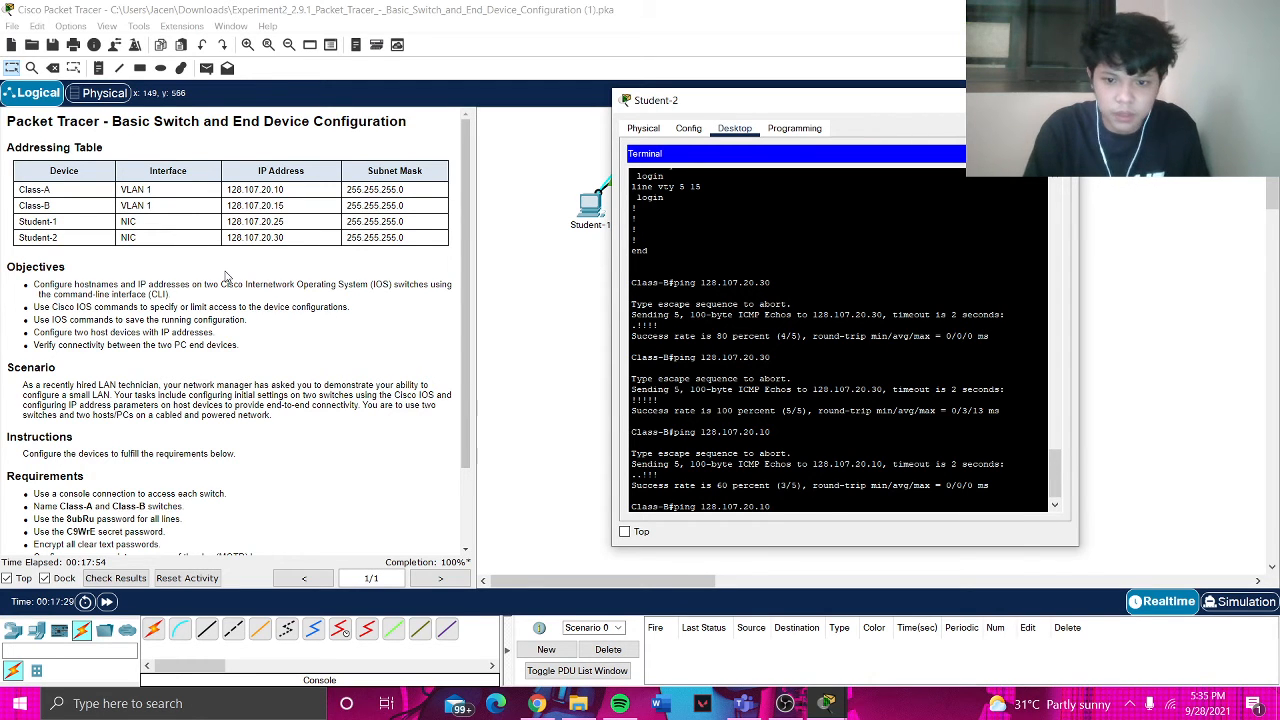
key(Return)
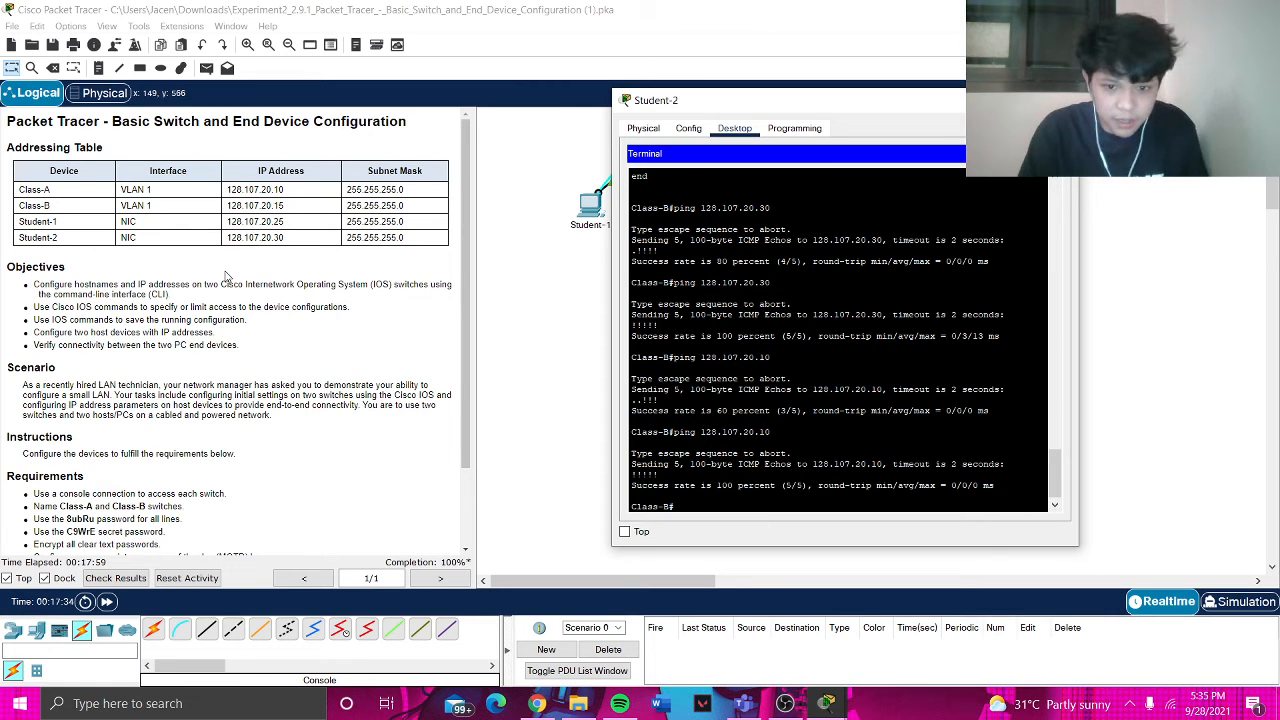
- Ping 128.107.20.25 and 128.107.20.15 from Class-B, then close the Student-2 window
text(ping)
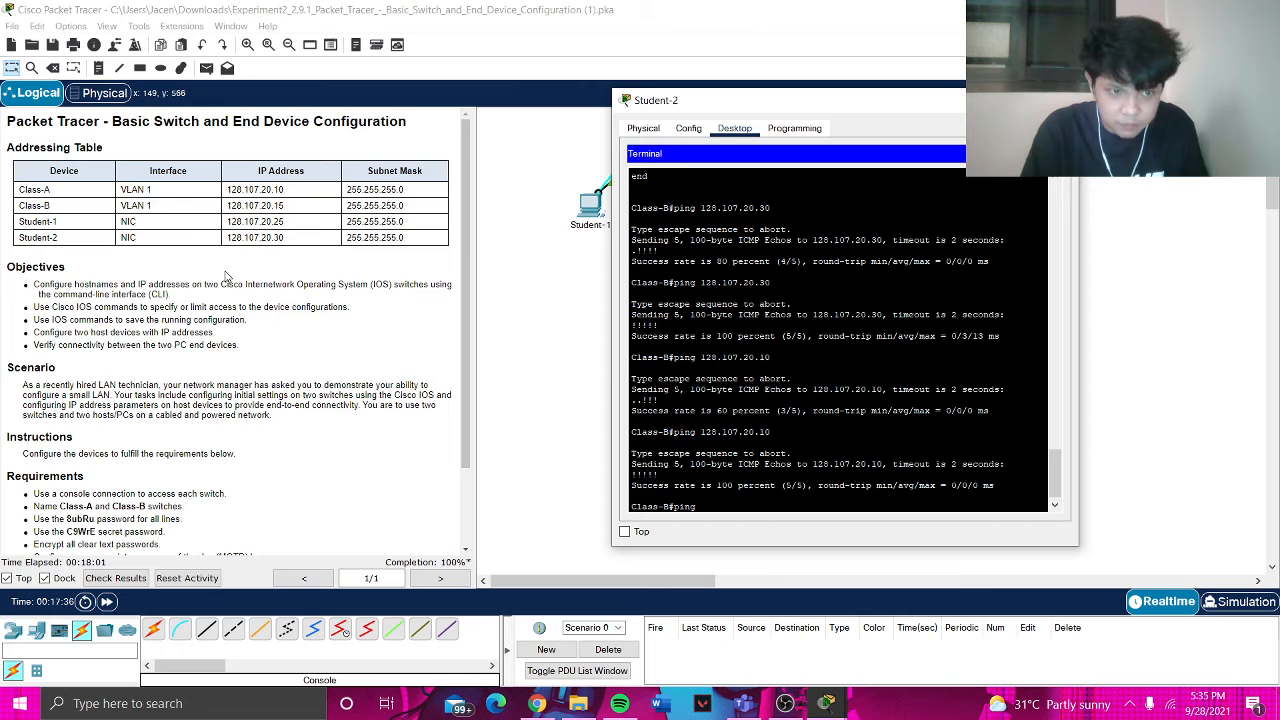
text( 128.107)
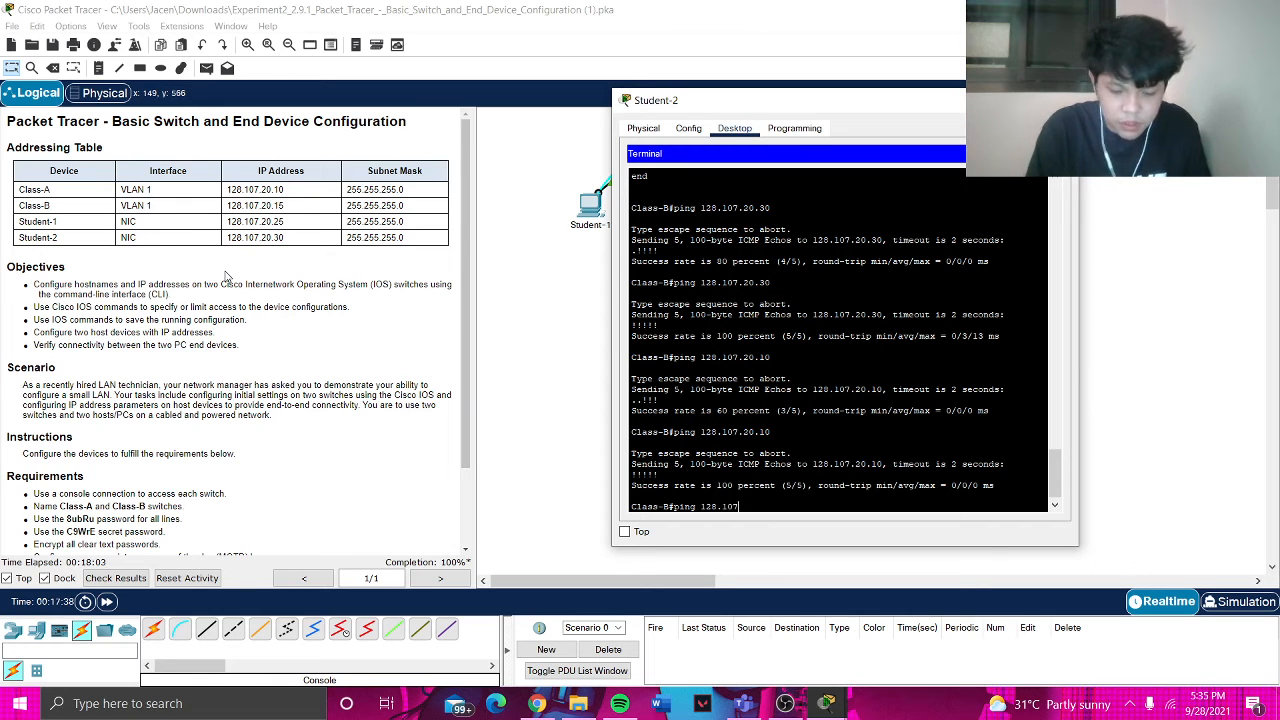
text(.20)
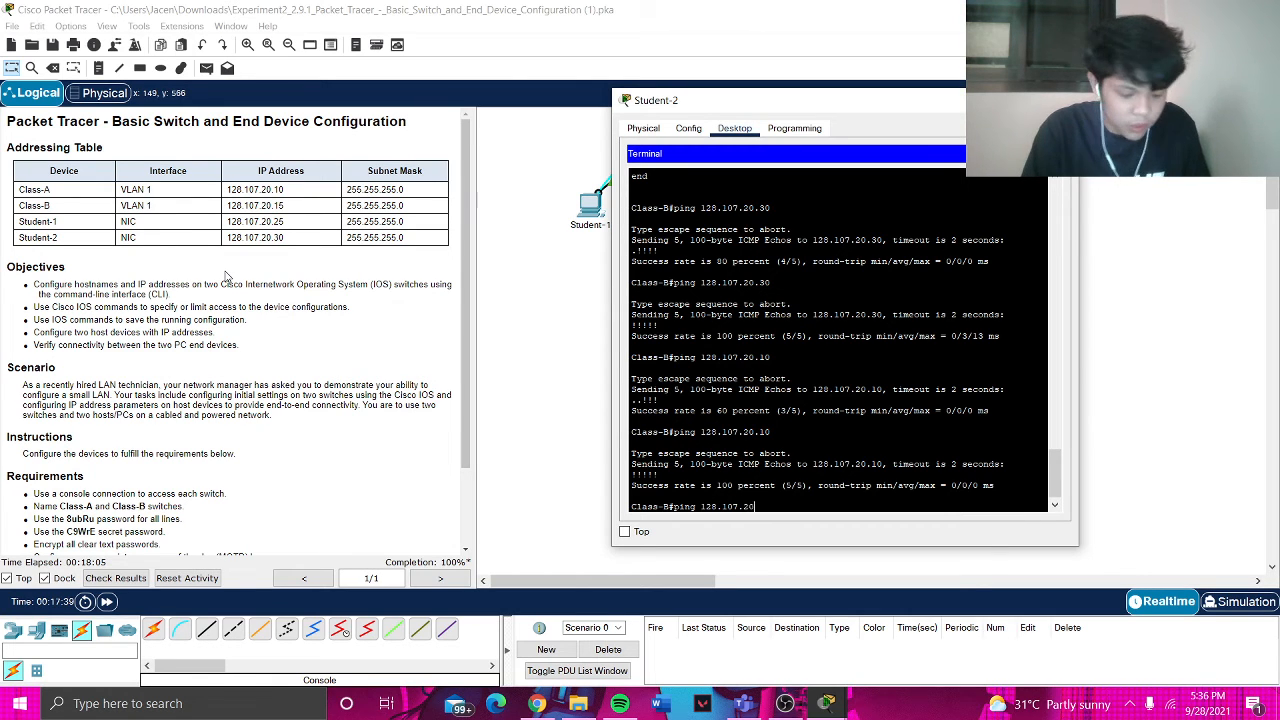
text(.)
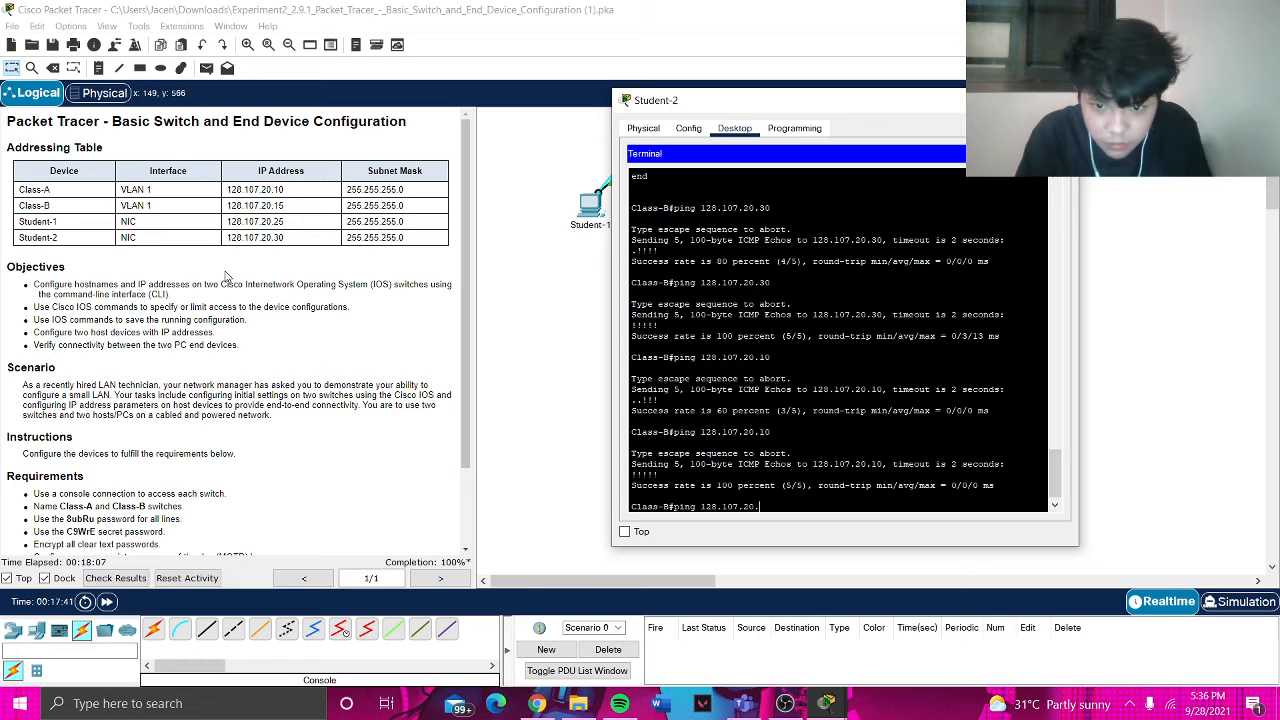
text(25)
key(Return)
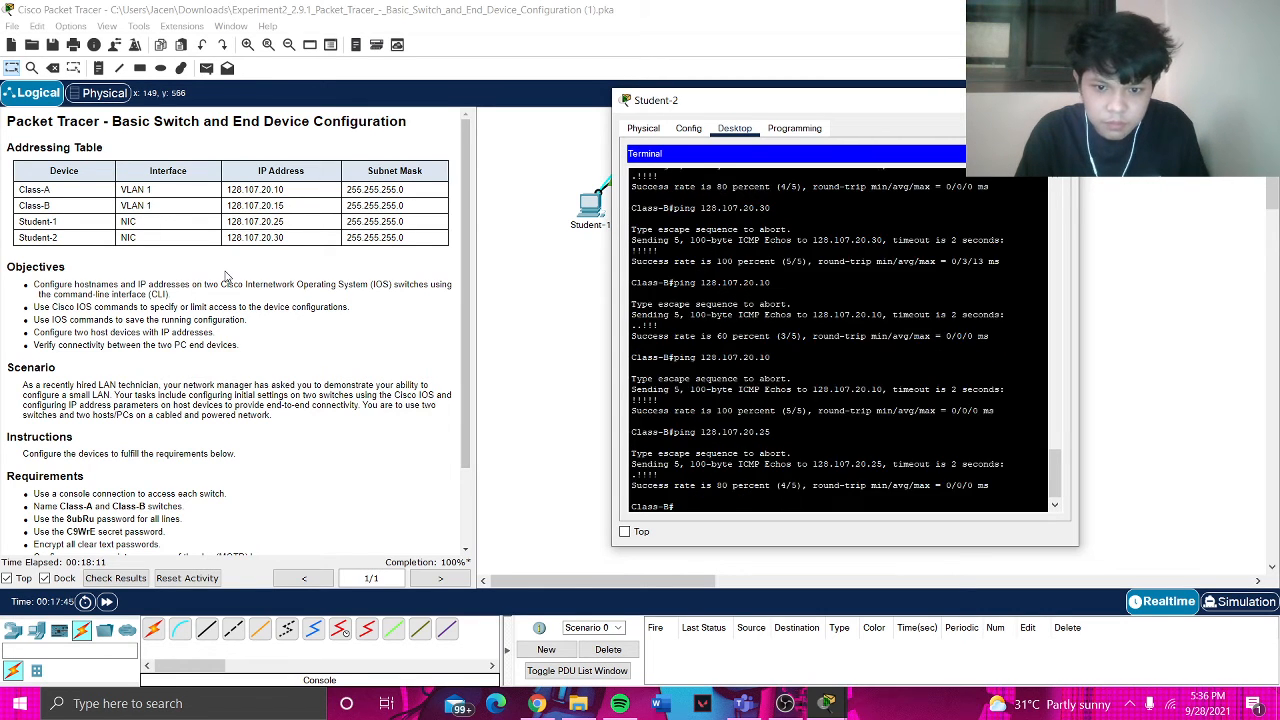
text(ping)
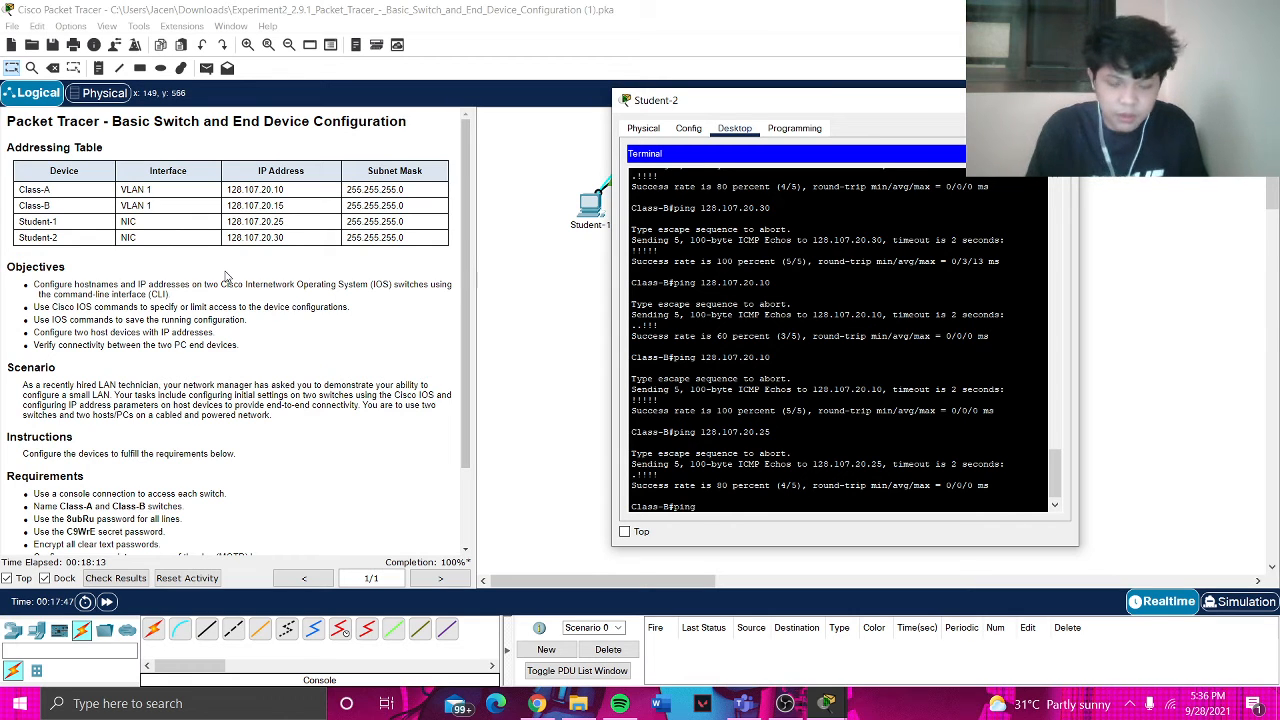
text( 128)
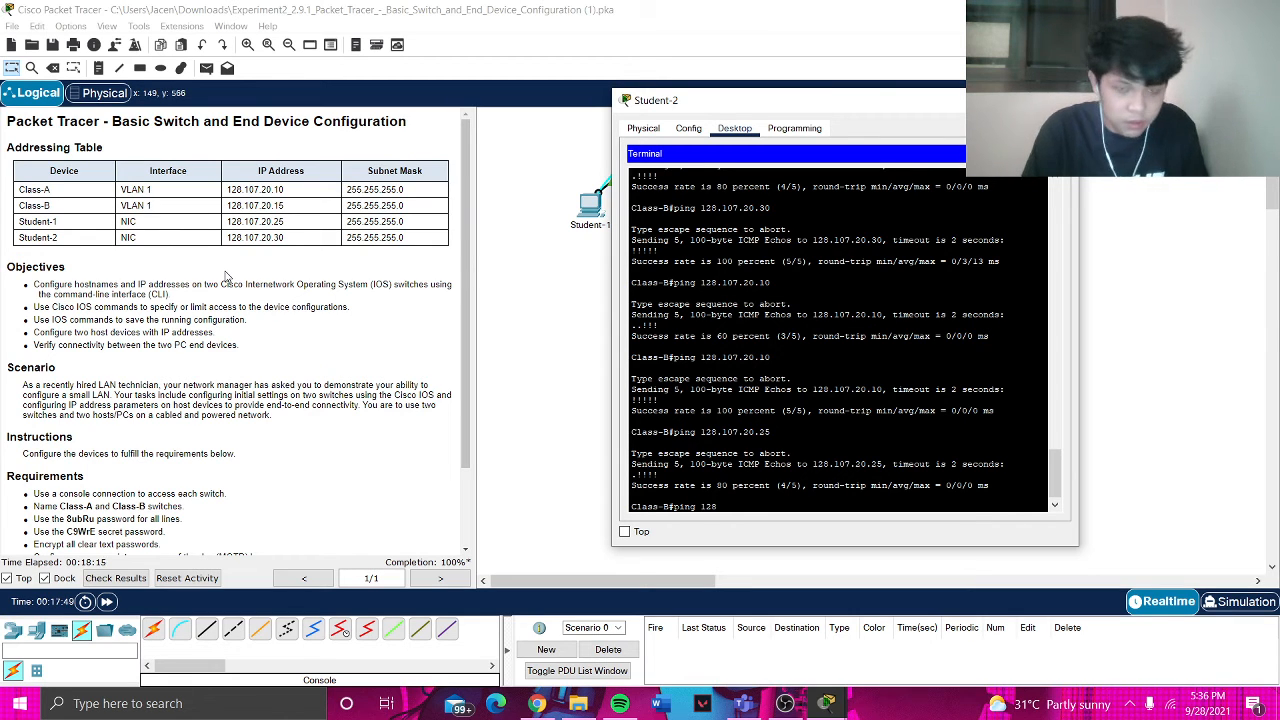
text(.107.20.)
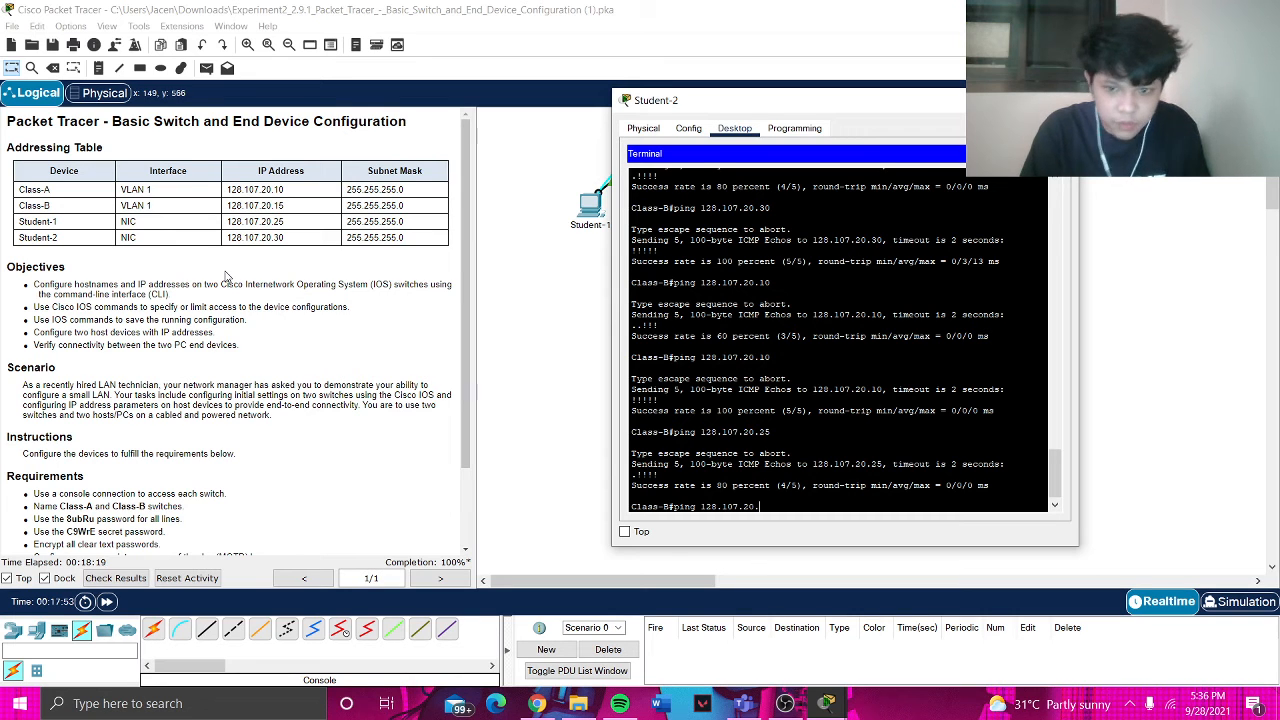
text(15)
key(Return)
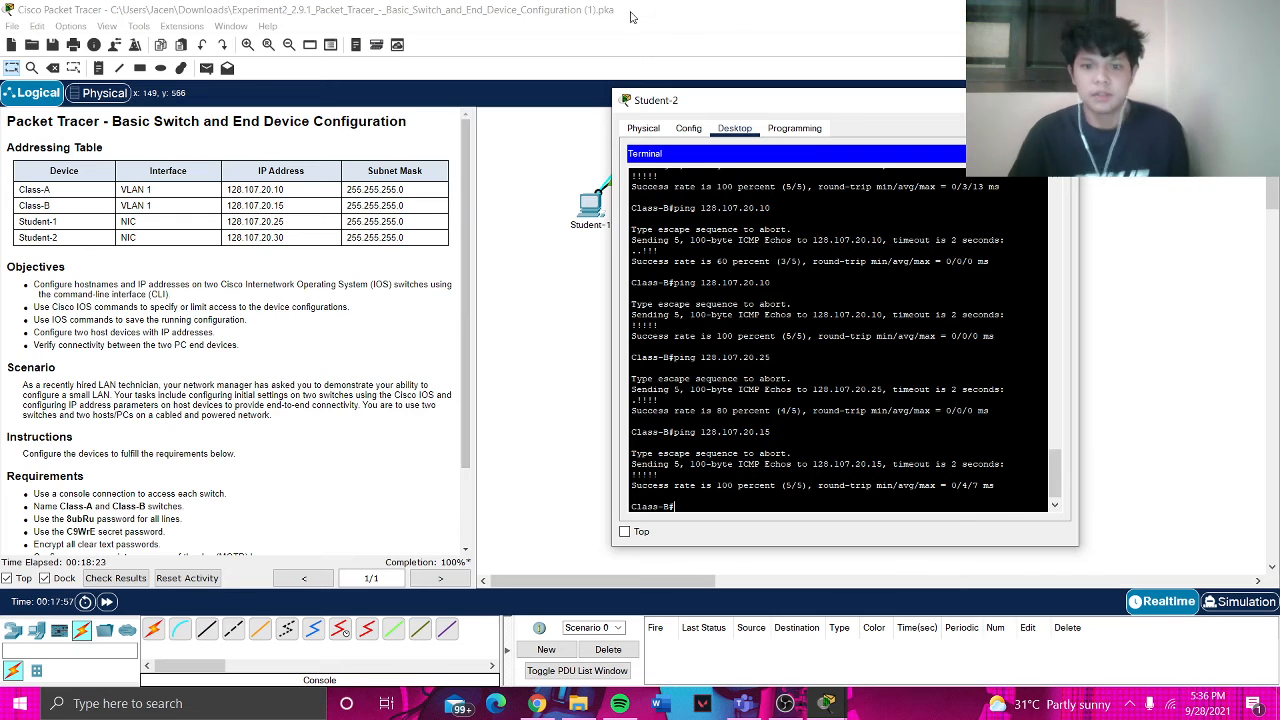
click(1062, 100)
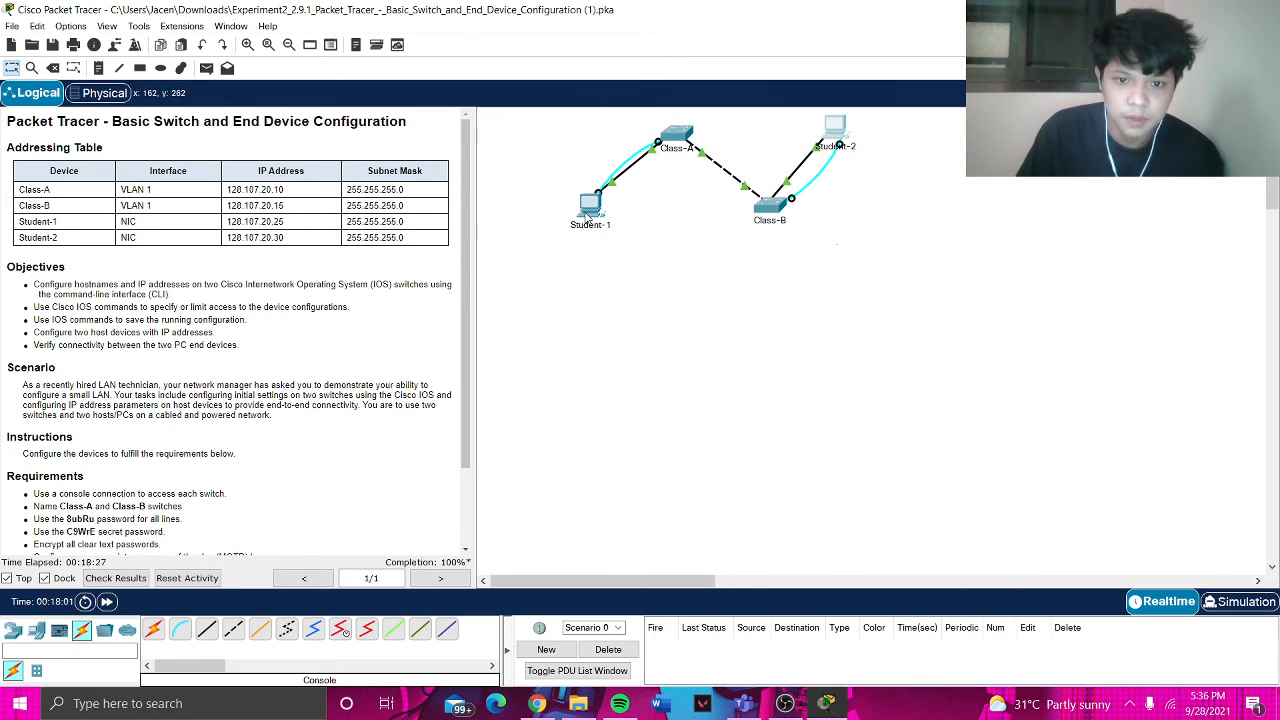
- Connect Student-1's Terminal to the Class-A console with default settings, reaching the Class-A# prompt
click(589, 212)
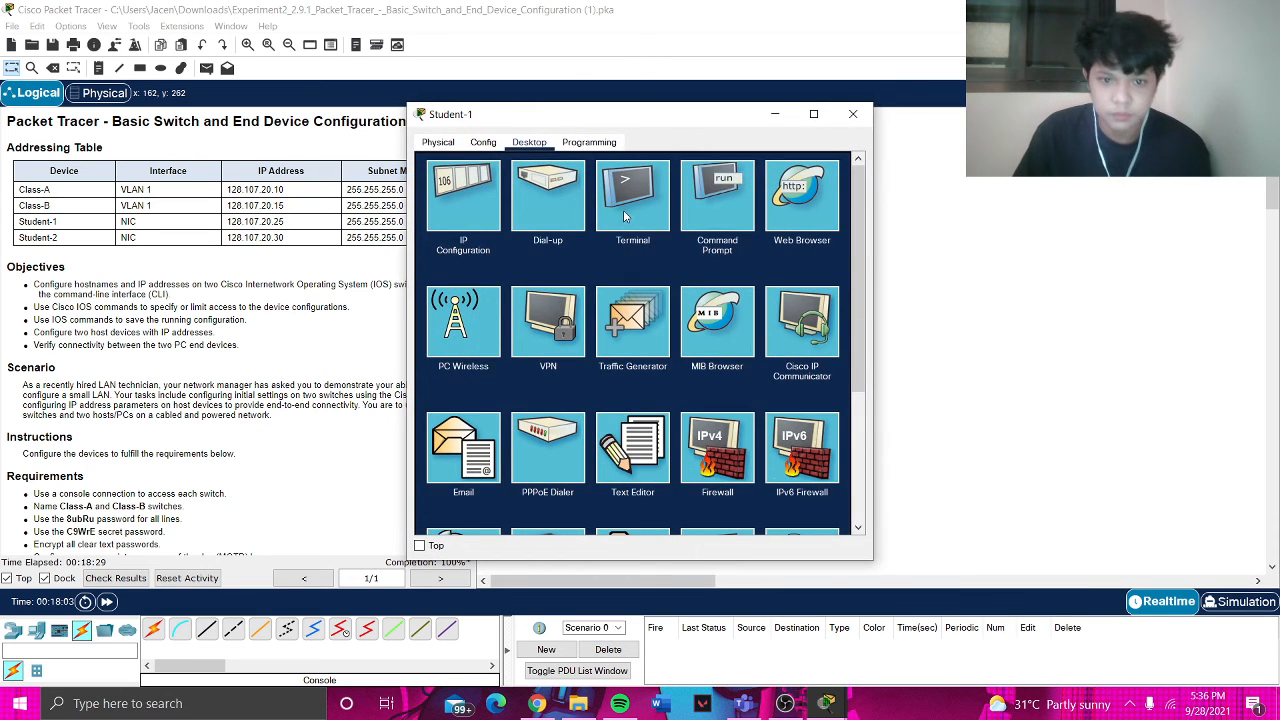
click(623, 210)
click(818, 298)
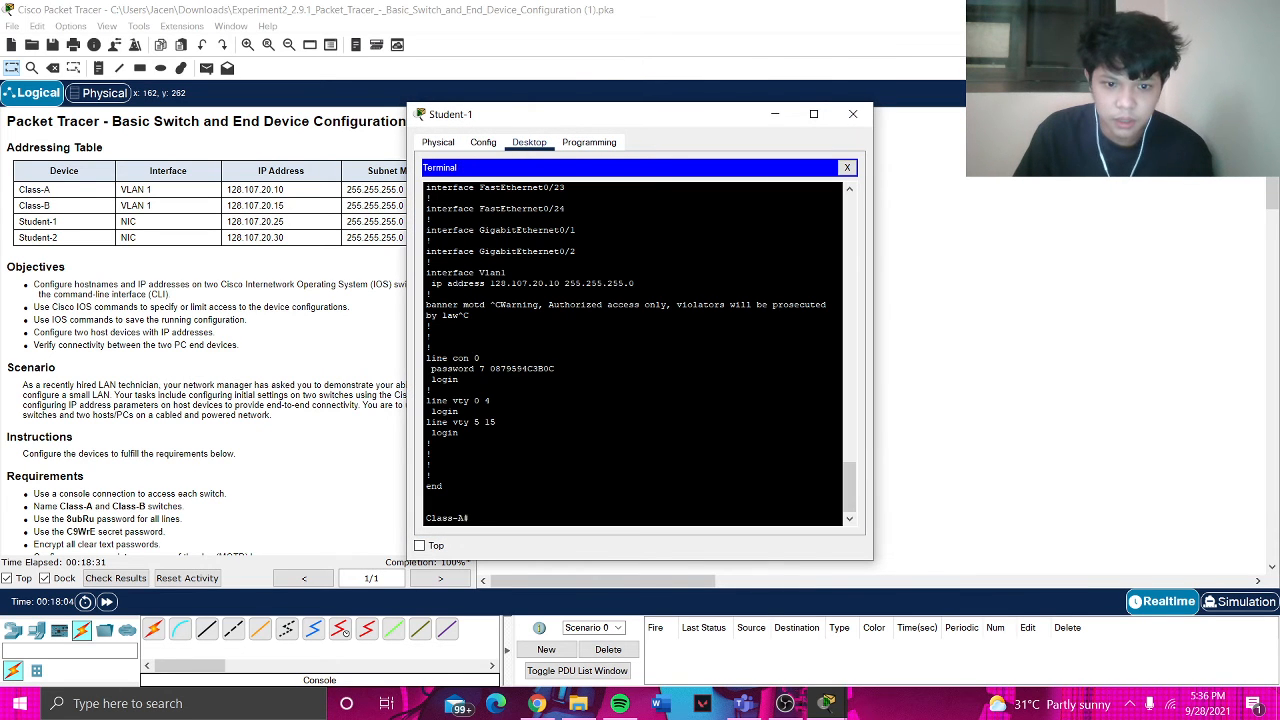
key(Return)
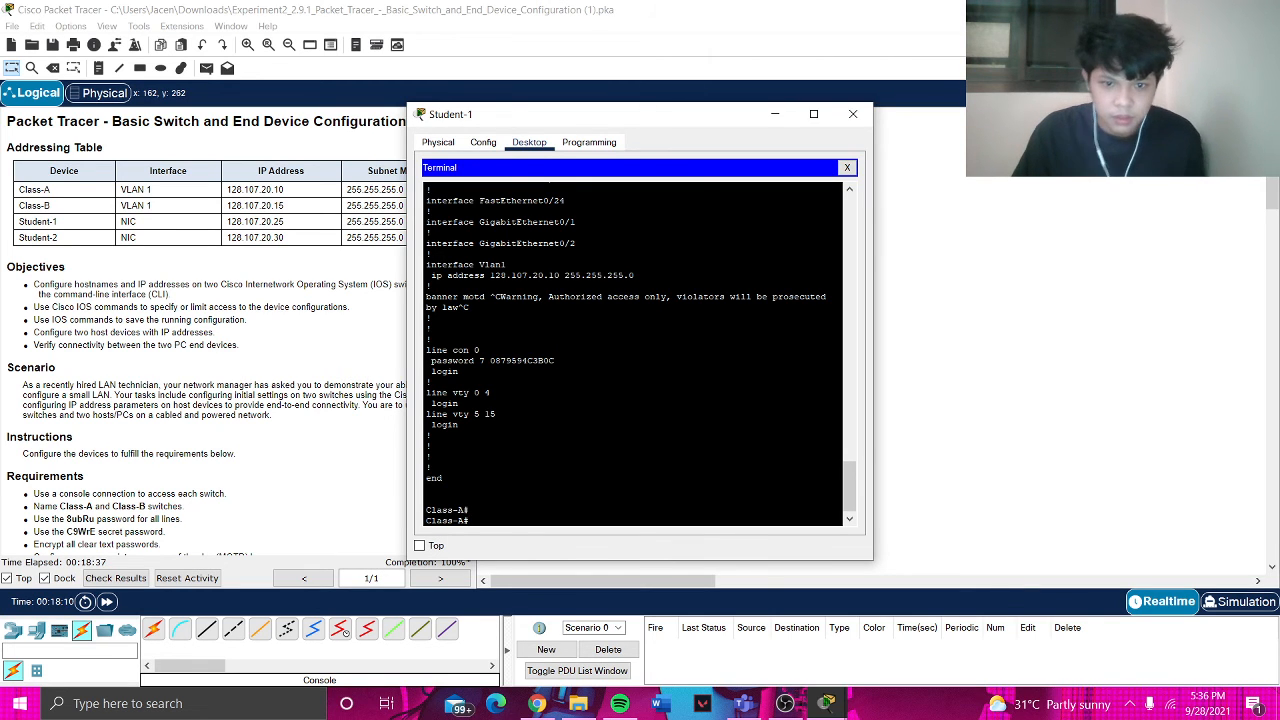
drag(652, 115, 821, 111)
- From Class-A, ping 128.107.20.30 twice, then 128.107.20.10 and 128.107.20.15
text(pi)
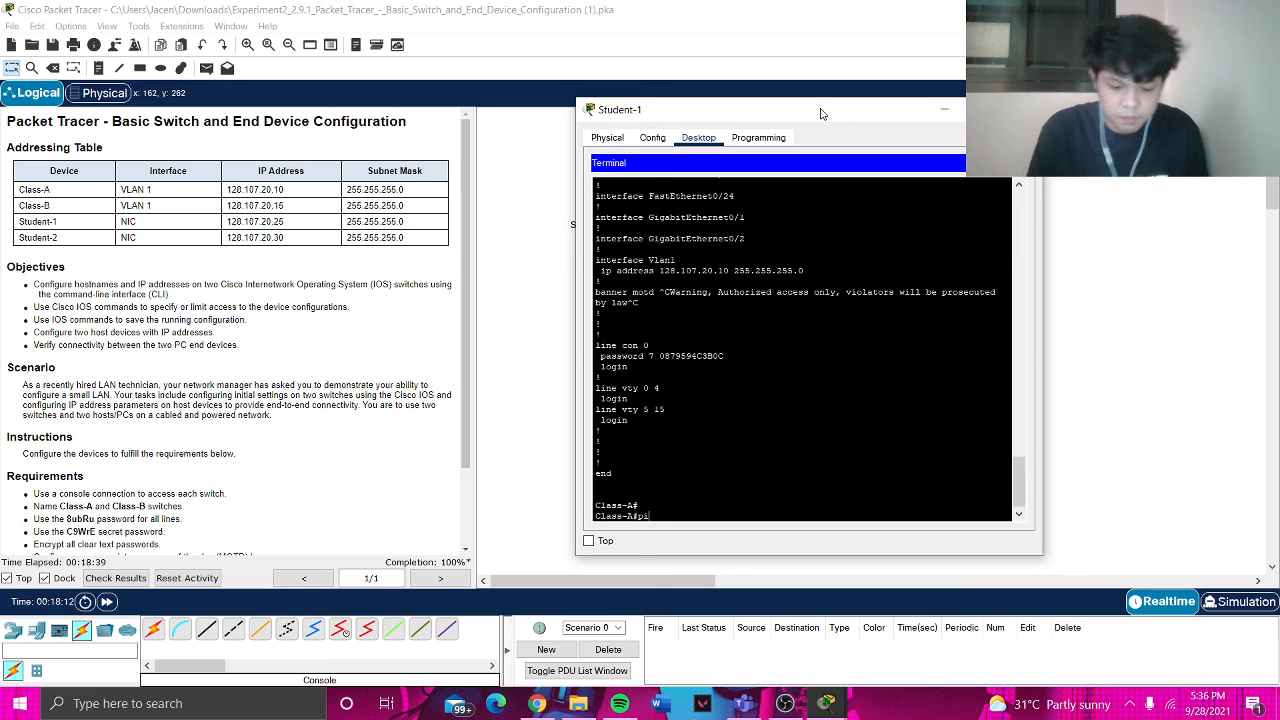
text(ng 128.)
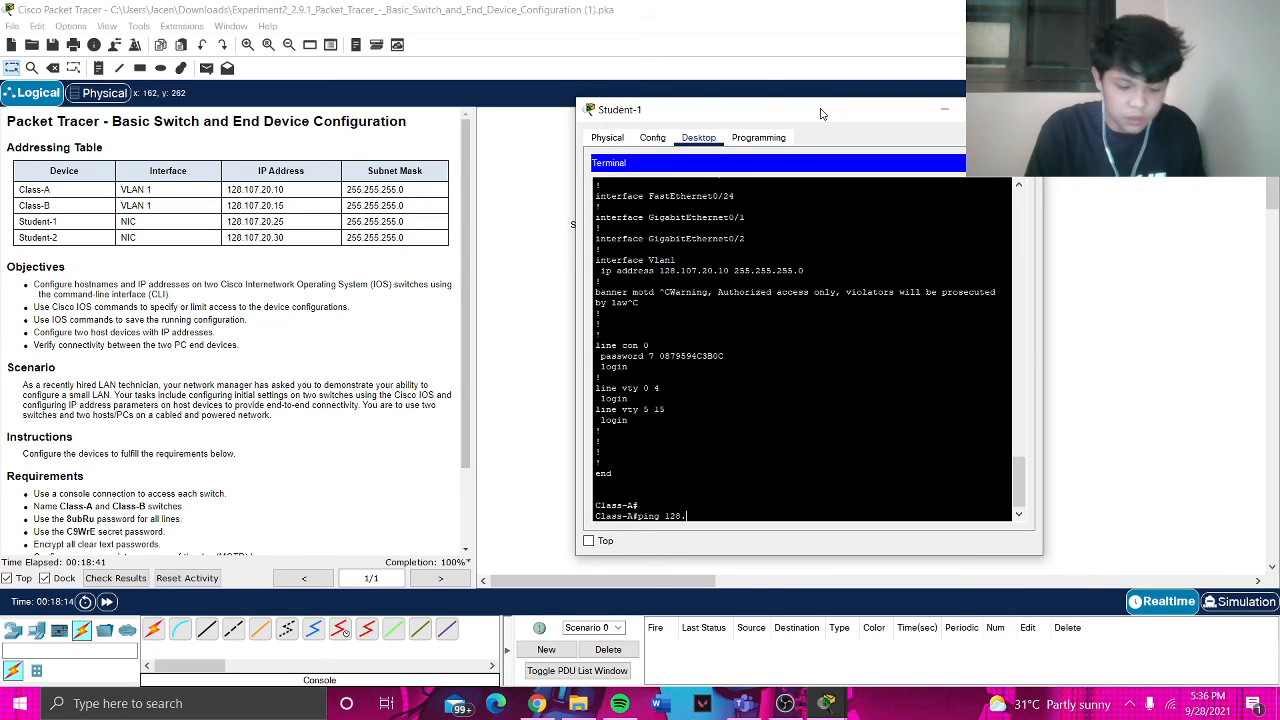
text(107.20)
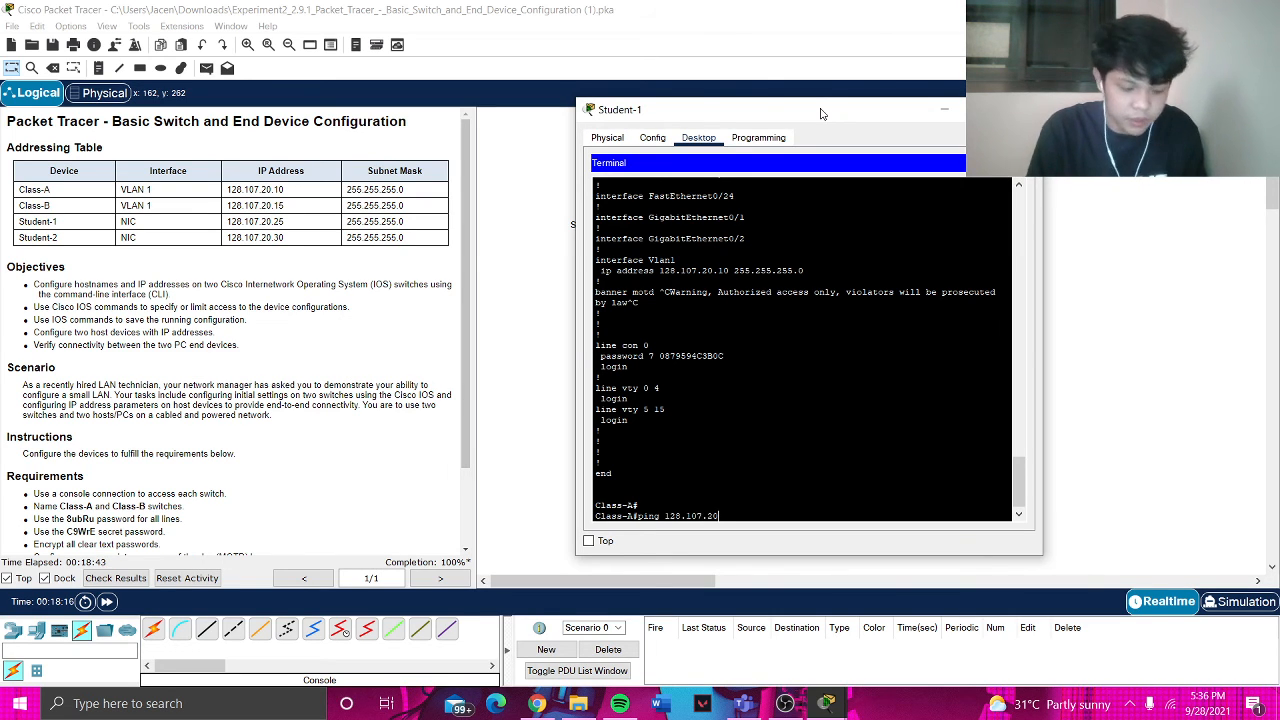
text(.30)
key(Return)
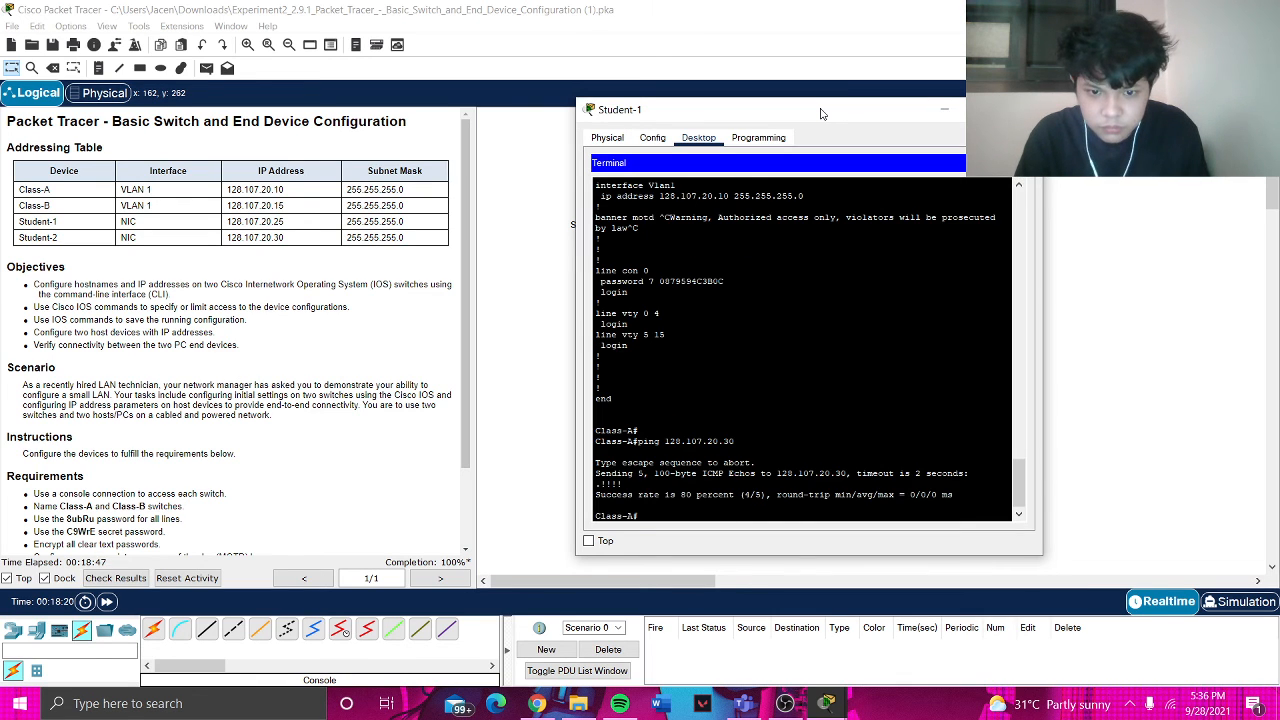
text(ping)
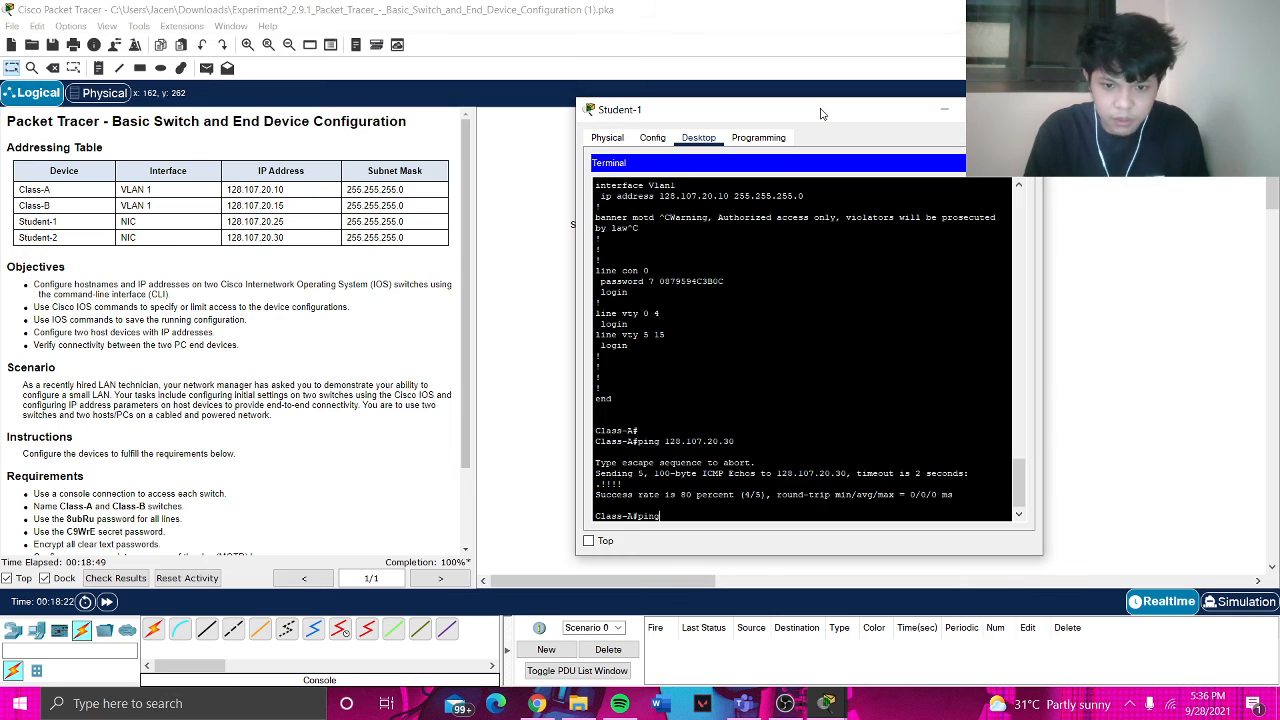
text( 128.107)
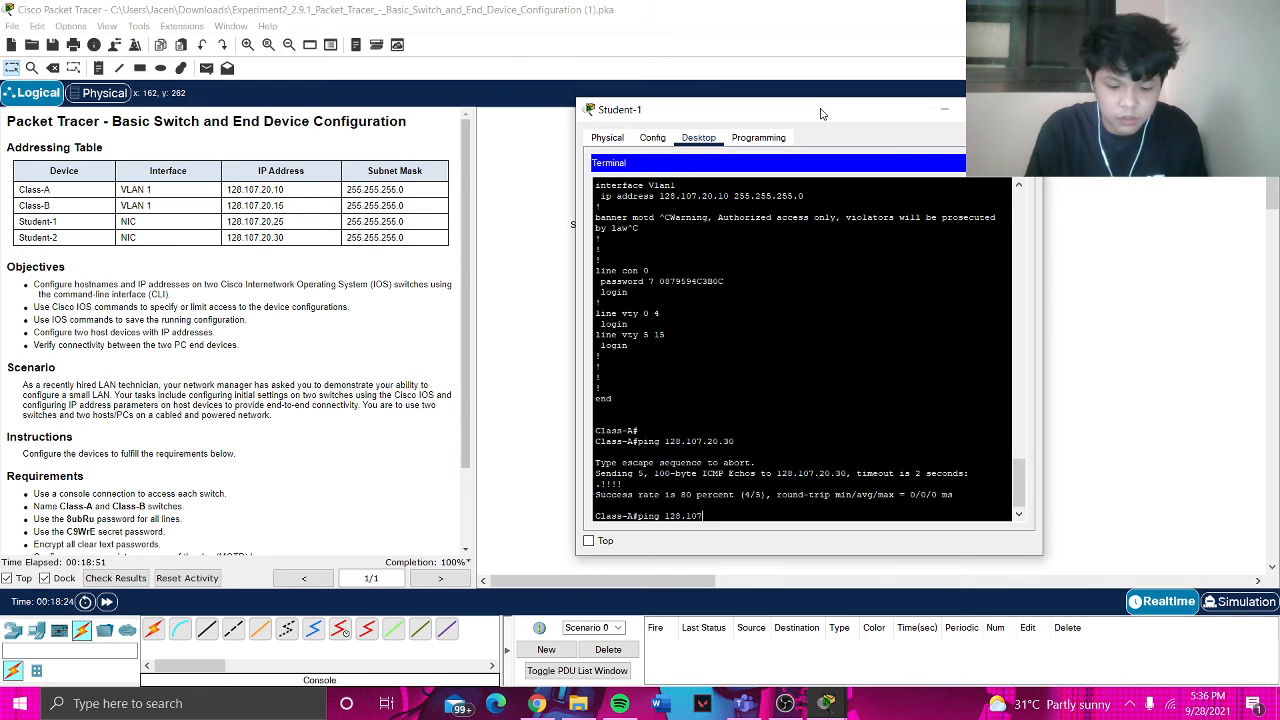
text(.20.)
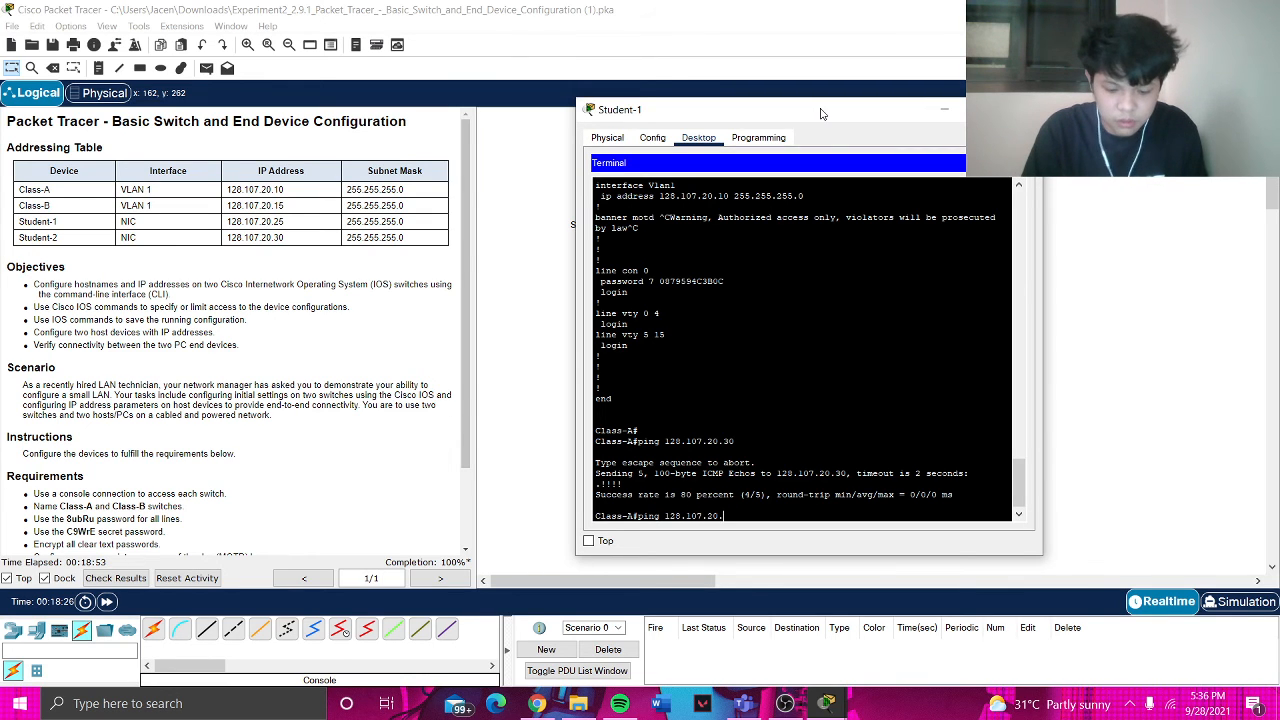
text(30)
key(Return)
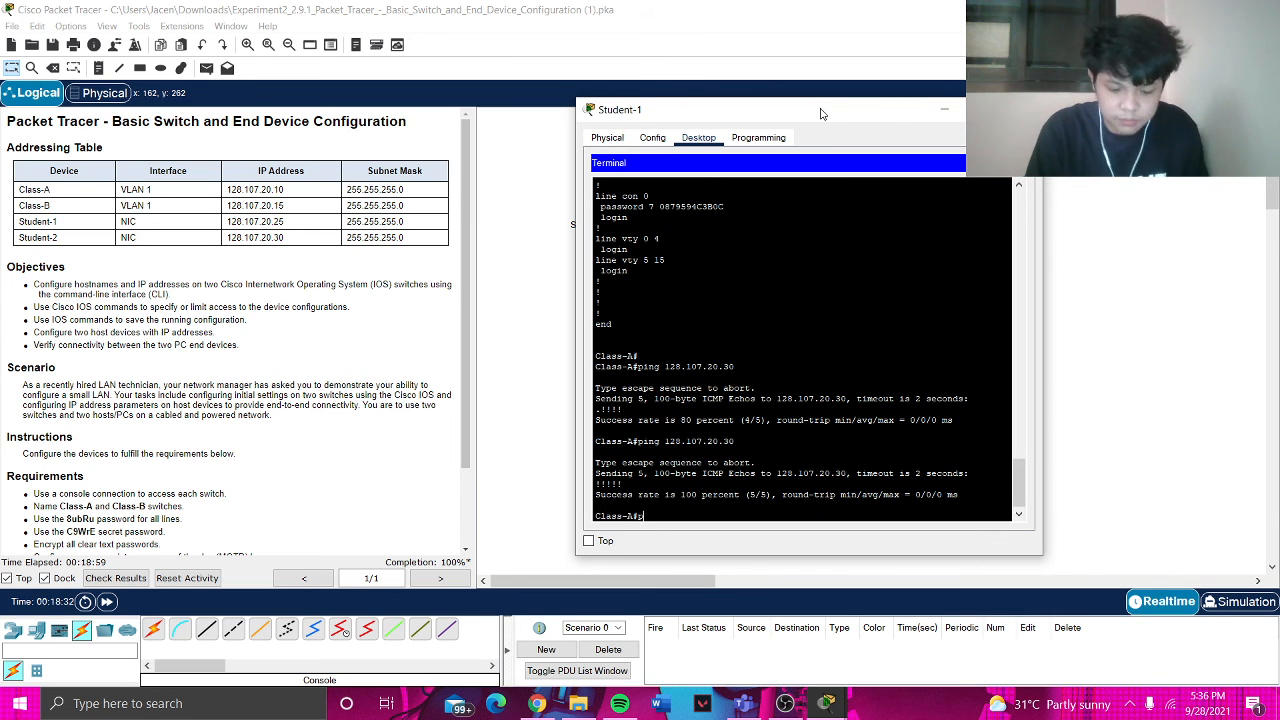
text(ping 128.)
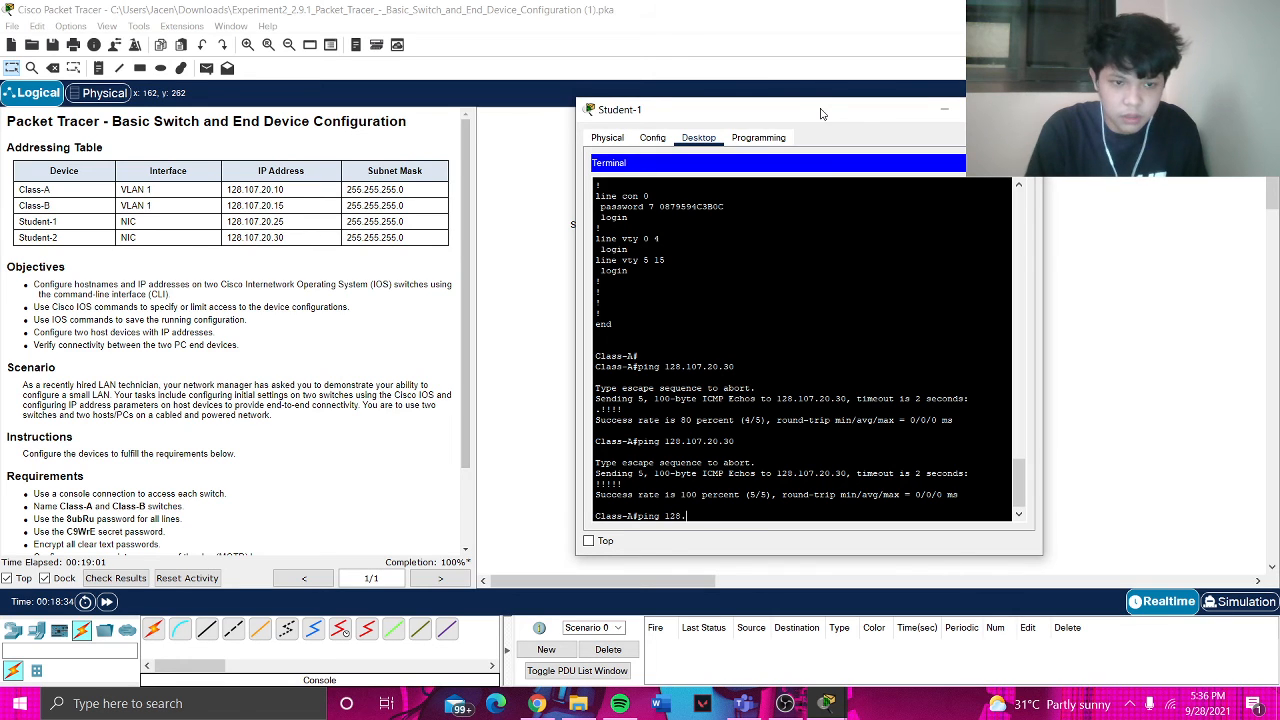
text(107.20.10)
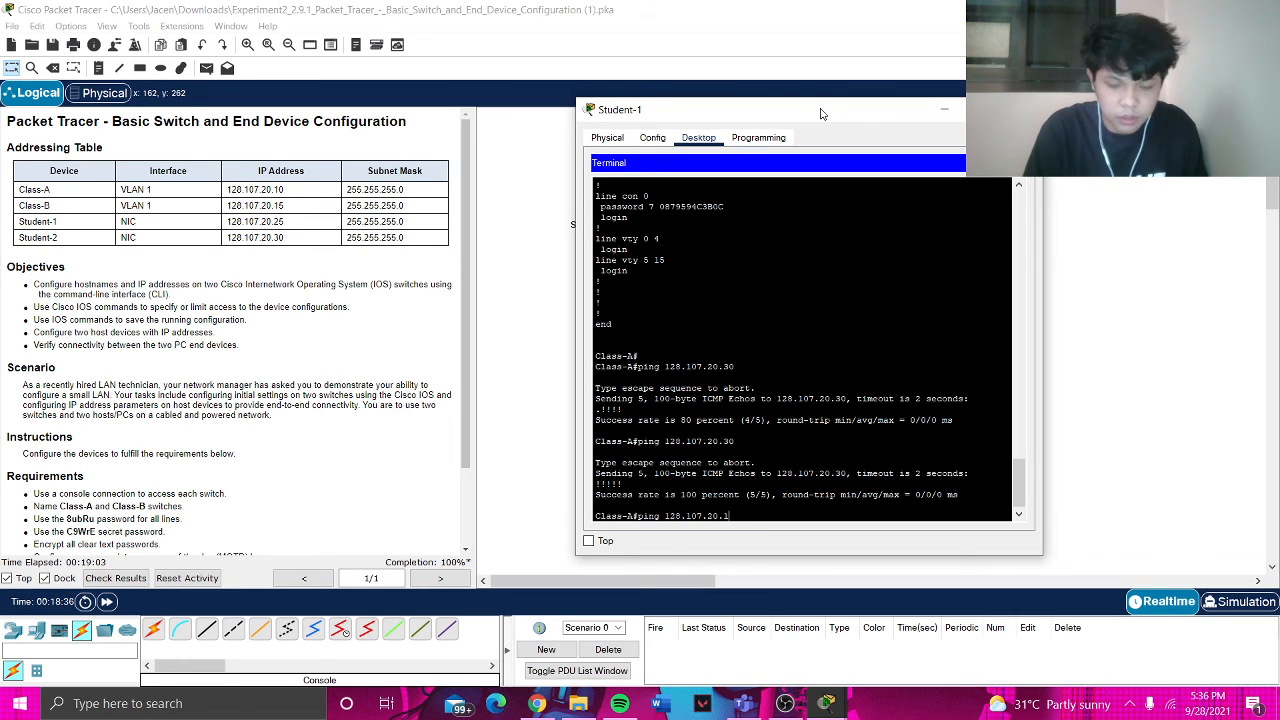
key(Return)
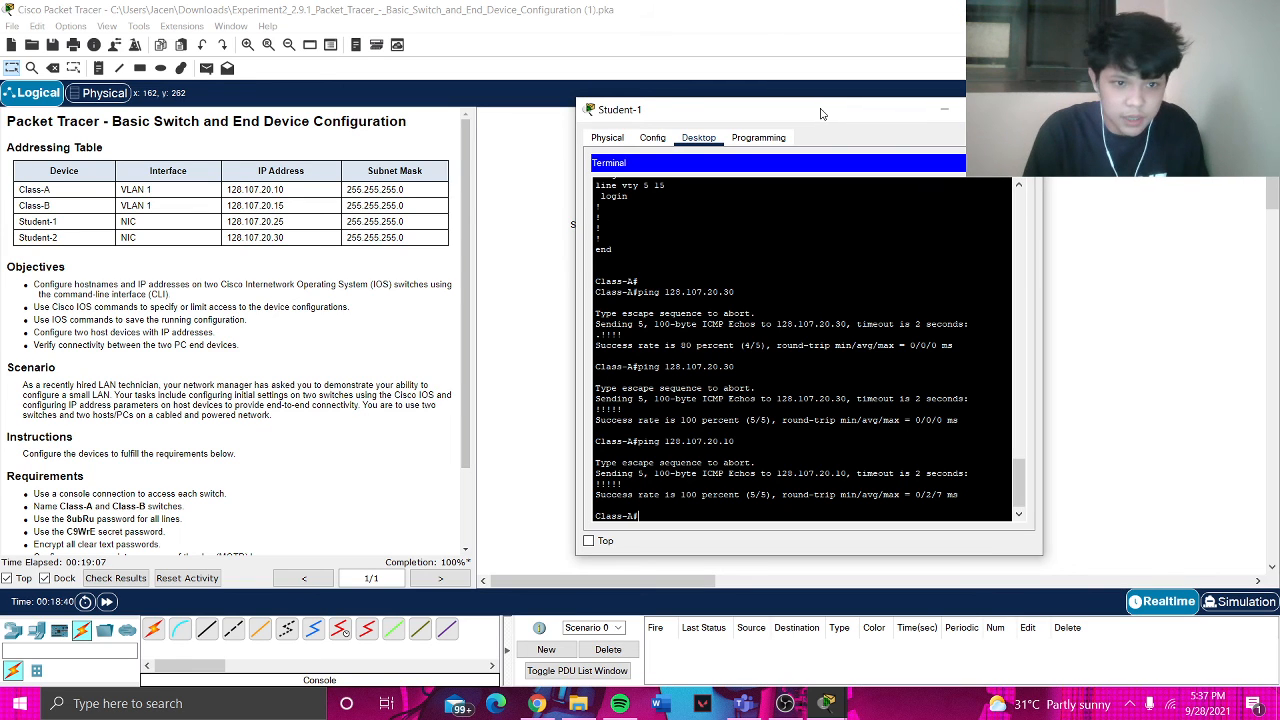
text(ping 12)
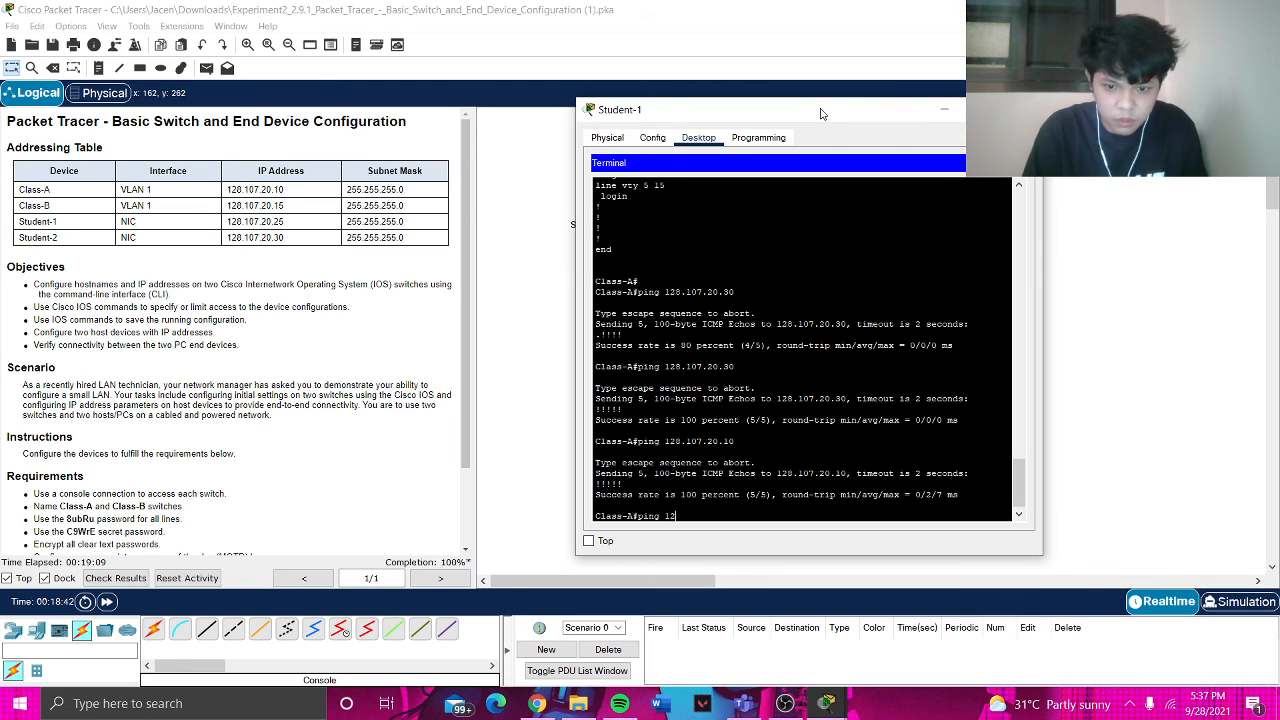
text(8.107)
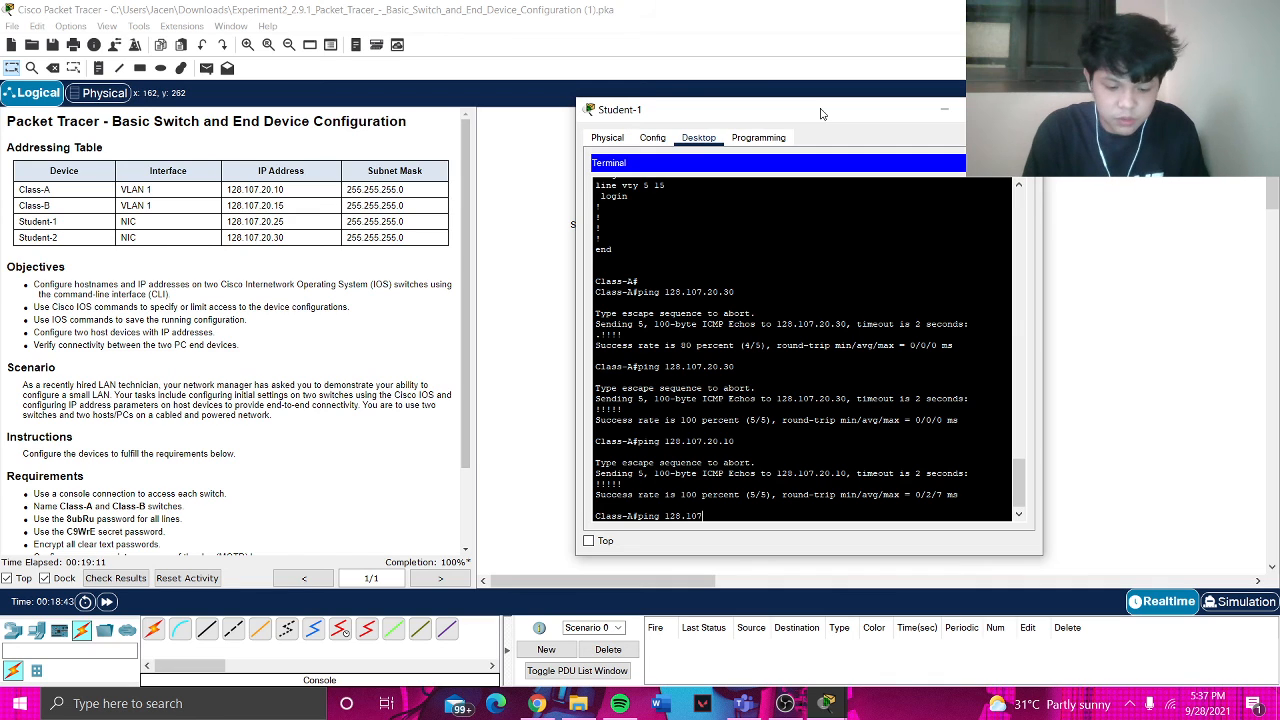
text(.)
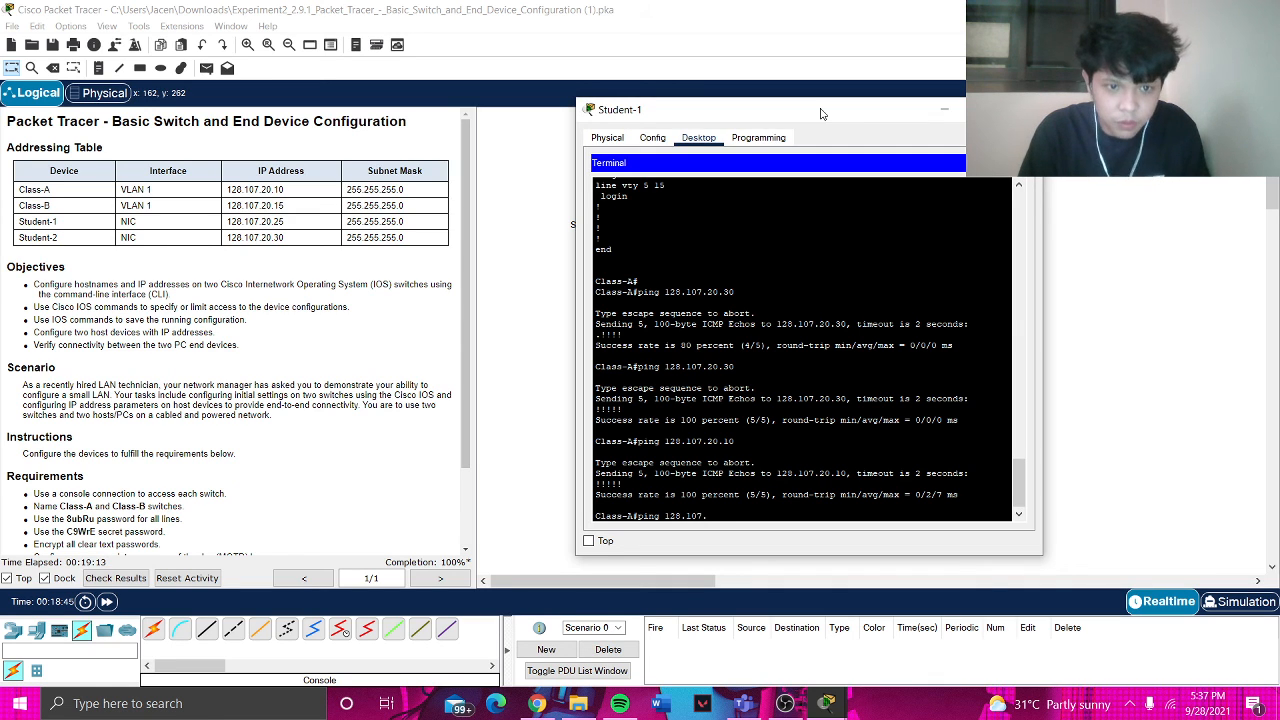
text(20.15)
key(Return)
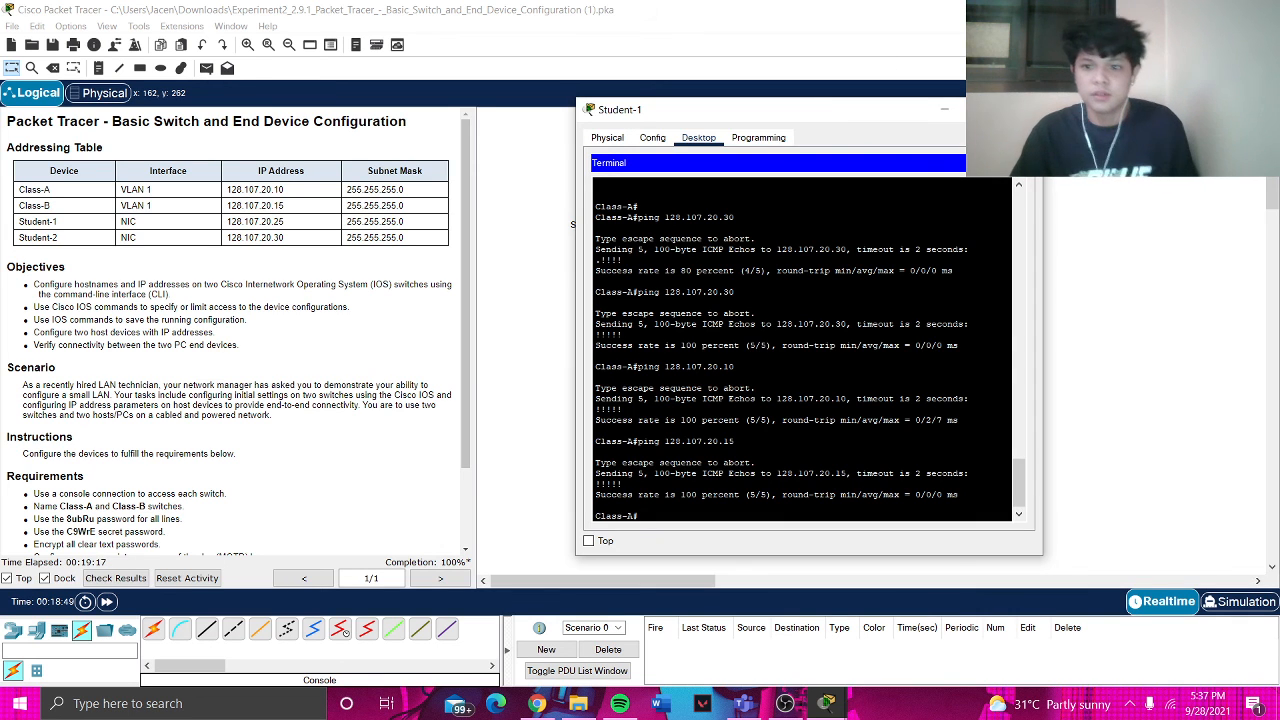
- Close Student-1 and view Check Results' Assessment Items, all marked Correct
click(1022, 109)
click(105, 579)
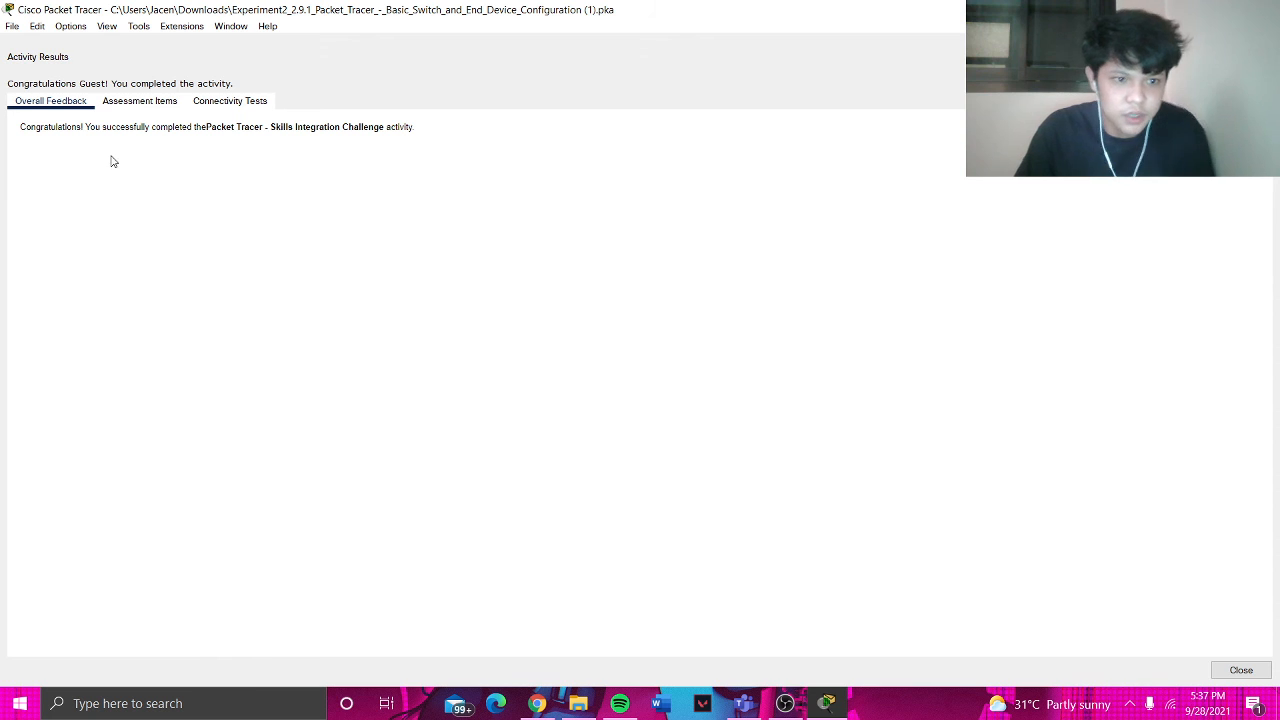
click(137, 104)
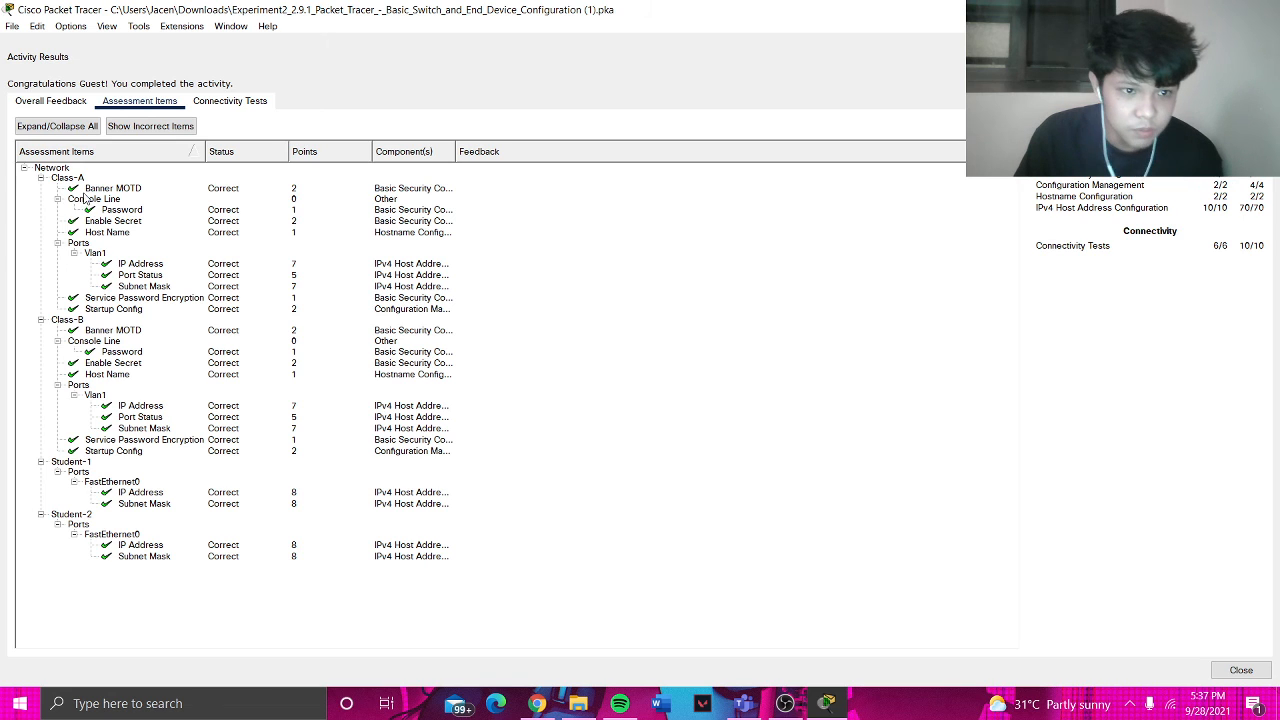